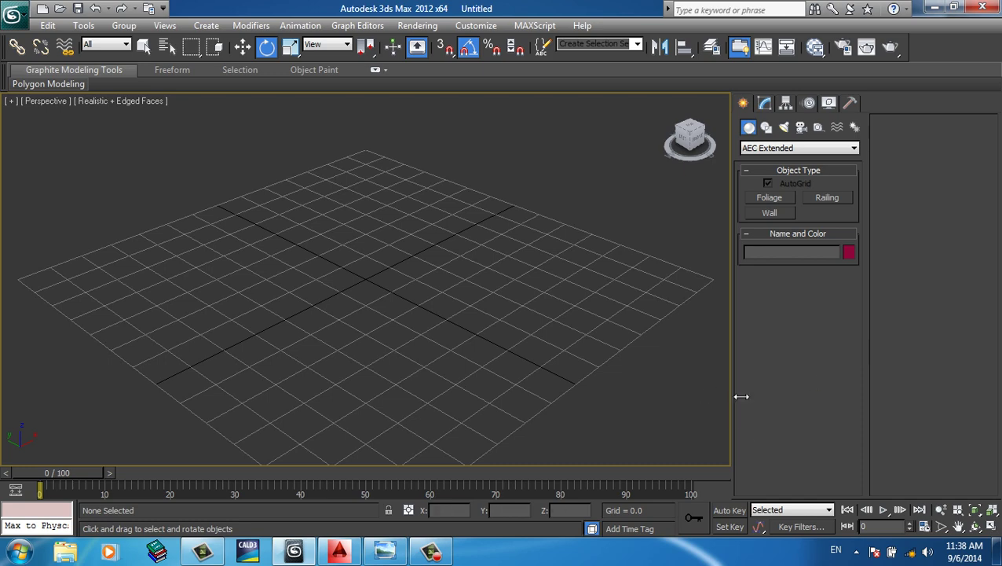
- Widen the viewport and switch the Create panel to Standard Primitives
left_click_drag(735, 393, 809, 389)
scroll(644, 350, "down", 2)
scroll(651, 293, "down", 3)
scroll(638, 286, "down", 1)
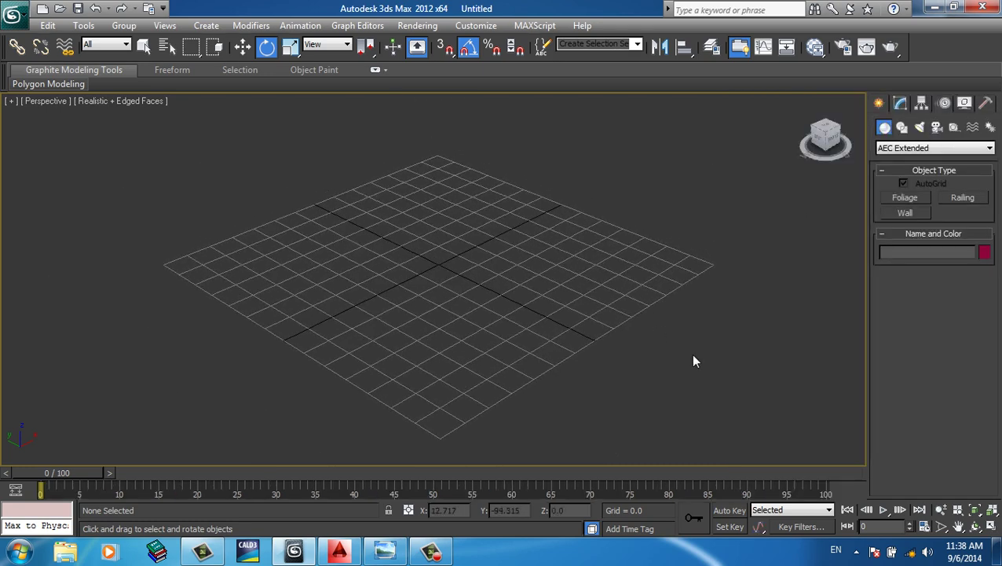
left_click(968, 148)
left_click(930, 162)
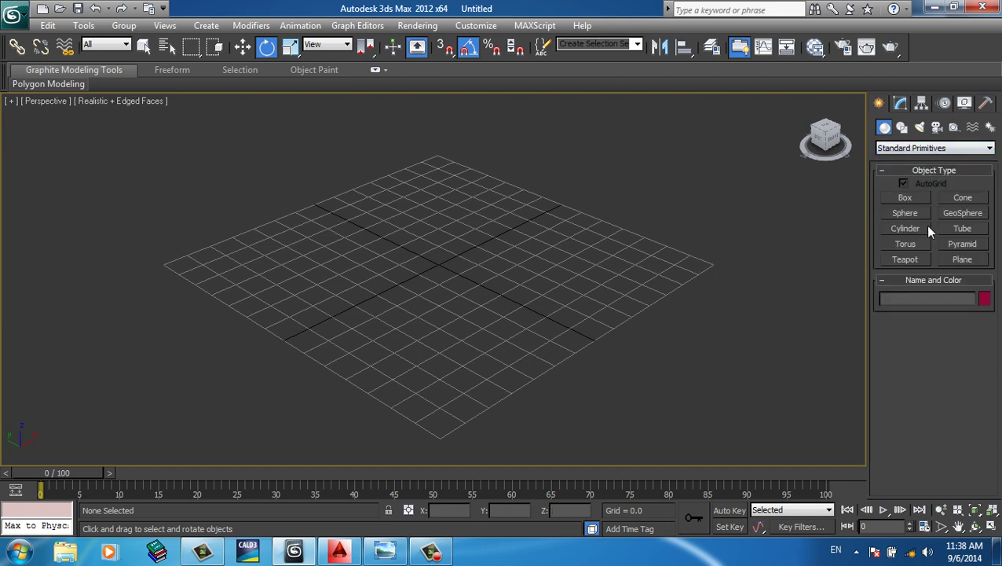
- Draw a box 84.575 × 60.139 × 11.443 with 1 height segment
left_click(905, 197)
mouse_move(458, 219)
left_mouse_down()
mouse_move(584, 391)
mouse_move(564, 369)
mouse_move(516, 380)
left_mouse_up()
left_click(516, 345)
key("e")
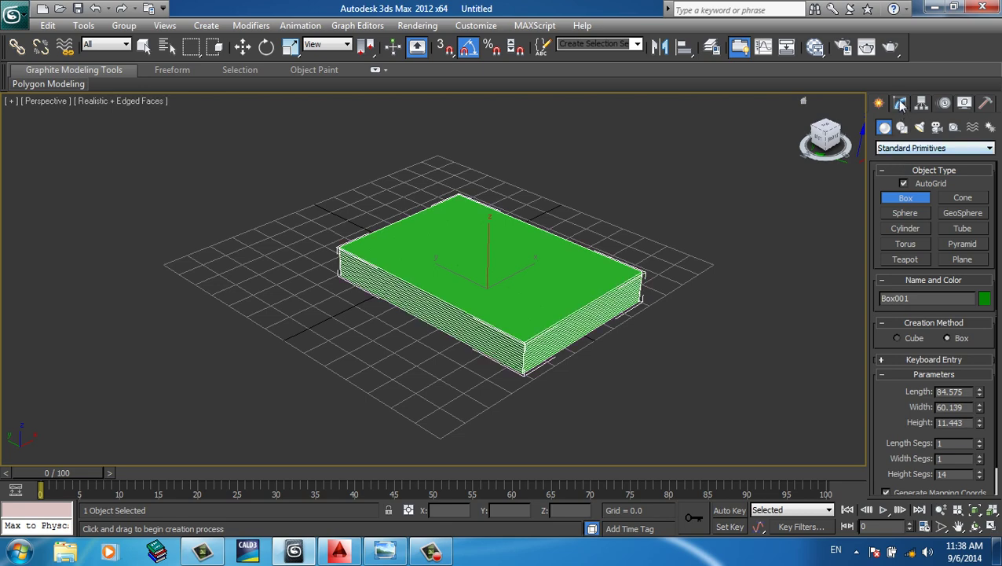
left_click(900, 103)
right_click(978, 393)
mouse_move(525, 355)
middle_mouse_down("alt")
mouse_move(577, 362)
mouse_move(642, 330)
mouse_move(629, 345)
mouse_move(656, 344)
middle_mouse_up("alt")
- Set Box001 to 6 length, 4 width and 2 height segments
scroll(539, 337, "up", 3)
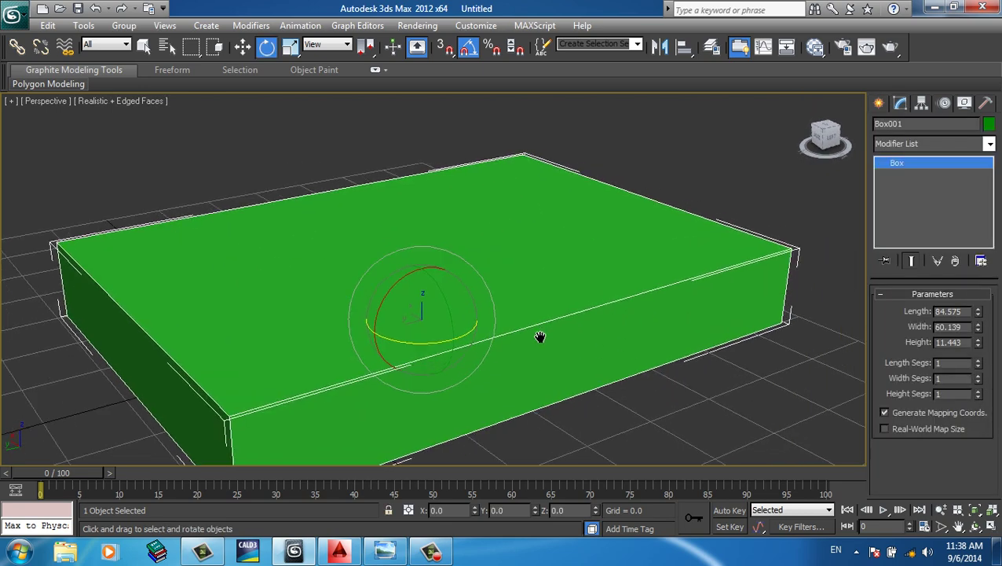
scroll(539, 338, "down", 3)
left_click(979, 391)
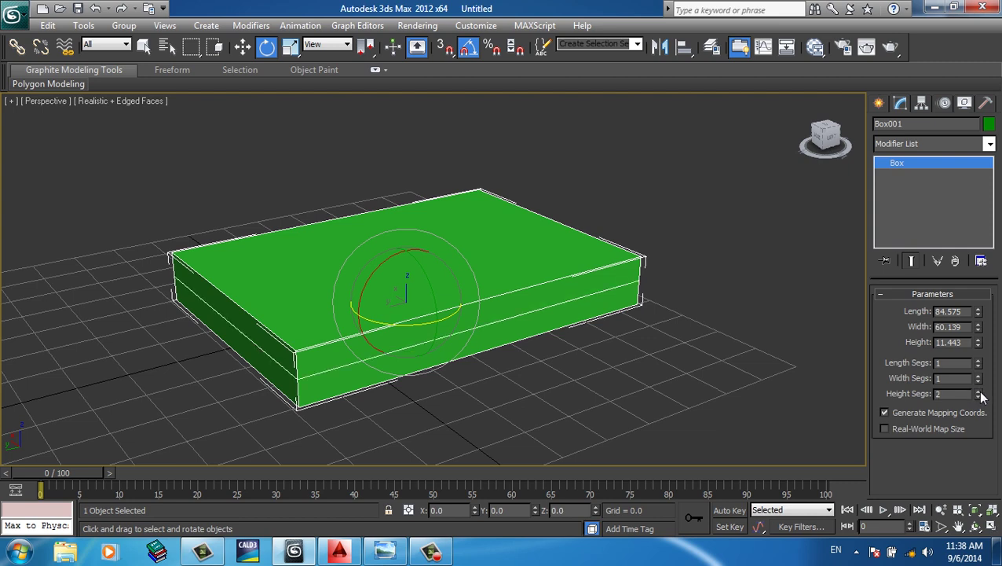
left_click_drag(980, 380, 978, 370)
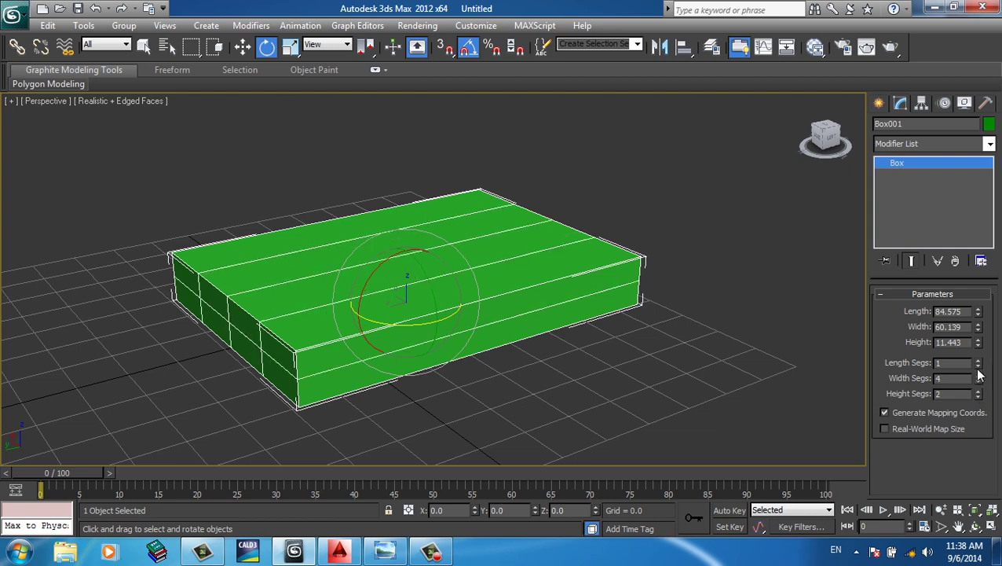
left_click(978, 360)
left_click(979, 360)
left_click(979, 360)
left_click(979, 360)
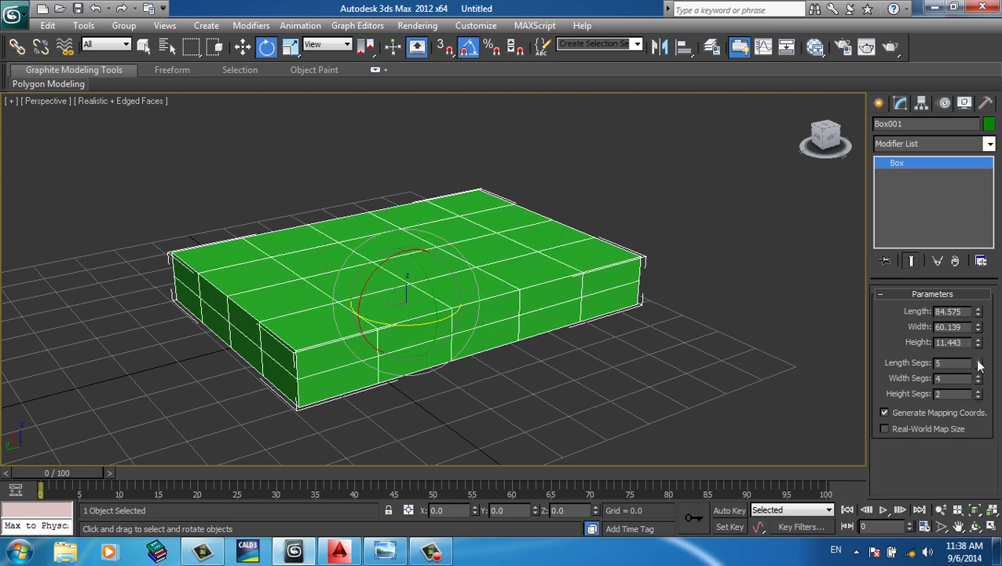
left_click(979, 359)
middle_click_drag(629, 314, 612, 322, "alt")
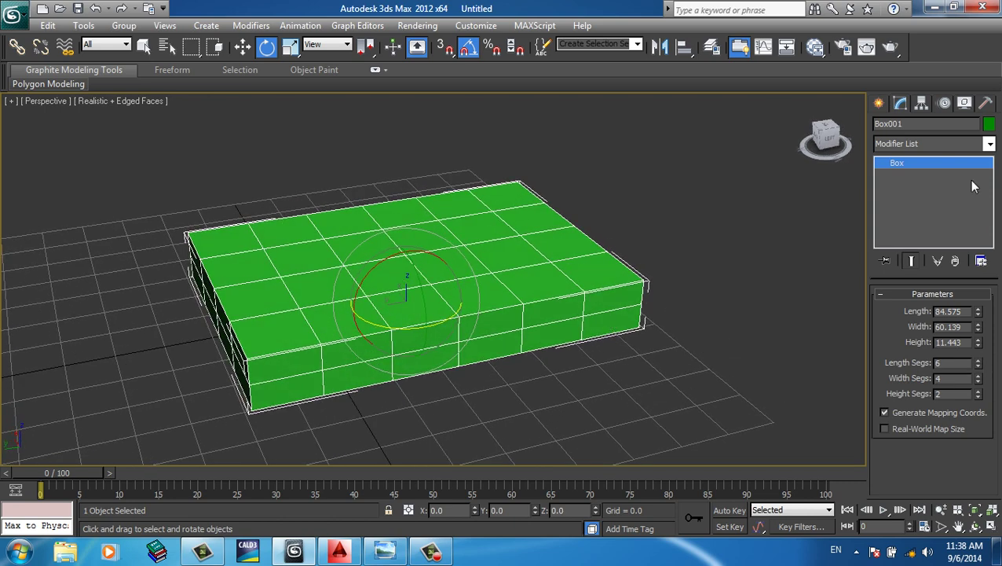
left_click(911, 143)
- Apply MeshSmooth with 2 iterations to the cushion box
scroll(916, 236, "down", 5)
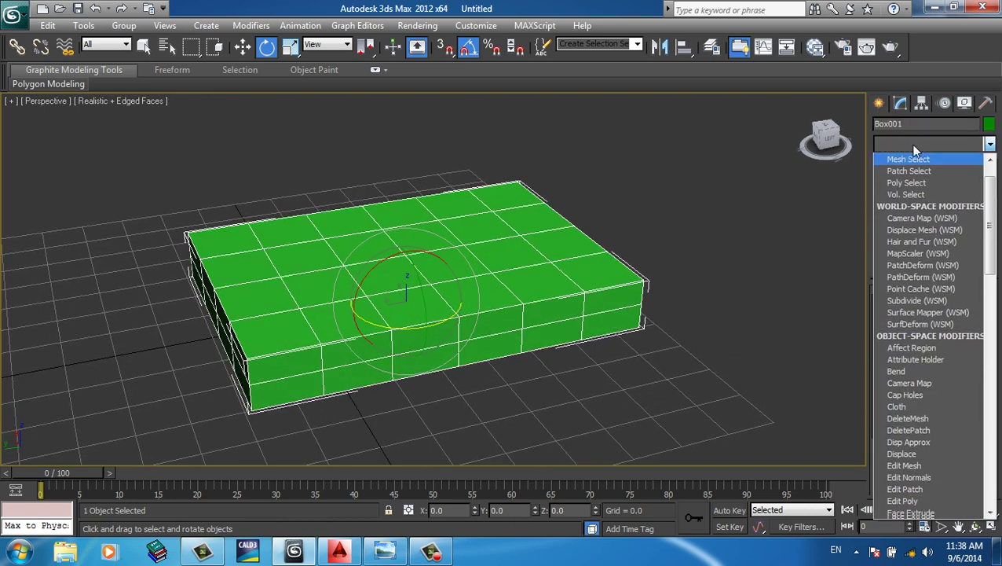
scroll(924, 173, "down", 5)
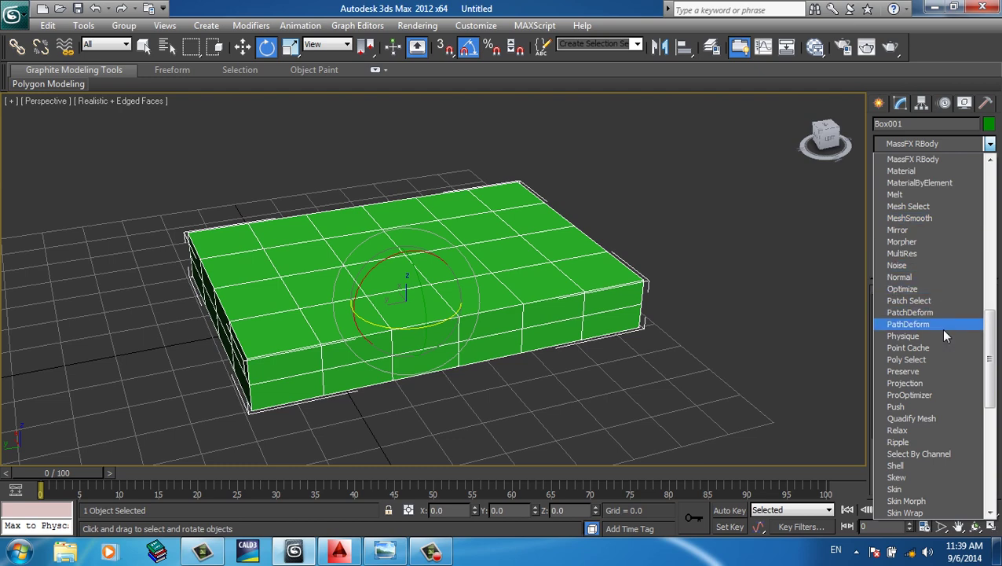
scroll(942, 330, "up", 10)
scroll(942, 330, "down", 10)
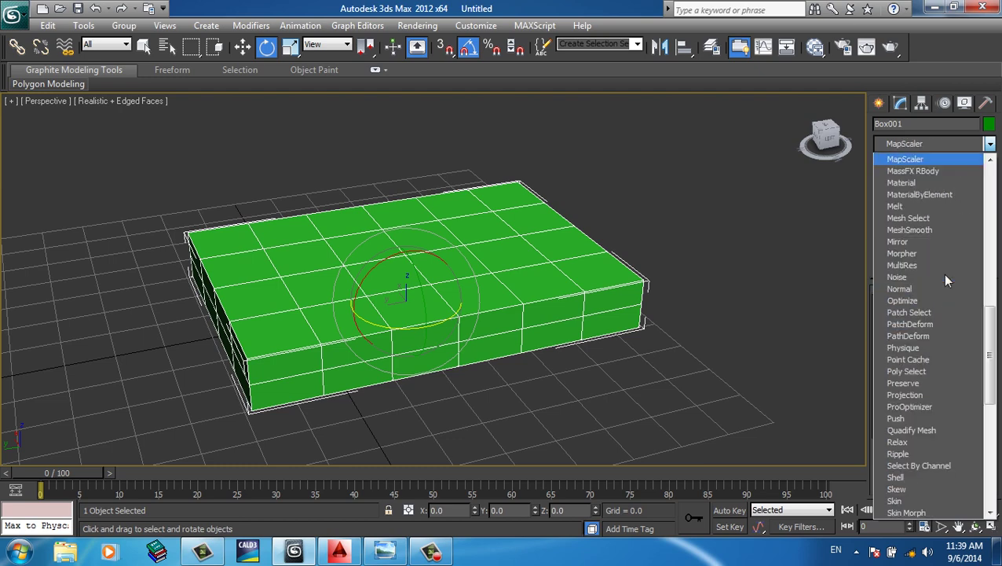
left_click(935, 236)
key("F4")
mouse_move(616, 331)
middle_mouse_down("alt")
mouse_move(690, 316)
mouse_move(662, 331)
middle_mouse_up("alt")
key("F4")
- Inspect the smoothed cushion from above, then return to the Box base parameters
scroll(631, 306, "up", 3)
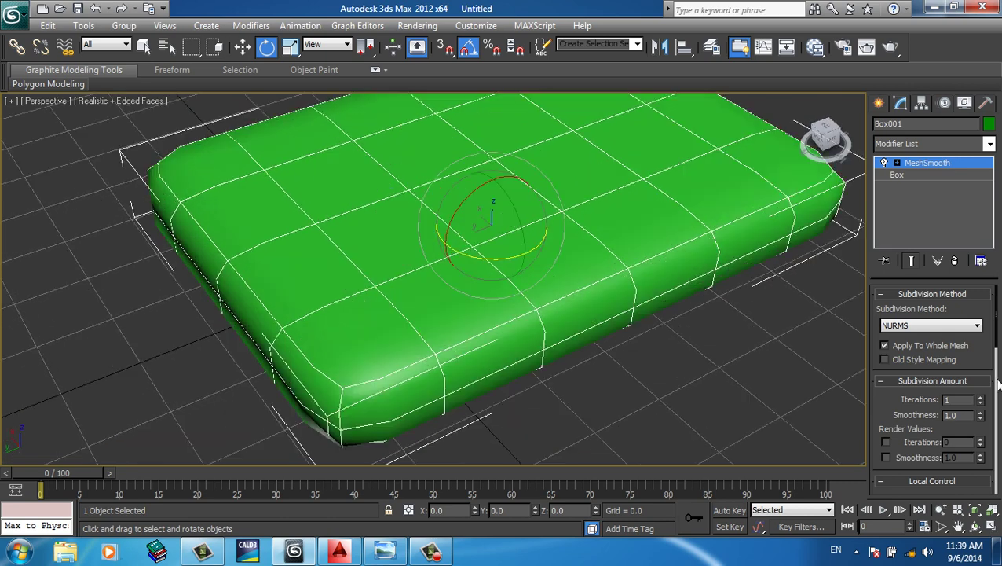
scroll(818, 372, "down", 1)
left_click(766, 329)
scroll(595, 315, "down", 3)
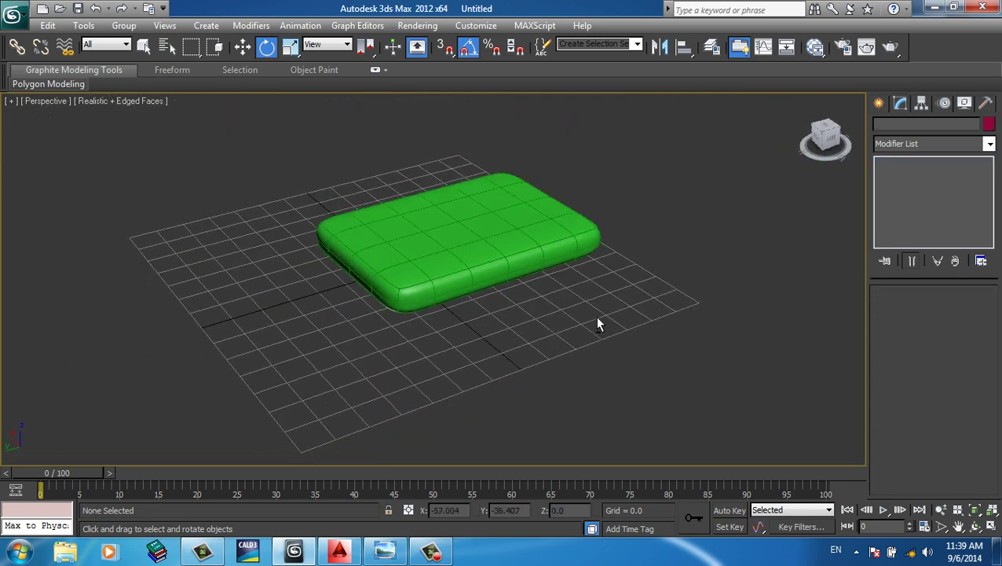
scroll(588, 297, "down", 1)
key("F4")
key("F4")
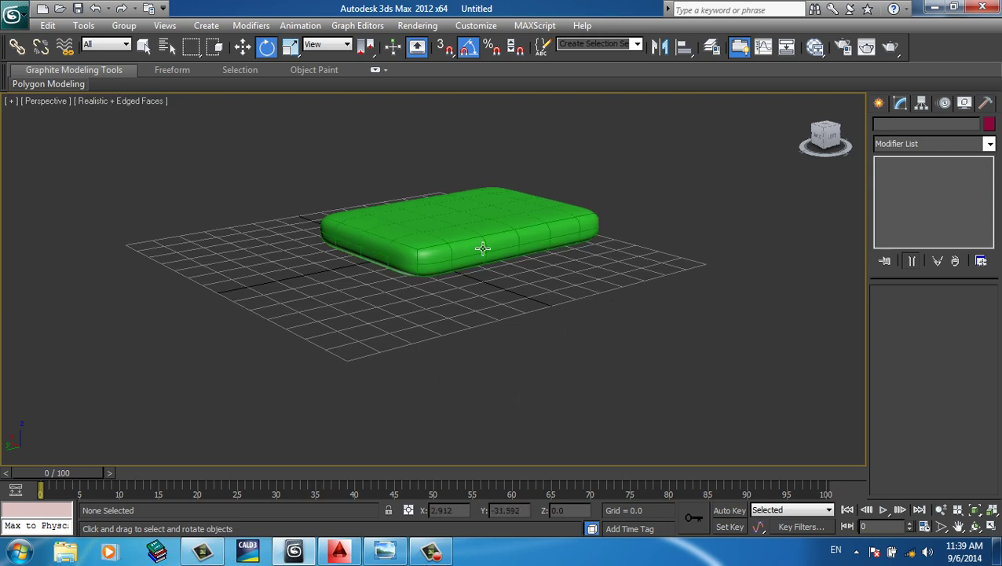
left_click(542, 237)
middle_click_drag(542, 237, 698, 254, "alt")
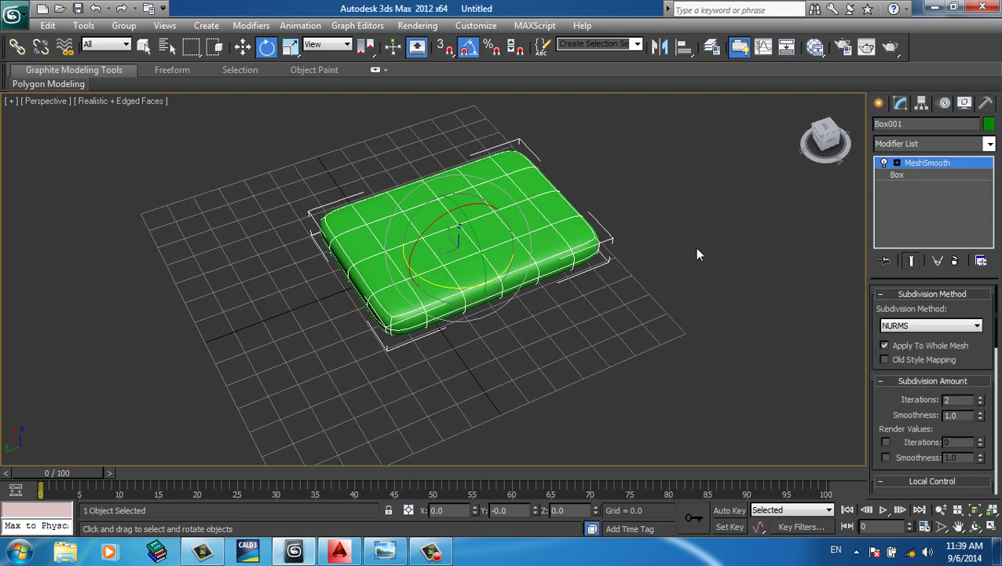
left_click(942, 174)
middle_click_drag(786, 227, 821, 274)
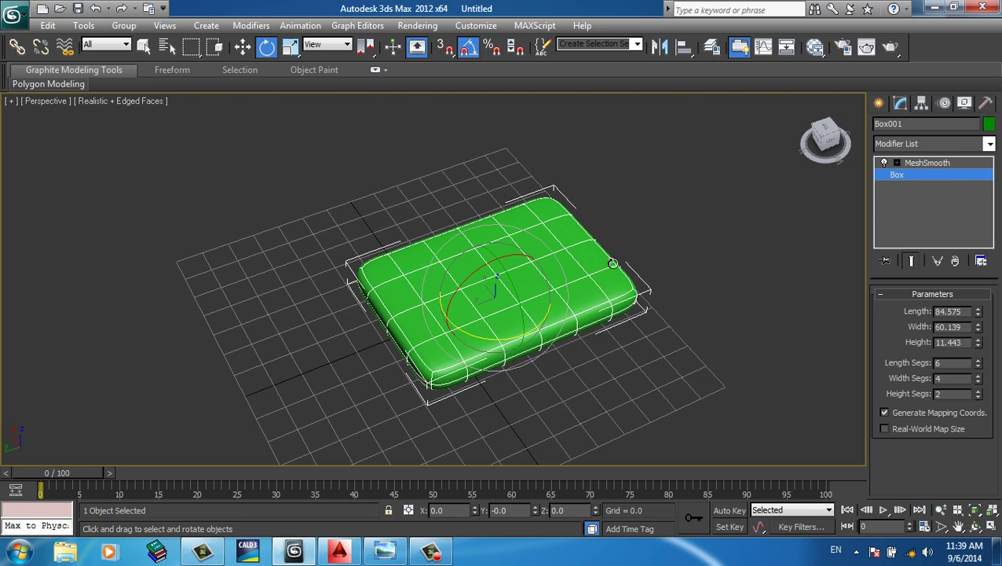
left_click(935, 143)
- Add an Edit Poly modifier below MeshSmooth and select two top vertices
type("edit p")
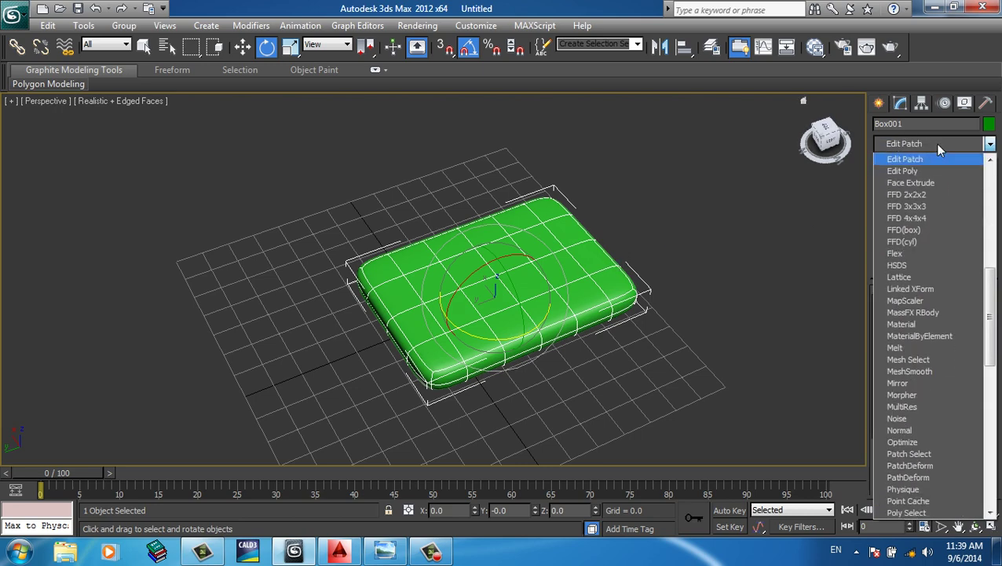
left_click(930, 172)
left_click(911, 260)
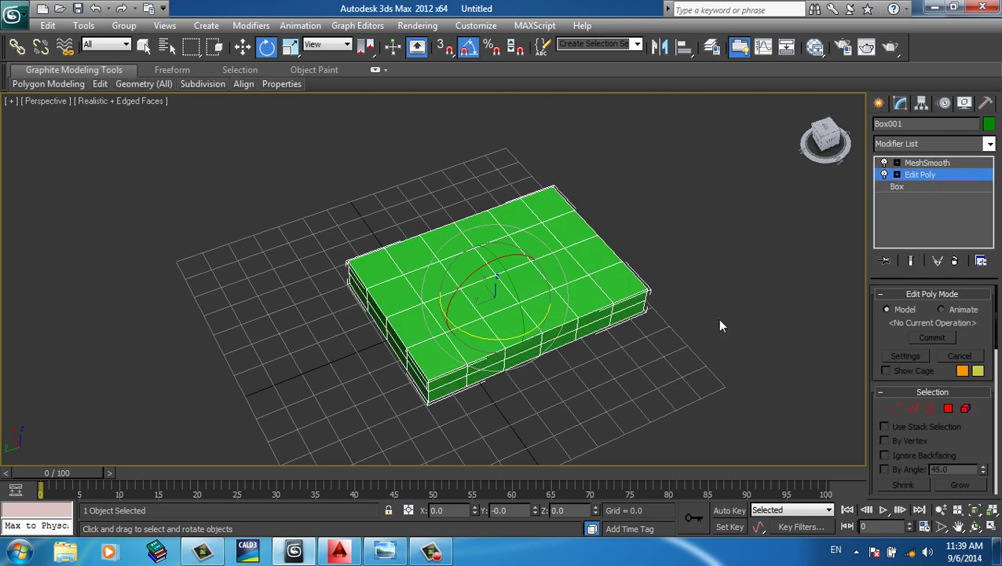
left_click(895, 409)
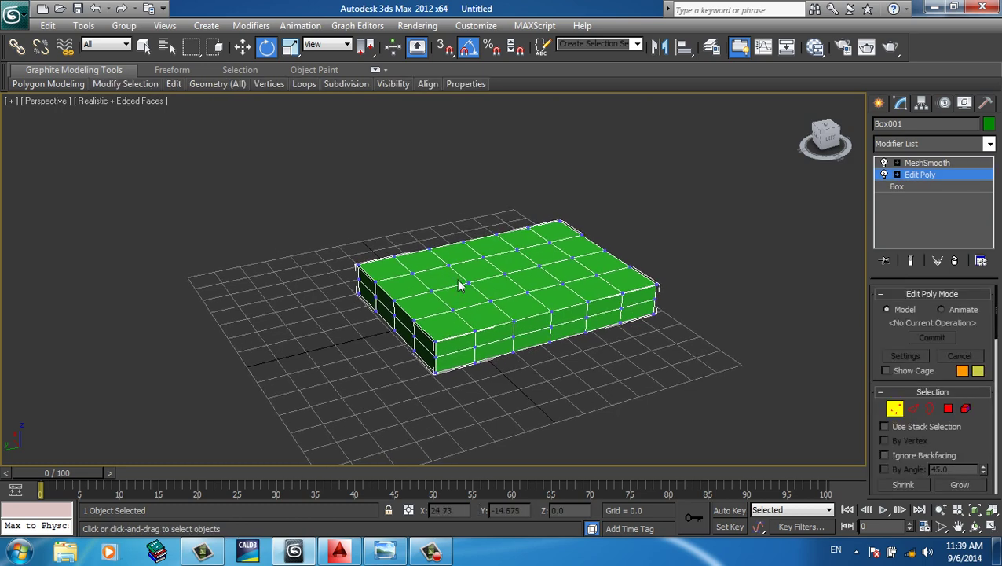
key("w")
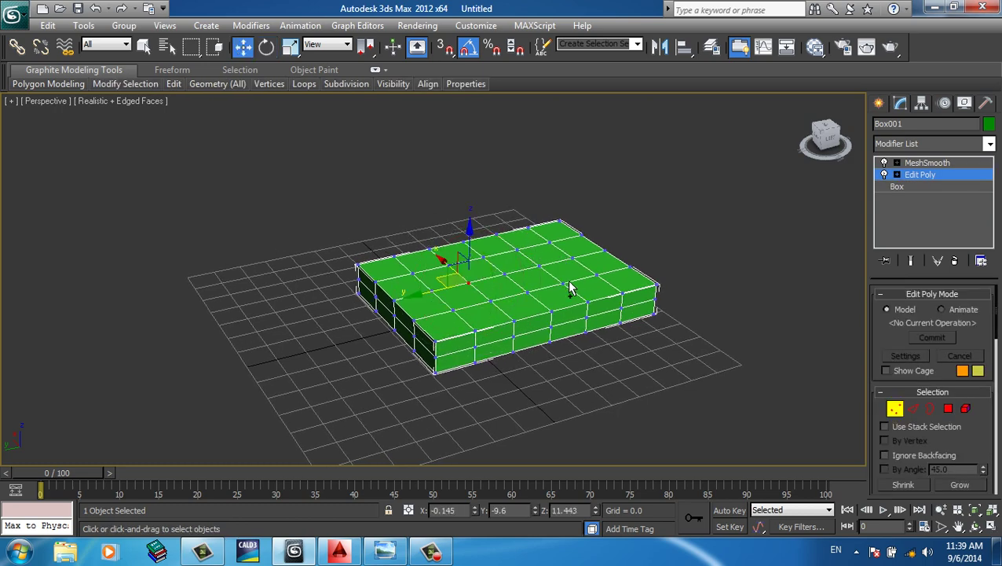
left_click(540, 262, "ctrl")
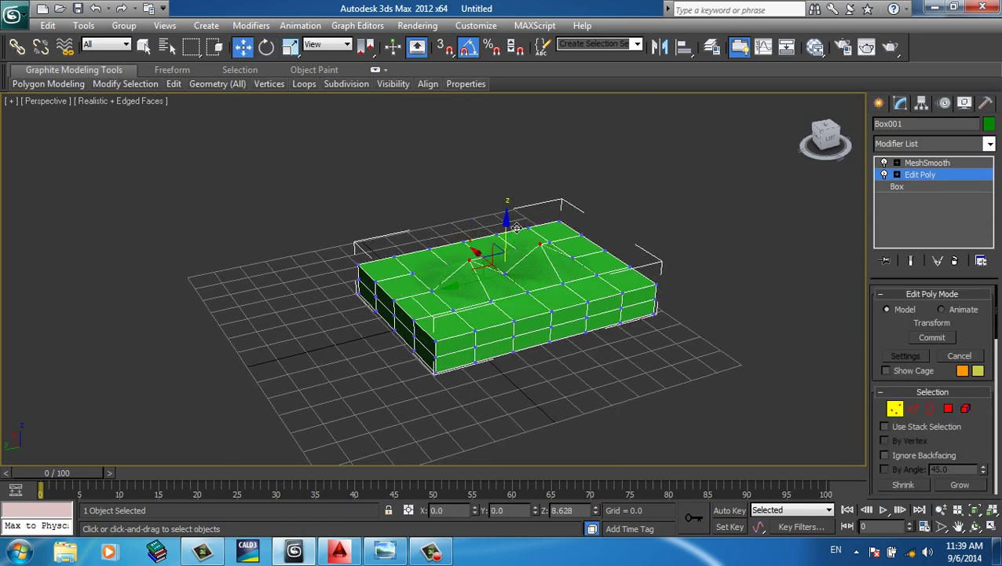
- Sink the two vertices into the cushion top and check the smoothed dent
left_click_drag(510, 216, 509, 189)
middle_click_drag(598, 341, 601, 362, "alt")
left_click_drag(510, 218, 510, 245)
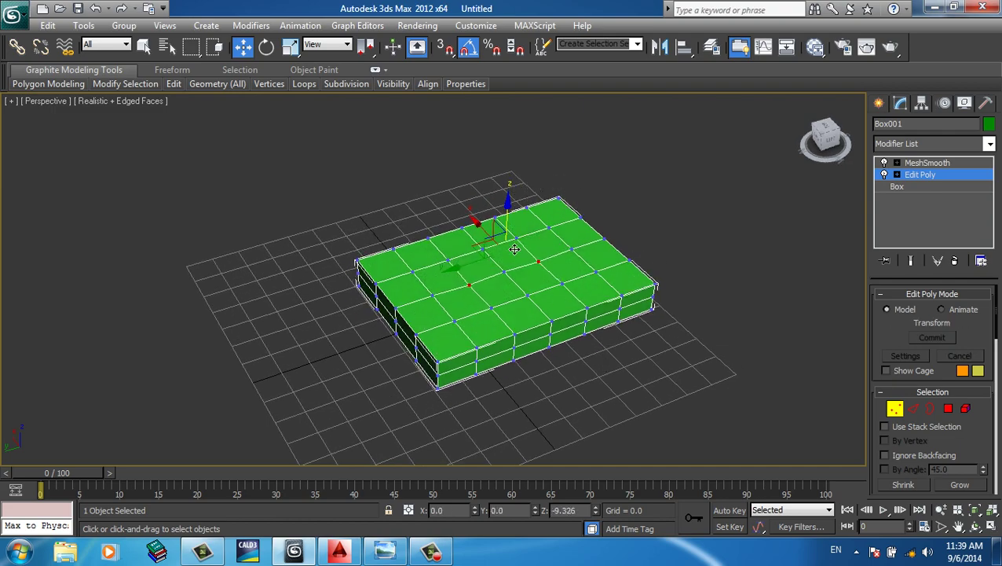
mouse_move(511, 245)
middle_mouse_down("alt")
mouse_move(504, 231)
mouse_move(528, 249)
middle_mouse_up("alt")
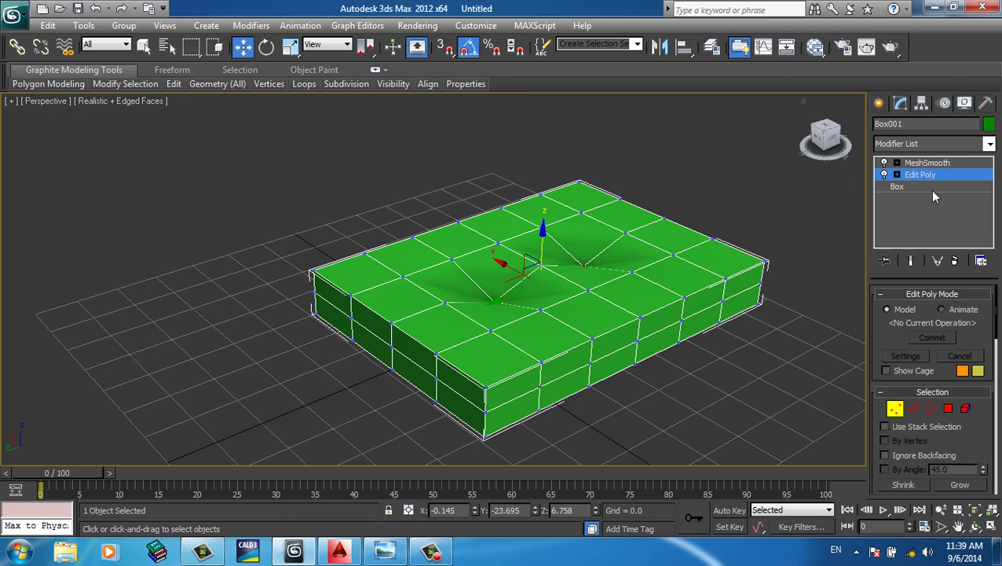
left_click(927, 163)
mouse_move(790, 236)
middle_mouse_down("alt")
mouse_move(459, 251)
mouse_move(487, 246)
middle_mouse_up("alt")
scroll(487, 246, "up", 3)
middle_click_drag(523, 291, 588, 253, "alt")
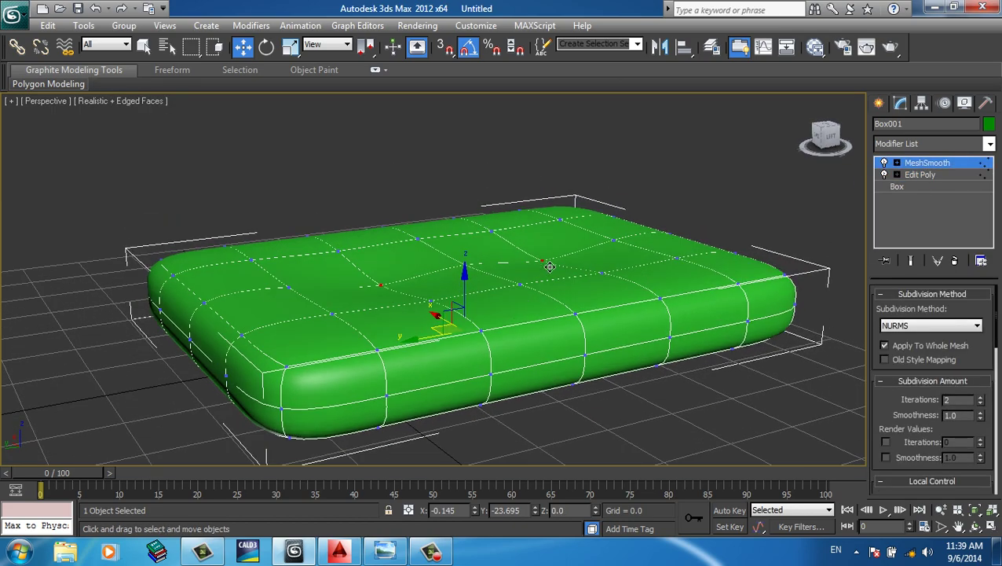
- Compare the unsmoothed and smoothed cushion from a top-down view
left_click(942, 174)
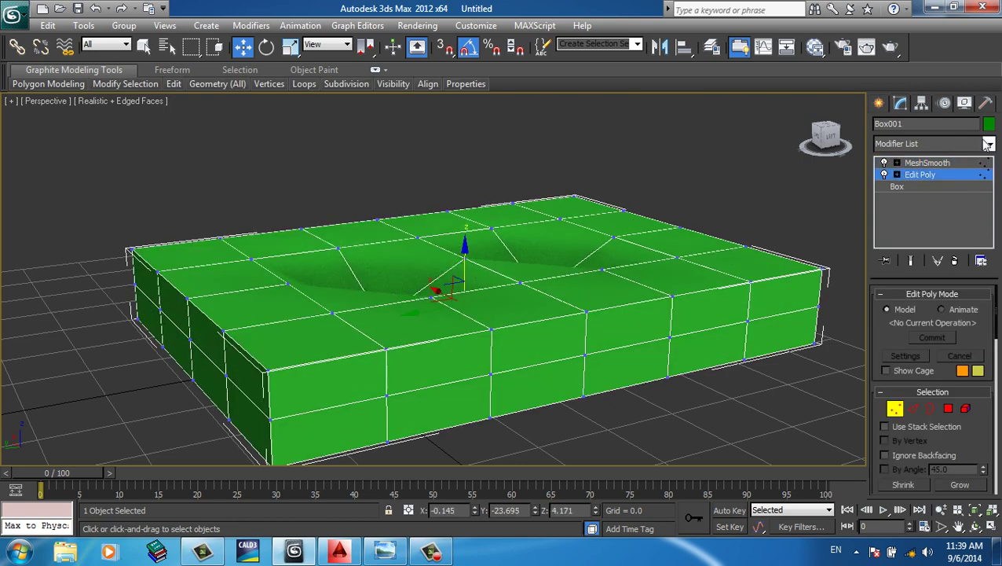
left_click(935, 163)
key("F4")
key("ctrl+d")
mouse_move(641, 331)
middle_mouse_down("alt")
mouse_move(682, 348)
mouse_move(712, 380)
mouse_move(711, 351)
mouse_move(604, 313)
mouse_move(533, 347)
mouse_move(536, 320)
middle_mouse_up("alt")
key("F4")
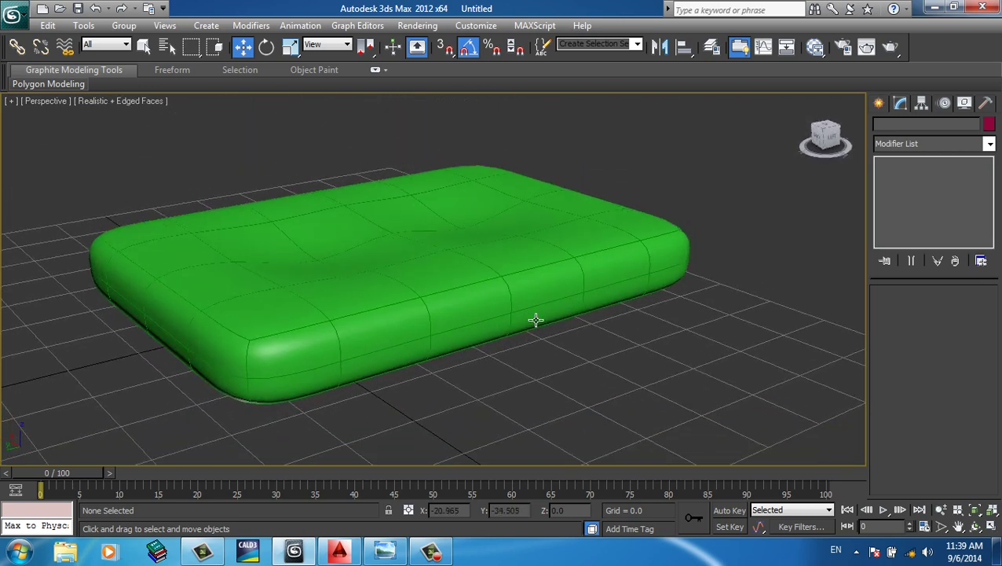
- View the staircase reference image, then open a file browser window
left_click(385, 551)
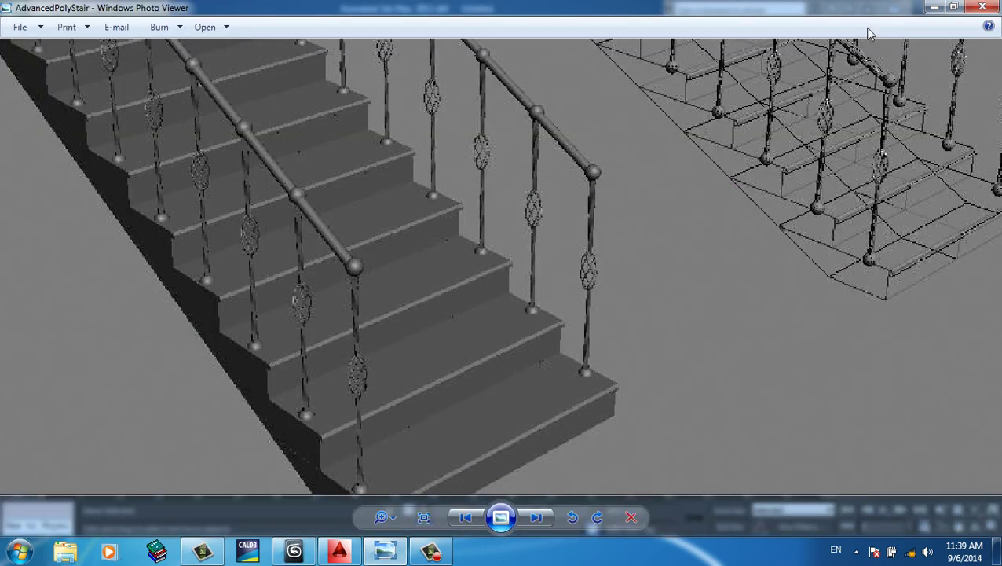
left_click(982, 8)
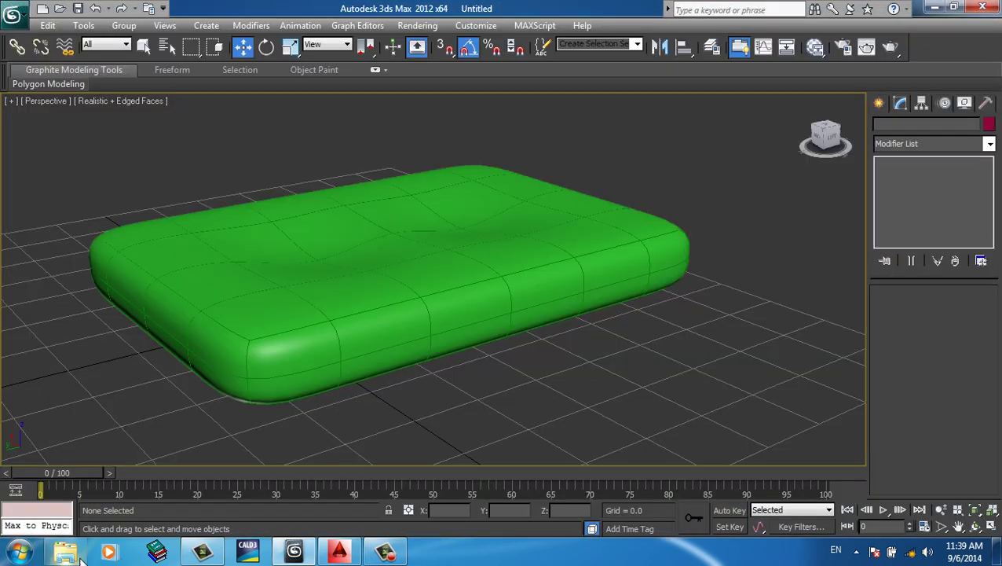
left_click(66, 552)
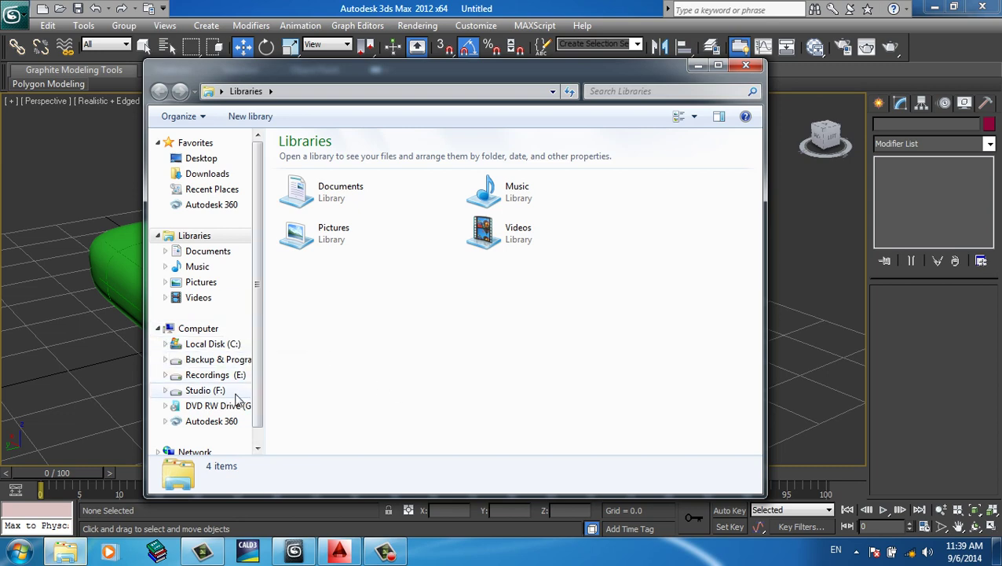
- Navigate Studio (F:) > 3dsMax2013-02 > Lecture 5.5 - Advanced Modeling > 01. MeshSmooth
left_click(236, 386)
double_click(380, 237)
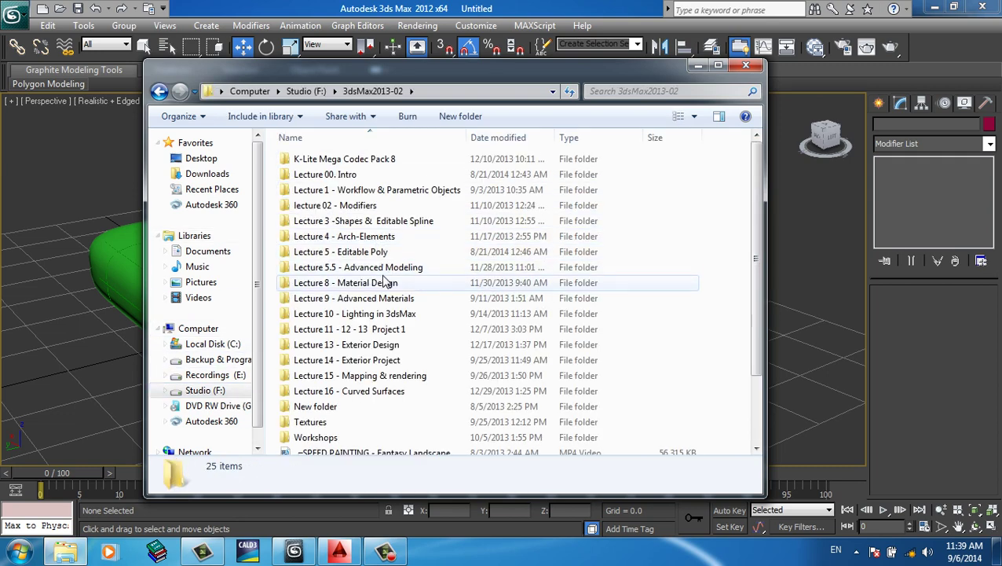
double_click(384, 271)
double_click(384, 278)
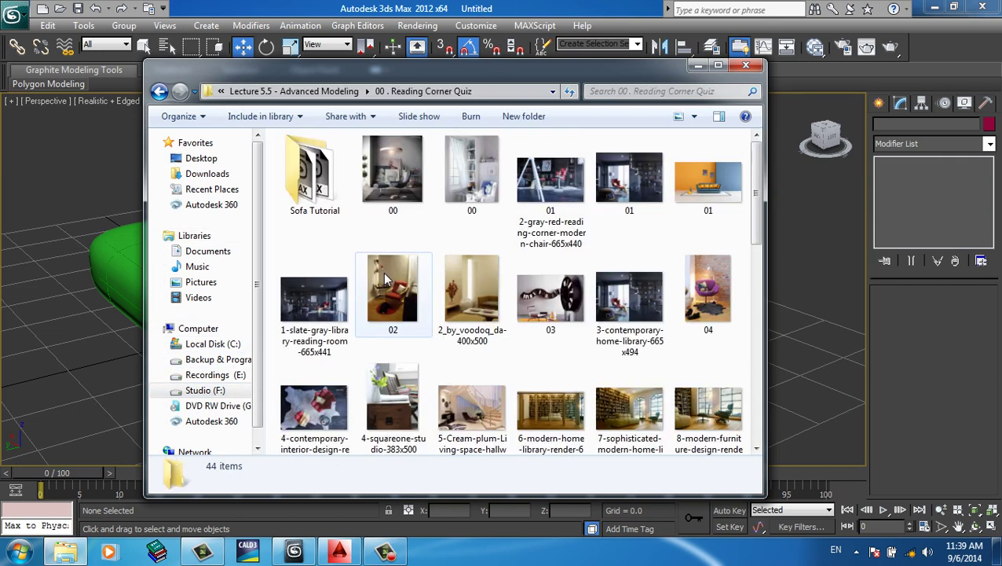
key("BackSpace")
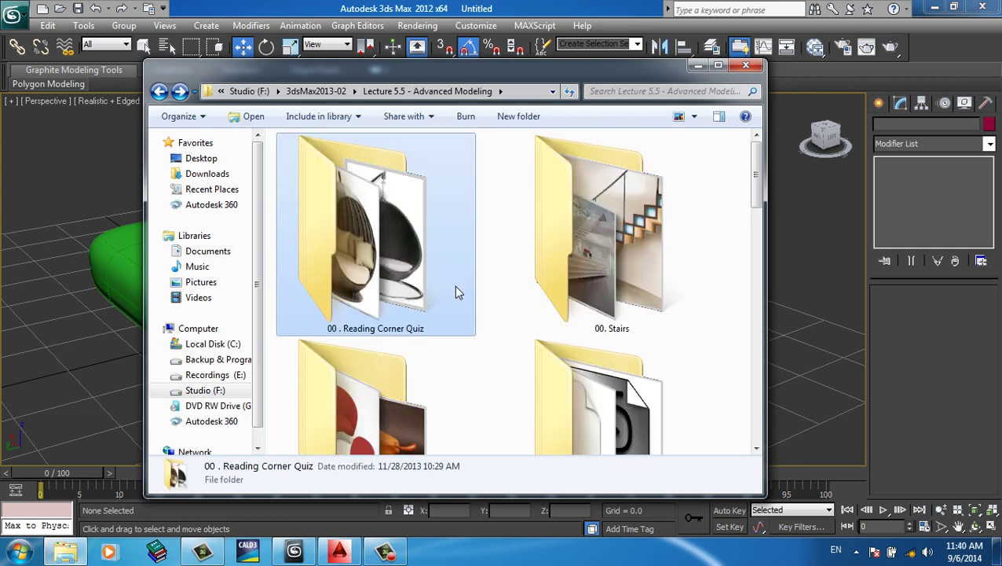
key("Right")
scroll(444, 294, "down", 2)
left_click(401, 358)
double_click(400, 357)
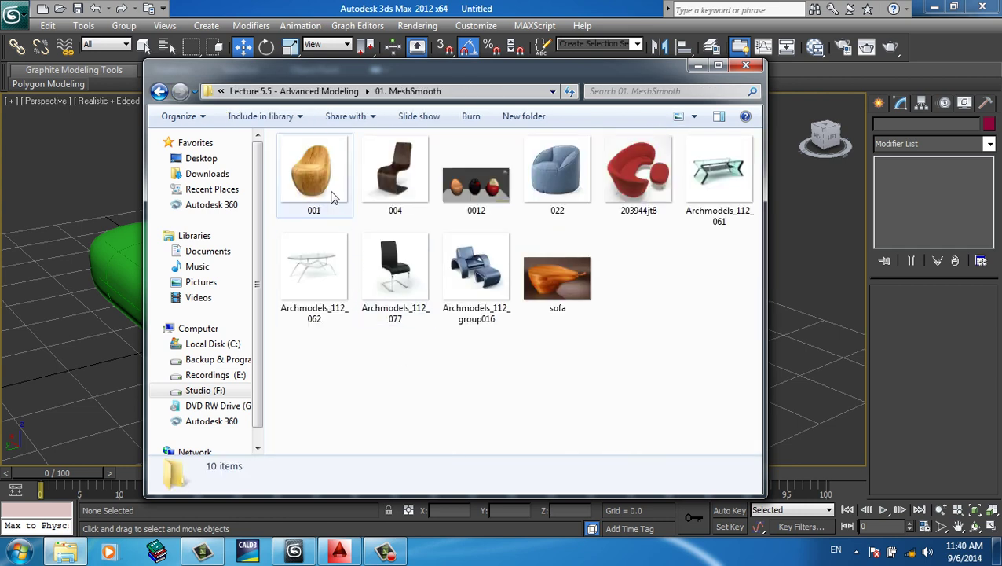
- Browse the furniture reference photos in Picasa, starting with the red 203944jt8 chair
double_click(638, 172)
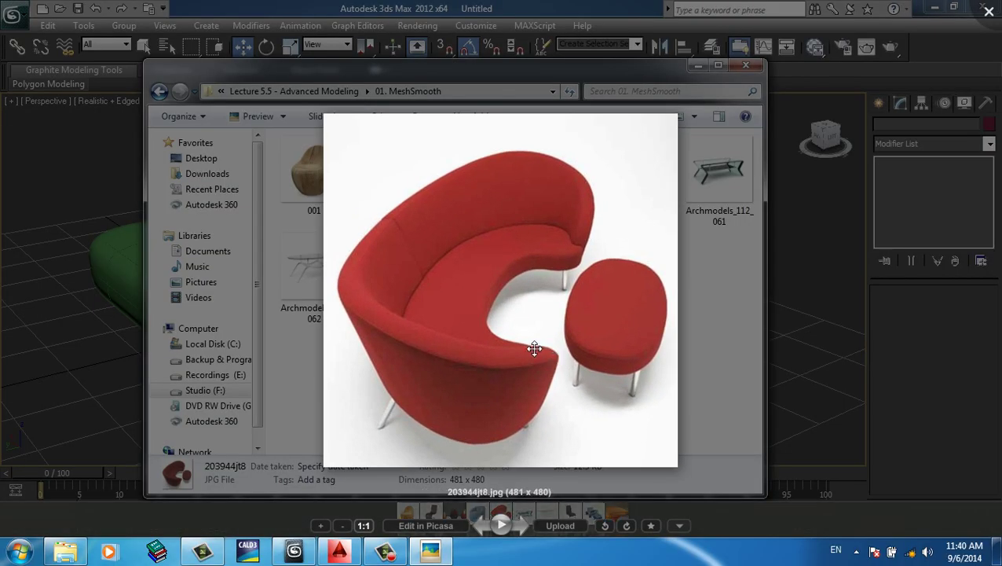
scroll(532, 373, "down", 1)
scroll(573, 291, "up", 1)
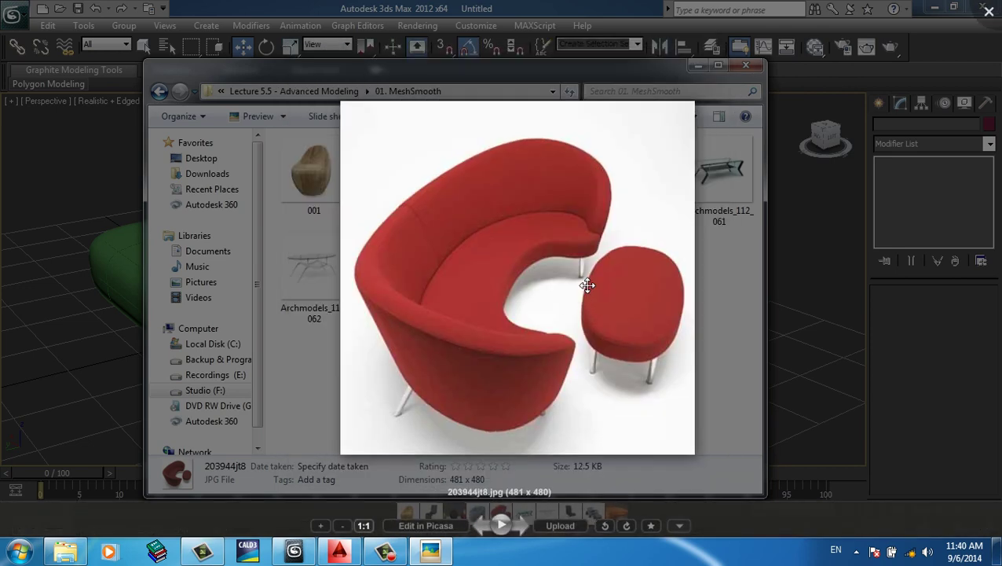
scroll(587, 287, "up", 3, "ctrl")
scroll(640, 290, "up", 2, "ctrl")
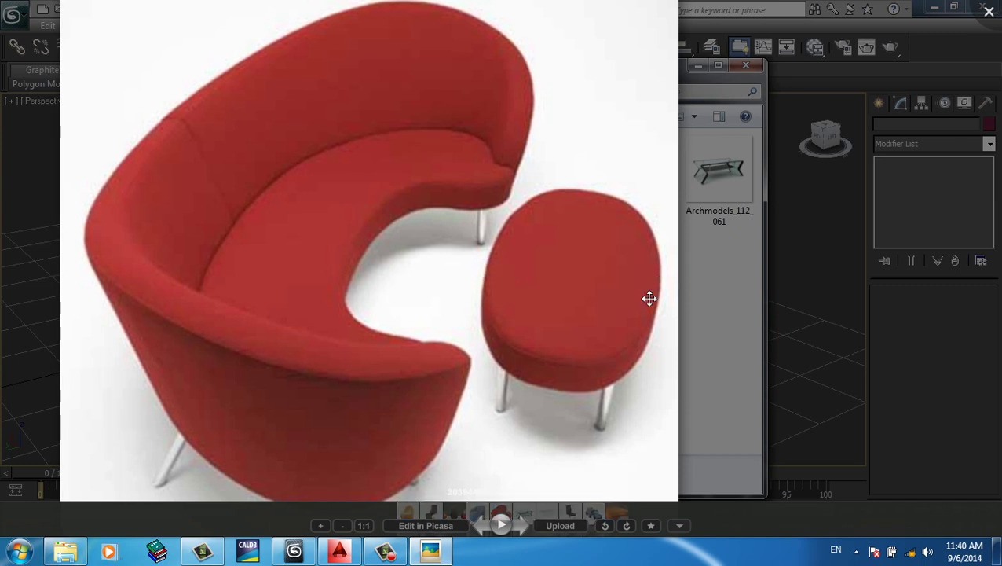
scroll(574, 327, "down", 1)
scroll(580, 315, "up", 1)
scroll(597, 253, "down", 1)
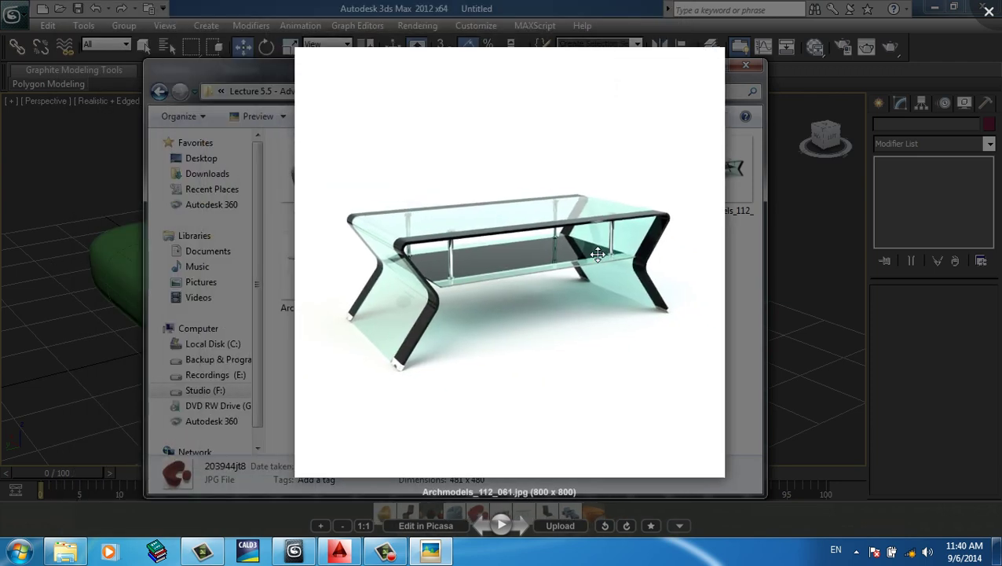
scroll(598, 254, "down", 1)
scroll(613, 302, "down", 1)
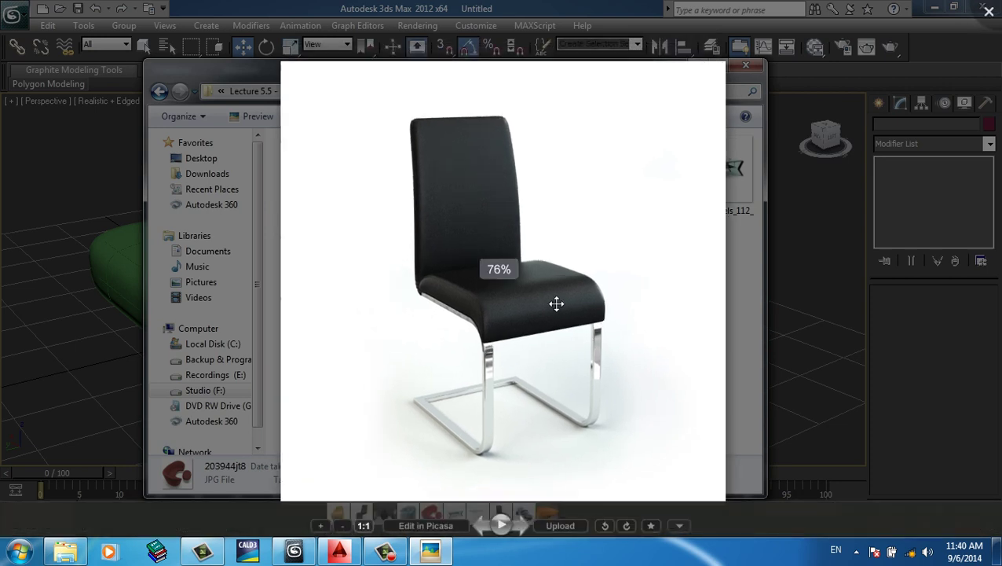
scroll(556, 304, "up", 1)
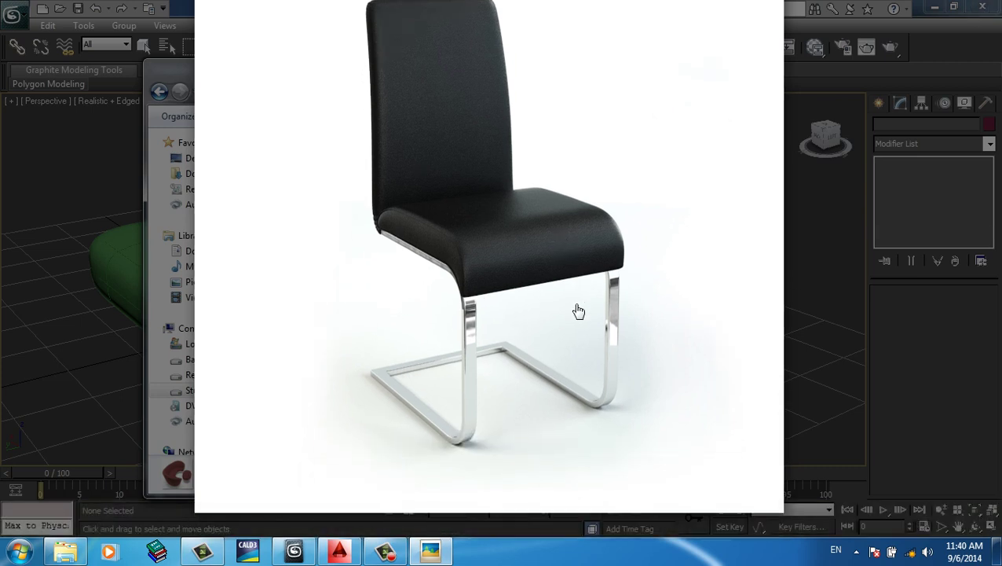
left_click_drag(559, 298, 557, 493)
key("Right")
key("Right")
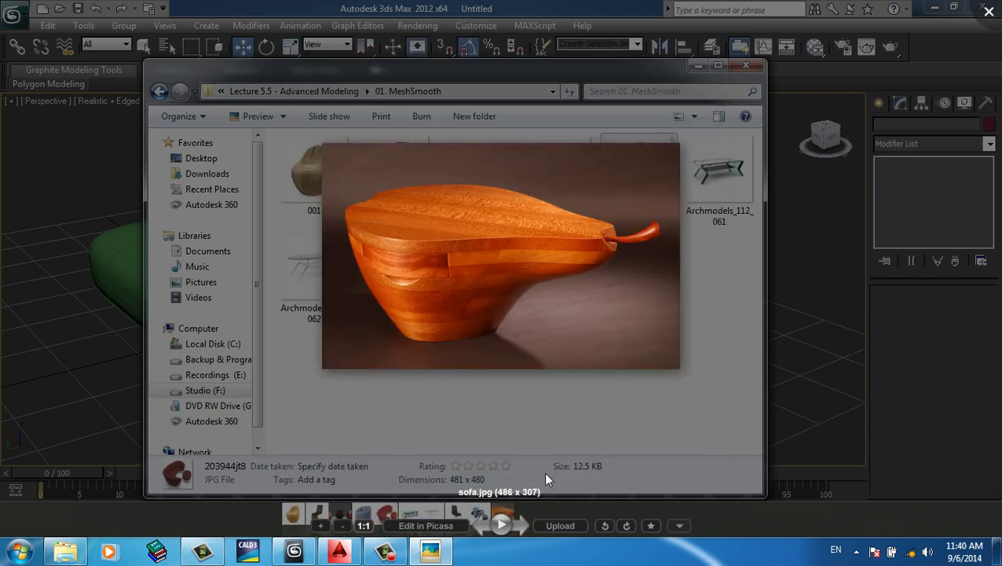
key("Left")
key("Left")
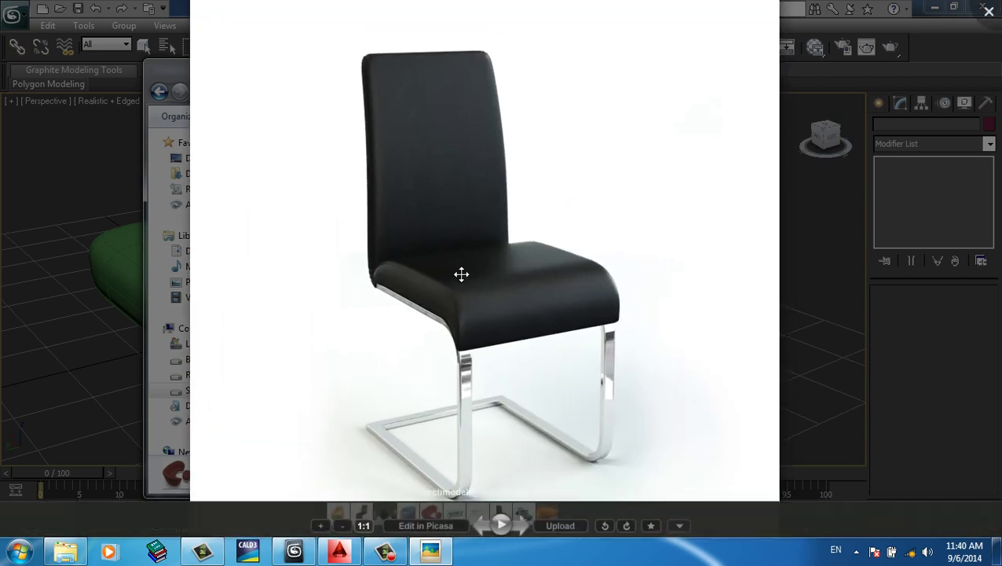
scroll(574, 299, "down", 3)
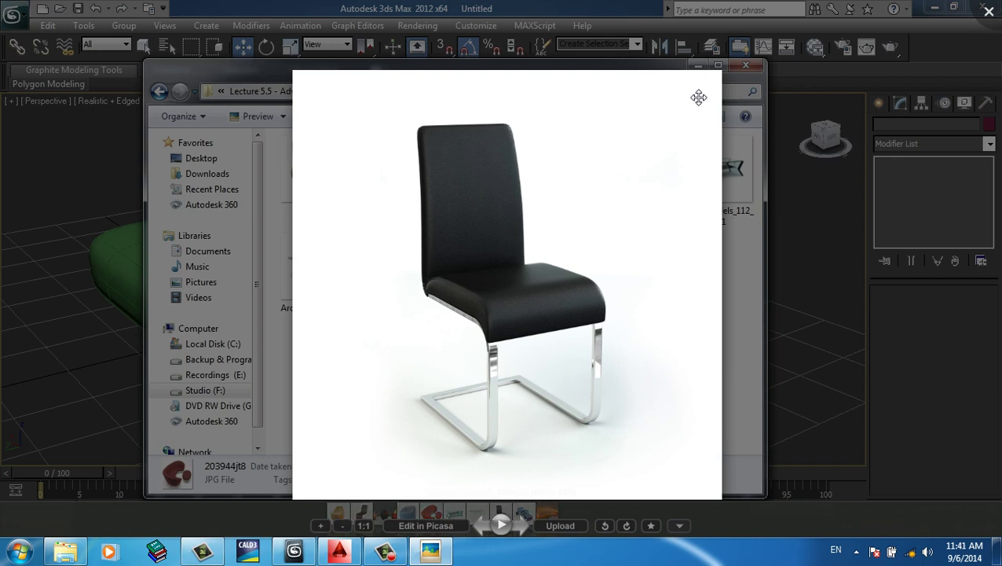
- Close the viewer, minimize Explorer and delete the green cushion from the scene
key("Escape")
left_click(697, 67)
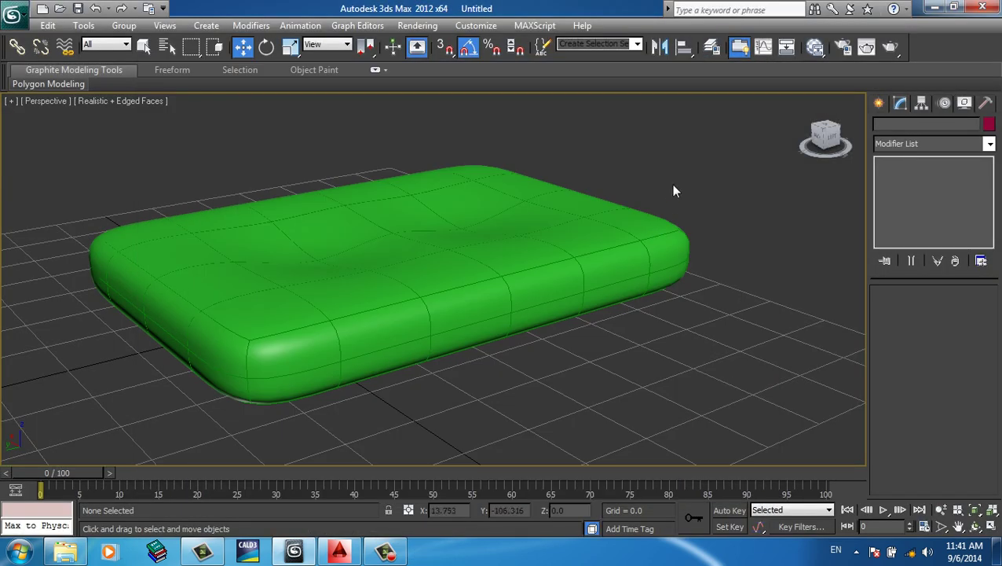
left_click(506, 313)
key("Delete")
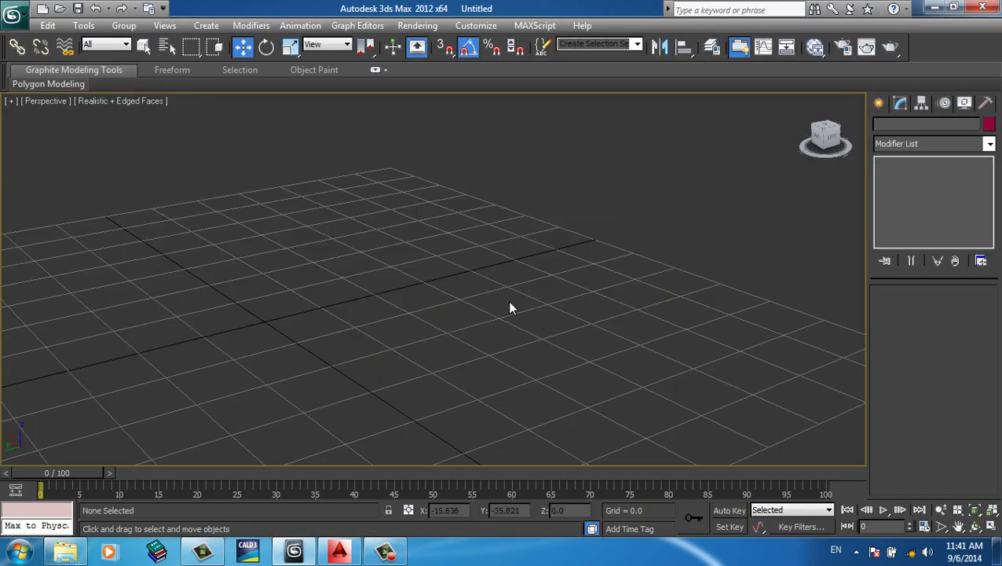
- View the Archmodels_112_077 black cantilever chair photo, then return to 3ds Max
key("f")
left_click(65, 553)
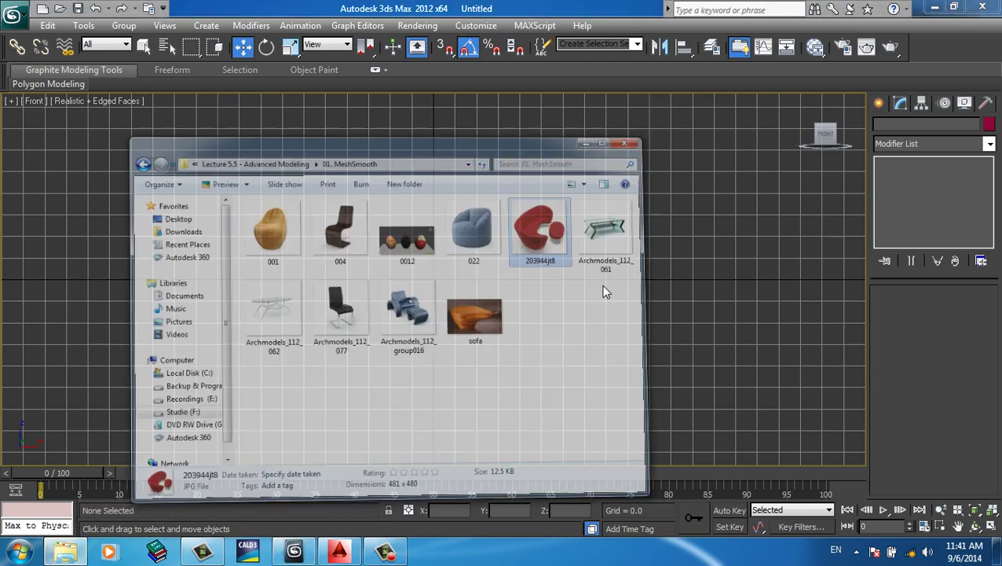
double_click(397, 271)
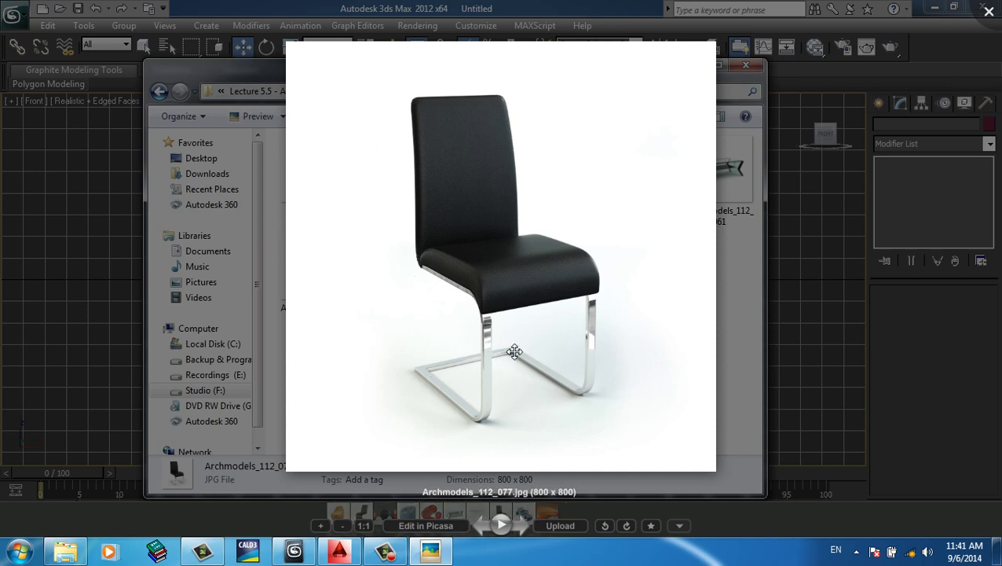
left_click(875, 184)
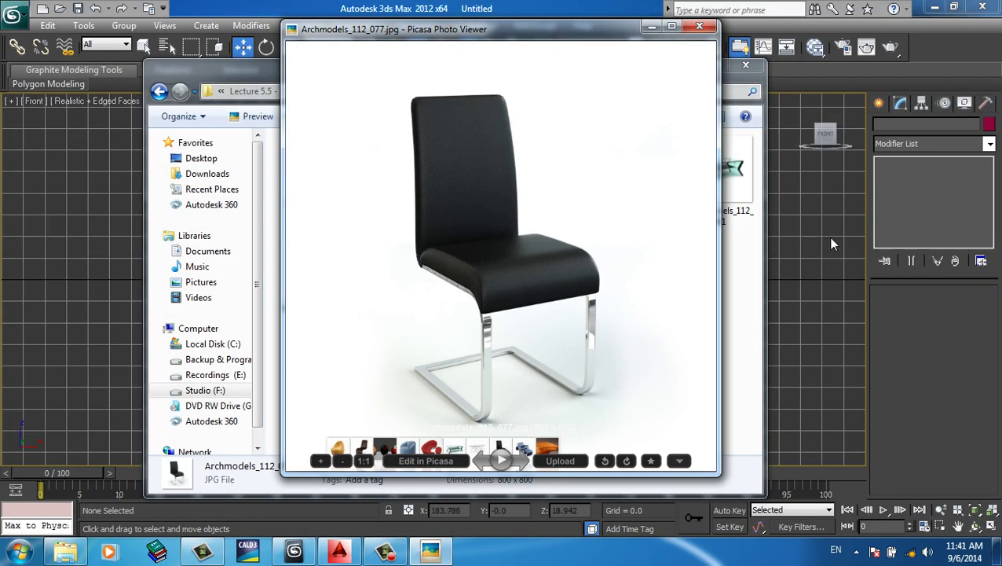
left_click(858, 187)
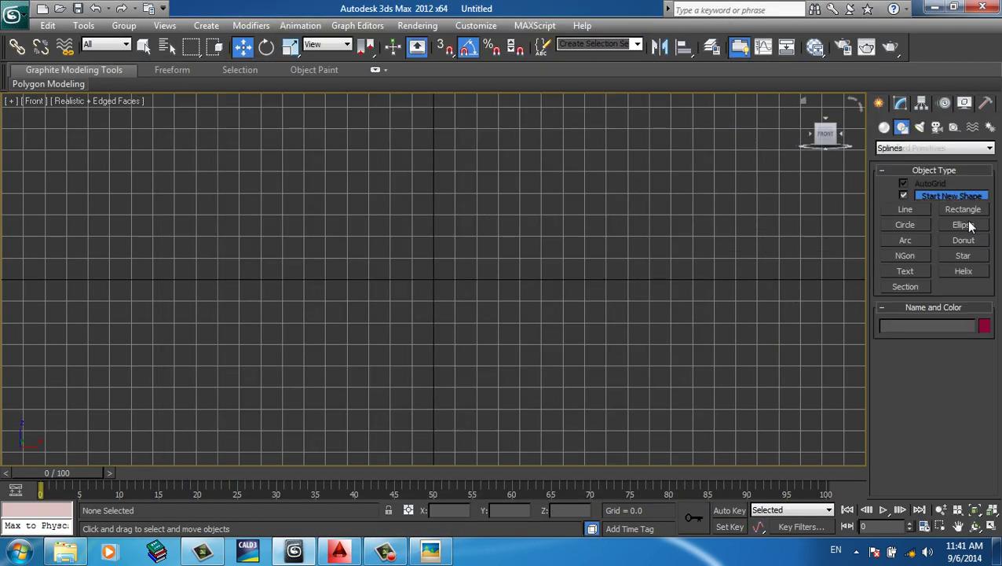
- Draw a rectangle spline in the Front viewport
left_click(964, 209)
left_click_drag(389, 245, 643, 450)
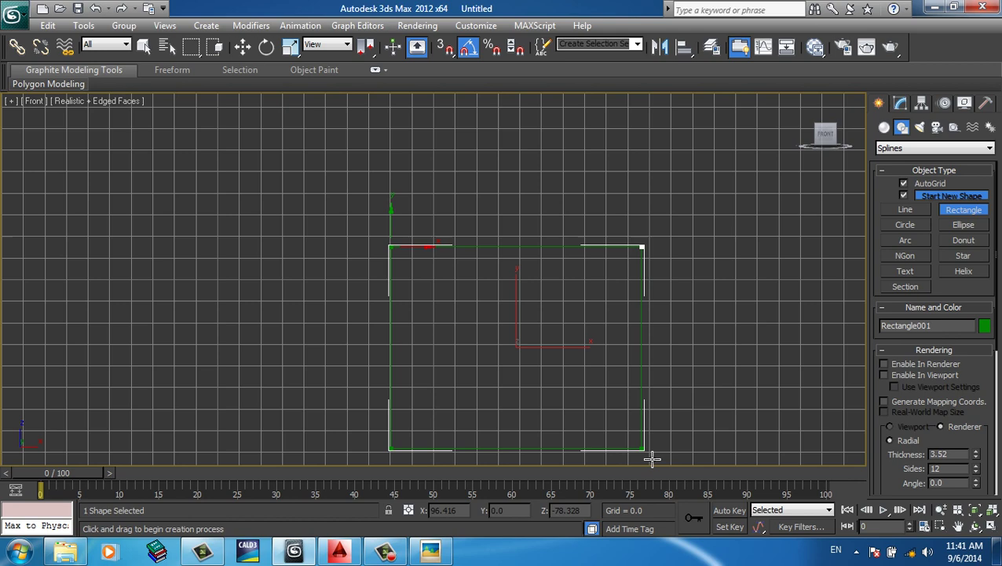
left_click(900, 103)
key("z")
scroll(978, 428, "down", 5)
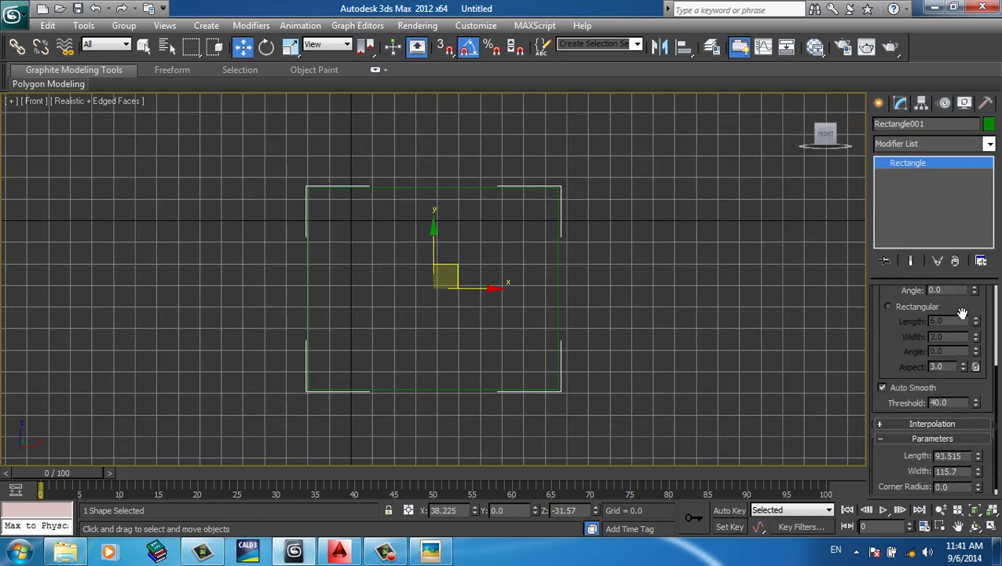
- Set the rectangle's Length and Width to 35
left_click(972, 448)
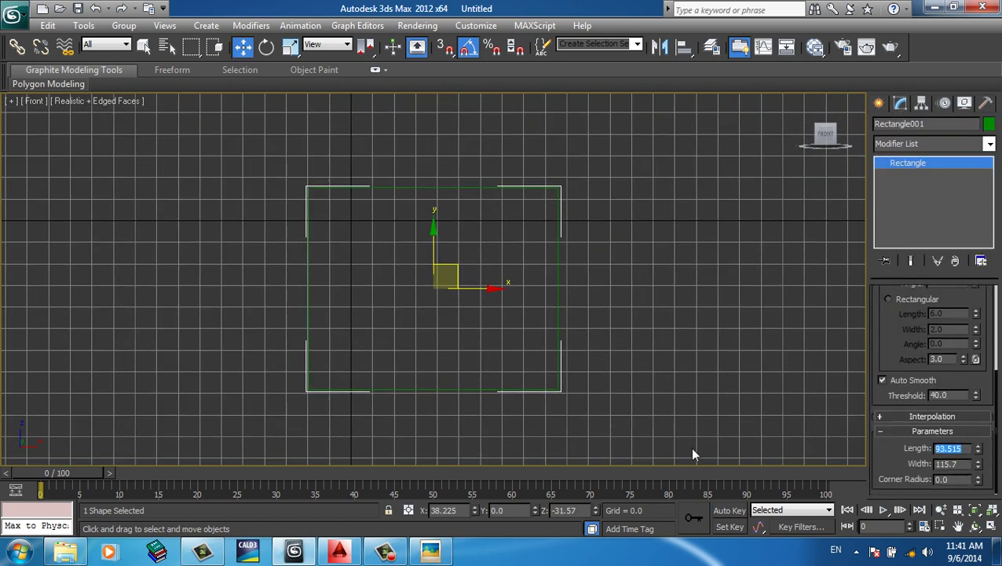
type("40")
key("Tab")
type("40")
key("Tab")
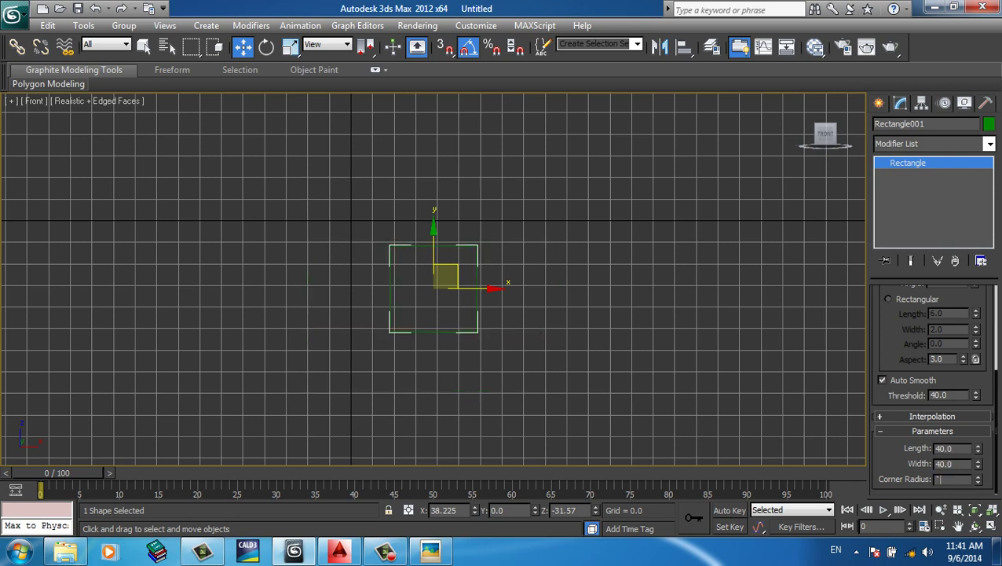
middle_click_drag(714, 401, 710, 393)
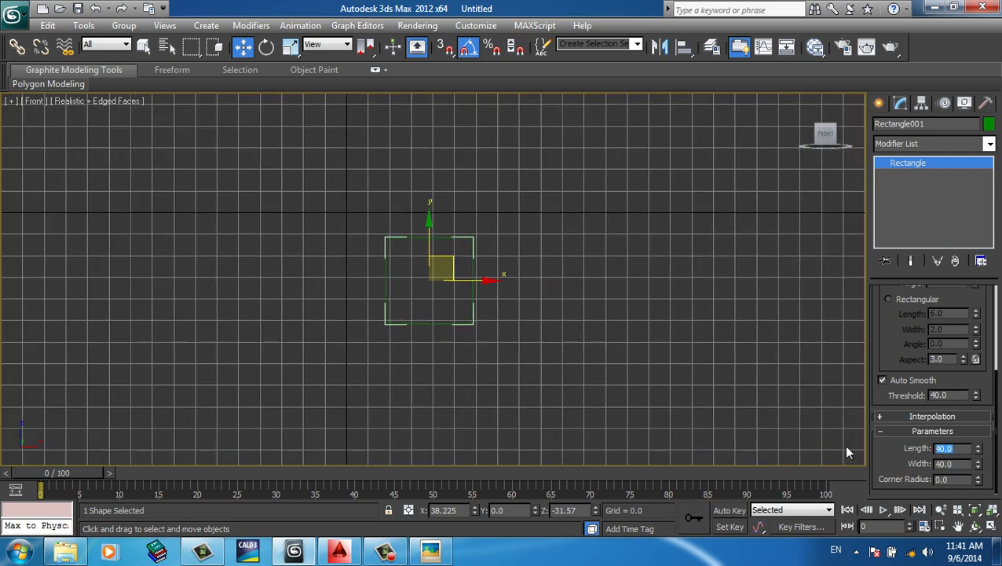
type("365")
key("Tab")
type("35")
key("Tab")
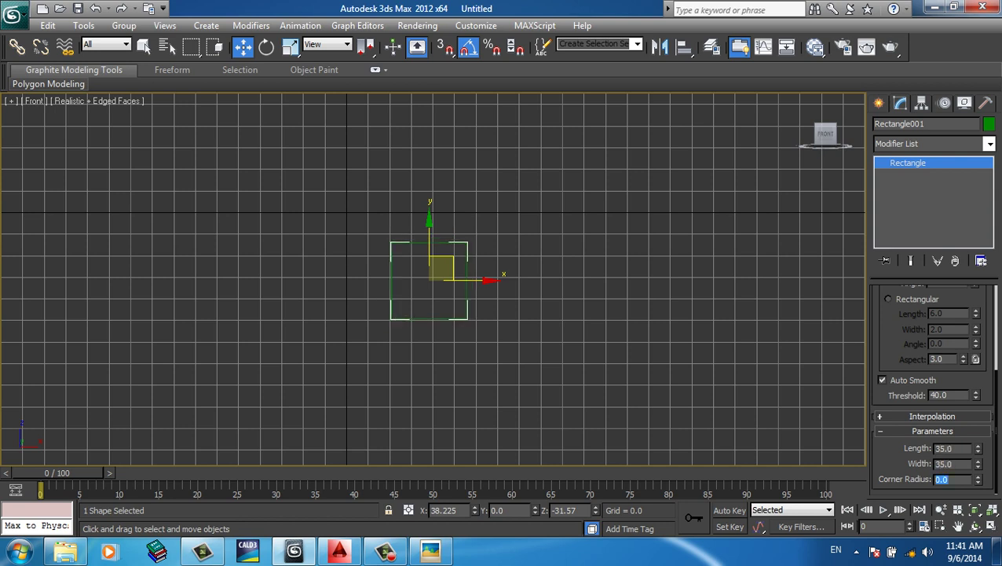
scroll(582, 314, "up", 3)
middle_click_drag(564, 335, 539, 241)
- Convert the square to an Editable Spline at Vertex level, in wireframe with grid hidden
right_click(538, 238)
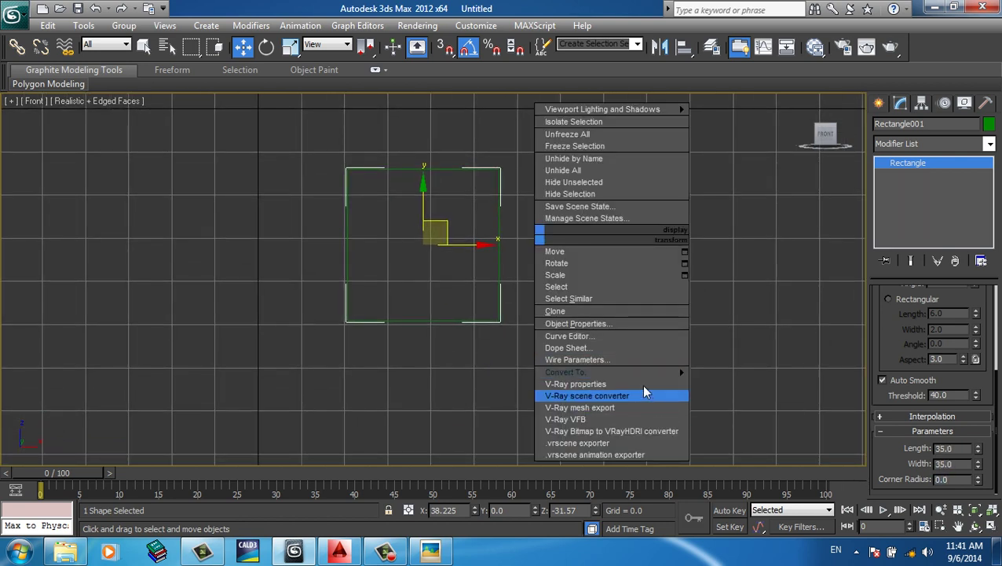
left_click(758, 371)
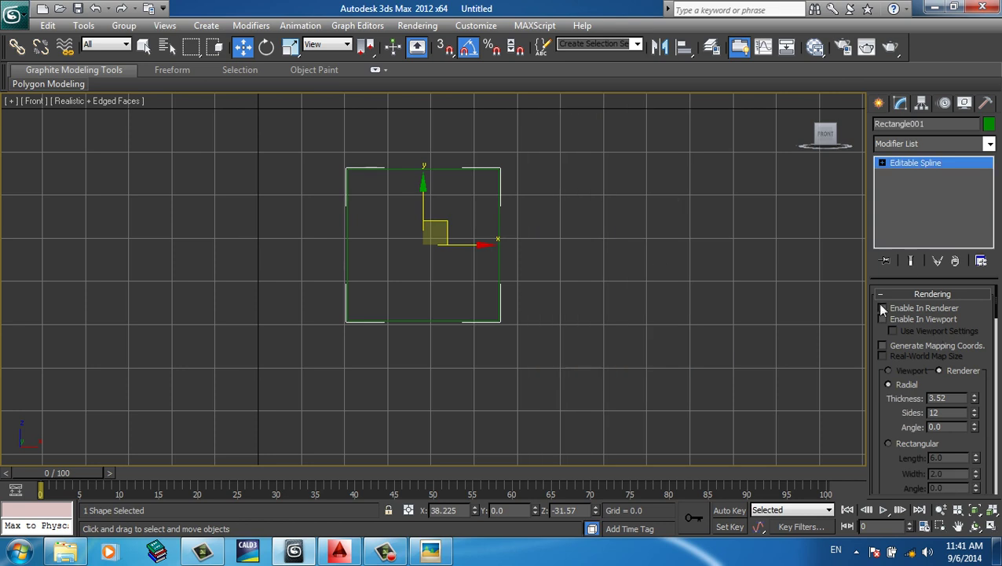
key("F3")
key("g")
left_click(882, 163)
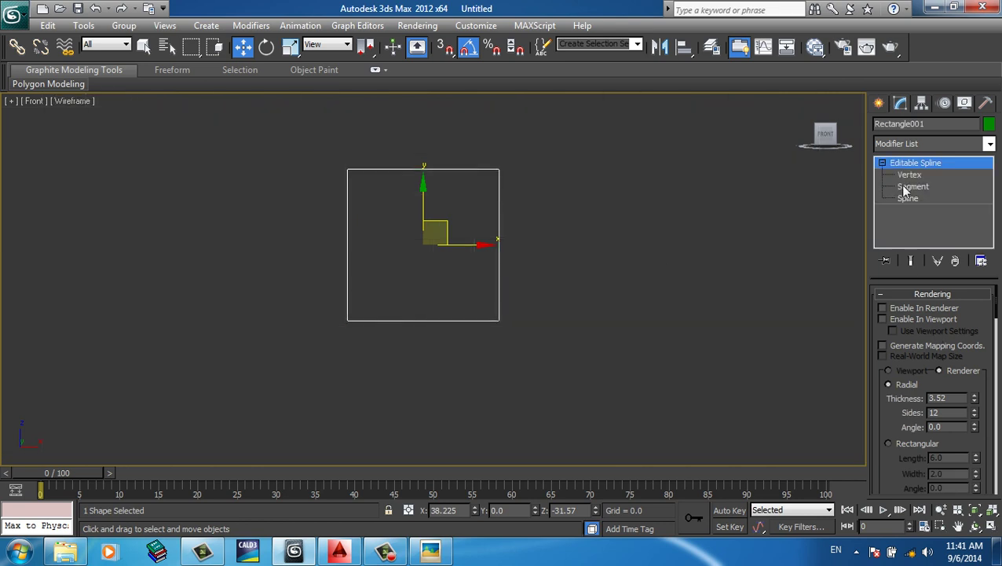
left_click(909, 174)
- Fillet the two right-hand corner vertices to about 6
left_click(499, 318, "ctrl")
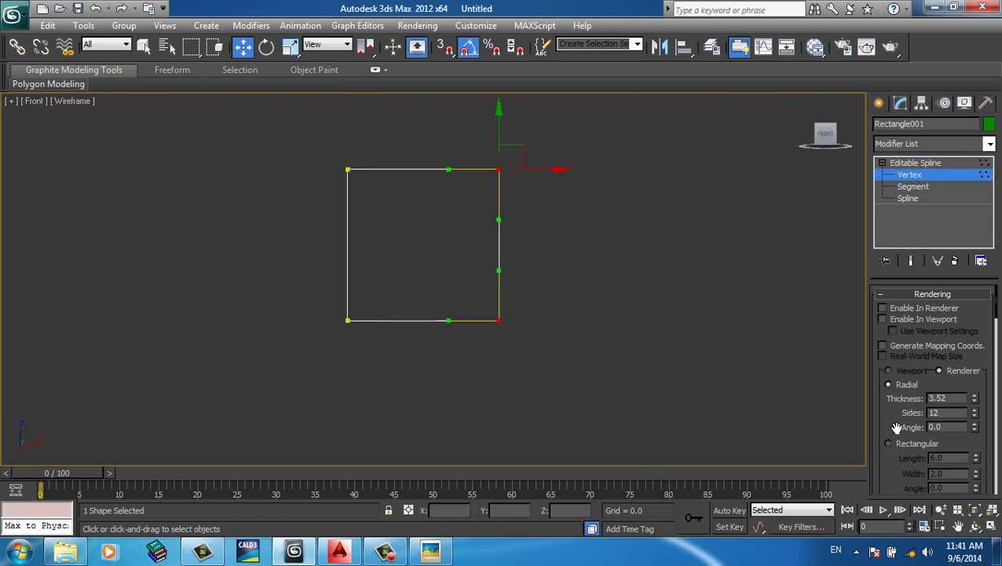
left_click_drag(894, 425, 905, 312)
scroll(951, 392, "down", 3)
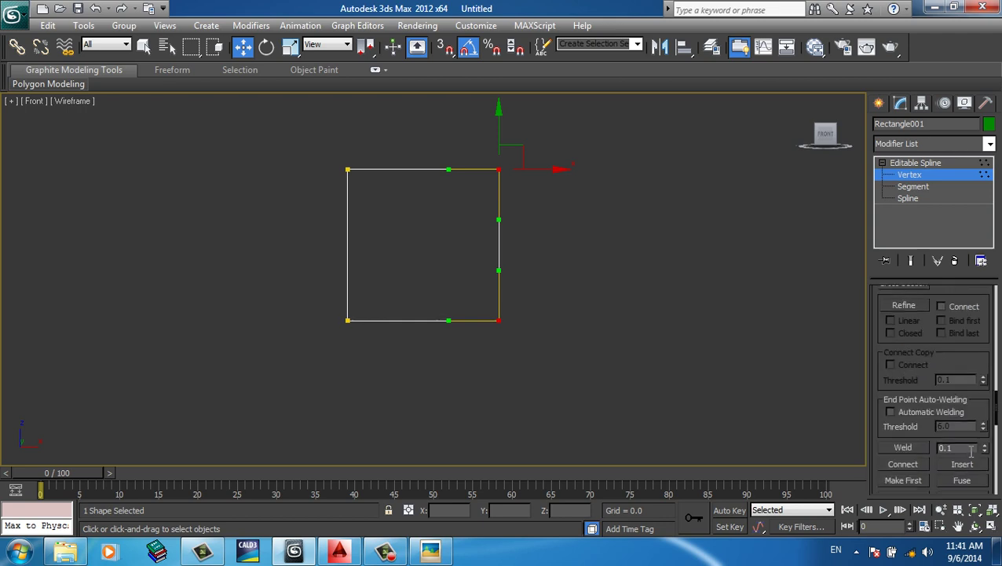
scroll(939, 416, "down", 3)
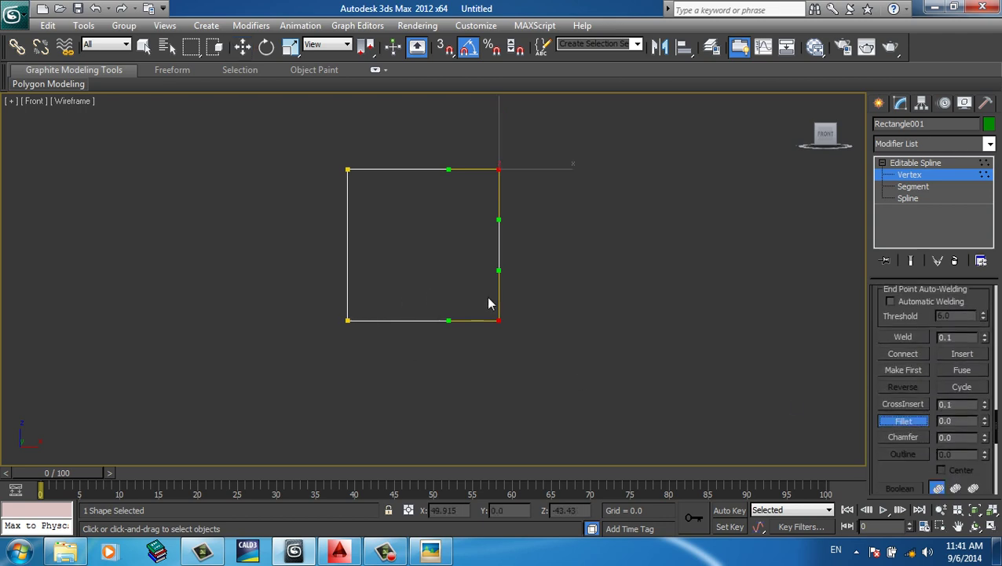
mouse_move(502, 324)
left_mouse_down()
mouse_move(532, 298)
mouse_move(528, 310)
left_mouse_up()
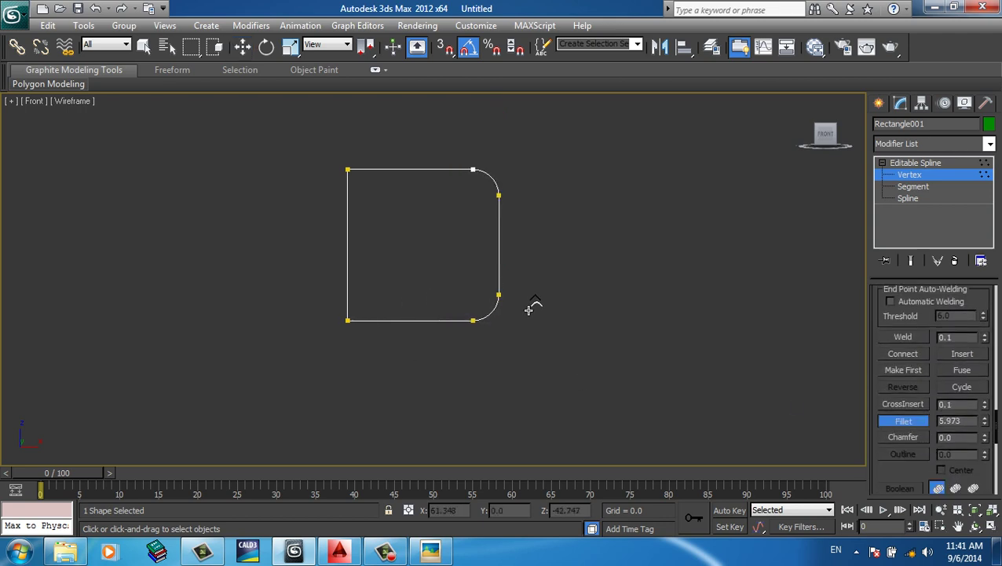
key("w")
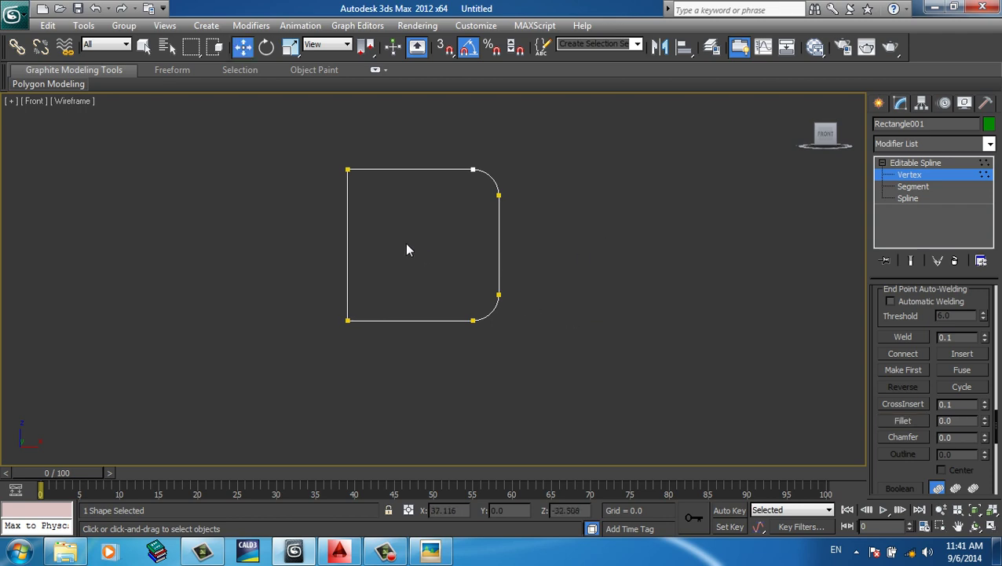
key("2")
left_click(348, 240)
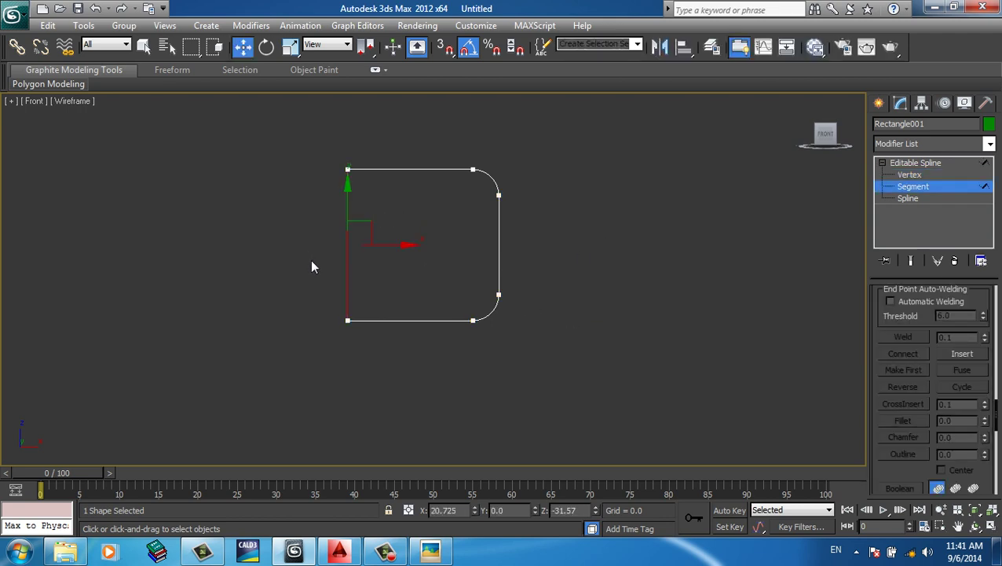
- Delete the rectangle's left segment and orbit to an angled view of the open profile
key("Delete")
mouse_move(578, 225)
middle_mouse_down("alt")
mouse_move(550, 266)
mouse_move(454, 350)
middle_mouse_up("alt")
left_click(879, 103)
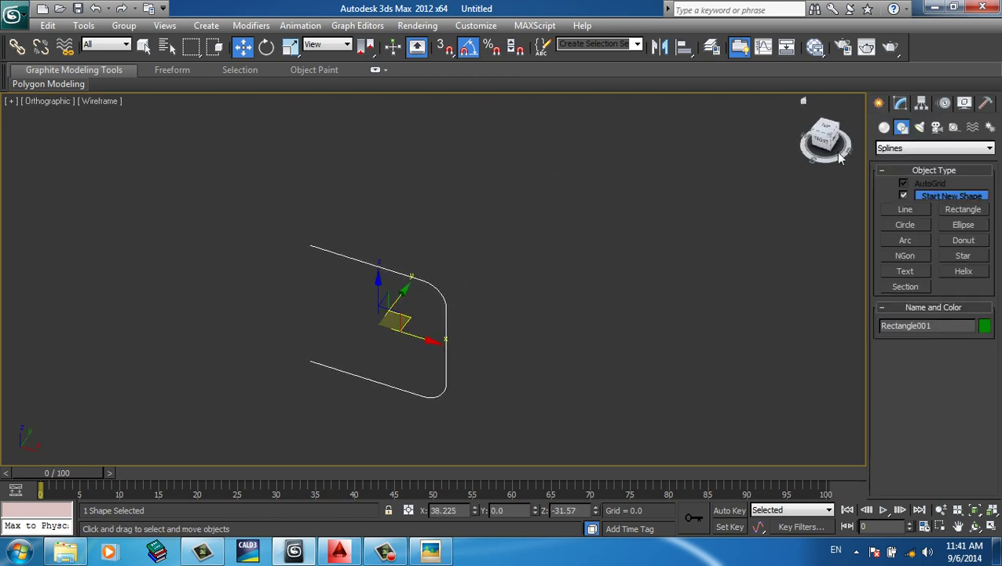
left_click(900, 103)
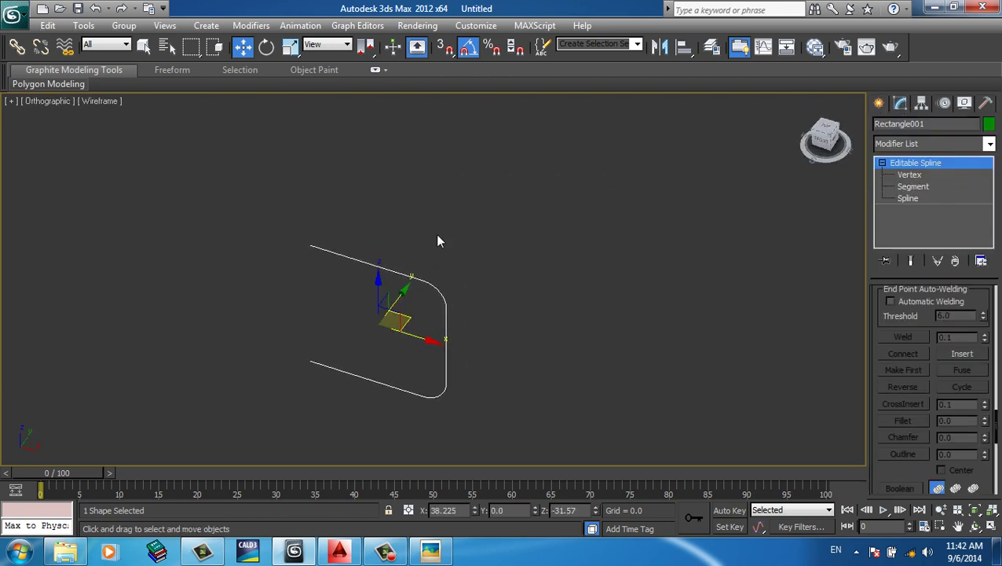
- Cancel two accidental copies and select the open profile at Spline level
left_click_drag(413, 311, 468, 238, "shift")
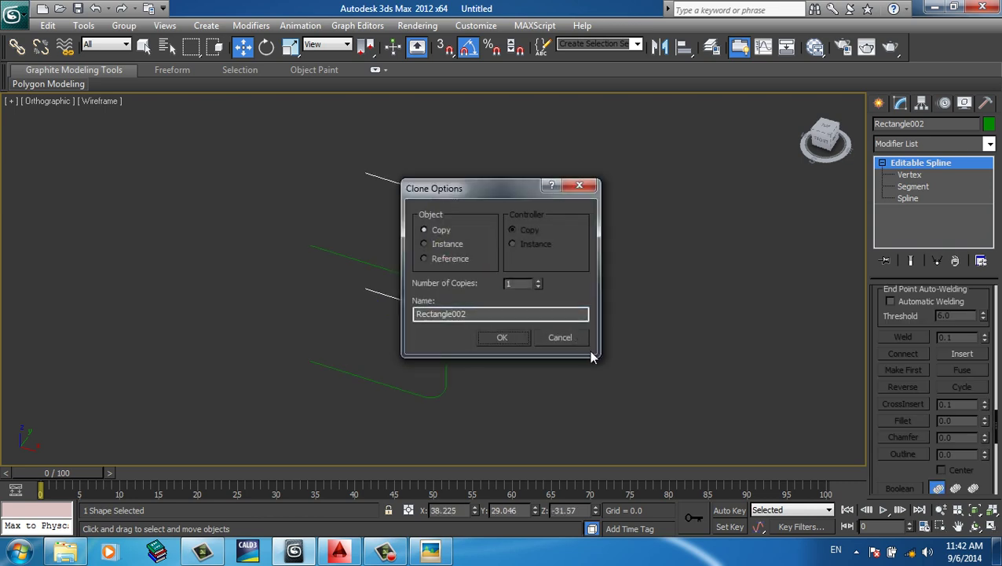
left_click(560, 337)
left_click(908, 198)
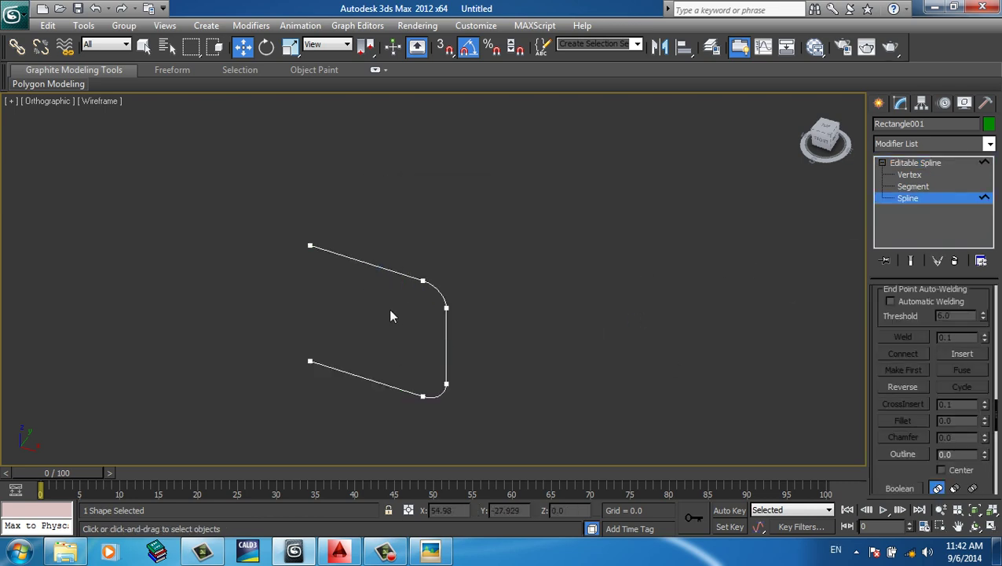
left_click_drag(388, 309, 261, 499)
left_click_drag(417, 313, 450, 229, "shift")
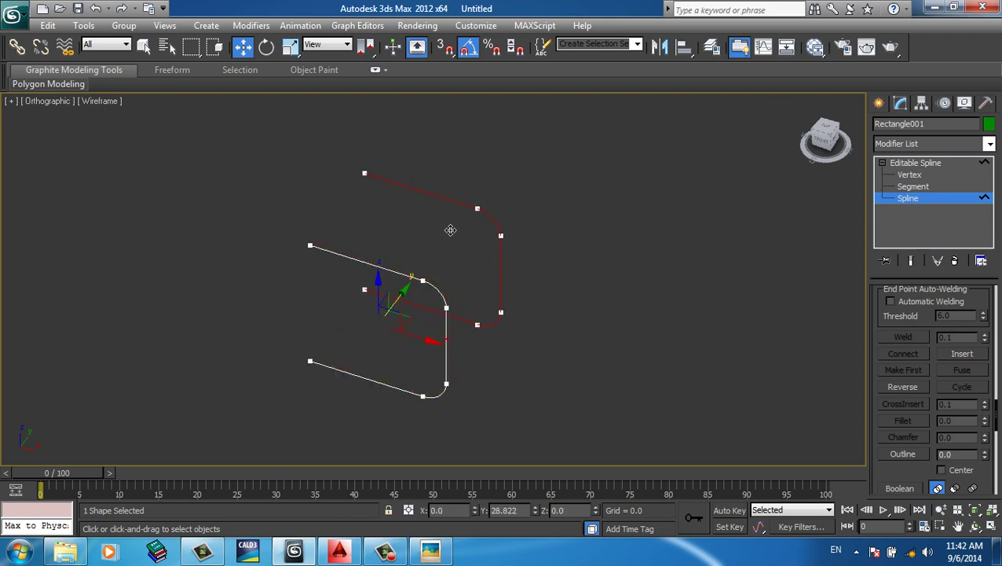
key("ctrl+z")
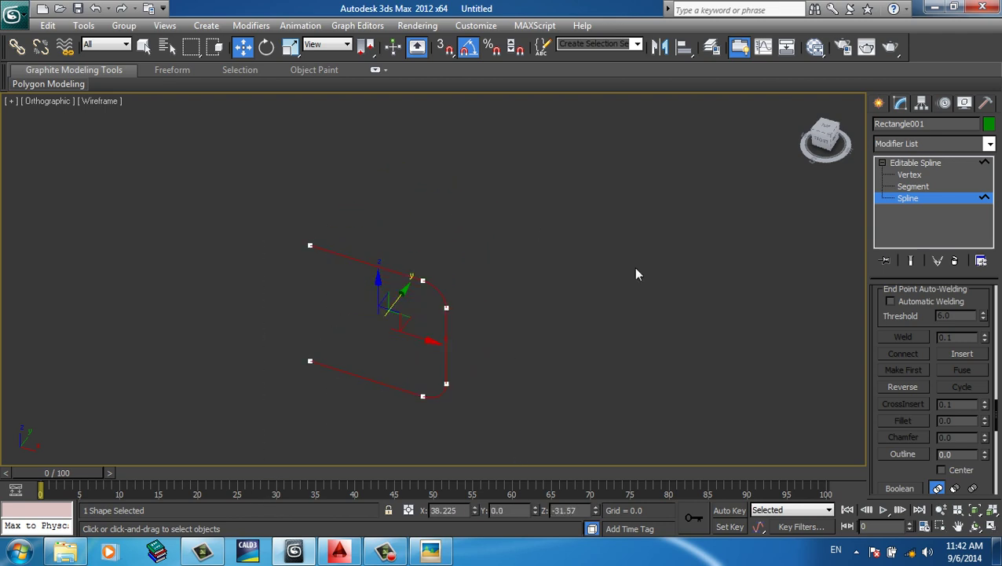
- Widen the command panel to show more editing options side by side
scroll(927, 353, "up", 1)
scroll(904, 385, "up", 2)
scroll(884, 406, "up", 2)
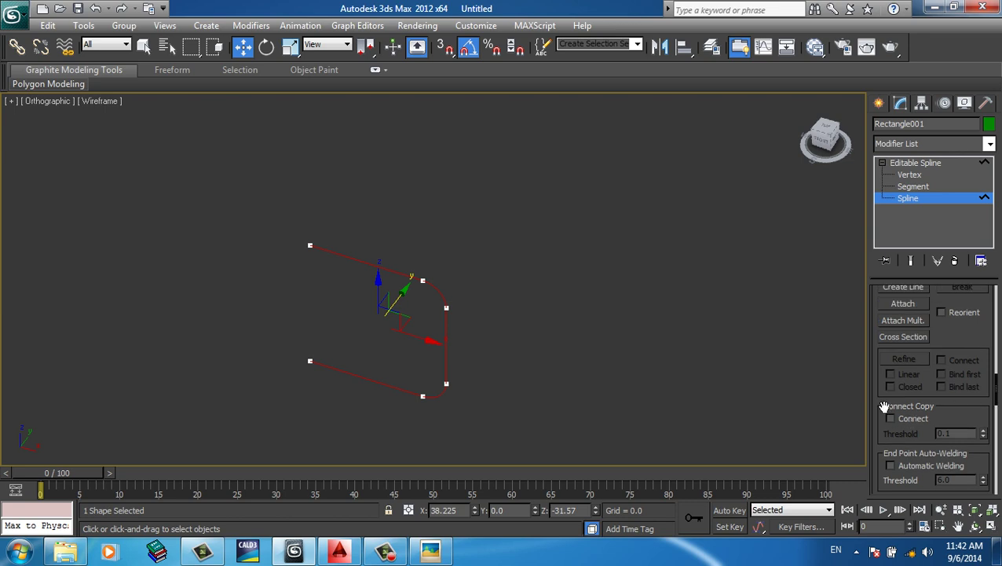
left_click_drag(874, 398, 834, 412)
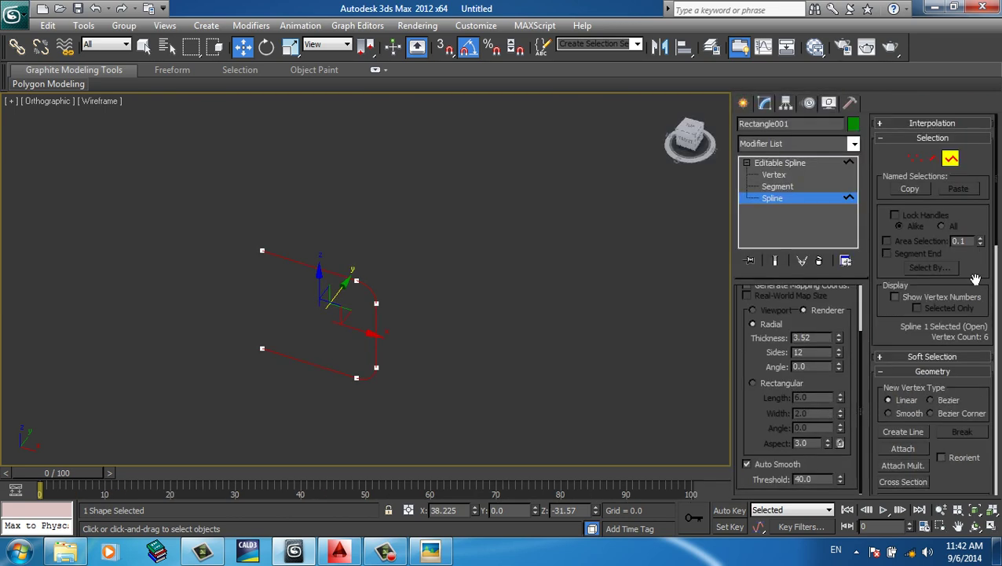
- Tick Connect Copy's Connect and Shift-drag the profile sideways into a connected box-shaped frame
mouse_move(970, 492)
left_mouse_down()
mouse_move(912, 236)
mouse_move(923, 367)
left_mouse_up()
left_click(914, 367)
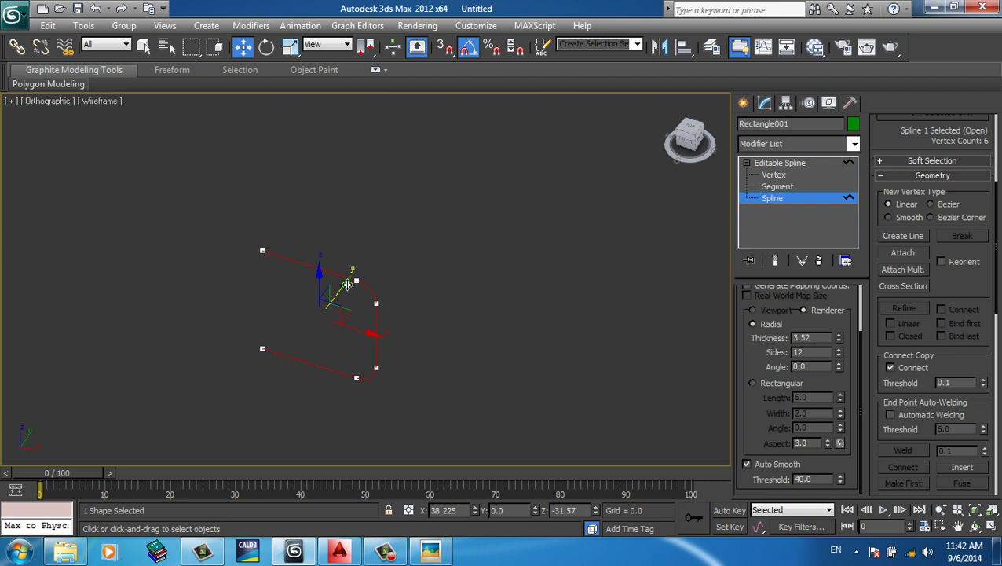
left_click_drag(346, 285, 402, 242, "shift")
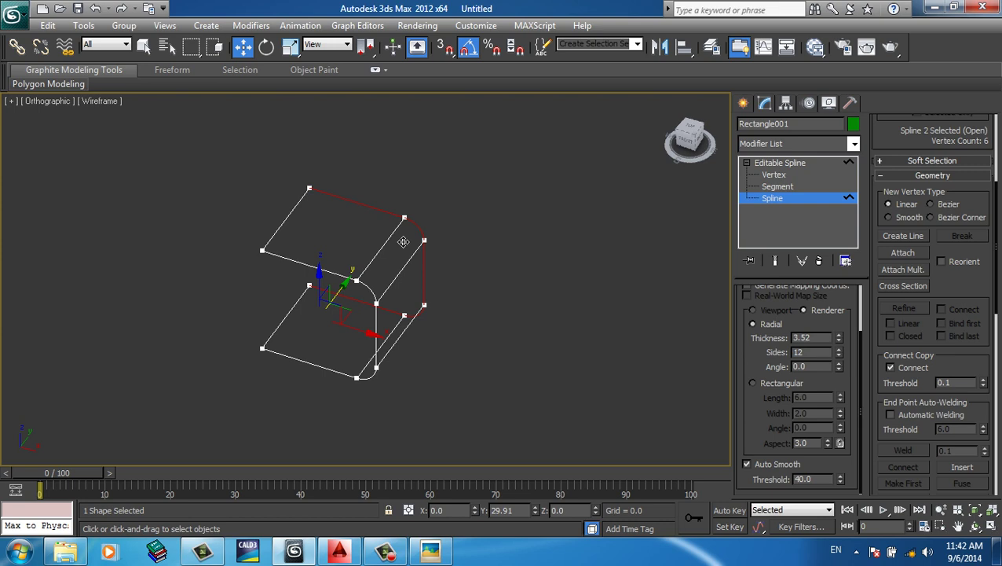
key("ctrl+z")
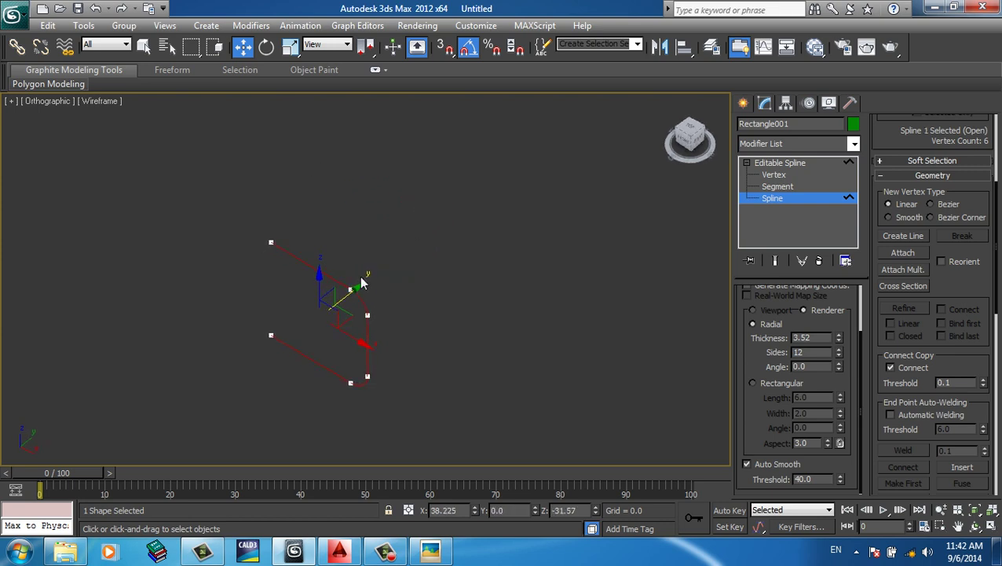
left_click_drag(368, 301, 436, 262, "shift")
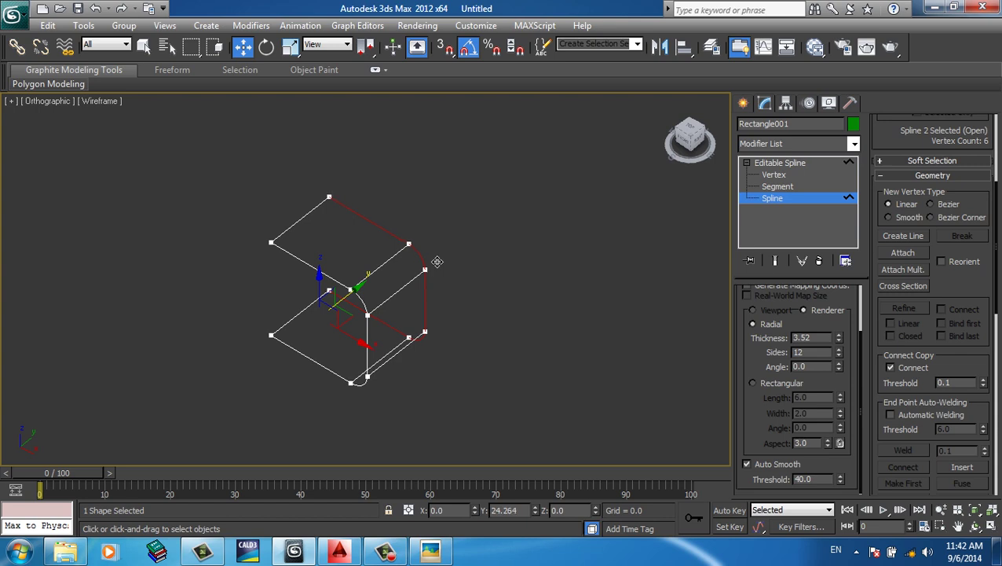
key("ctrl+z")
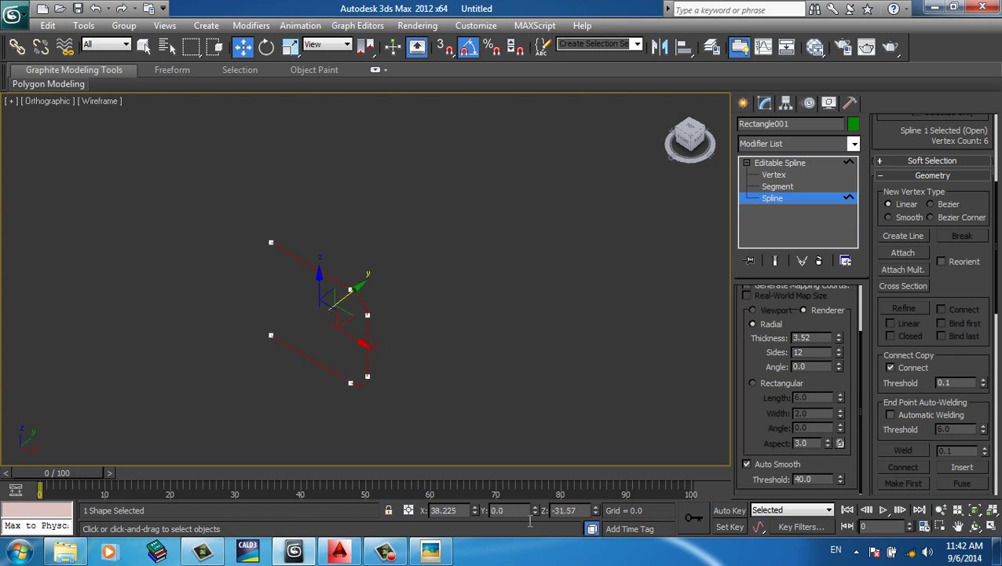
left_click_drag(365, 308, 449, 245, "shift")
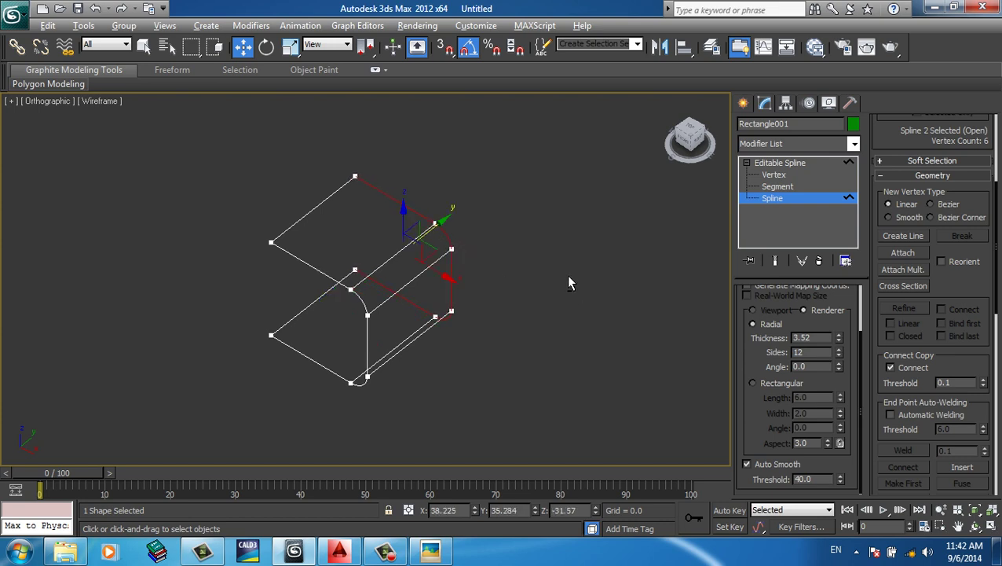
middle_click_drag(569, 283, 494, 309, "alt")
left_click(778, 186)
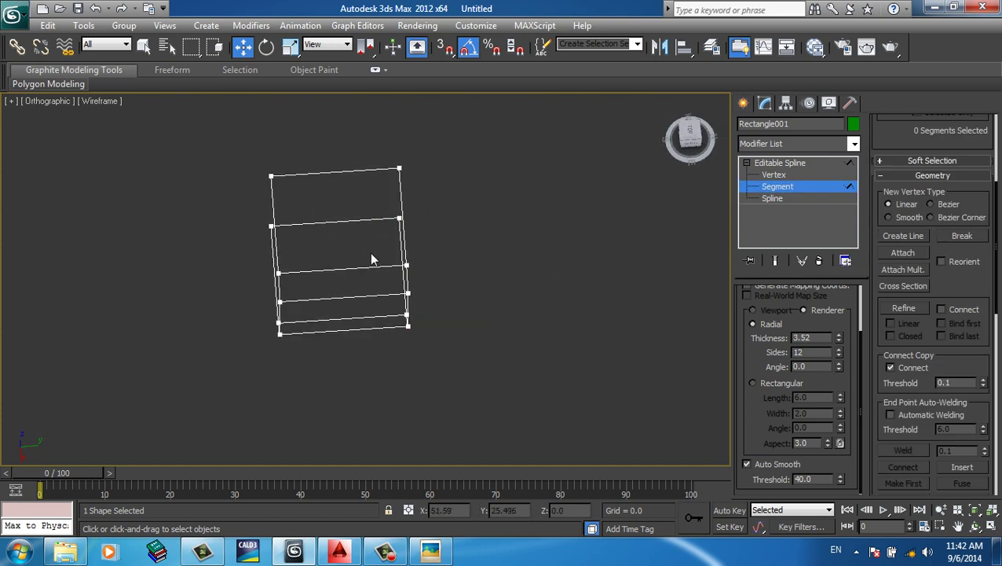
- Show the whole frame in a zoomed-to-fit Perspective view
left_click_drag(373, 255, 340, 388)
left_click(339, 384)
mouse_move(339, 384)
middle_mouse_down("alt")
mouse_move(345, 363)
mouse_move(470, 242)
mouse_move(511, 241)
mouse_move(487, 316)
mouse_move(456, 305)
mouse_move(447, 339)
middle_mouse_up("alt")
key("p")
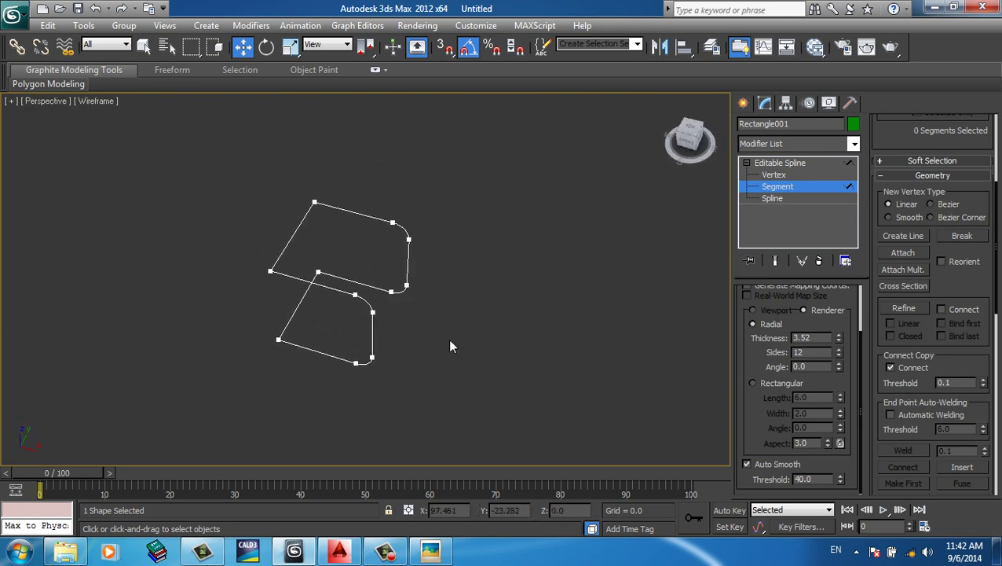
key("z")
middle_click_drag(672, 327, 636, 340, "alt")
scroll(835, 487, "up", 2)
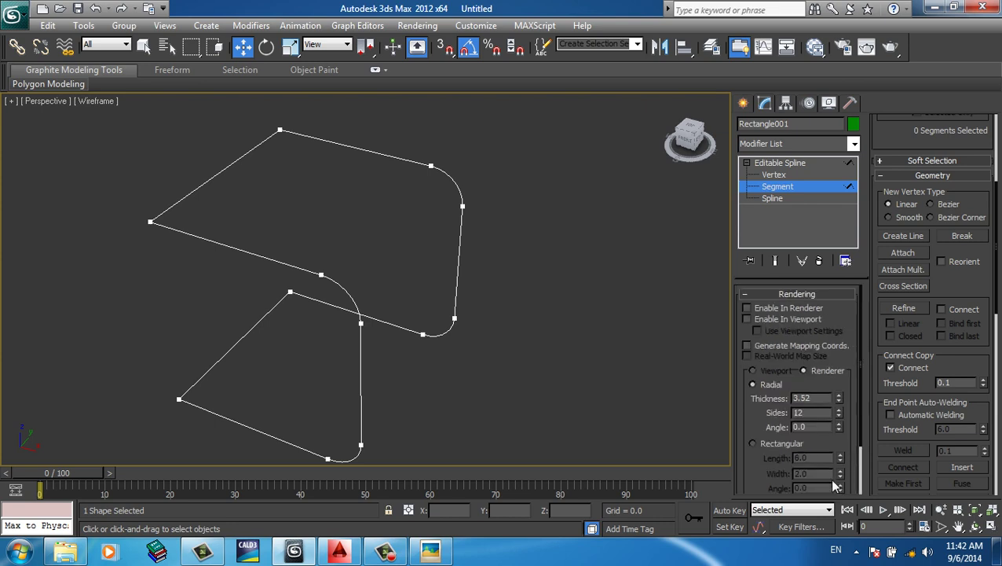
- Turn on Enable In Renderer and Use Viewport Settings, then view the frame shaded
left_click(794, 310)
left_click(756, 330)
middle_click_drag(681, 375, 718, 344)
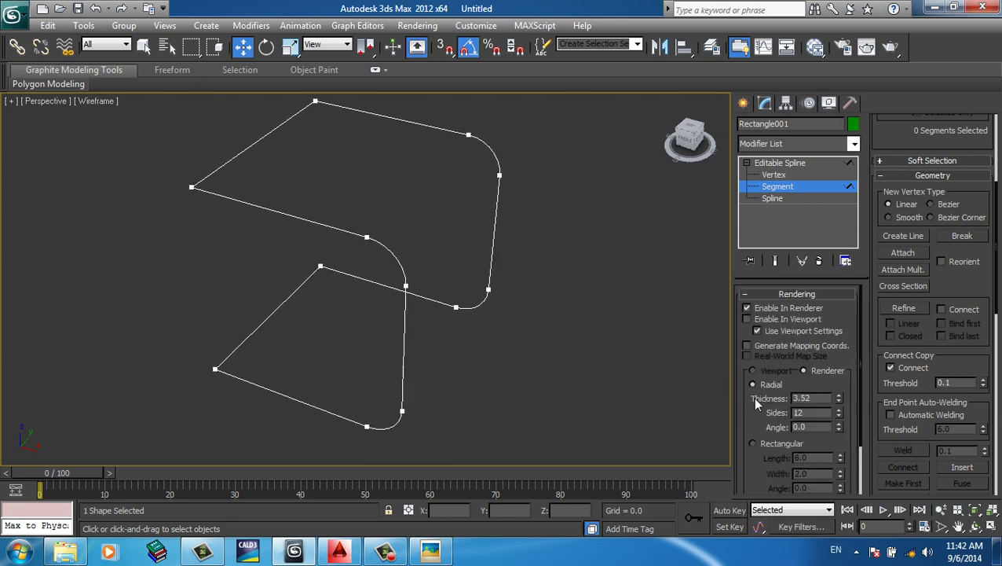
key("F3")
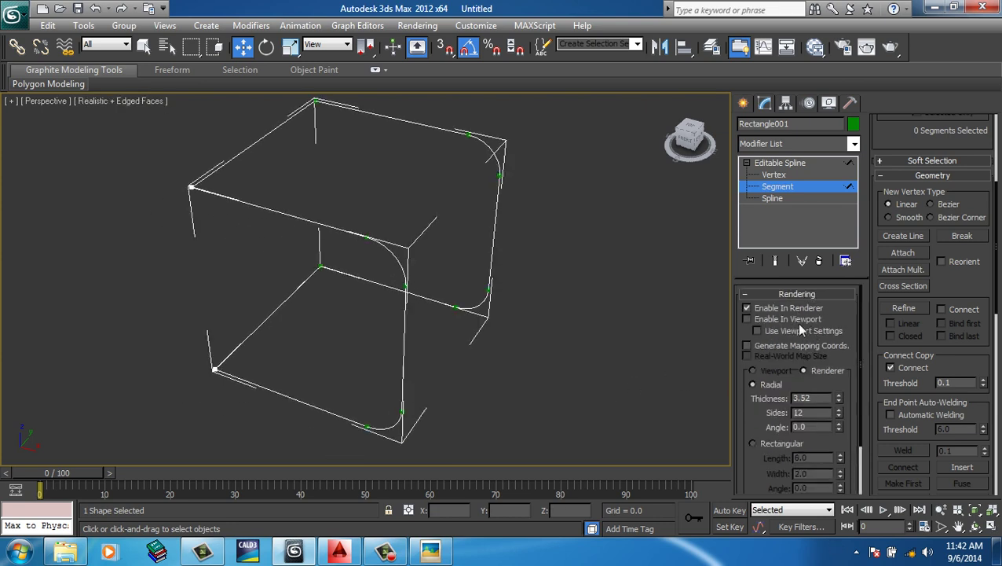
- Enable In Viewport with a Rectangular cross-section and reduce its Length
left_click(790, 319)
left_click(776, 444)
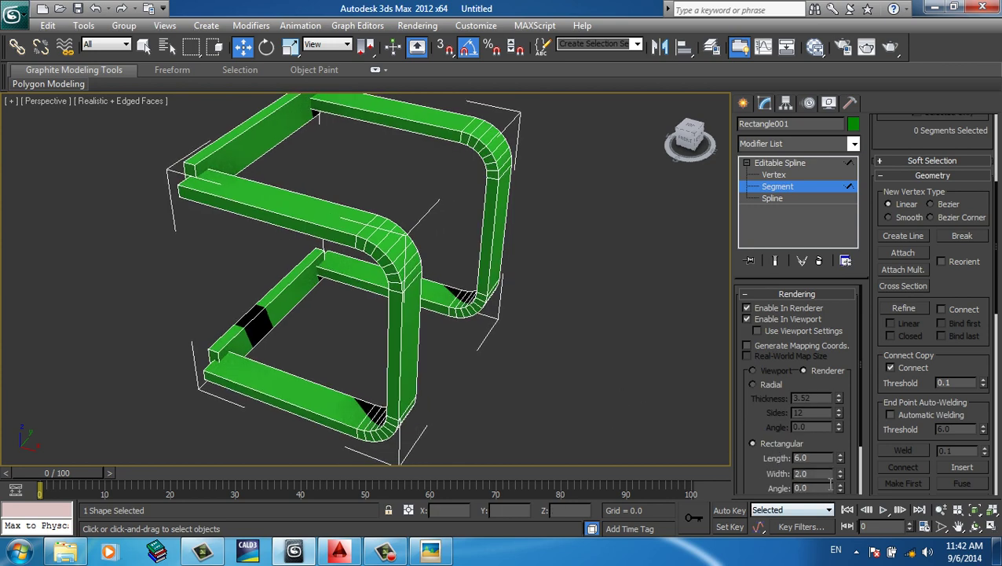
left_click_drag(840, 457, 840, 503)
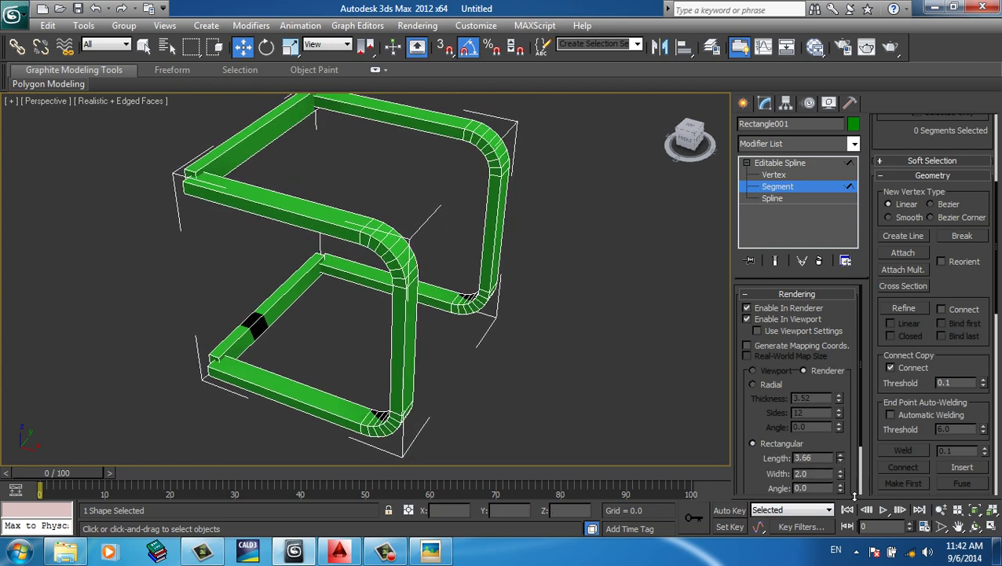
middle_click_drag(212, 255, 539, 312, "alt")
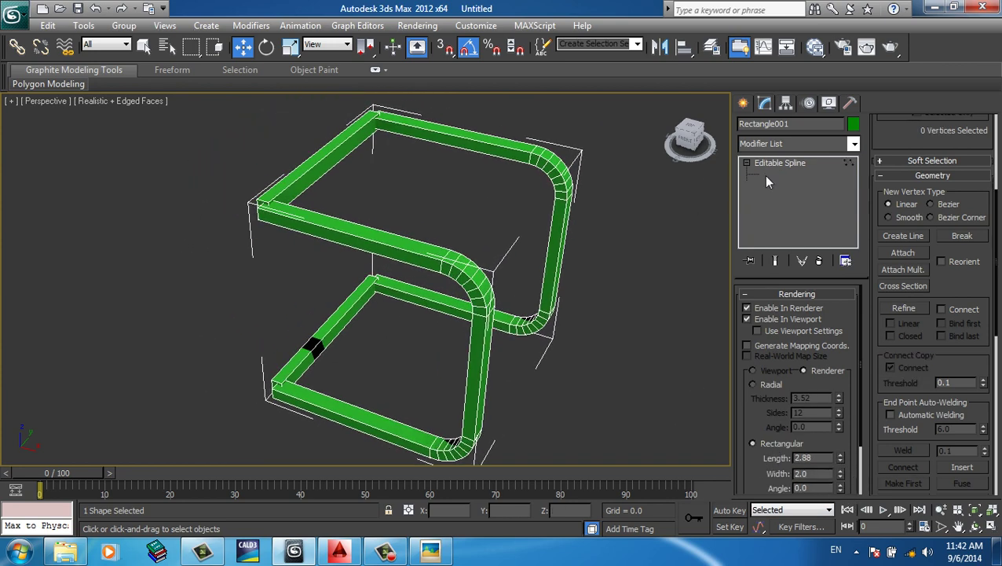
- Select all of the frame's vertices at Vertex level and weld the overlapping ones
left_click(774, 174)
key("F3")
left_click(374, 120)
key("ctrl+a")
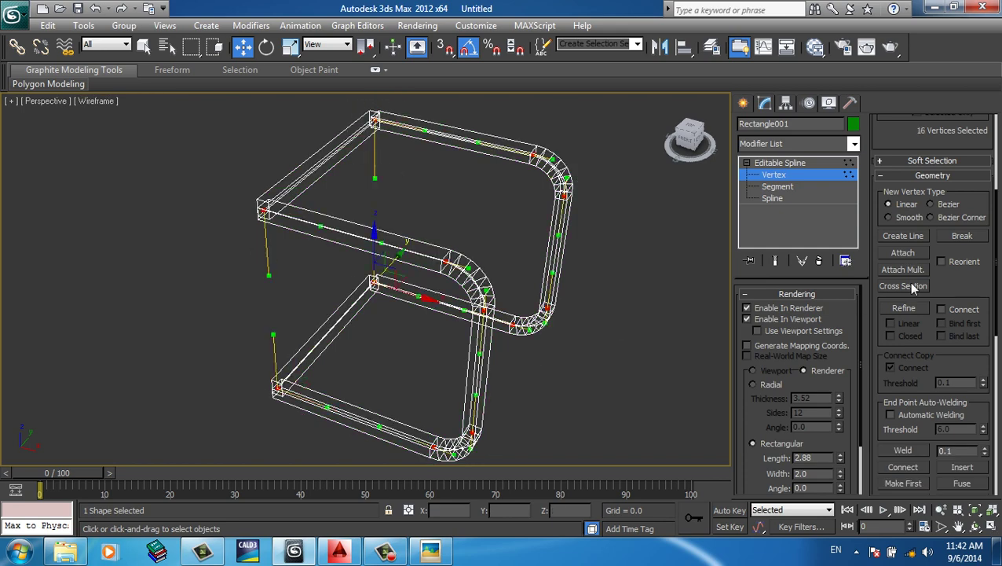
scroll(964, 334, "down", 2)
left_click(905, 414)
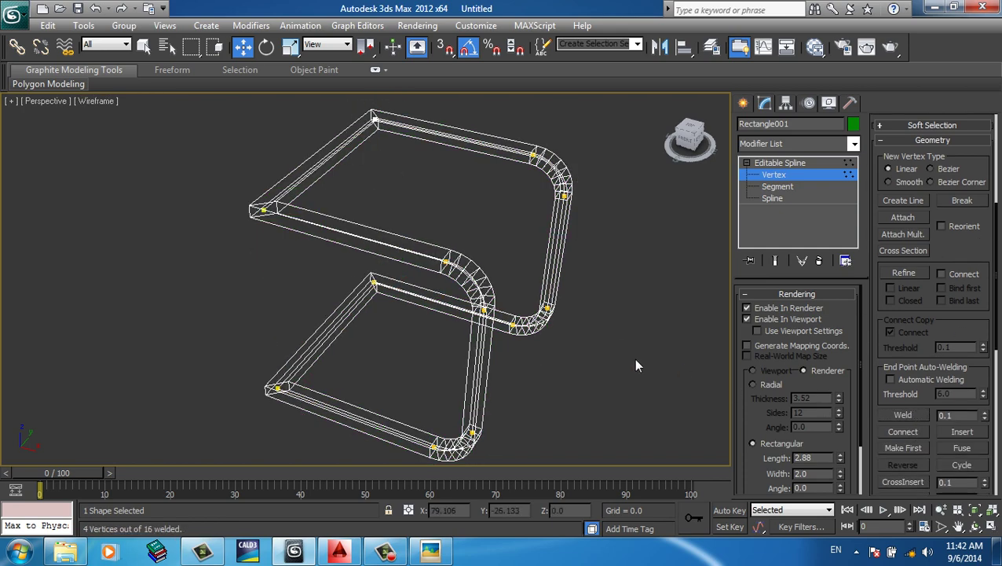
- Set the rectangular tube Length to 3.024 and view it shaded
key("F3")
mouse_move(560, 375)
middle_mouse_down("alt")
mouse_move(599, 311)
mouse_move(509, 407)
mouse_move(599, 359)
middle_mouse_up("alt")
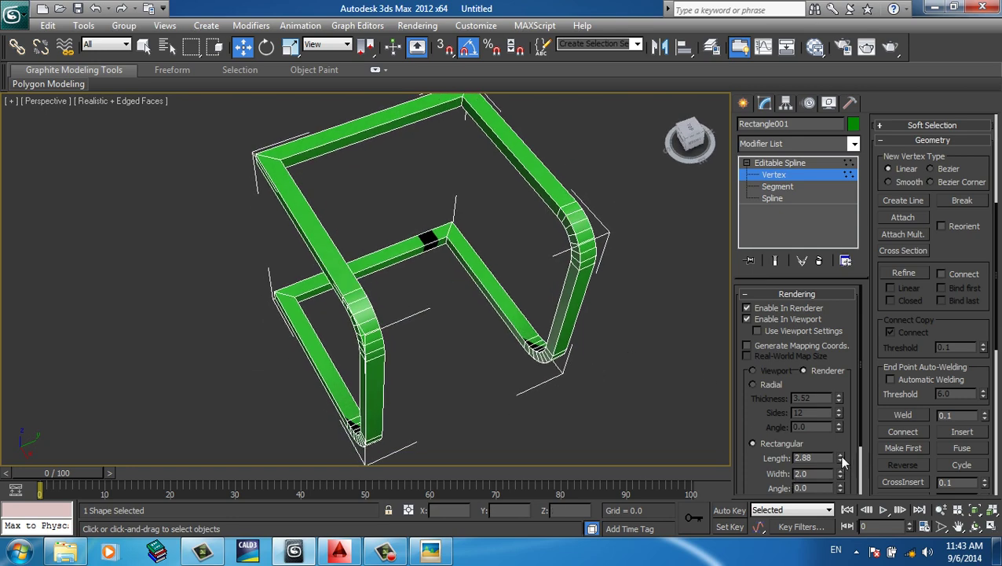
left_click_drag(841, 459, 850, 463)
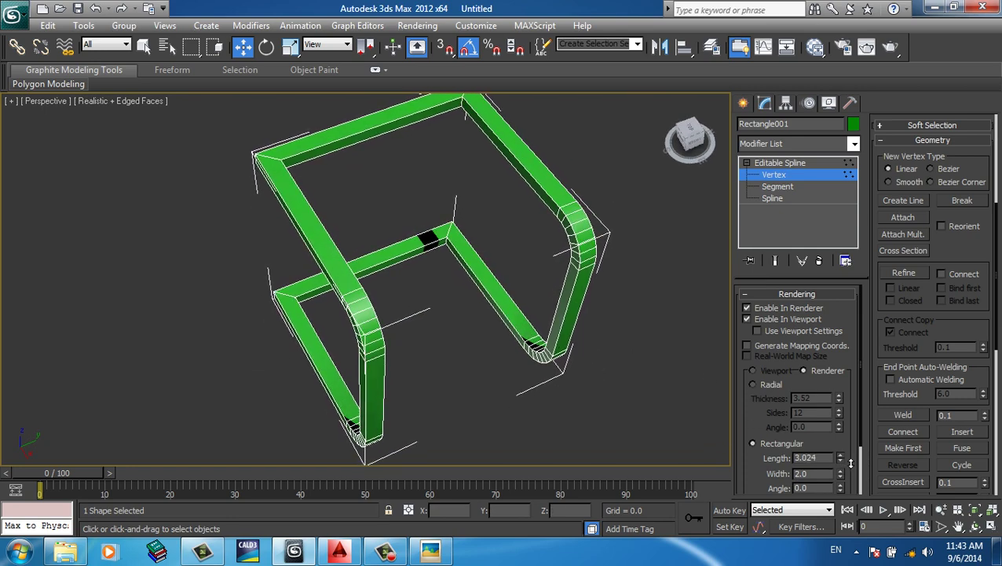
scroll(773, 442, "down", 2)
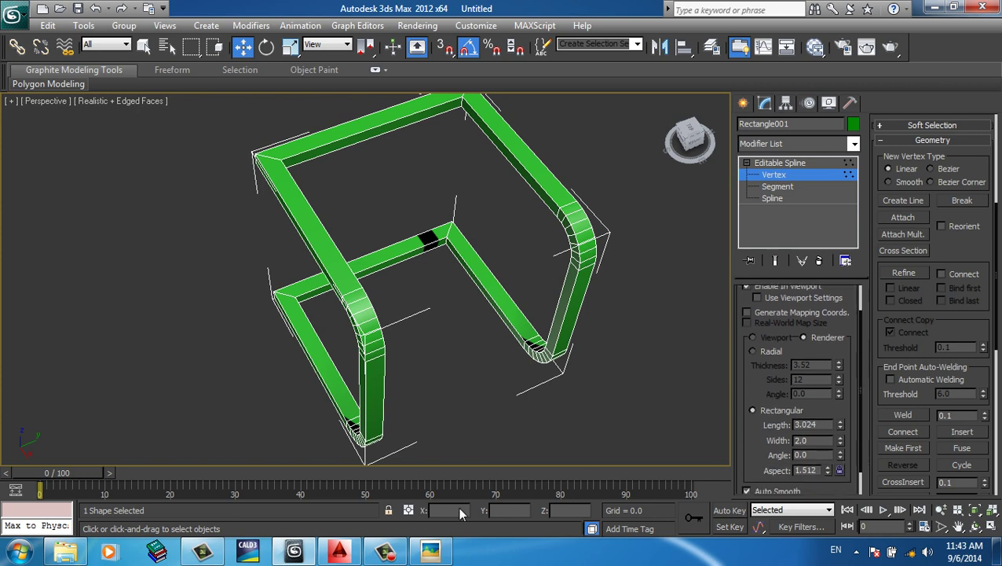
- Study the chair reference photo in Picasa, minimize it, and set tube Length to 2.117
left_click(430, 550)
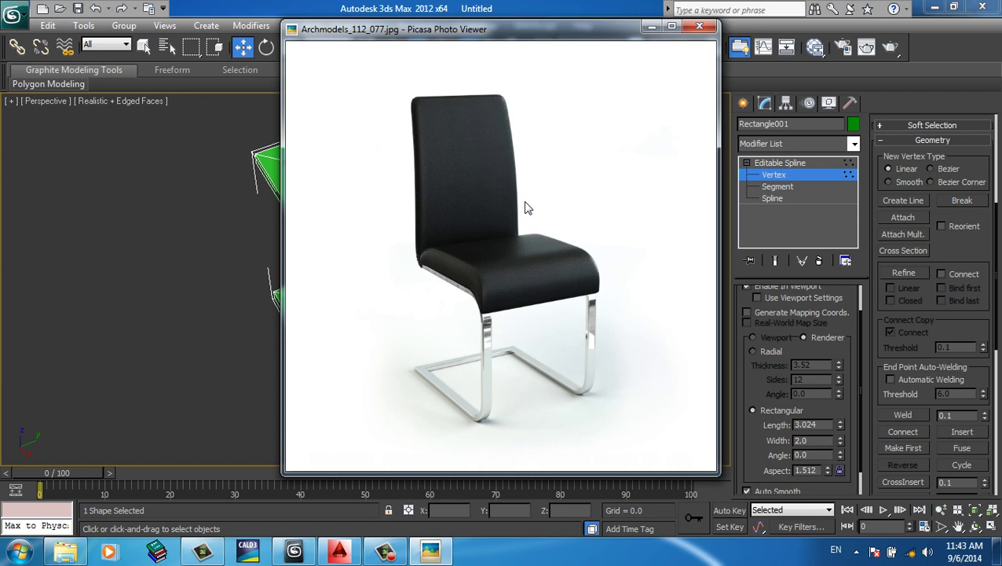
left_click(652, 30)
middle_click_drag(579, 202, 497, 214, "alt")
mouse_move(839, 426)
left_mouse_down()
mouse_move(853, 452)
mouse_move(843, 448)
left_mouse_up()
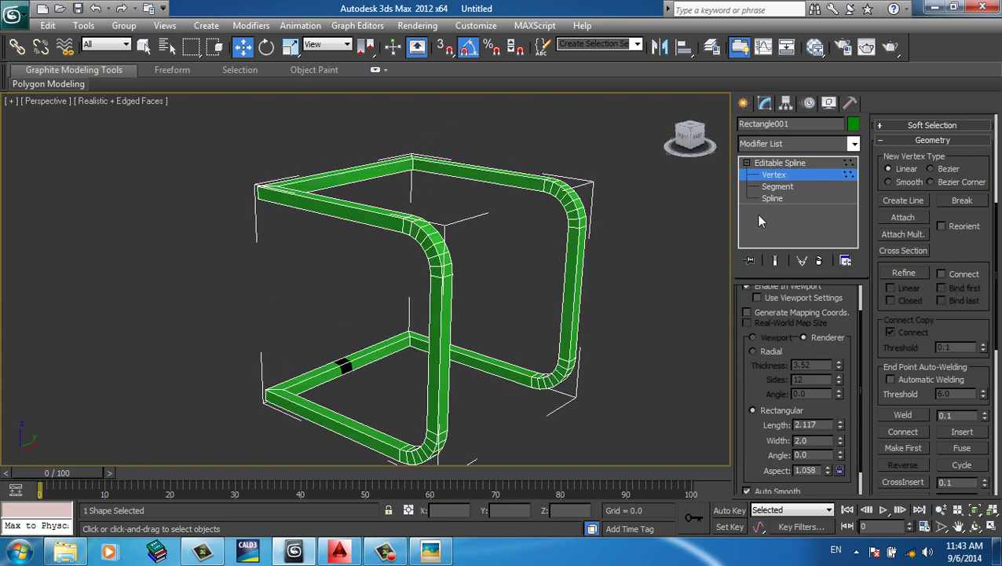
- Select the seat's top segment at Segment level in Front view
scroll(497, 286, "up", 1)
scroll(468, 286, "up", 1)
scroll(440, 286, "up", 1)
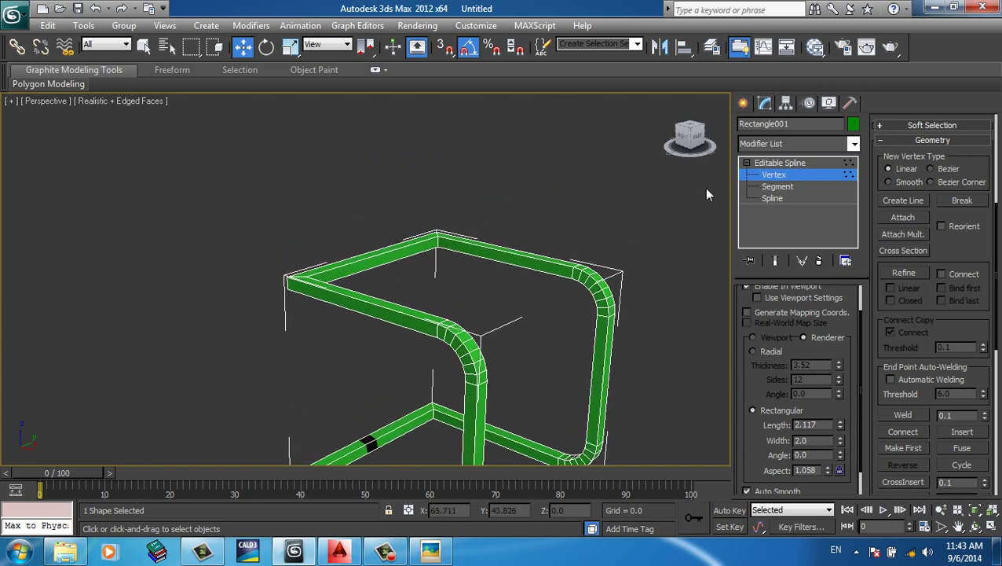
left_click(782, 187)
middle_click_drag(394, 301, 501, 282, "alt")
key("F3")
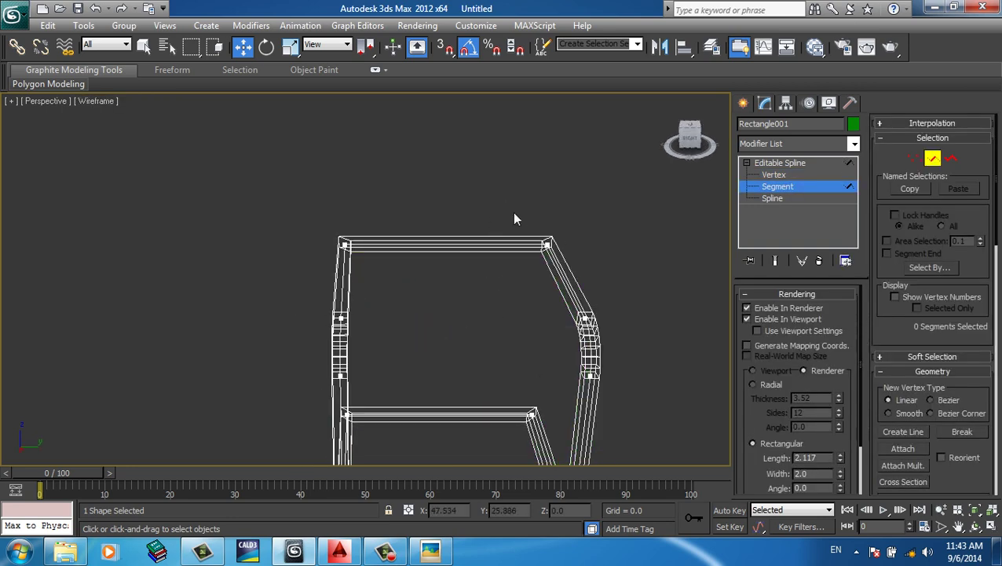
left_click(498, 245)
key("f")
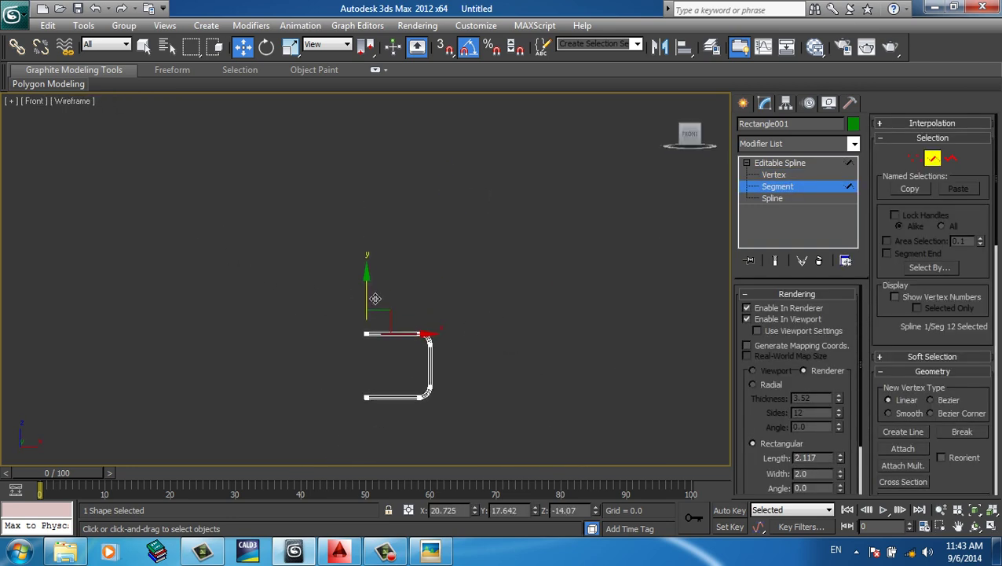
- Shift-drag a copy of the segment upward as the backrest and select its top vertices
left_click_drag(375, 299, 383, 229, "shift")
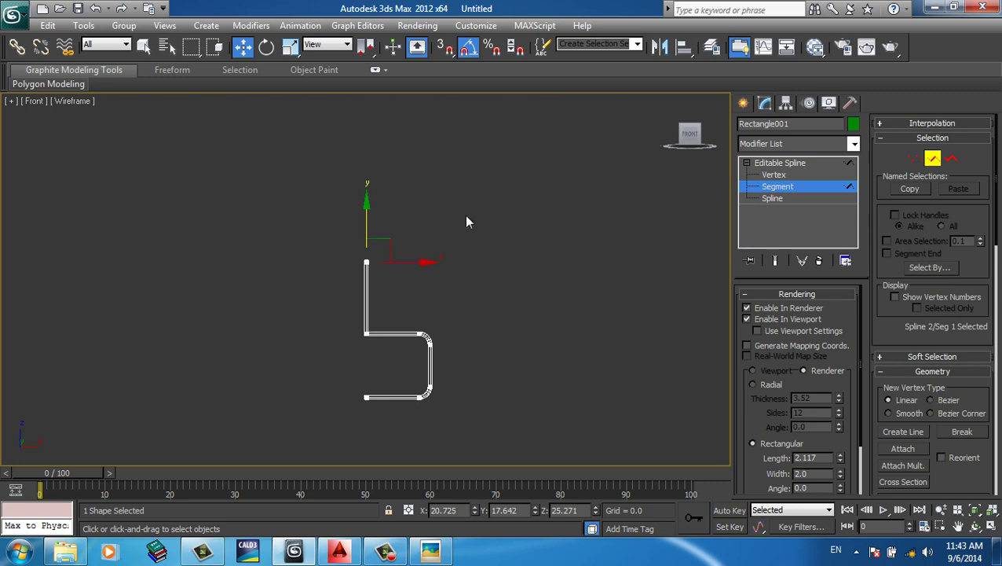
key("p")
mouse_move(465, 248)
middle_mouse_down("alt")
mouse_move(439, 260)
mouse_move(399, 254)
middle_mouse_up("alt")
key("F3")
key("1")
left_click_drag(241, 225, 495, 318)
scroll(934, 351, "down", 3)
- Weld the backrest's top vertices and set its bottom vertices to Corner
scroll(914, 284, "down", 3)
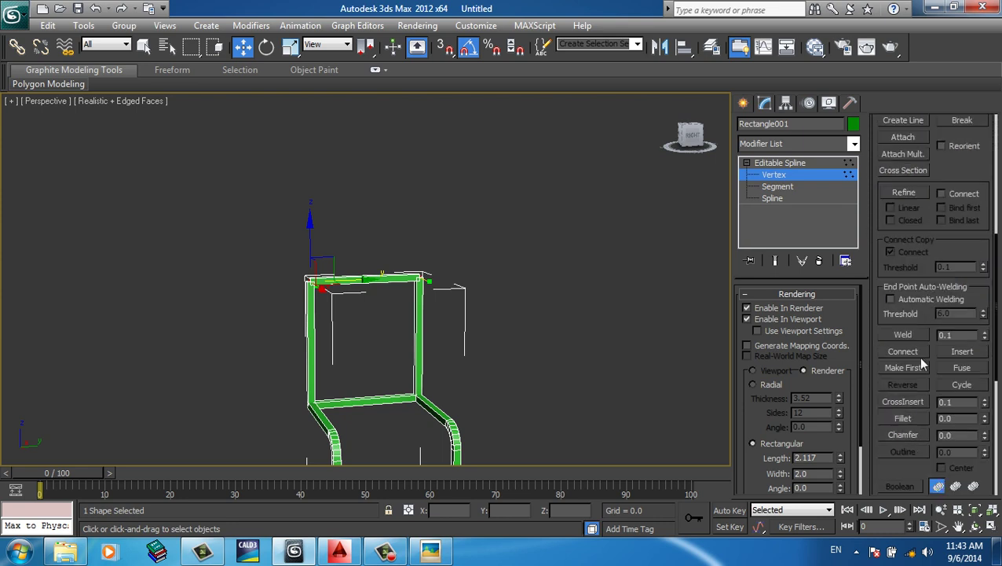
left_click(903, 335)
key("F3")
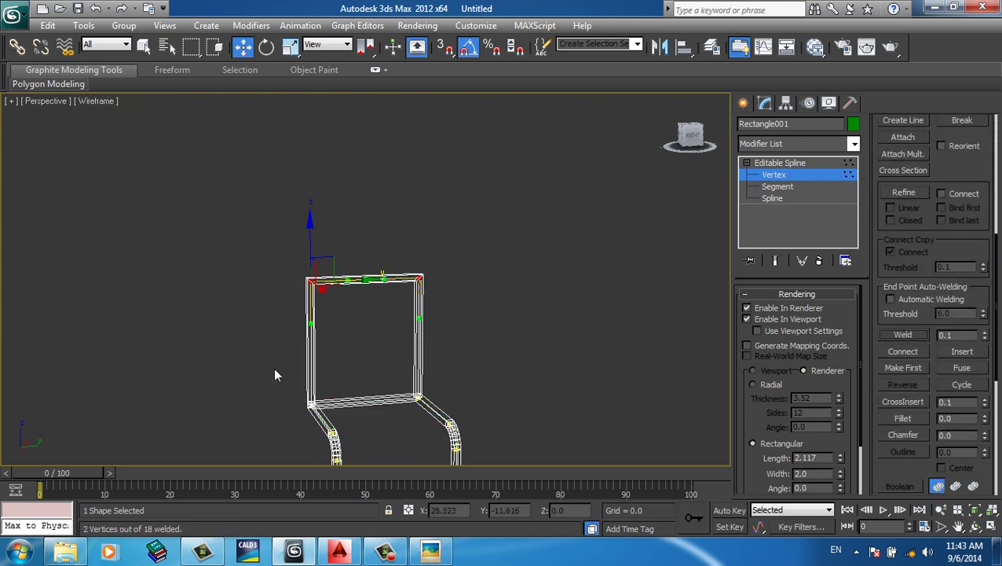
left_click(338, 400)
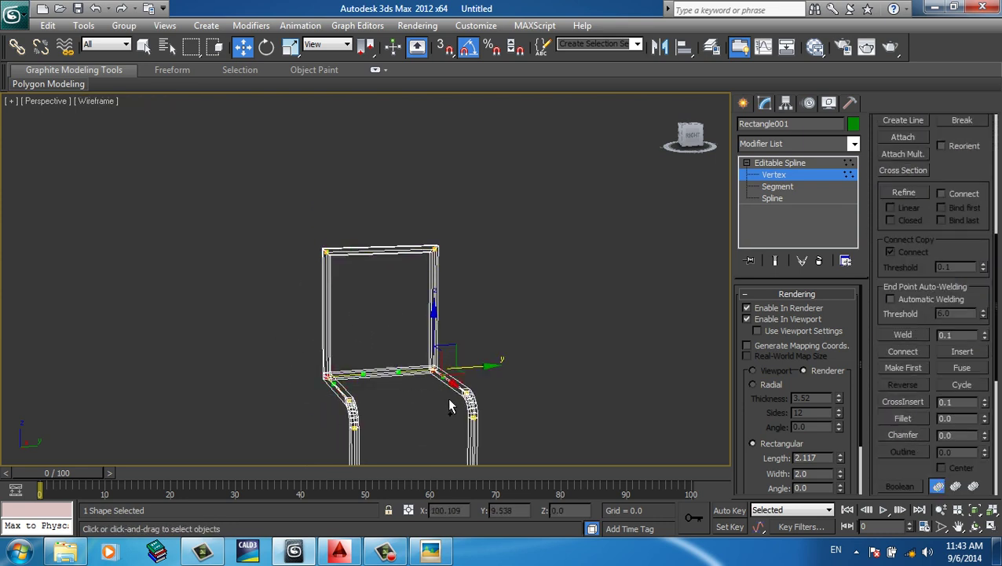
right_click(409, 311)
left_click(385, 223)
right_click(512, 267)
left_click(445, 214)
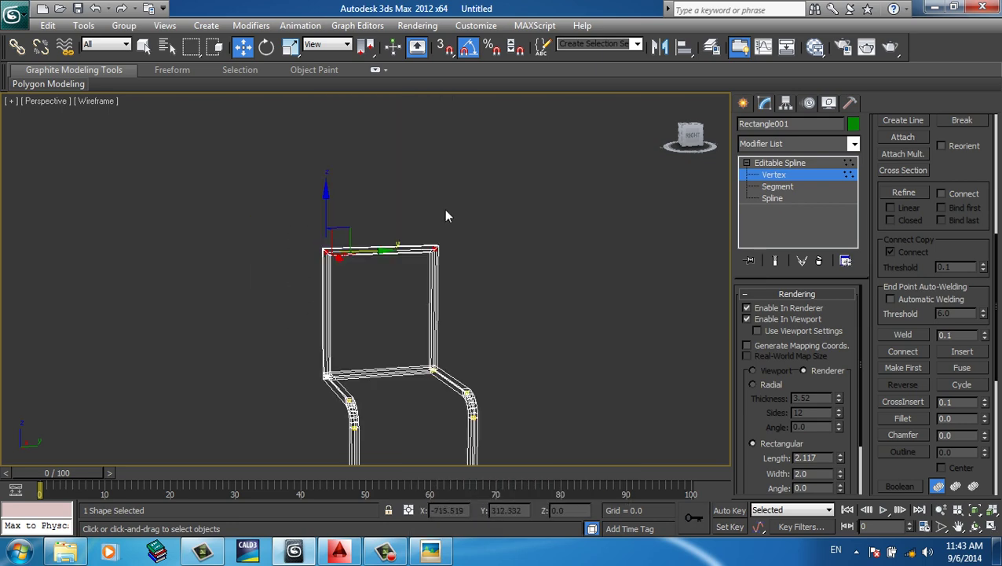
- Scale the backrest's top vertices inward so the top is narrower than the base
key("r")
left_click(437, 248)
middle_click_drag(438, 246, 408, 235, "alt")
left_click_drag(366, 46, 365, 94)
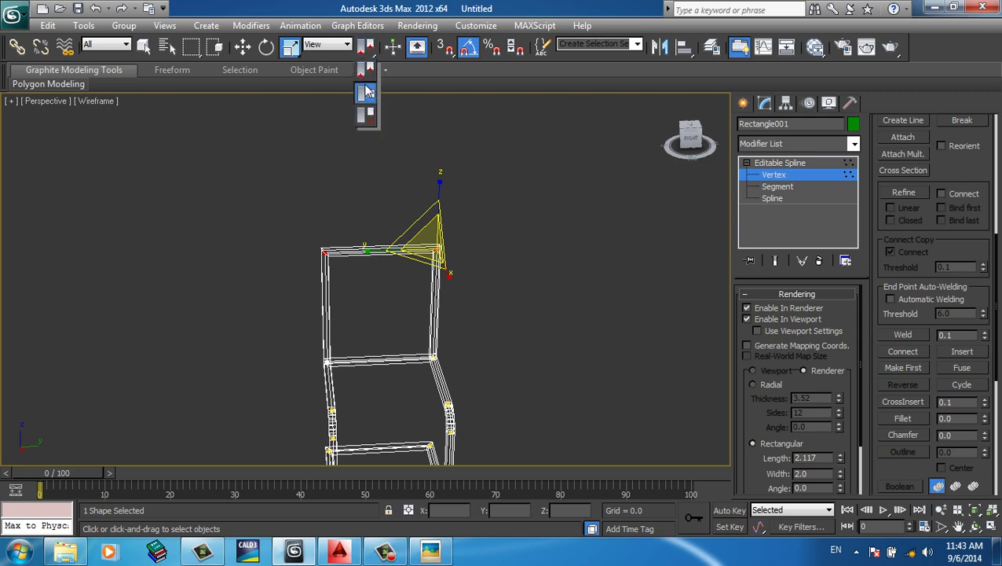
key("F3")
left_click_drag(370, 249, 482, 246)
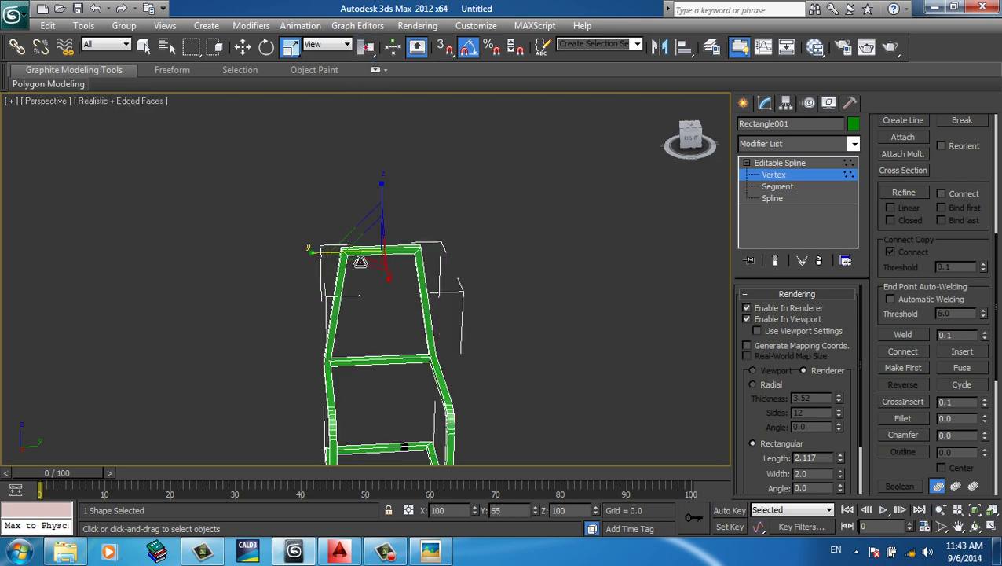
- Exit vertex editing and reselect the whole chair frame
key("w")
left_click(404, 212)
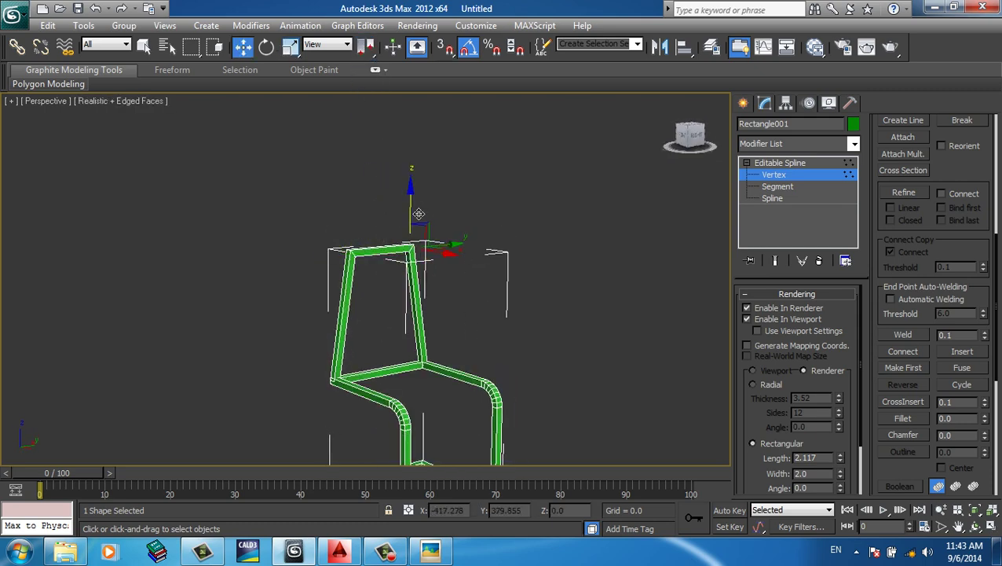
key("1")
left_click(511, 269)
mouse_move(596, 322)
middle_mouse_down("alt")
mouse_move(662, 300)
mouse_move(595, 349)
mouse_move(557, 317)
middle_mouse_up("alt")
left_click(489, 314)
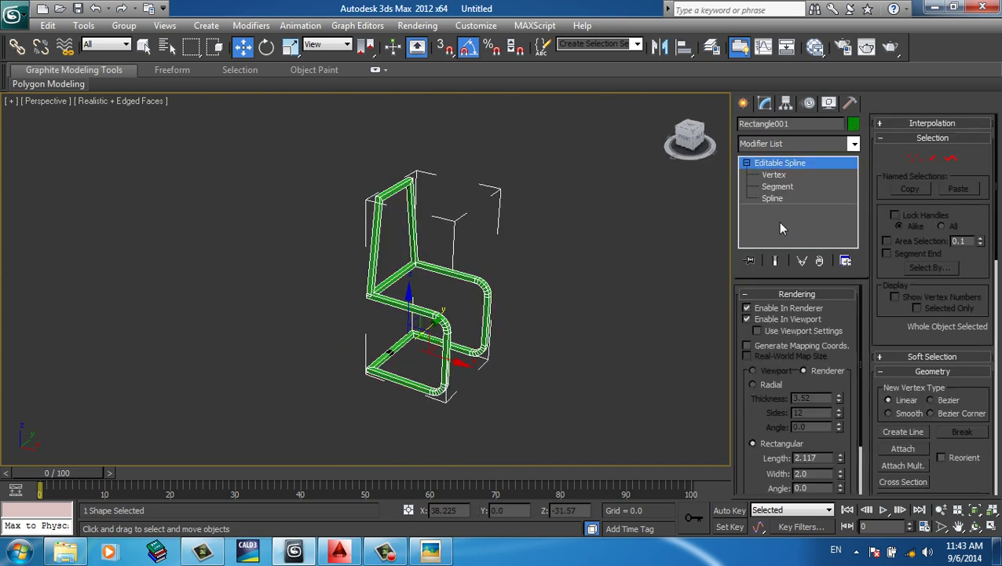
left_click(743, 103)
left_click(616, 281)
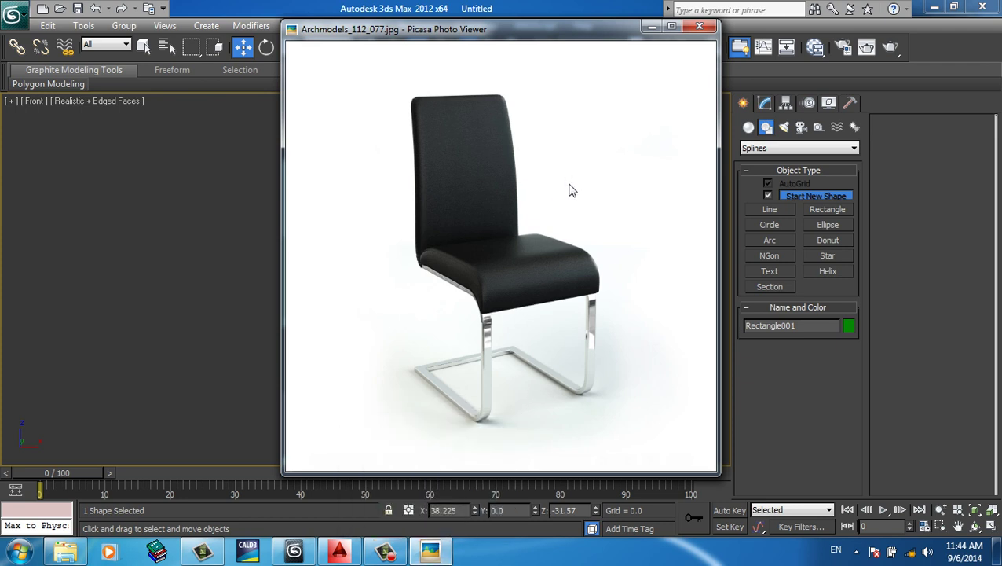
left_click(652, 27)
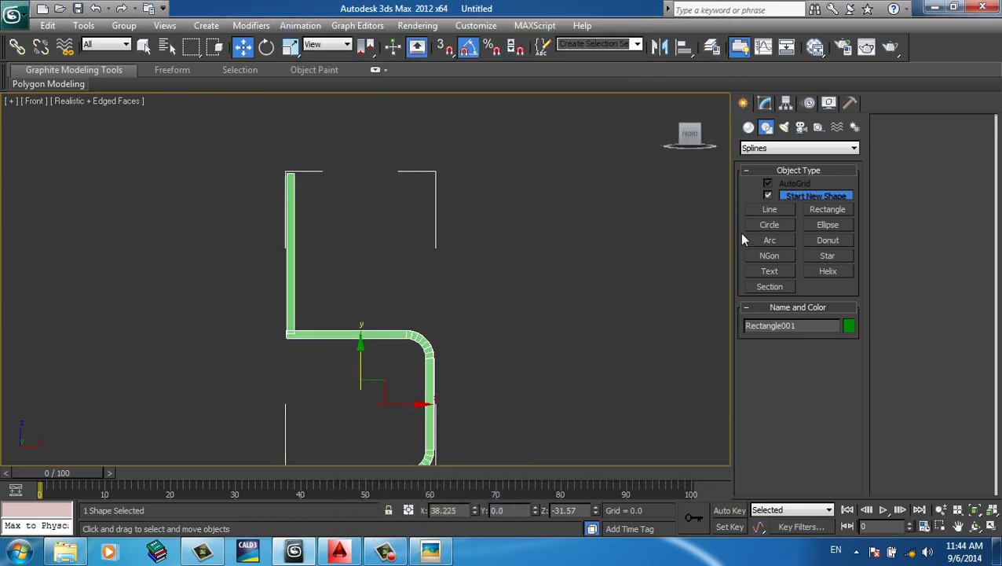
- Turn off Enable In Renderer and Enable In Viewport on the frame spline
middle_click_drag(441, 336, 457, 268)
right_click(456, 268)
left_click(589, 428)
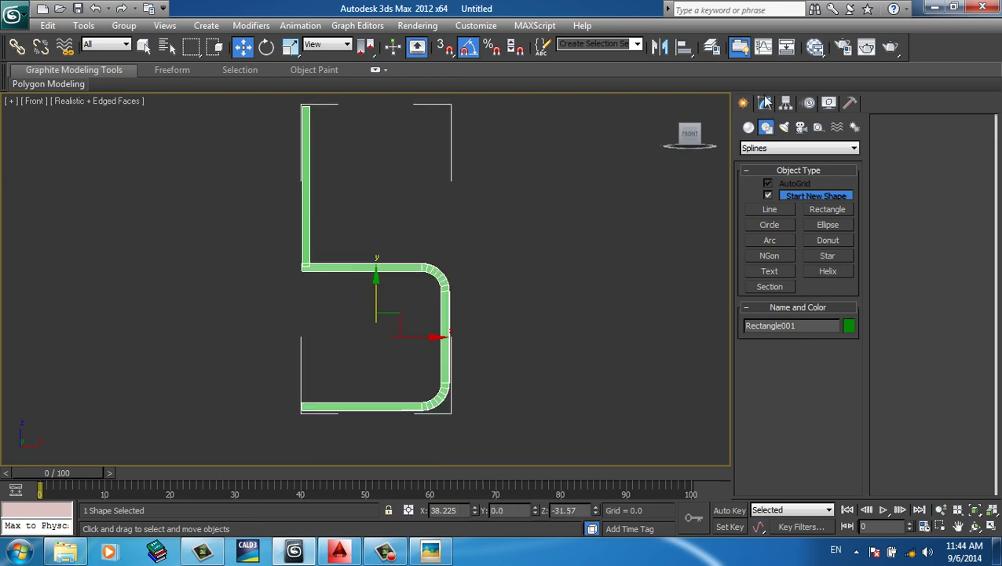
right_click(559, 267)
left_click(786, 193)
left_click(782, 187)
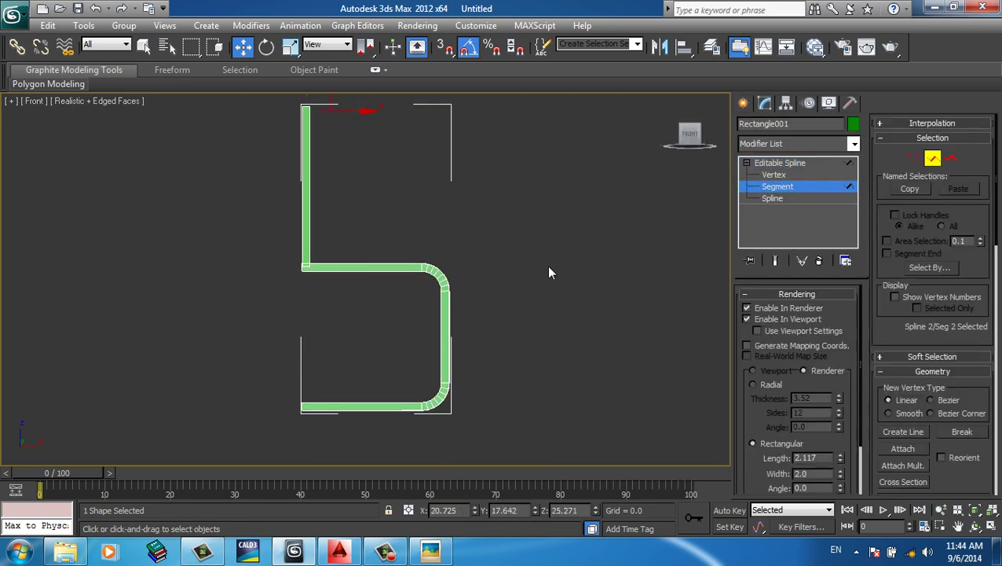
key("F3")
left_click(777, 308)
left_click(778, 319)
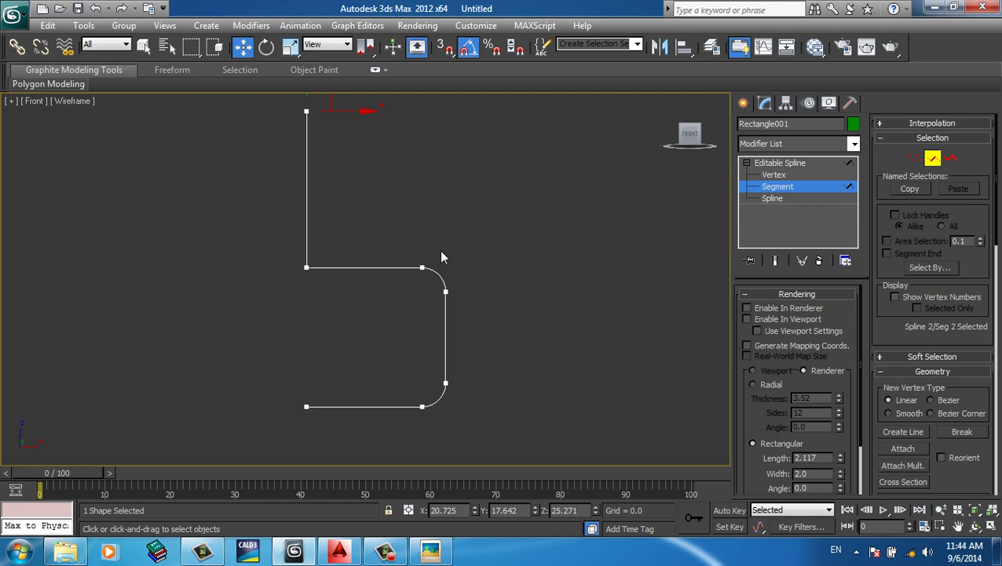
- Select the seat's top segment and its small rounded corner segment
left_click_drag(440, 250, 393, 284)
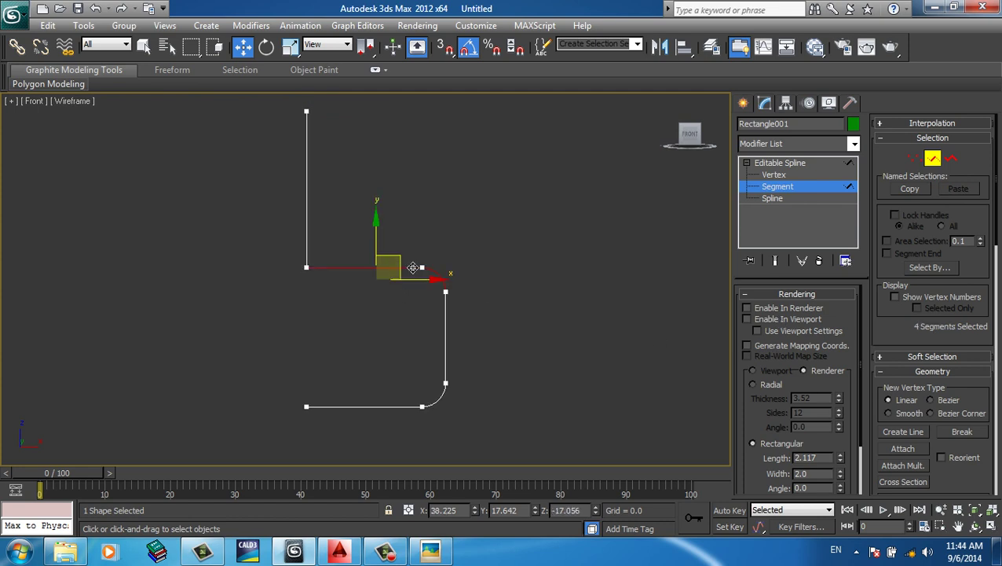
scroll(973, 423, "down", 3)
scroll(973, 422, "down", 3)
scroll(972, 423, "down", 3)
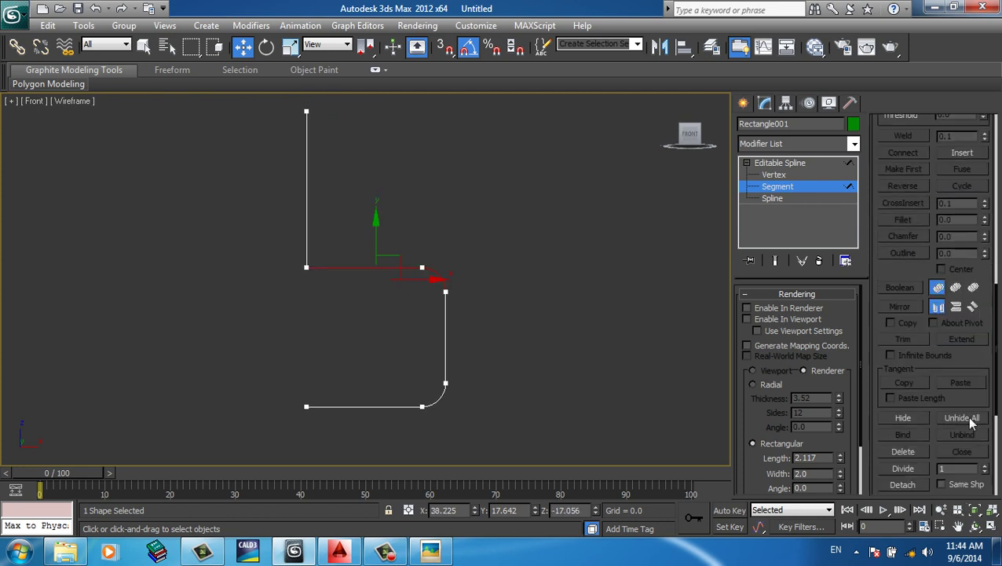
scroll(973, 423, "down", 1)
left_click(436, 281)
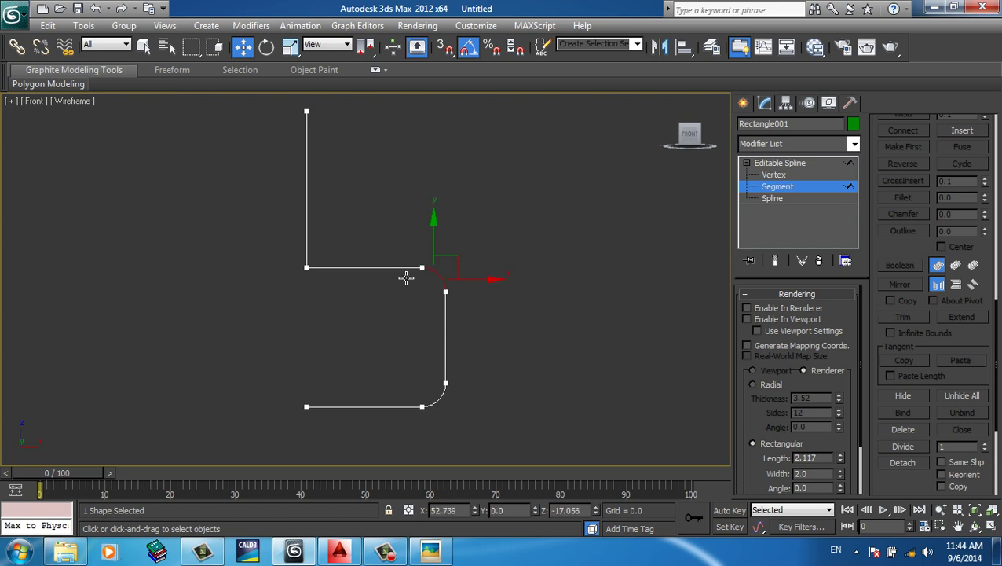
left_click(406, 275)
scroll(924, 487, "down", 2)
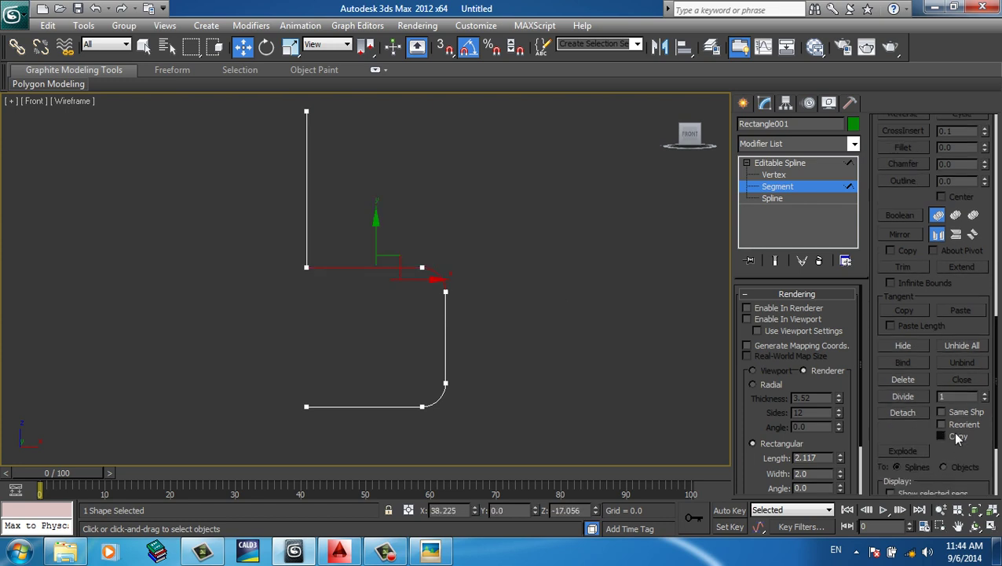
- Detach the selected segments as a copy named Shape001
left_click(942, 436)
left_click(903, 413)
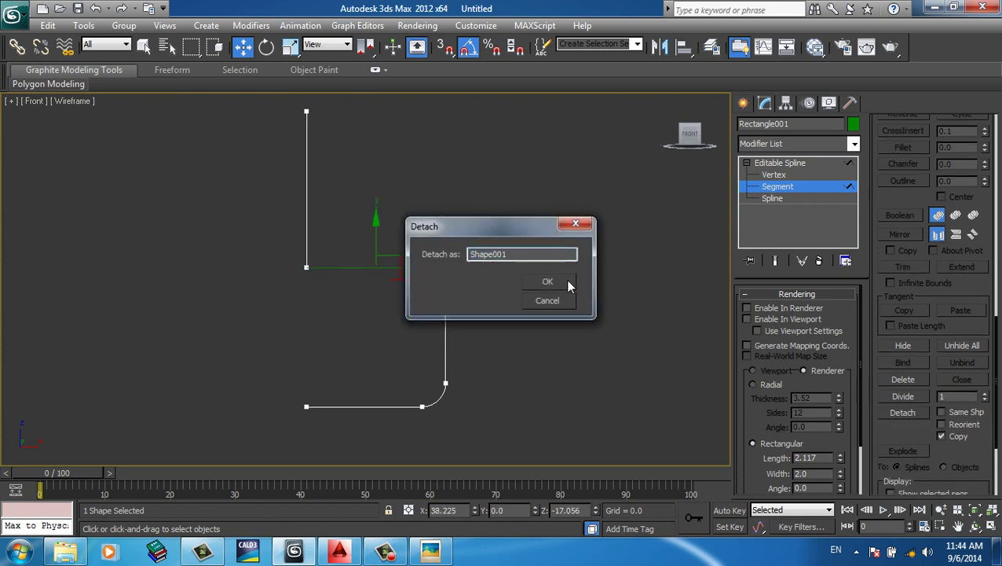
left_click(547, 281)
left_click(744, 103)
left_click(585, 321)
- Shift-move Shape001's seat line at Spline level to clone it just above the original
left_click(444, 195)
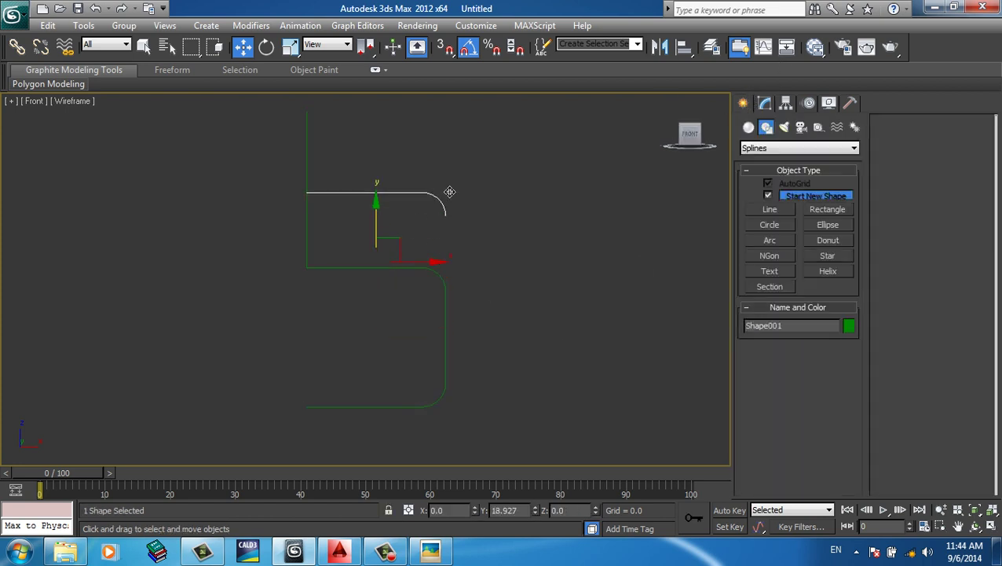
left_click_drag(449, 192, 512, 133)
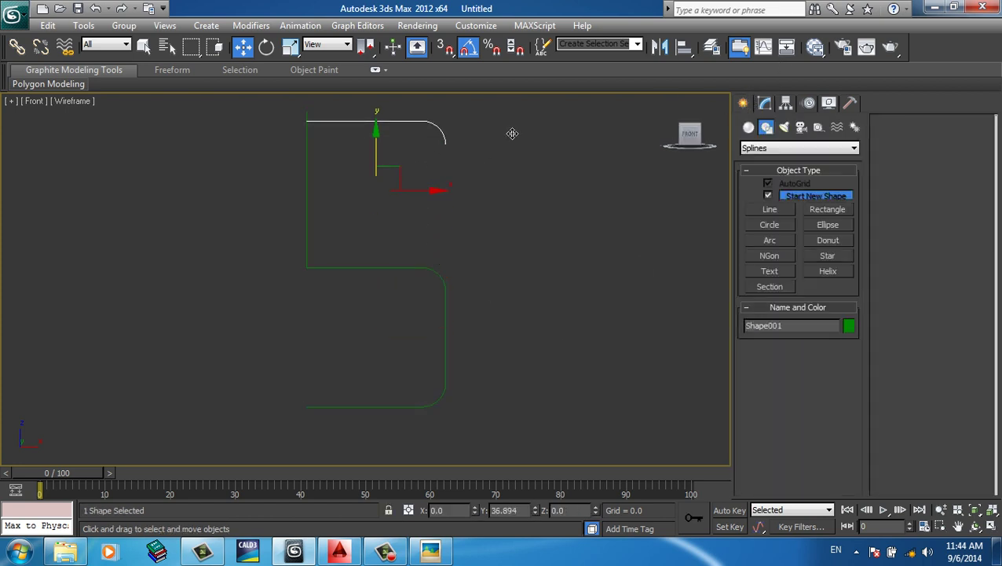
right_click(512, 134)
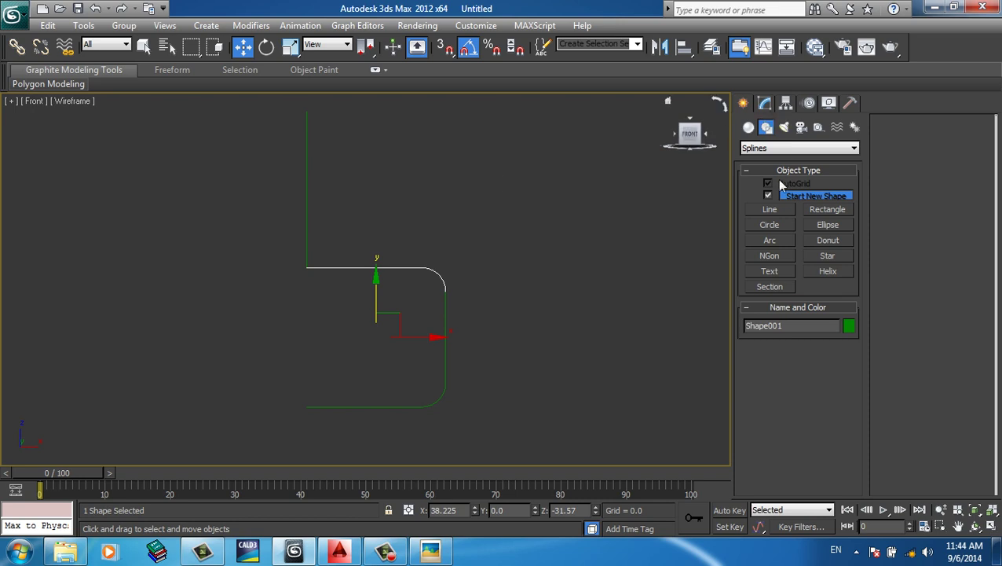
left_click(767, 107)
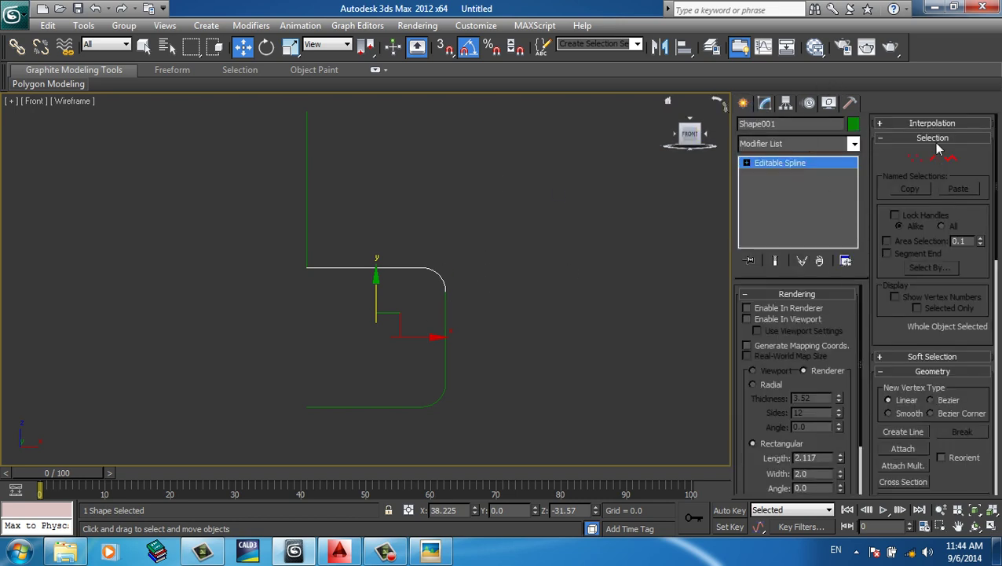
left_click(950, 158)
left_click(417, 268)
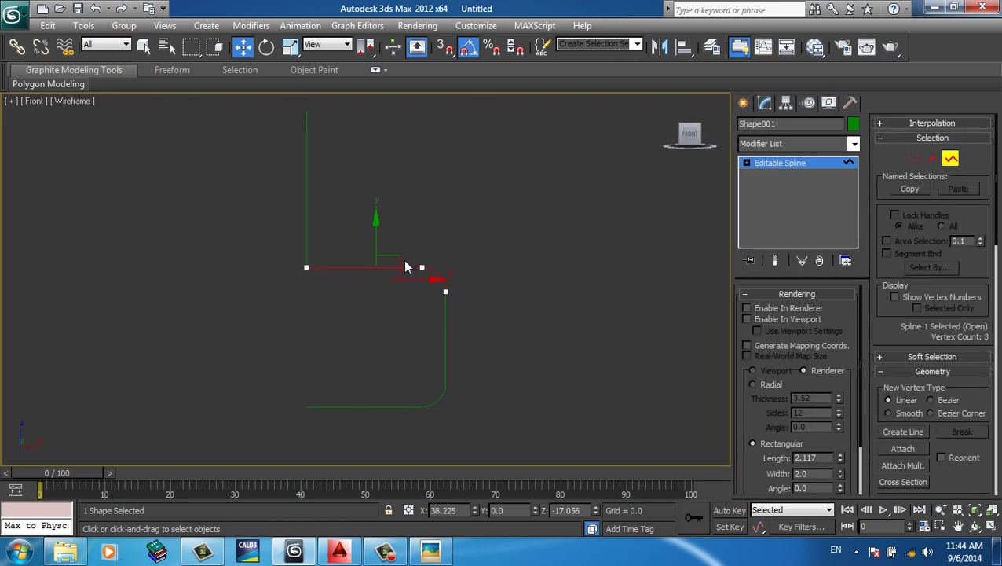
left_click_drag(390, 266, 423, 250, "shift")
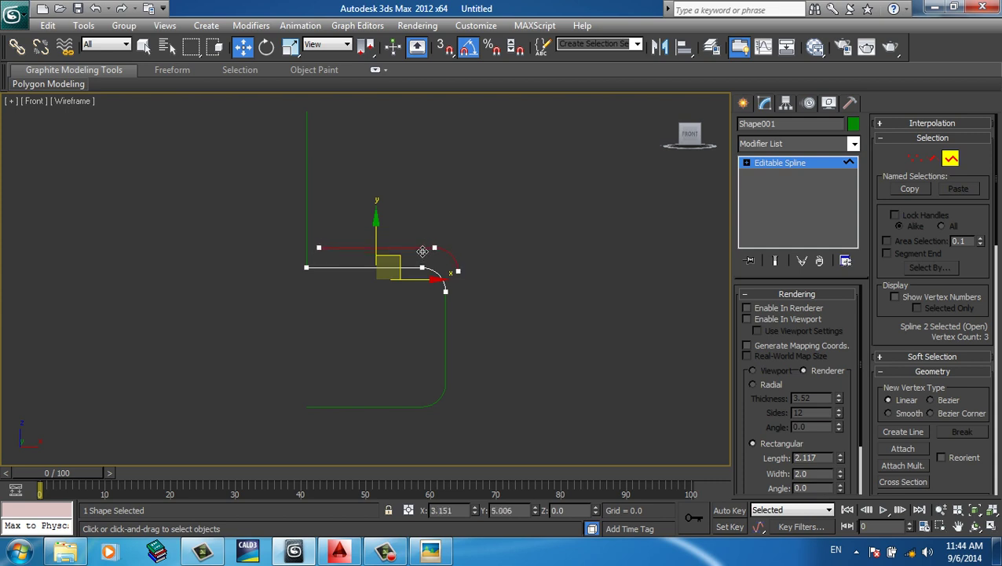
scroll(508, 332, "up", 2)
scroll(486, 312, "up", 2)
- Move the upper line's end vertex onto the lower end and slide its corner vertex right
key("1")
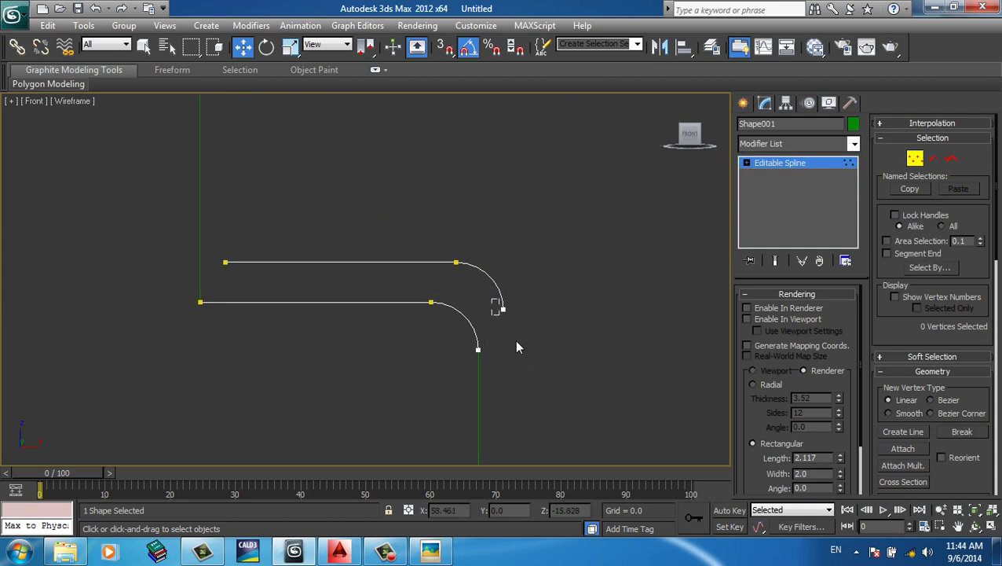
left_click(504, 309)
mouse_move(538, 312)
left_mouse_down()
mouse_move(517, 346)
mouse_move(558, 347)
left_mouse_up()
key("e")
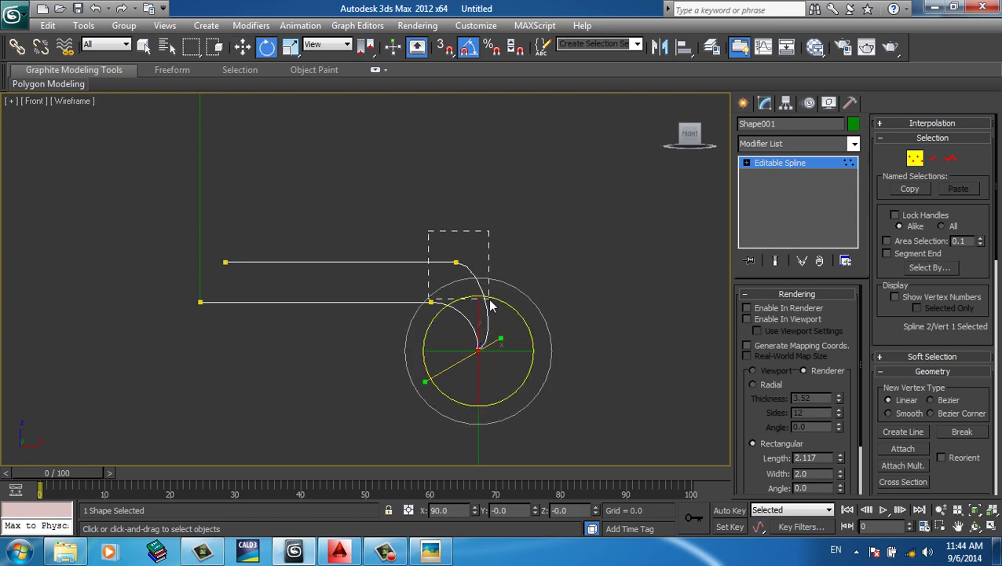
left_click_drag(432, 231, 488, 367)
key("w")
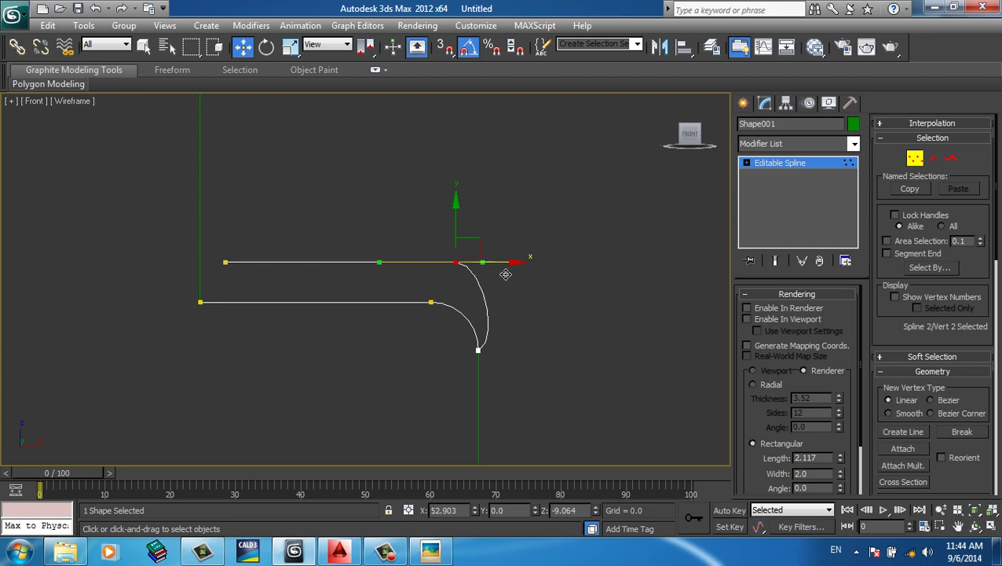
left_click_drag(496, 276, 540, 276)
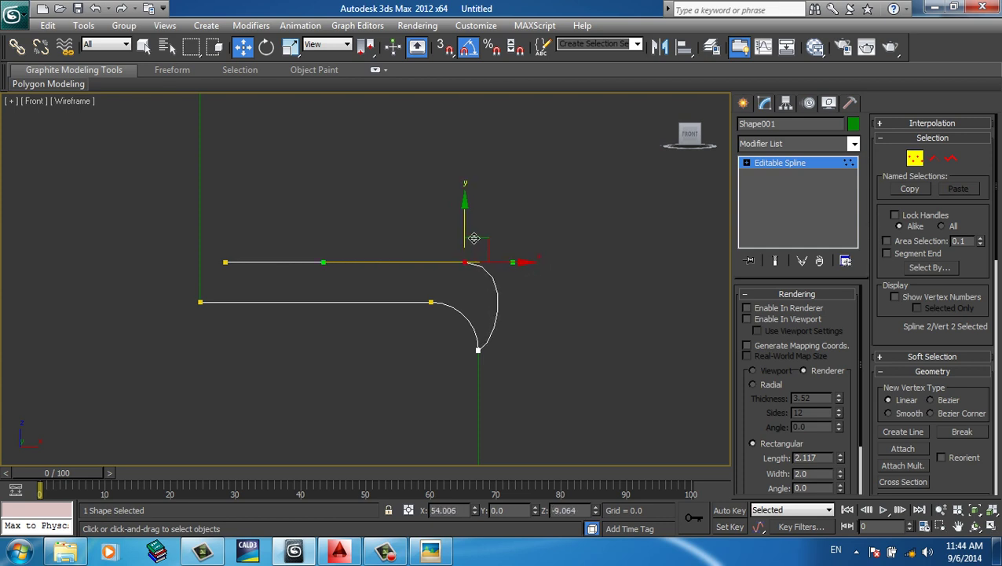
left_click_drag(470, 233, 475, 241)
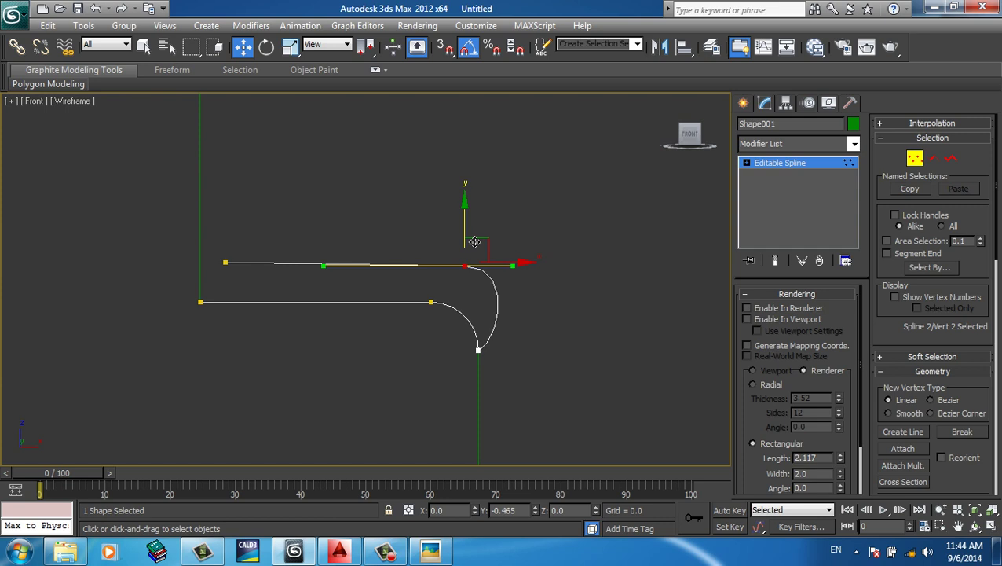
right_click(474, 241)
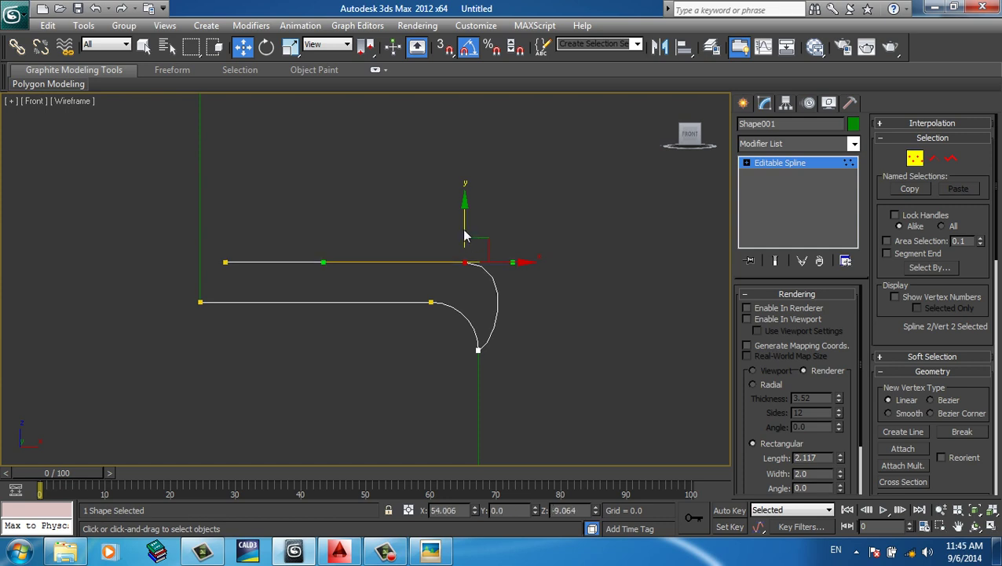
- Fuse and weld the two overlapping bottom end points into a single vertex
left_click_drag(460, 314, 495, 367)
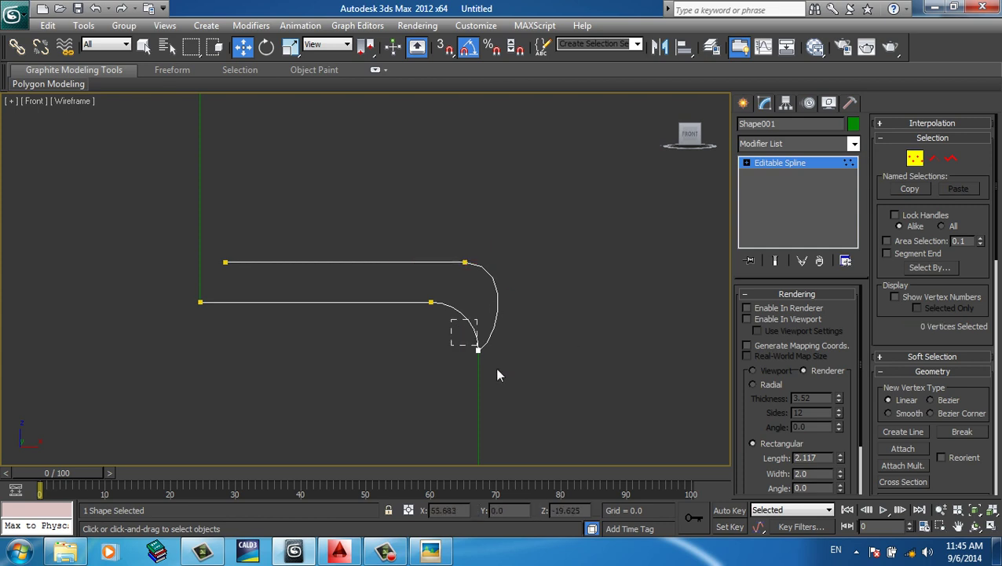
scroll(911, 314, "down", 5)
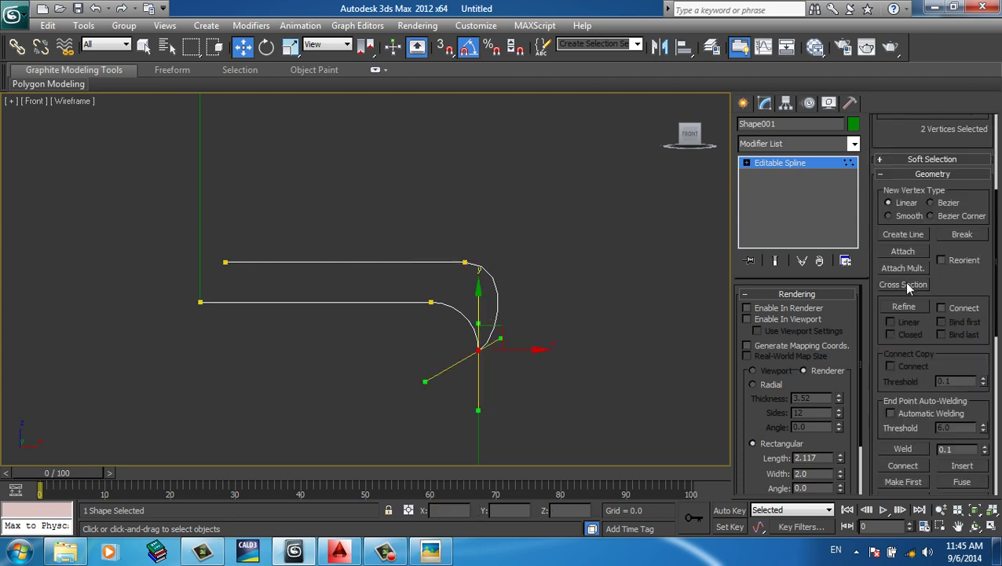
scroll(959, 369, "down", 3)
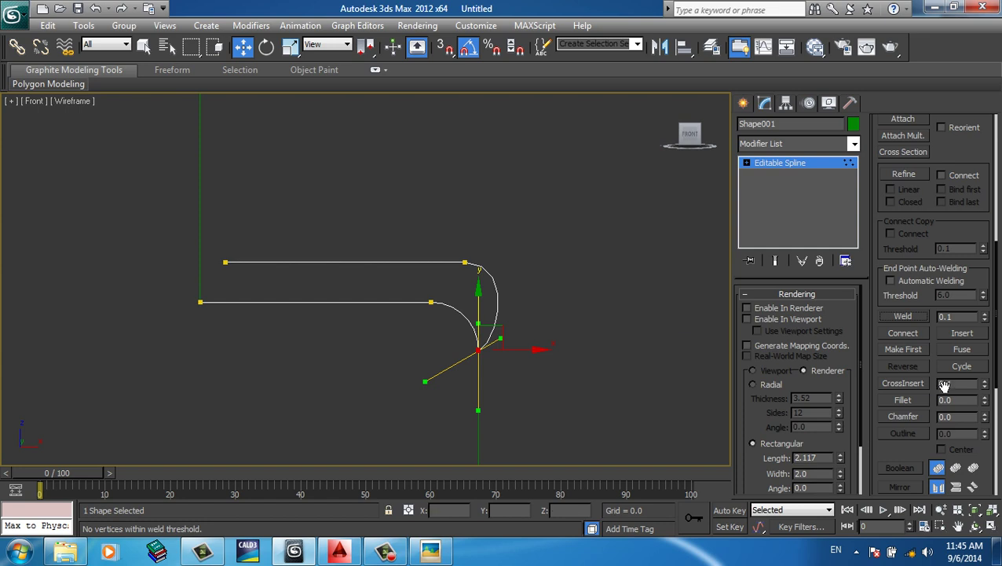
left_click(948, 352)
left_click(904, 316)
mouse_move(759, 321)
middle_mouse_down("alt")
mouse_move(511, 358)
mouse_move(477, 353)
mouse_move(722, 330)
middle_mouse_up("alt")
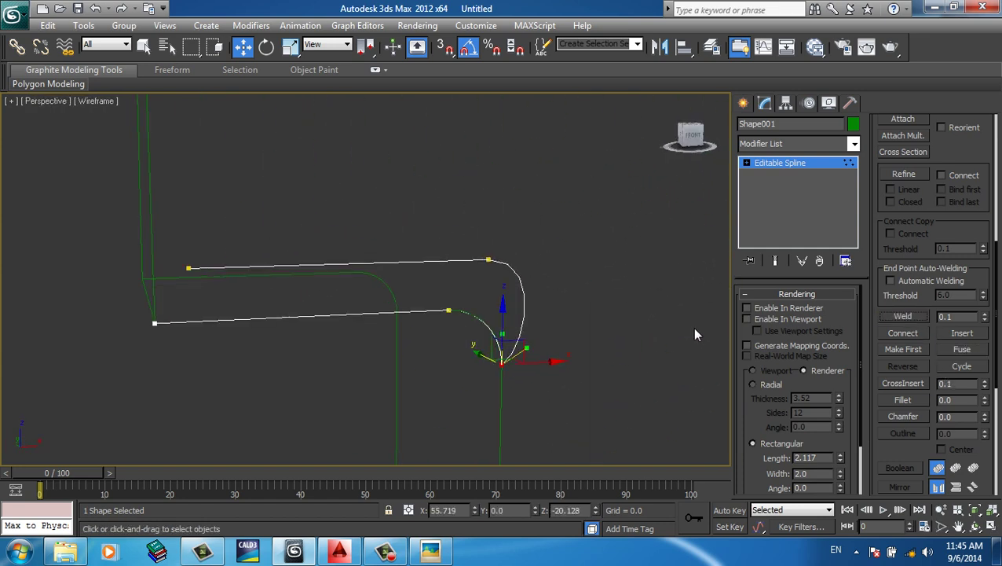
key("f")
scroll(466, 321, "up", 3)
- Make the upper line's corner point Bezier and shift it left to reshape the curve
left_click(421, 364)
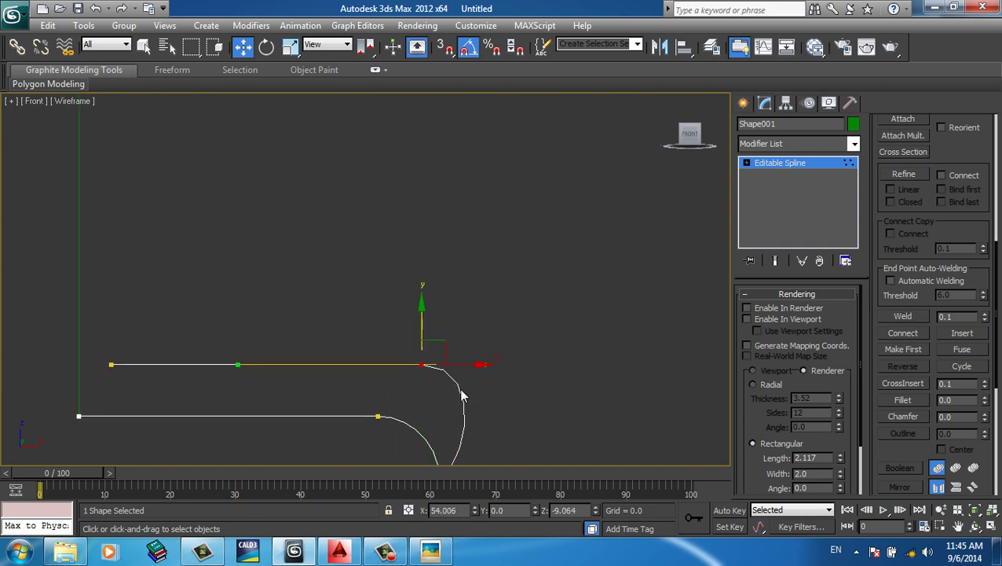
middle_click_drag(468, 346, 469, 311)
right_click(468, 311)
left_click(425, 234)
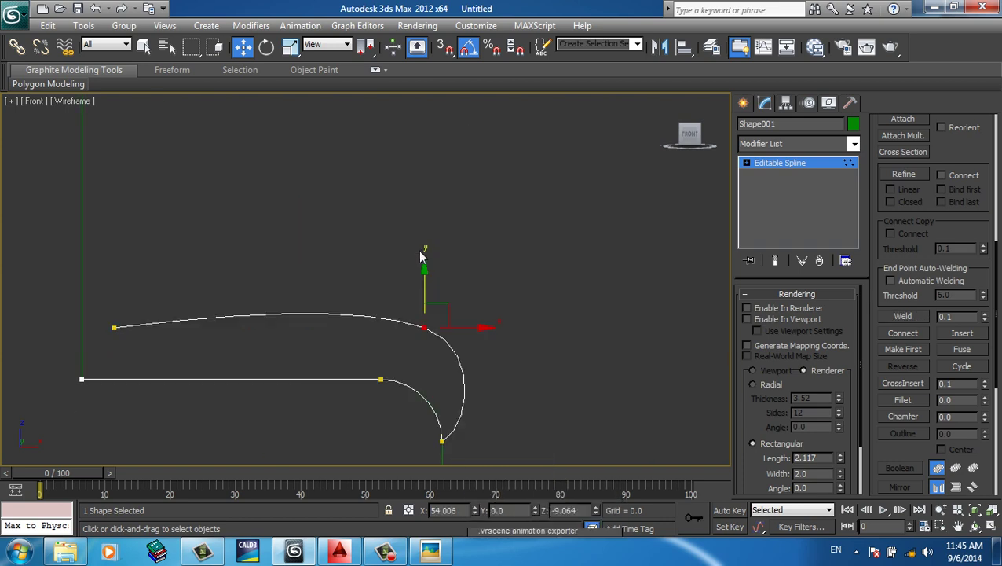
scroll(503, 314, "up", 2)
scroll(542, 243, "up", 2)
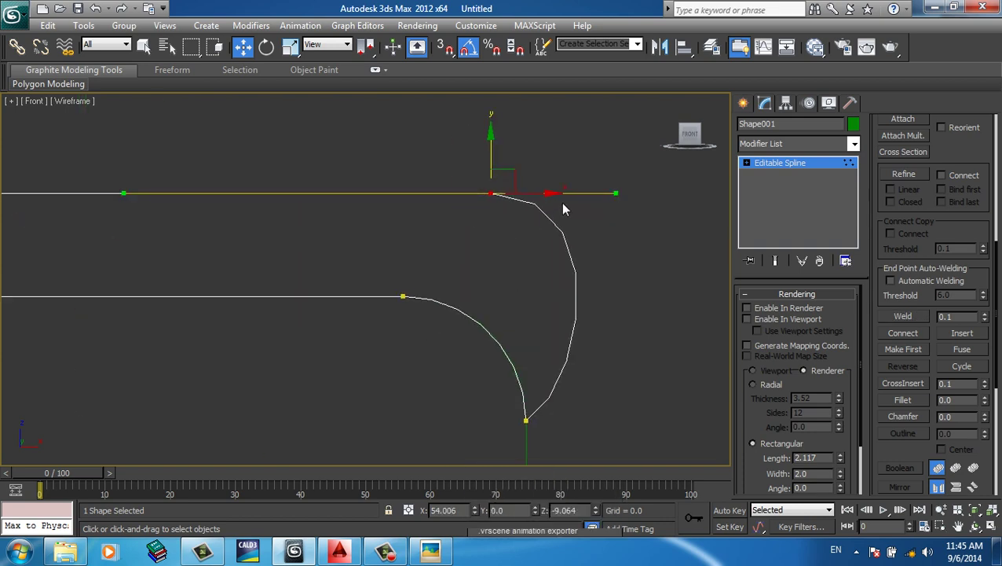
left_click_drag(518, 205, 469, 207)
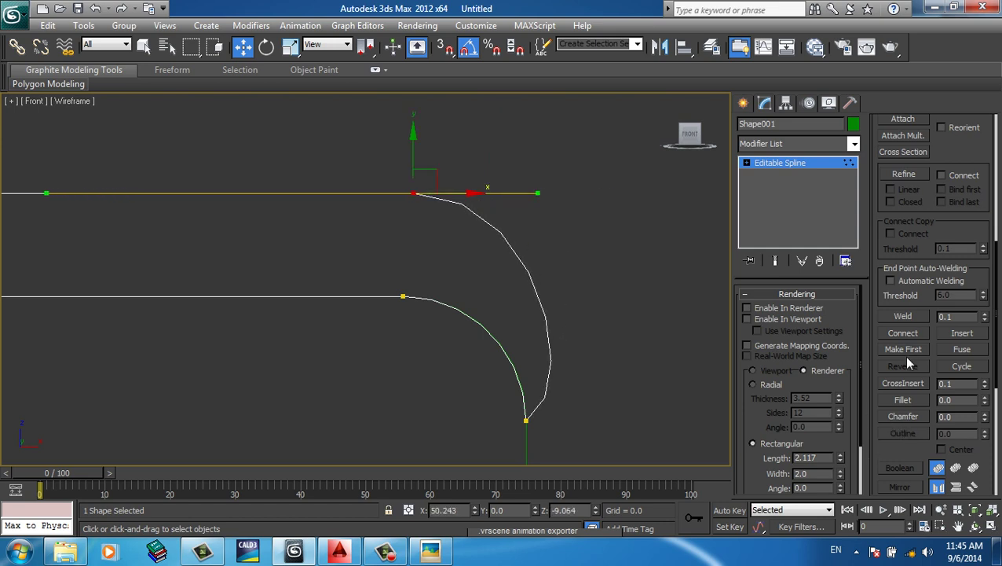
- Refine a new midpoint on the curved segment, set it to Corner, and push it right
left_click(904, 174)
left_click(528, 271)
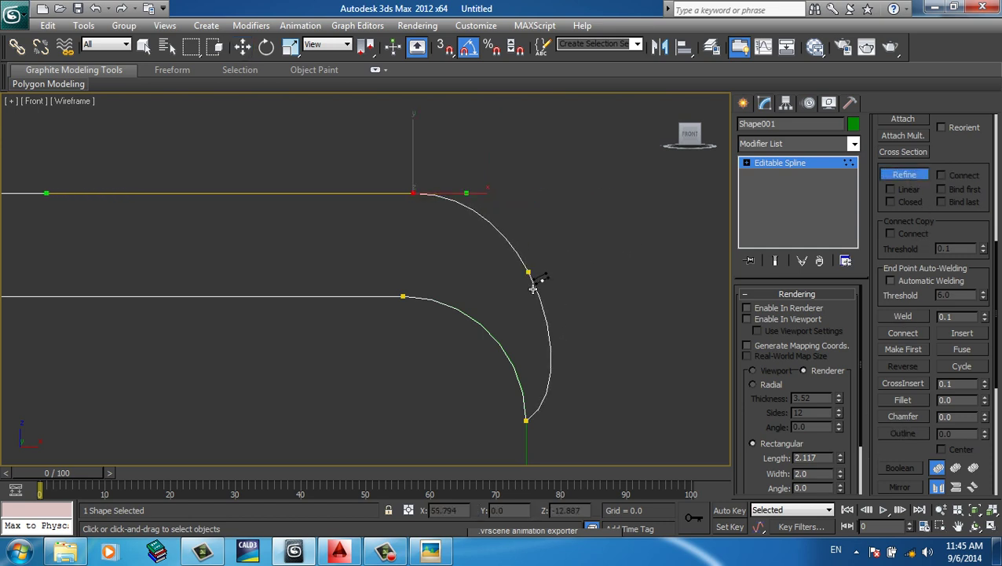
right_click(494, 243)
left_click(528, 271)
right_click(601, 320)
left_click(512, 221)
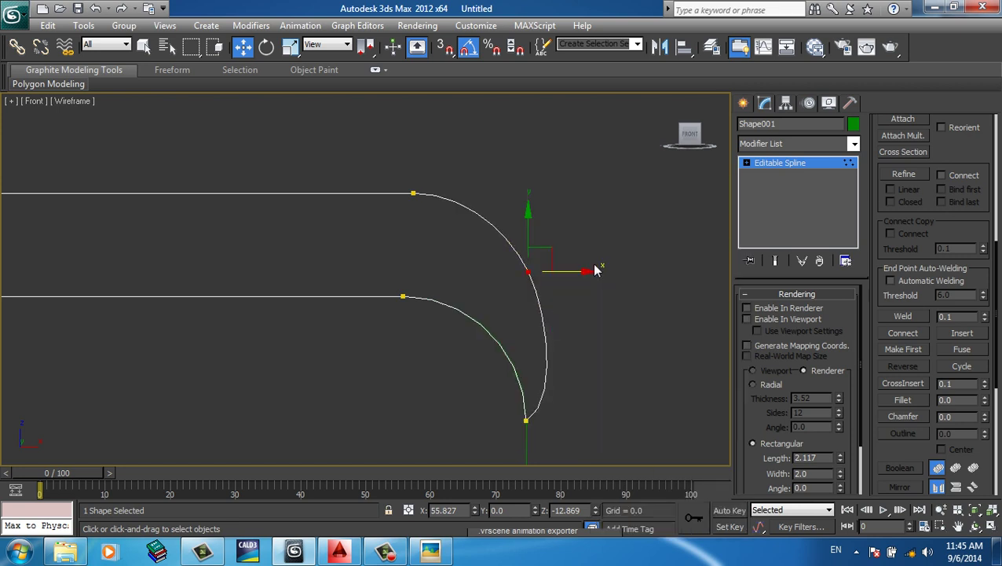
left_click_drag(541, 260, 598, 250)
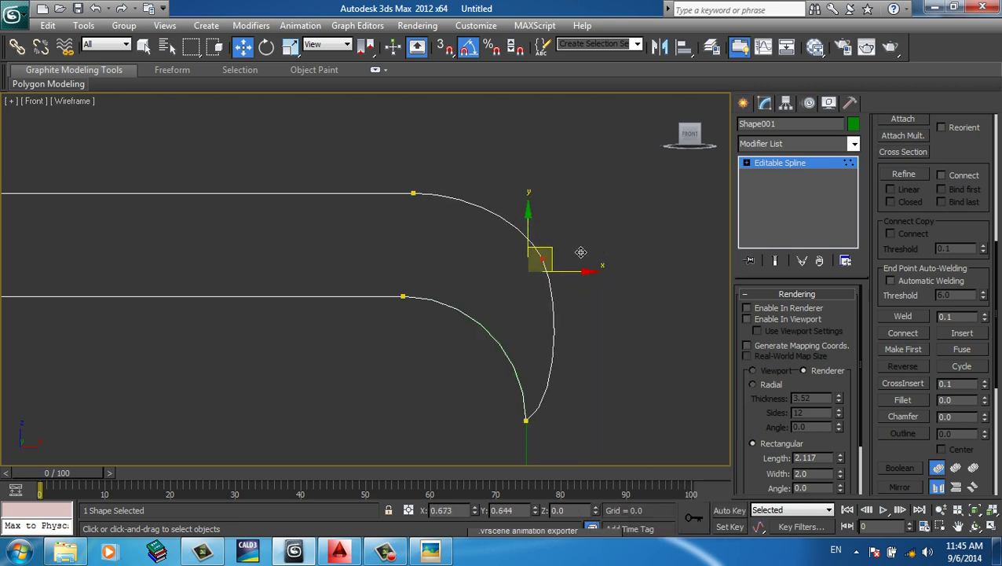
- Make the bottom point a corner and adjust its tangent and the upper curve point into a rounded bend
left_click(526, 420)
middle_click_drag(596, 426, 590, 411)
right_click(526, 301)
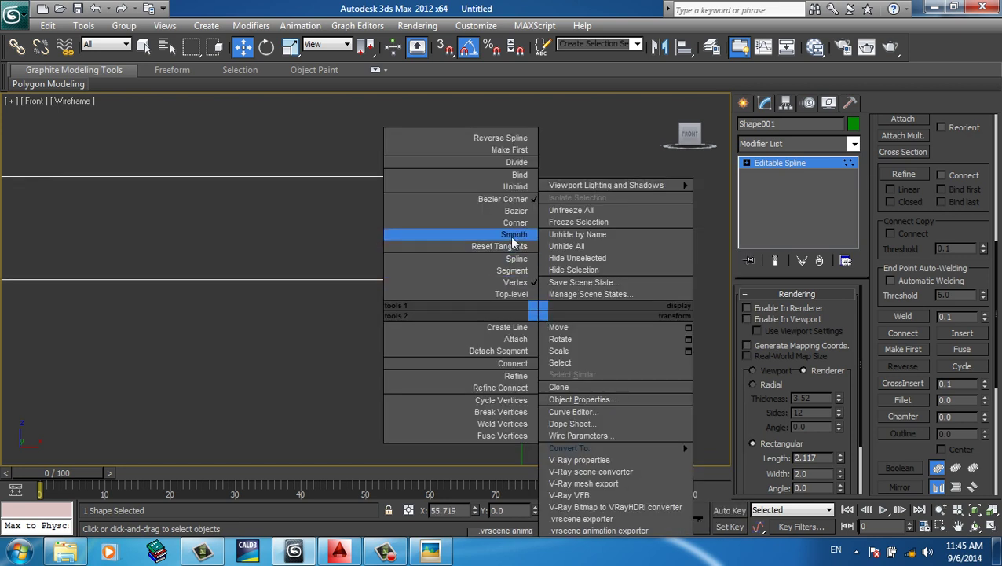
left_click(510, 233)
mouse_move(522, 402)
left_mouse_down()
mouse_move(554, 380)
mouse_move(521, 404)
left_mouse_up()
left_click_drag(520, 236, 595, 293)
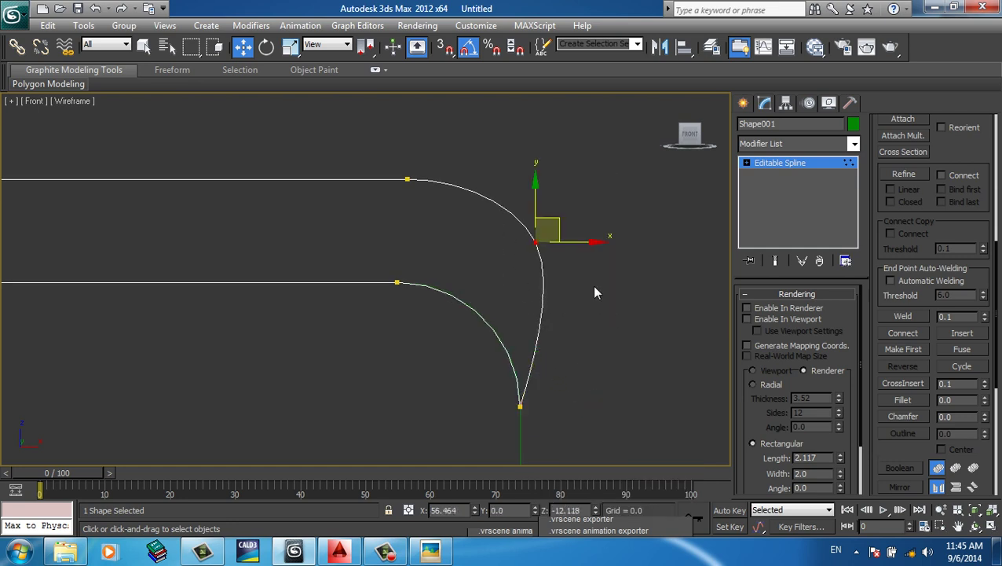
left_click_drag(586, 253, 595, 254)
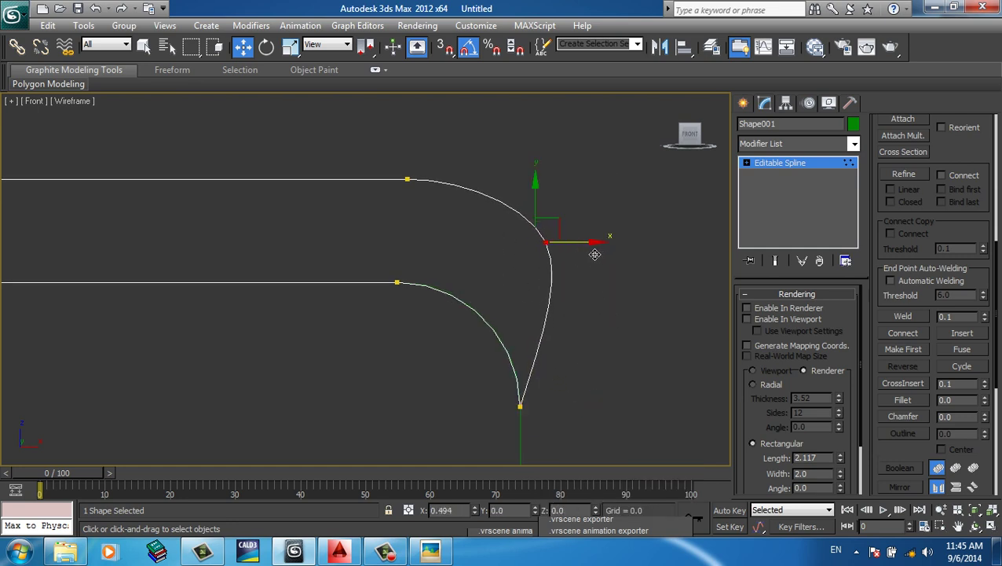
left_click(517, 406)
left_click_drag(549, 366, 580, 376)
scroll(366, 408, "down", 3)
middle_click_drag(367, 408, 431, 380)
- Raise the right end of the straight top line slightly to level it
left_click_drag(254, 191, 315, 271)
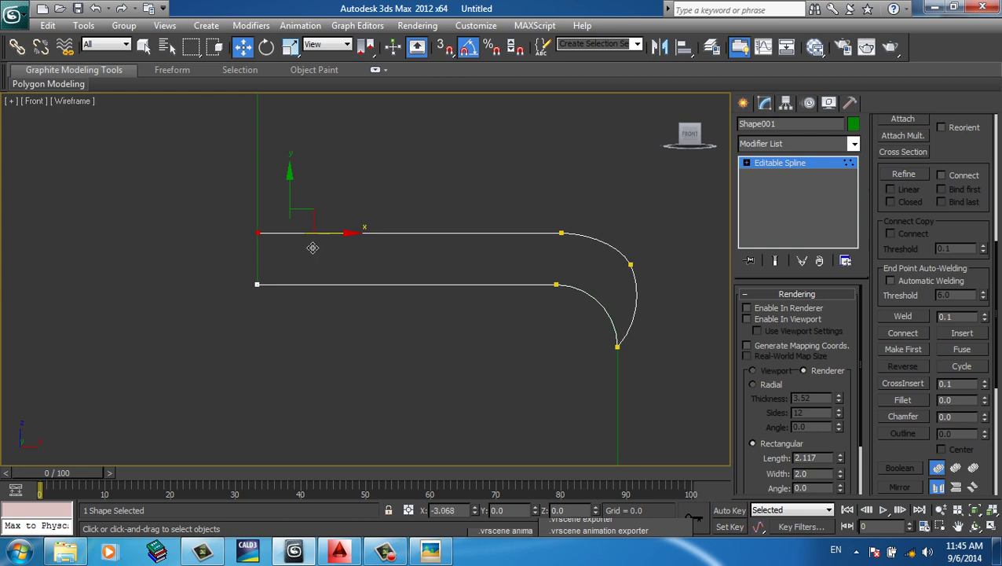
left_click_drag(560, 244, 560, 245)
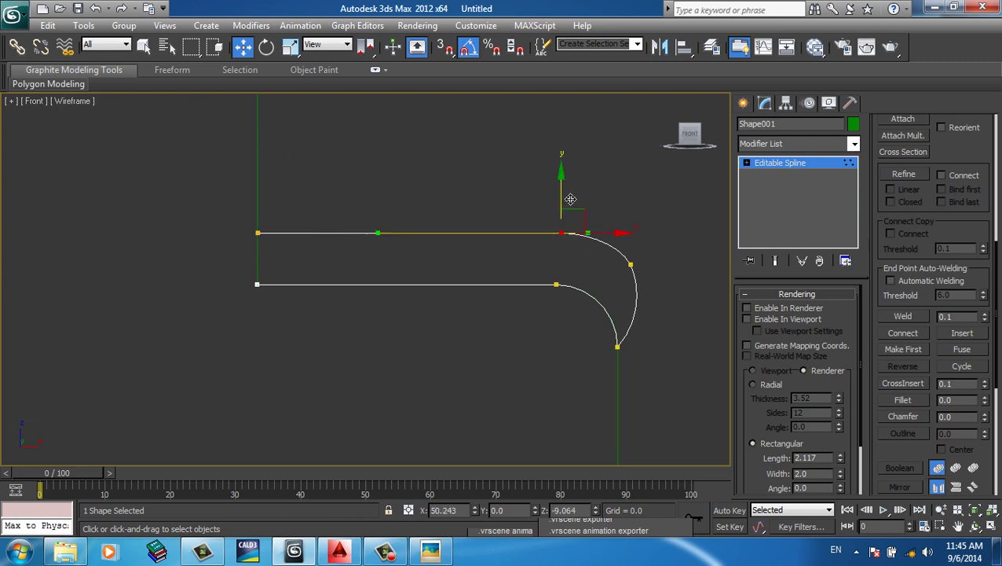
left_click_drag(570, 199, 574, 192)
scroll(960, 234, "up", 4)
scroll(949, 325, "up", 1)
scroll(935, 393, "up", 1)
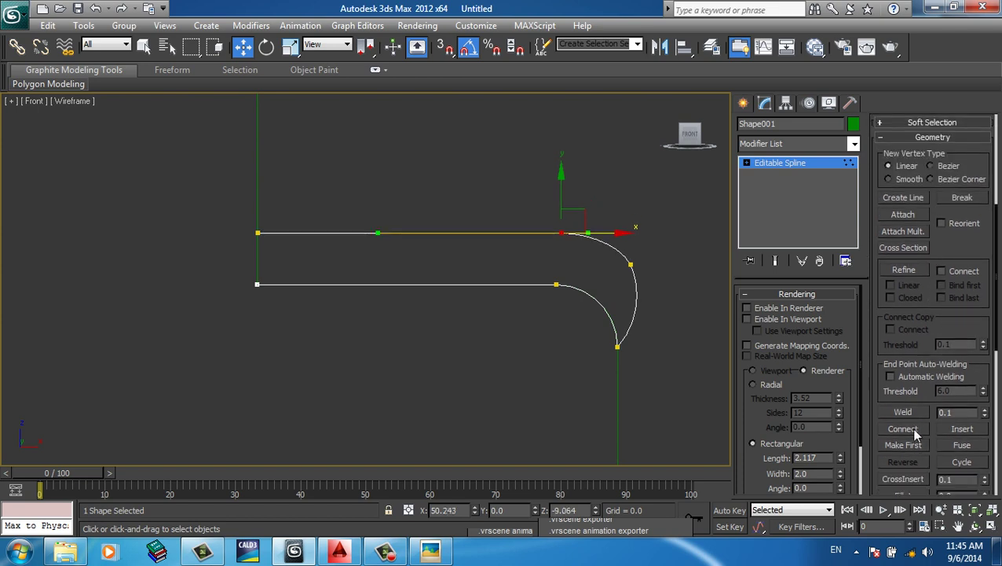
- Connect the two open left ends of the profile to close the shape
left_click(904, 429)
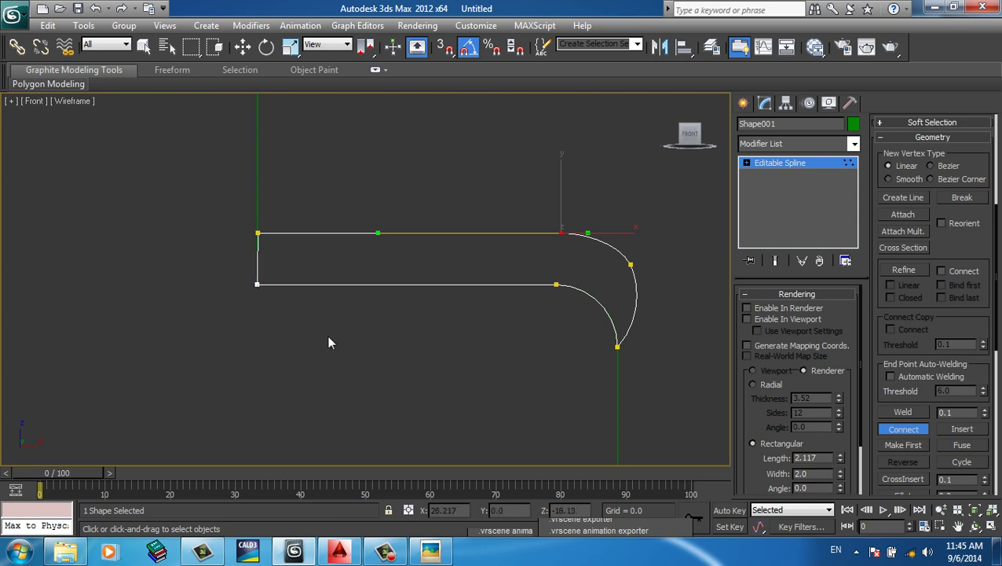
key("w")
mouse_move(327, 343)
middle_mouse_down("alt")
mouse_move(409, 311)
mouse_move(471, 315)
middle_mouse_up("alt")
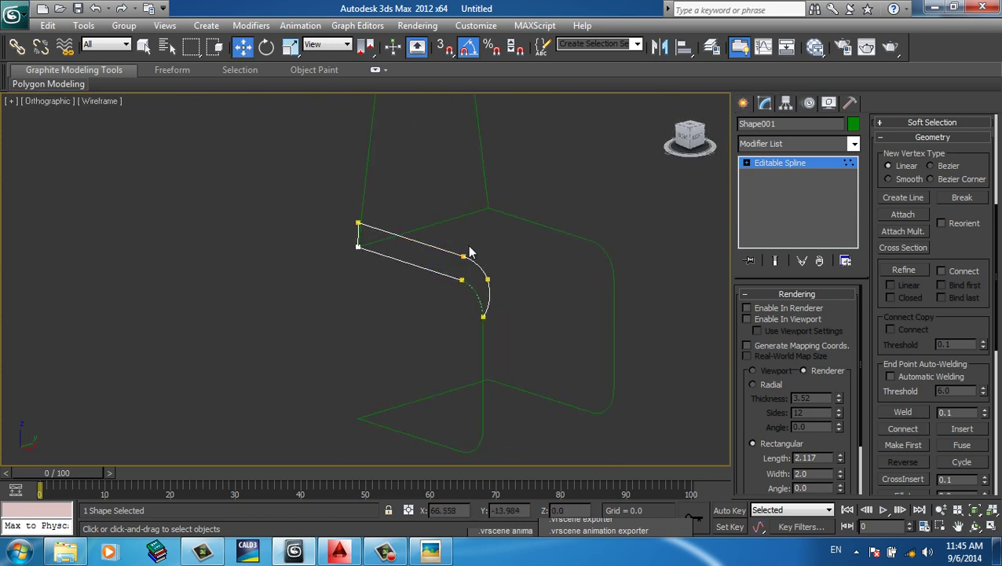
left_click(742, 103)
- Apply an Extrude modifier to the profile with an amount of -37.5
left_click(765, 103)
left_click(779, 144)
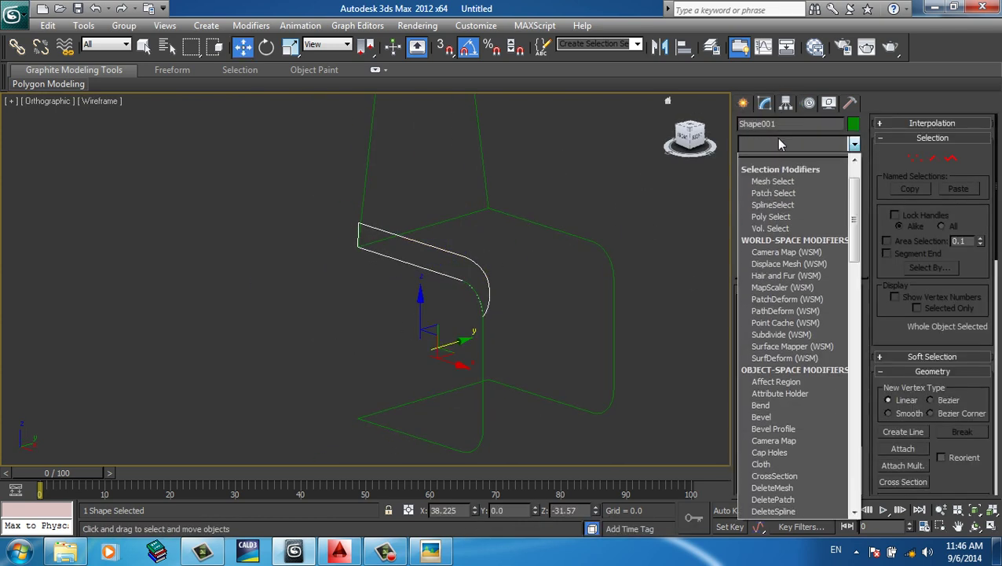
type("ex")
key("Return")
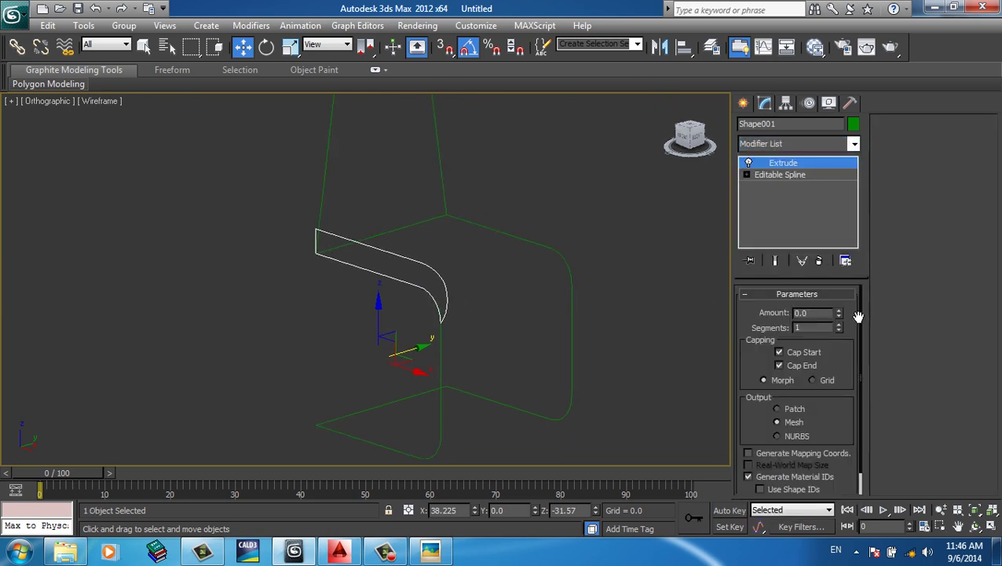
left_click_drag(838, 313, 747, 378)
key("F3")
- Increase the extrusion to 8 segments and inspect the seat in the Perspective view
mouse_move(421, 366)
middle_mouse_down("alt")
mouse_move(547, 346)
mouse_move(552, 401)
mouse_move(473, 376)
mouse_move(535, 341)
middle_mouse_up("alt")
key("p")
scroll(552, 401, "up", 5)
scroll(535, 342, "down", 3)
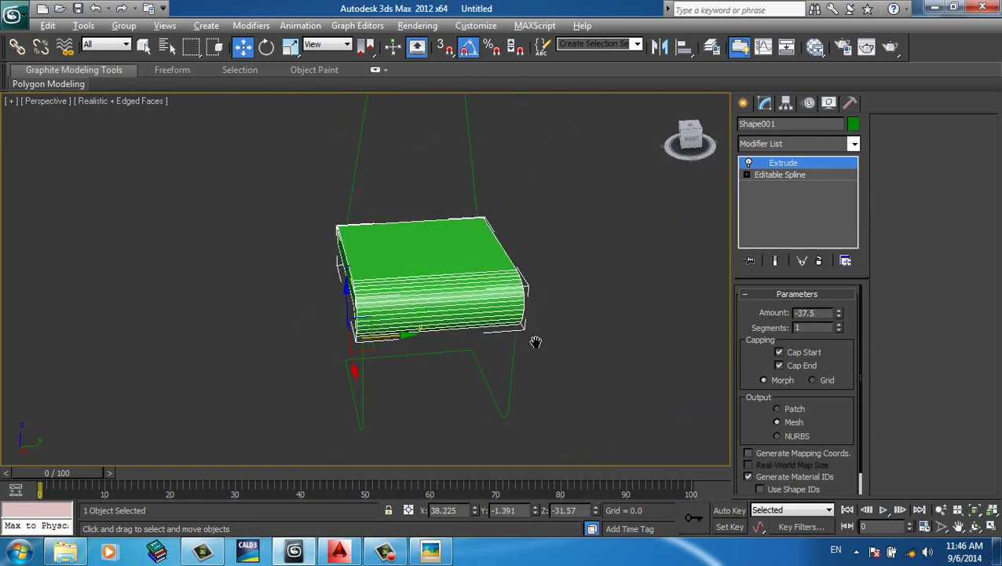
left_click(838, 324)
left_click(838, 324)
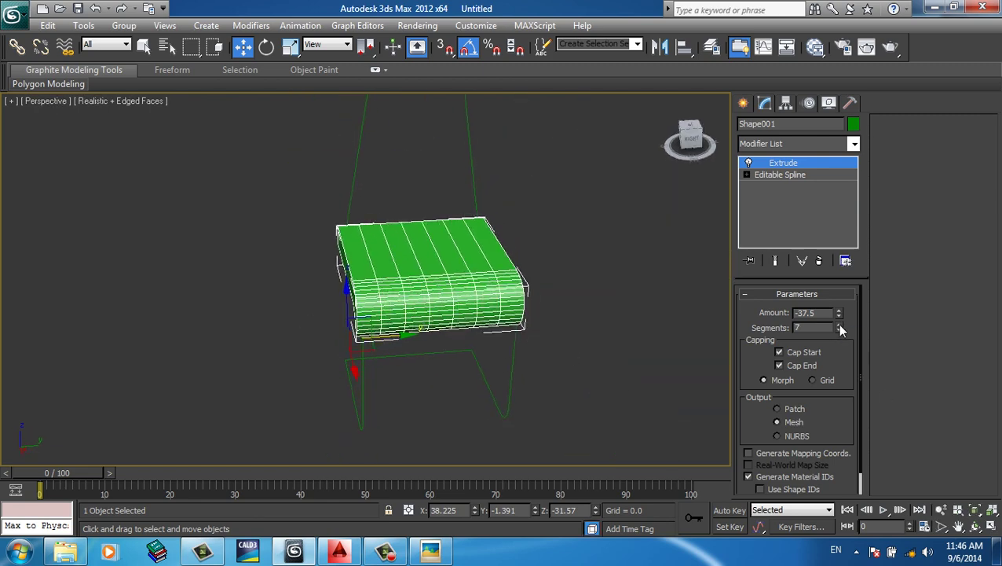
left_click(838, 324)
mouse_move(518, 317)
middle_mouse_down("alt")
mouse_move(566, 317)
mouse_move(548, 317)
middle_mouse_up("alt")
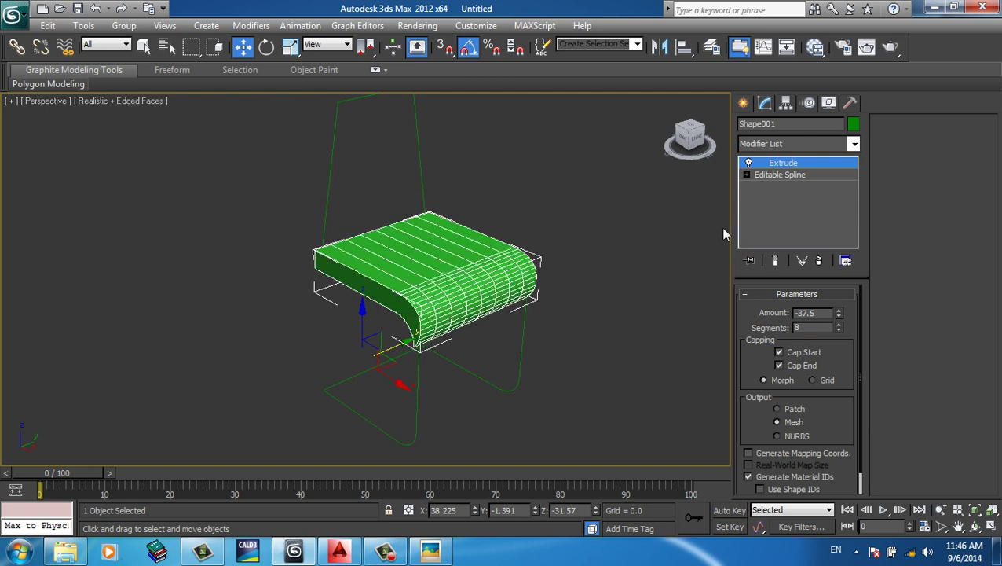
scroll(673, 246, "up", 4)
left_click(796, 145)
- Apply MeshSmooth to the extruded seat and orbit around the smoothed cushion
key("m")
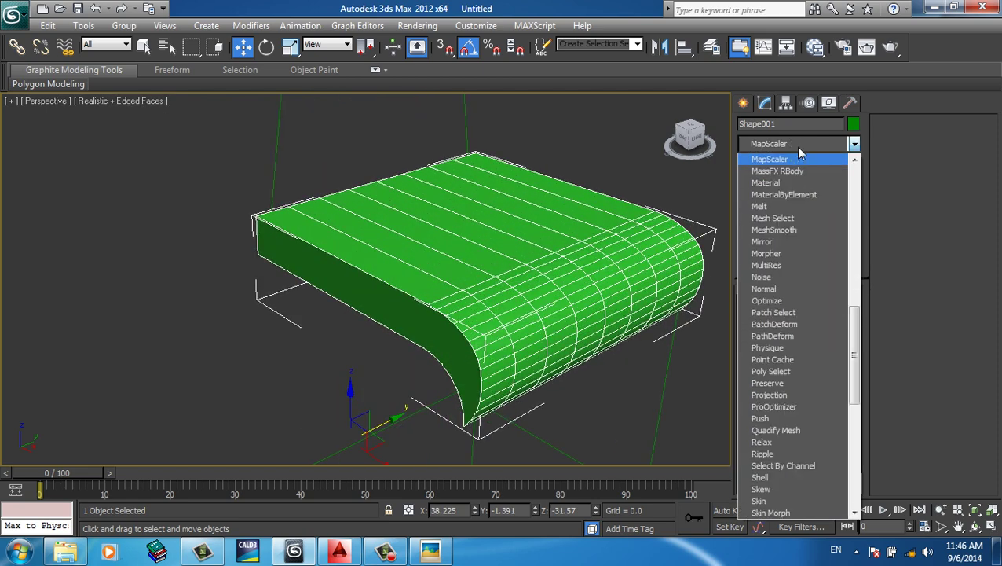
key("m")
left_click(812, 225)
mouse_move(440, 307)
middle_mouse_down("alt")
mouse_move(488, 305)
mouse_move(707, 385)
middle_mouse_up("alt")
key("F4")
middle_click_drag(461, 351, 528, 260, "alt")
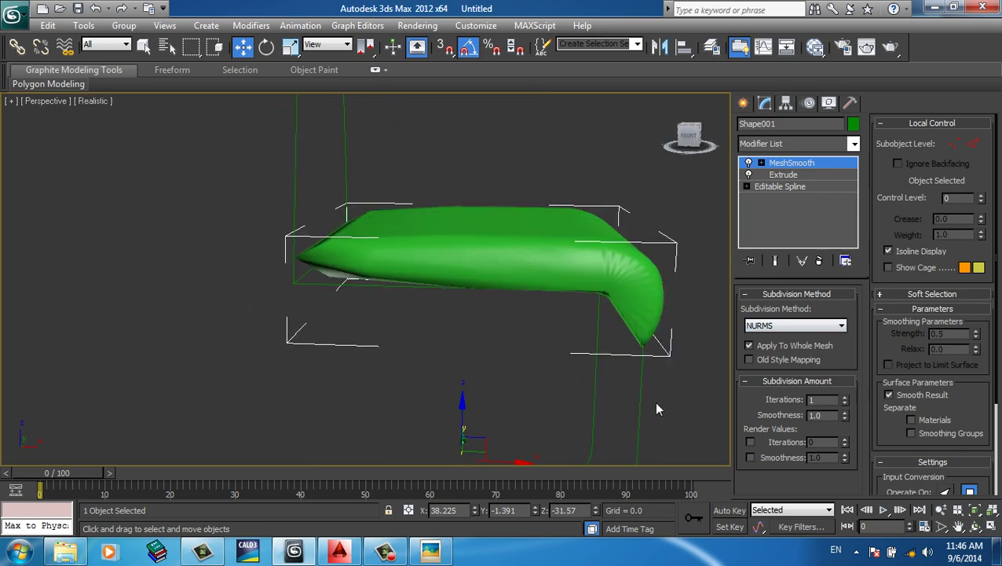
mouse_move(647, 396)
middle_mouse_down("alt")
mouse_move(500, 415)
mouse_move(405, 351)
middle_mouse_up("alt")
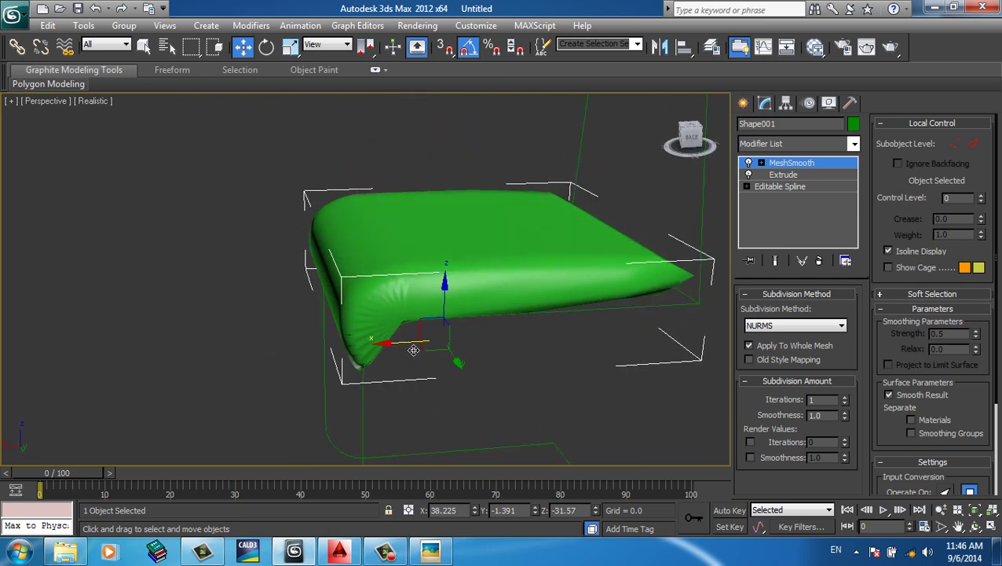
- Remove the MeshSmooth modifier and turn edged faces back on
left_click(819, 262)
mouse_move(475, 270)
middle_mouse_down("alt")
mouse_move(351, 327)
mouse_move(559, 306)
middle_mouse_up("alt")
key("F4")
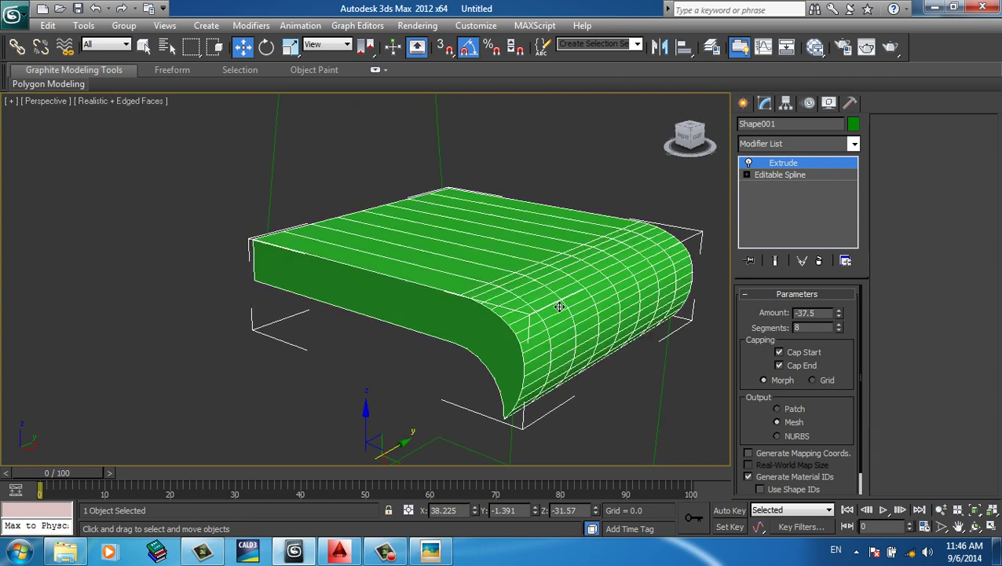
- Hide the extruded seat and switch to the Front view
right_click(518, 279)
left_click(550, 240)
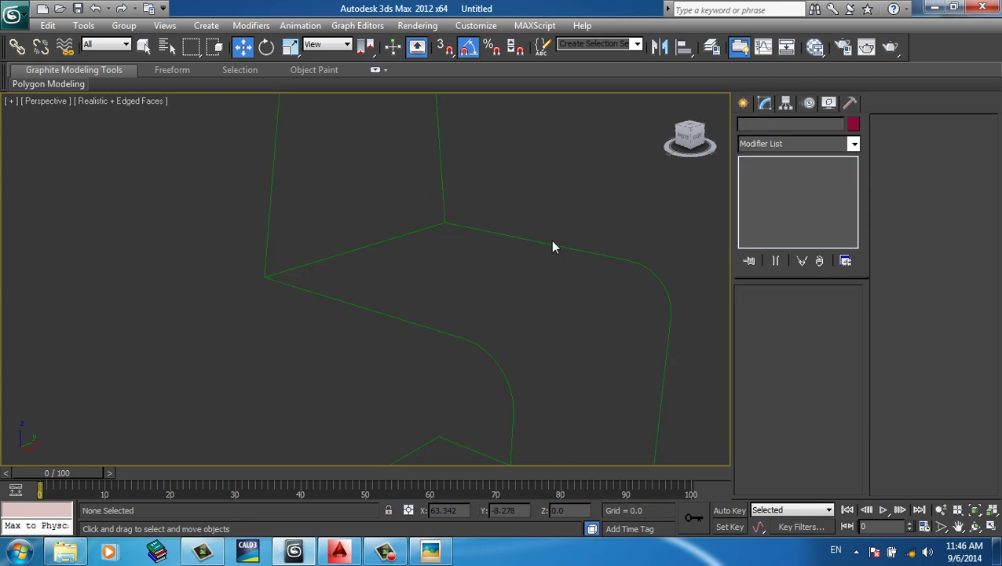
key("f")
- Draw a Standard Primitives box along the seat's top edge in the Front view
left_click(744, 103)
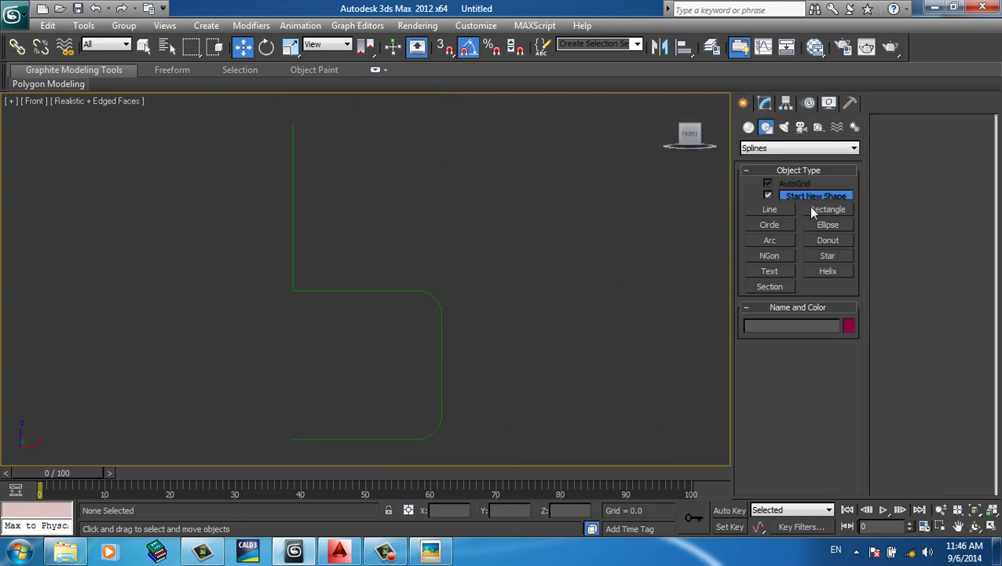
left_click(749, 127)
left_click(785, 148)
left_click(778, 158)
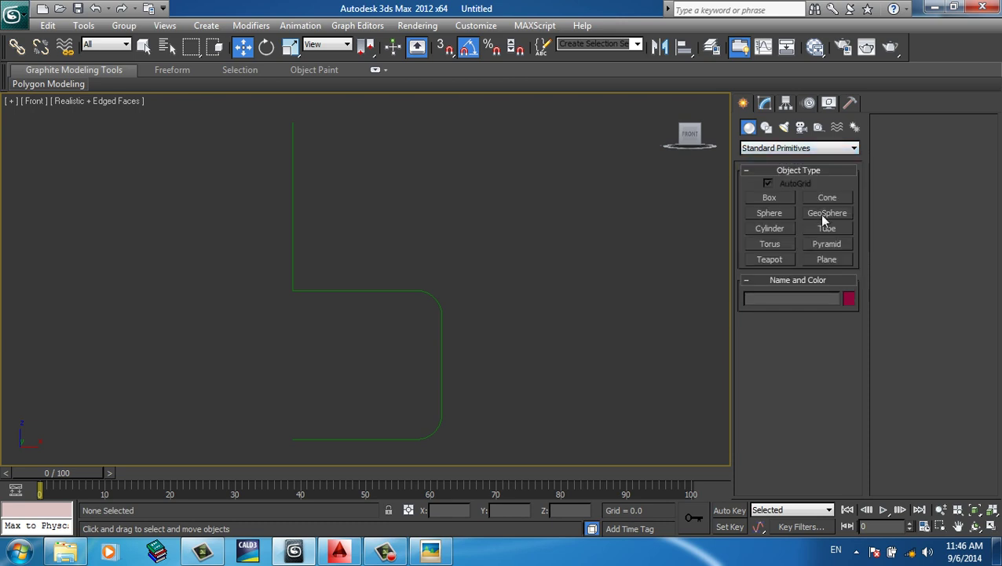
left_click(768, 198)
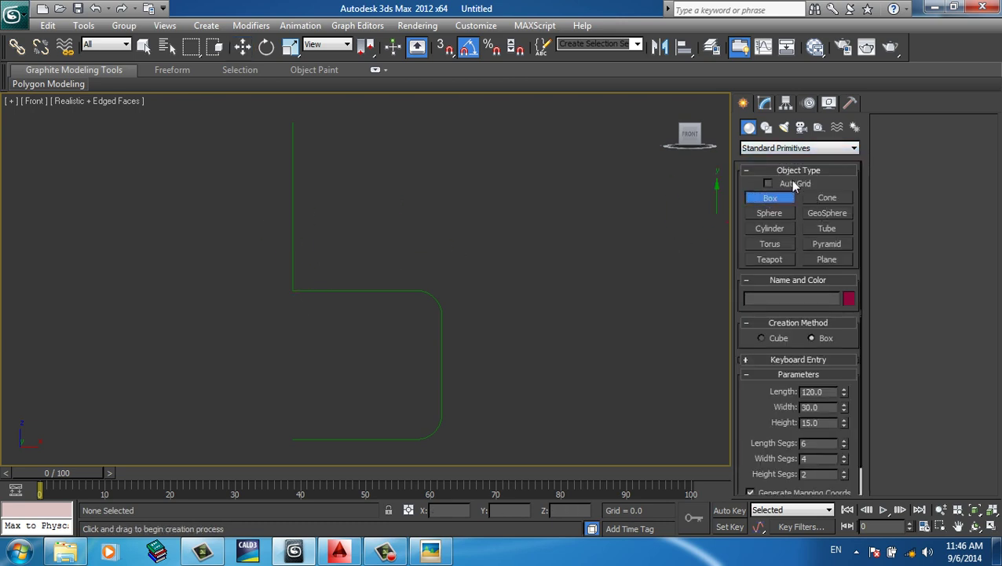
left_click_drag(304, 302, 455, 274)
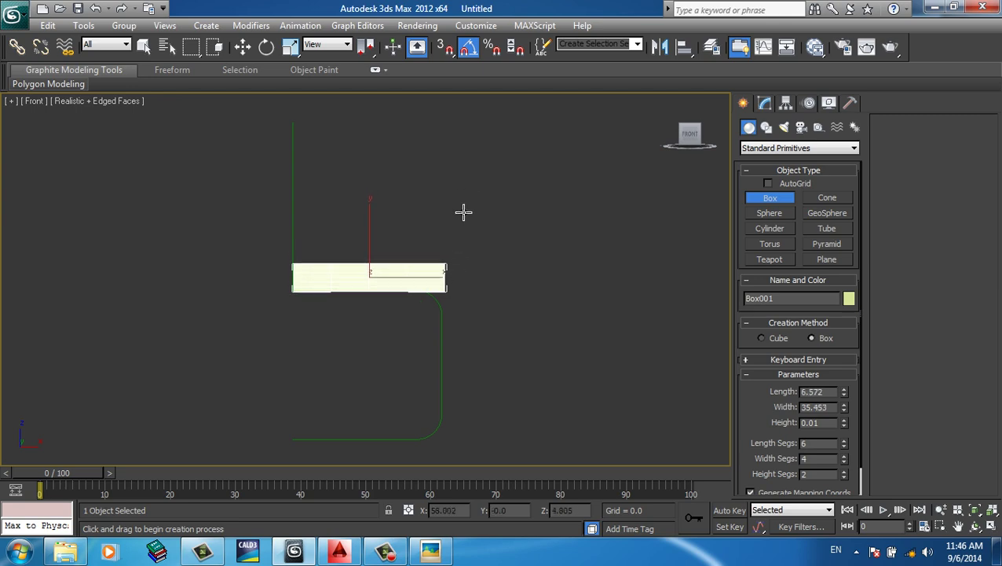
left_click(468, 174)
- Set the box height to 40.455, giving a 6.572 × 35.453 × 40.455 box
key("w")
key("p")
middle_click_drag(474, 316, 494, 308, "alt")
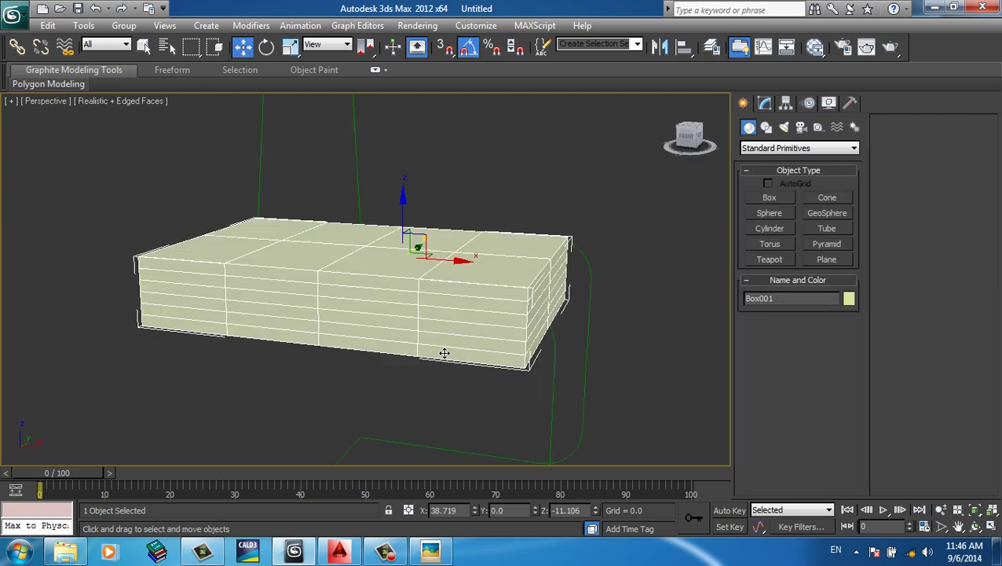
middle_click_drag(509, 262, 307, 232, "alt")
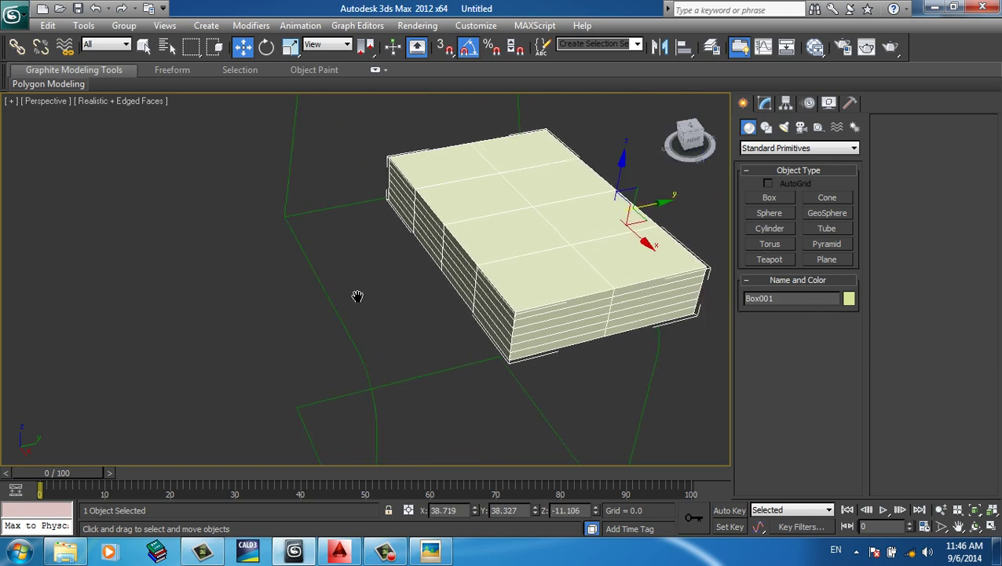
left_click(764, 103)
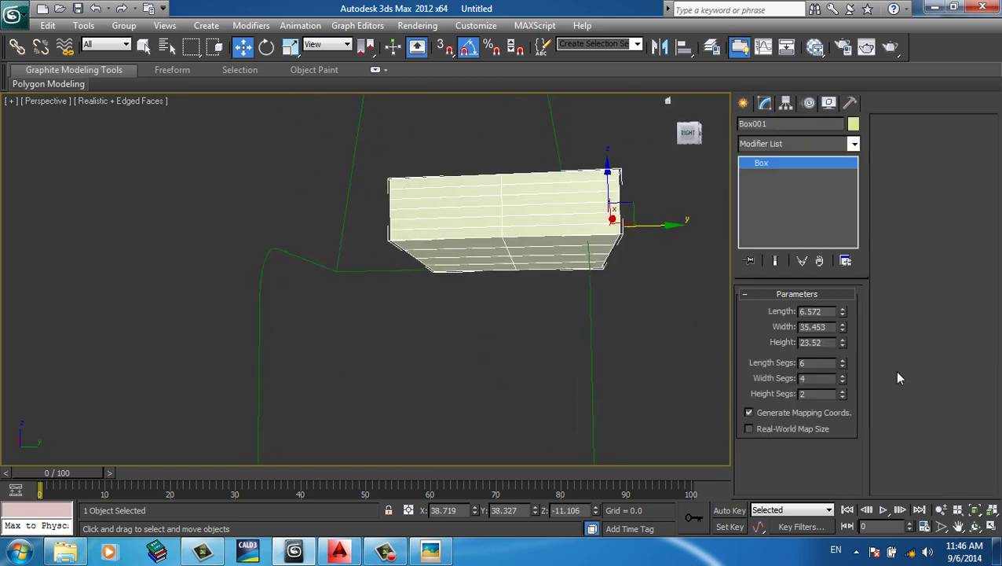
left_click_drag(842, 343, 845, 299)
middle_click_drag(477, 300, 599, 327, "alt")
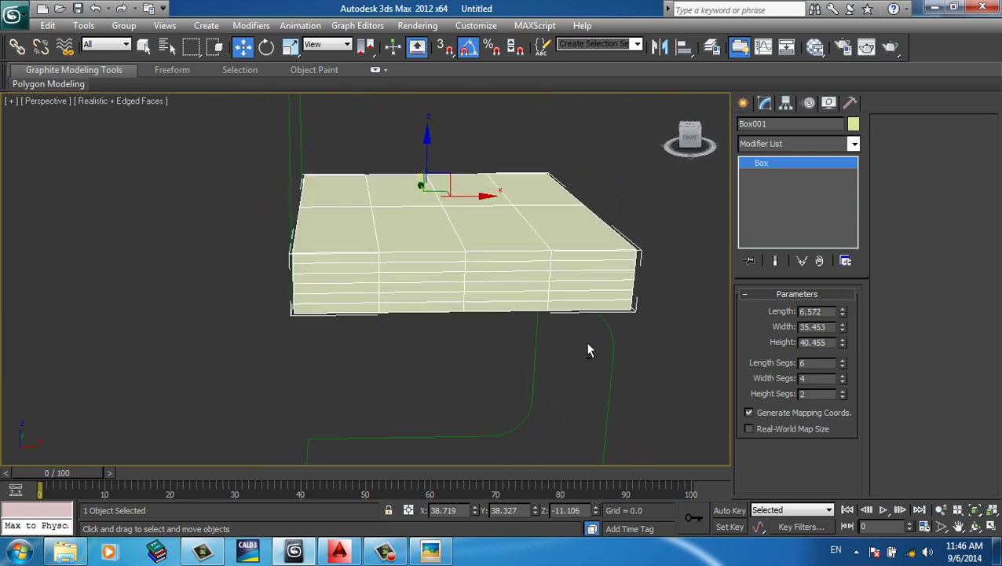
key("f")
scroll(566, 315, "up", 5)
- Reduce the box's length, width and height segments to 1
key("F3")
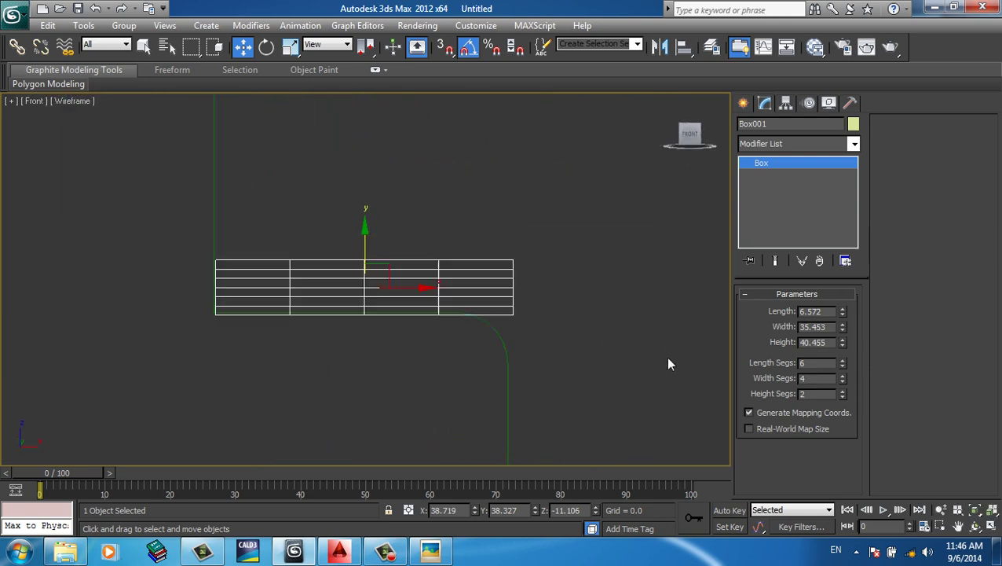
middle_click_drag(732, 203, 734, 192)
left_click(797, 144)
left_click(800, 153)
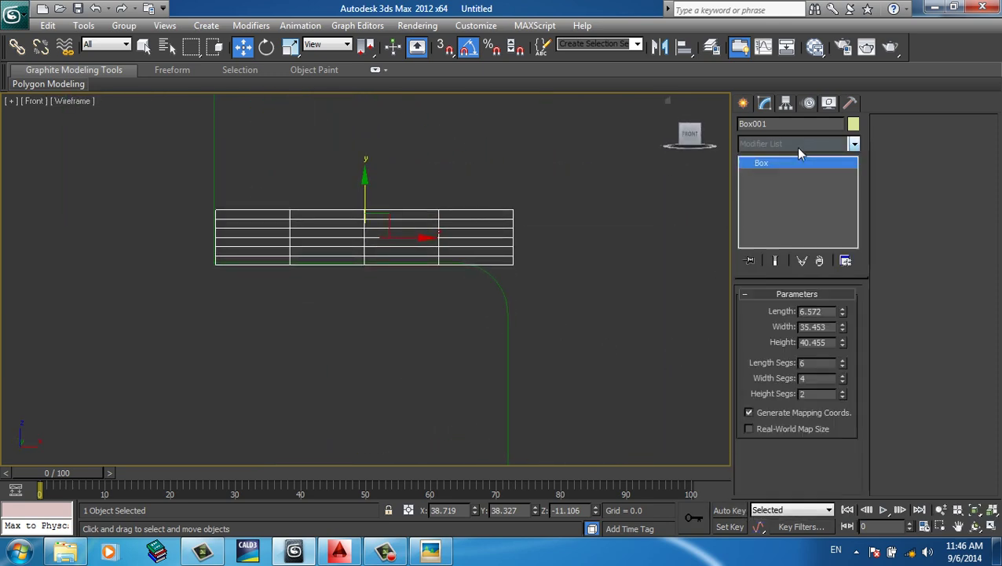
left_click(800, 143)
left_click(799, 141)
left_click_drag(843, 365, 843, 380)
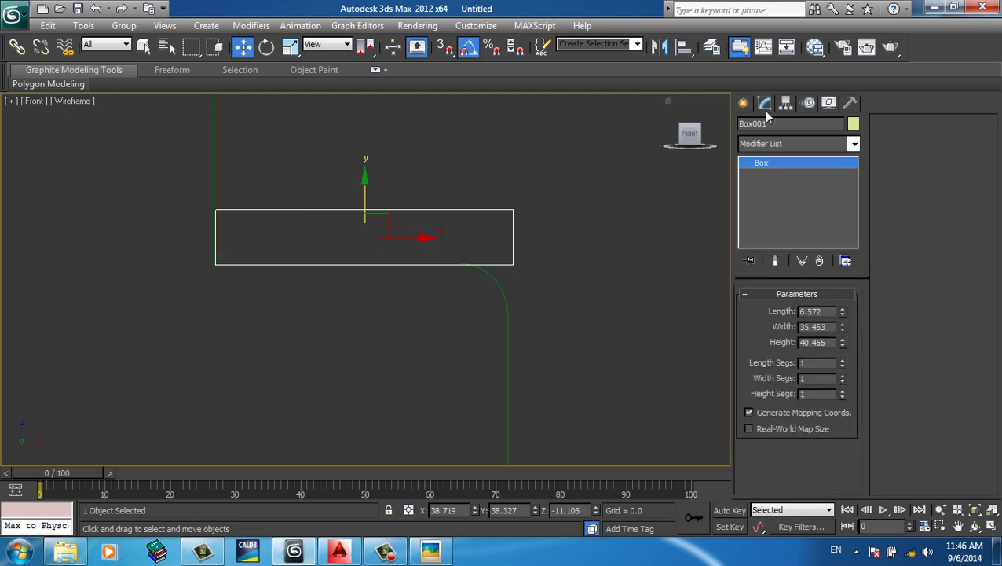
- Add an Edit Poly modifier to the box and switch to Edge sub-object mode
left_click(783, 145)
scroll(774, 228, "down", 2)
left_click(771, 167)
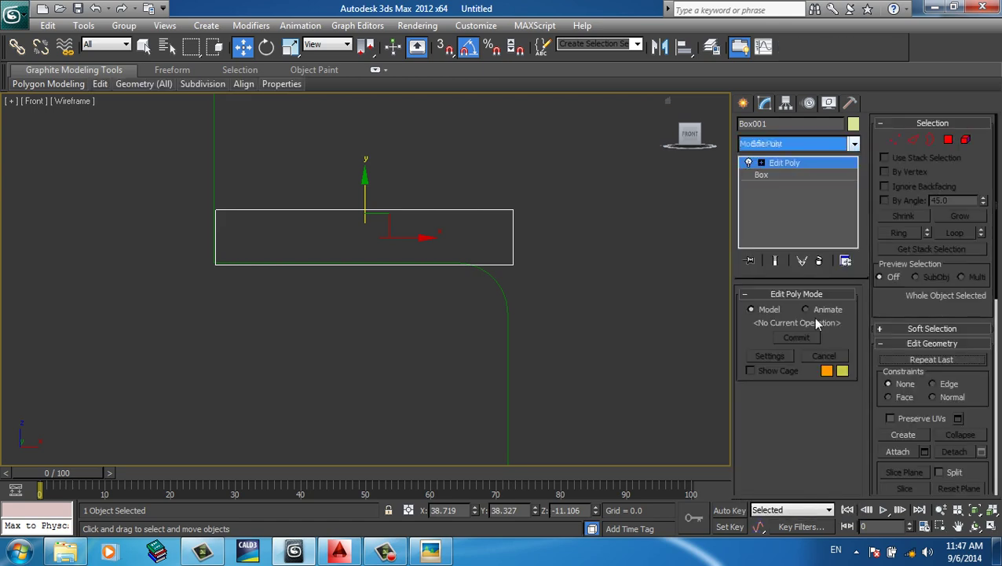
key("2")
left_click(512, 211)
middle_click_drag(559, 227, 560, 266, "alt")
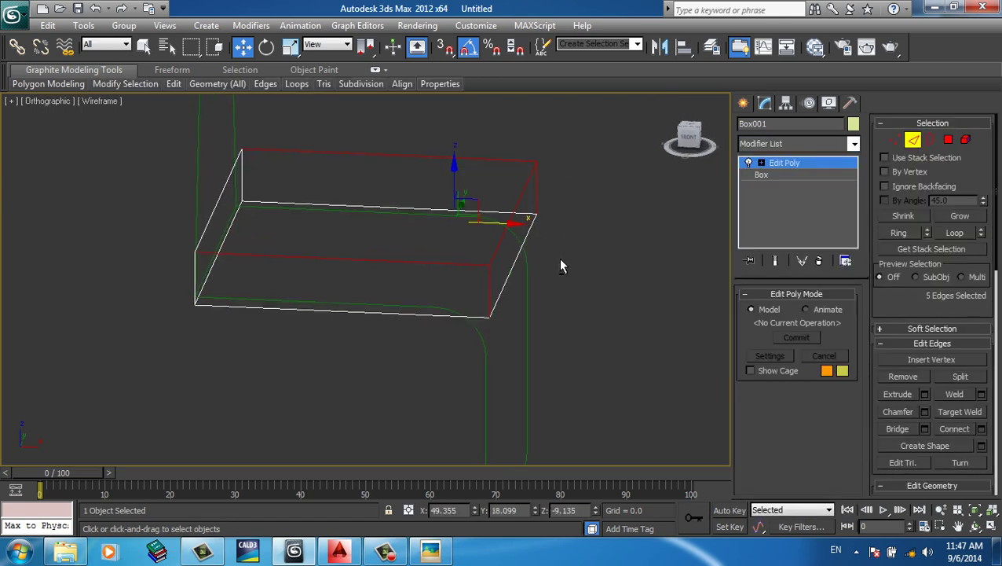
- Open and close the Preferences dialog, then select a single edge of the box
left_click(477, 26)
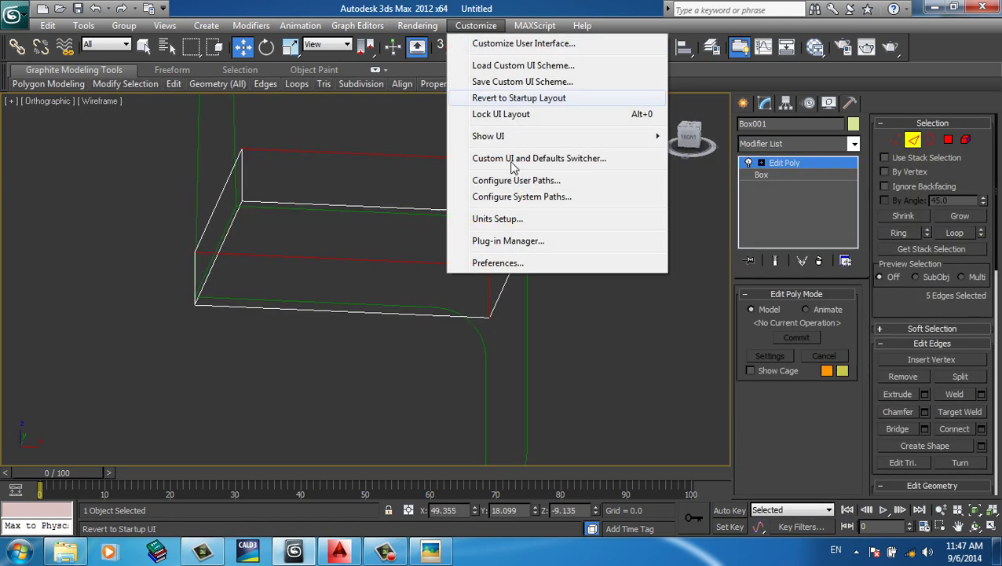
left_click(509, 264)
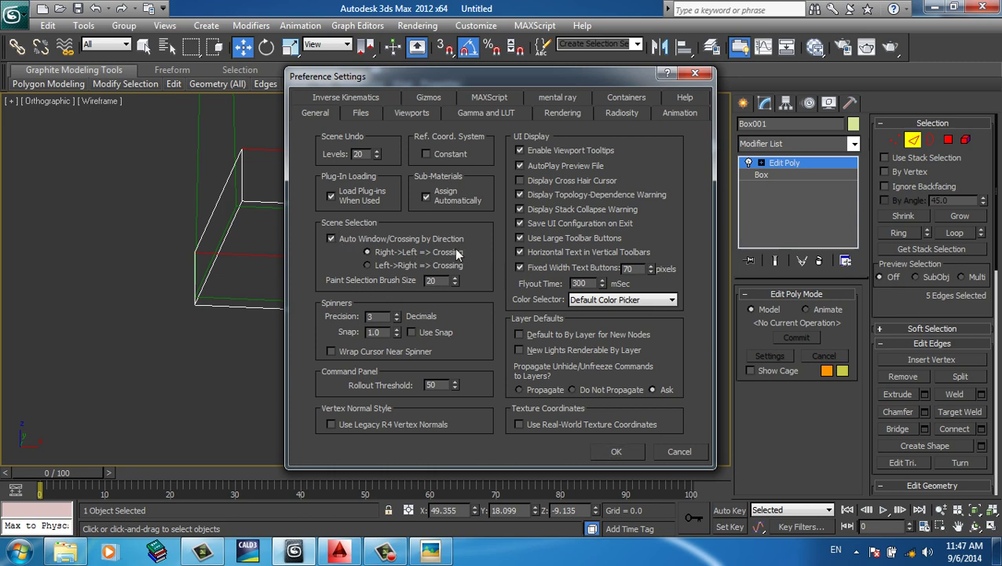
left_click(616, 452)
left_click(518, 233)
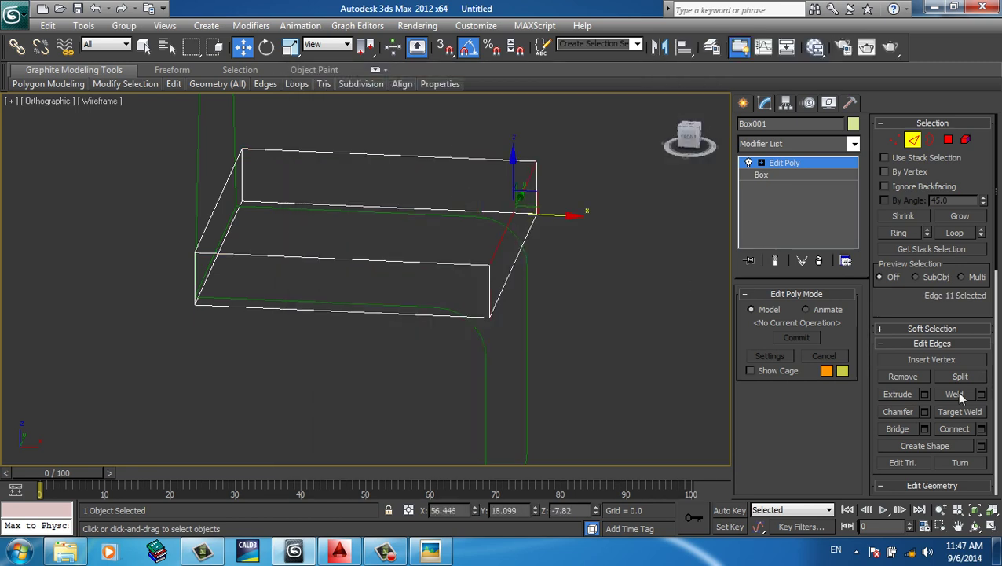
- Chamfer the currently selected edge of the box
left_click(924, 412)
mouse_move(391, 287)
left_mouse_down()
mouse_move(400, 314)
mouse_move(400, 299)
left_mouse_up()
left_click(375, 350)
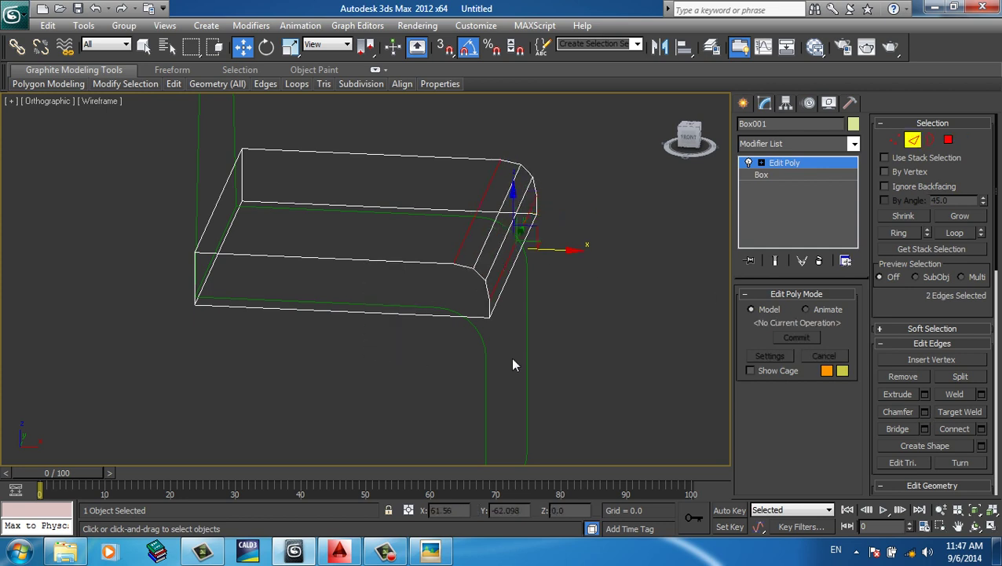
- Connect two edges of the box with a new edge and reposition it
left_click(512, 365)
mouse_move(512, 365)
middle_mouse_down("alt")
mouse_move(586, 247)
mouse_move(523, 254)
middle_mouse_up("alt")
left_click(493, 219)
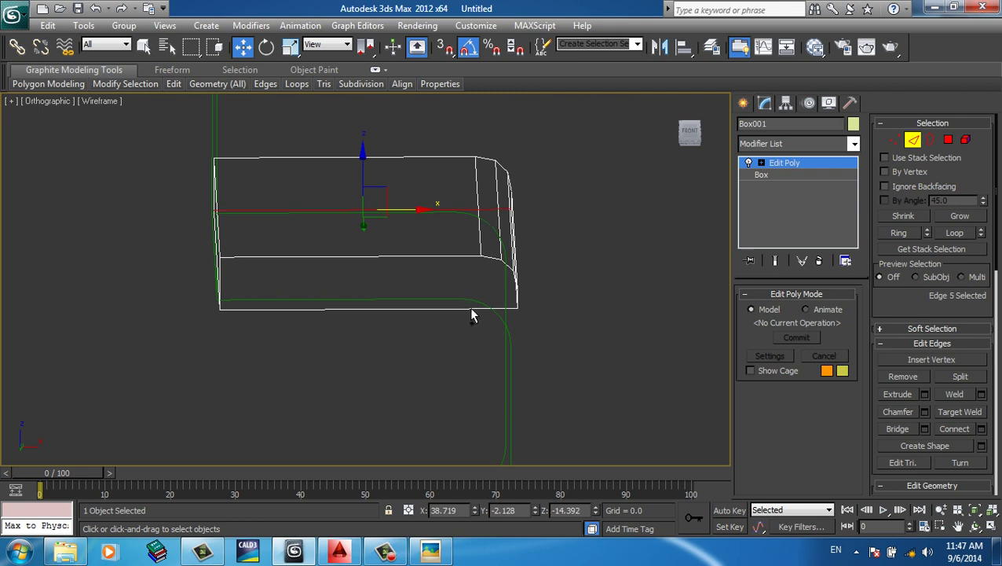
left_click(469, 307, "ctrl")
left_click(982, 429)
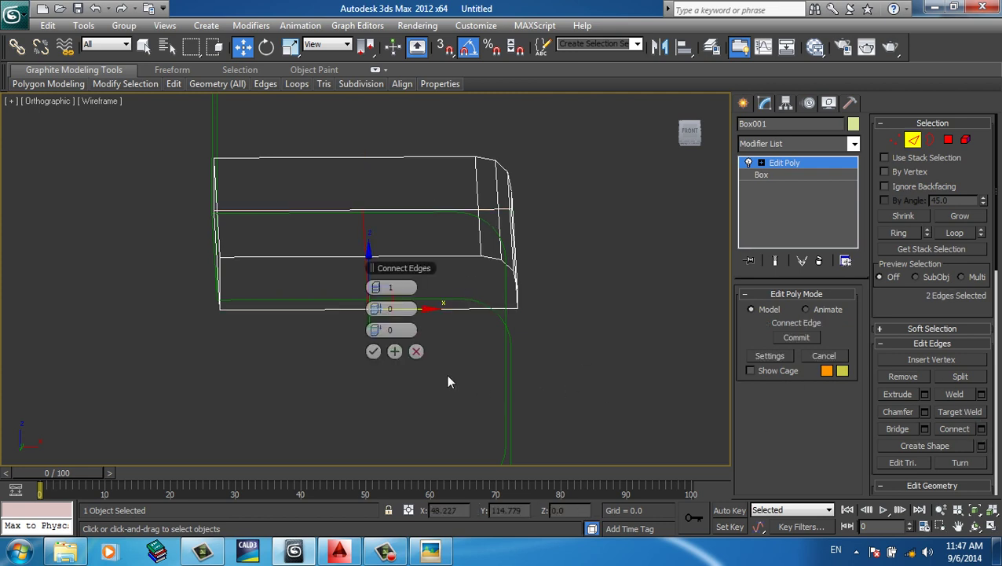
left_click(373, 351)
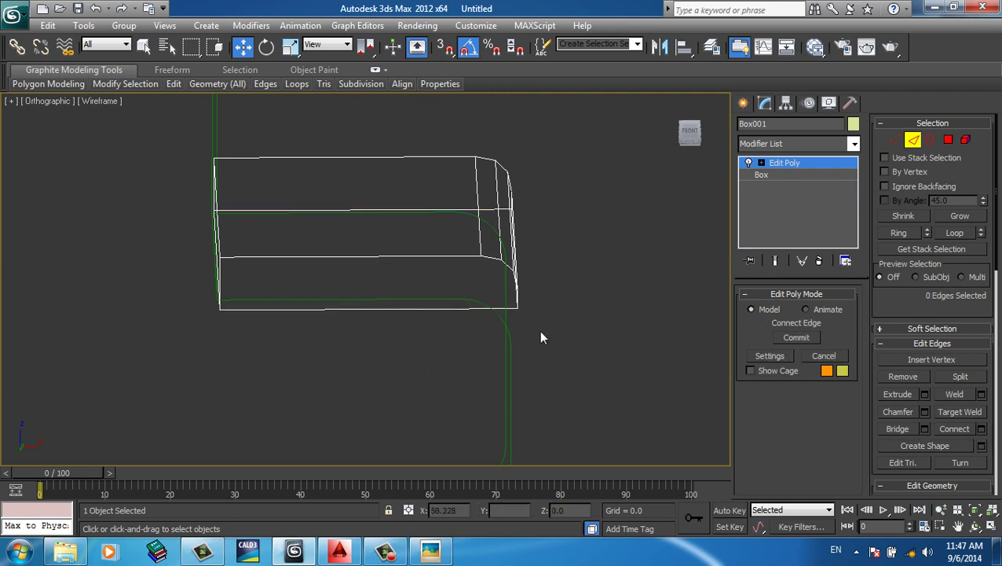
left_click(452, 212)
left_click(470, 307, "ctrl")
left_click(947, 426)
left_click_drag(458, 259, 449, 280)
scroll(534, 294, "up", 3)
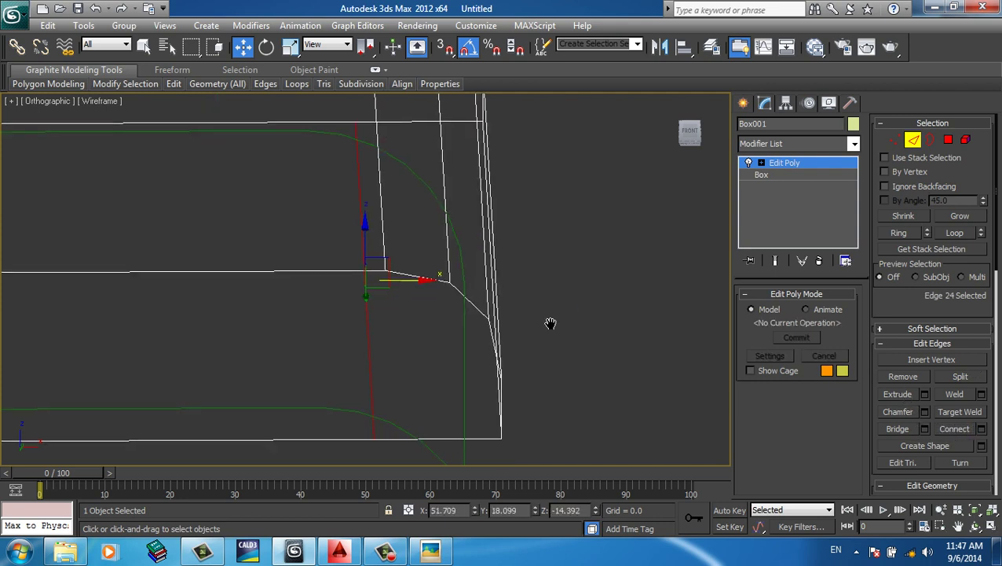
scroll(550, 326, "down", 3)
scroll(532, 286, "up", 3)
scroll(529, 286, "down", 3)
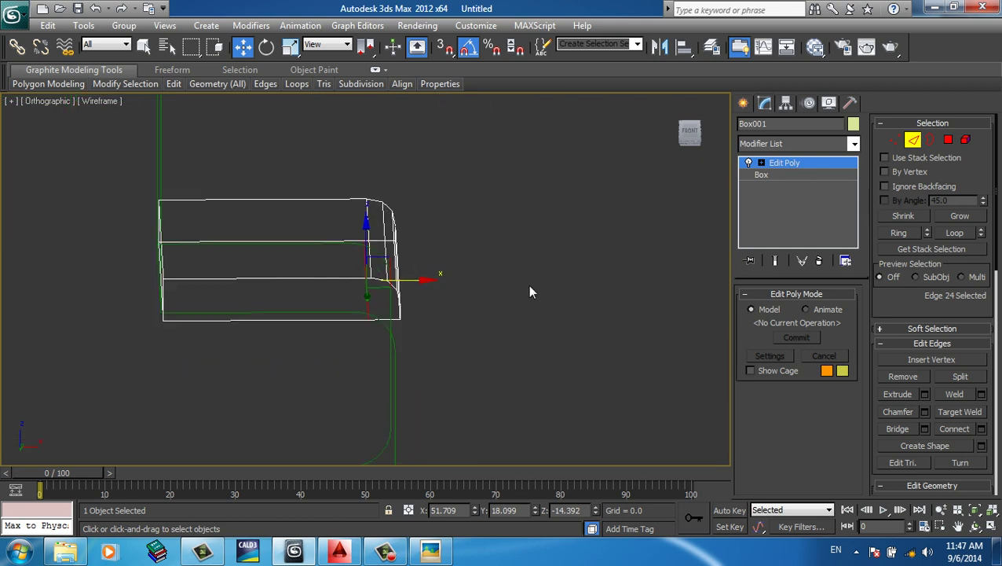
- In Front view, reshape the curved end by moving the right edge and vertex down
left_click(526, 295)
key("z")
key("f")
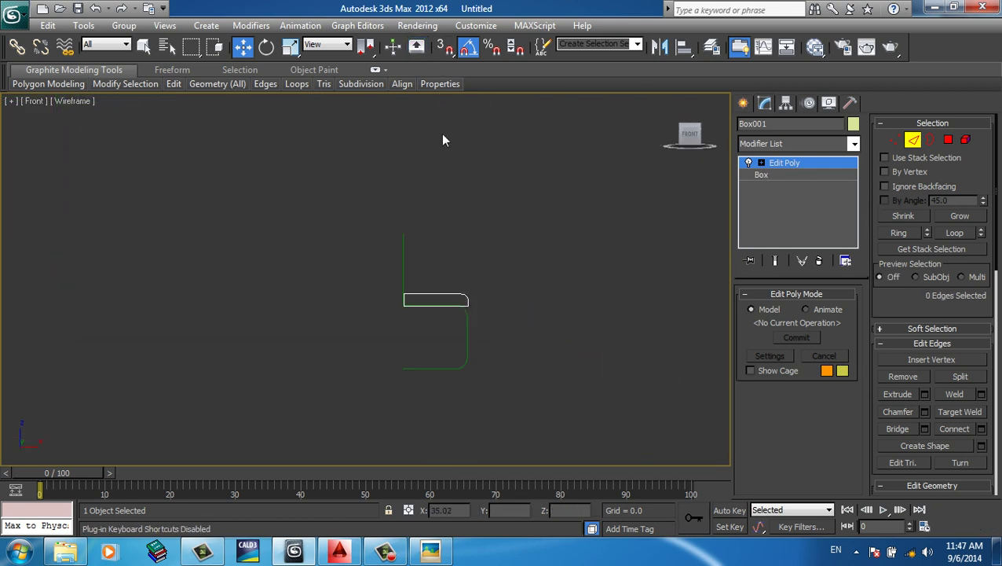
scroll(437, 224, "up", 5)
key("F3")
key("F3")
left_click(506, 283)
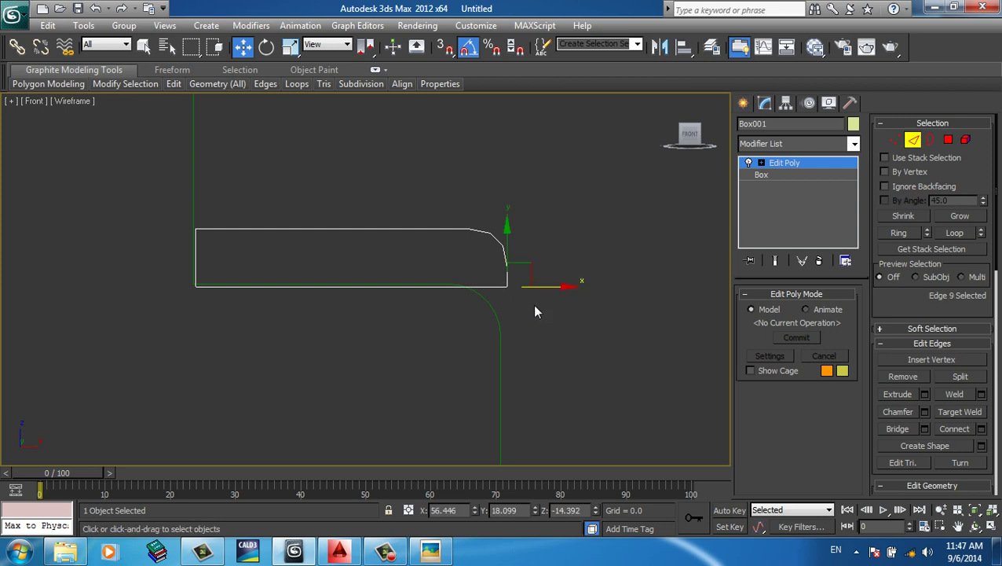
scroll(533, 304, "up", 2)
mouse_move(575, 250)
left_mouse_down()
mouse_move(585, 305)
mouse_move(619, 364)
left_mouse_up()
left_click(507, 288)
left_click_drag(574, 308, 580, 320)
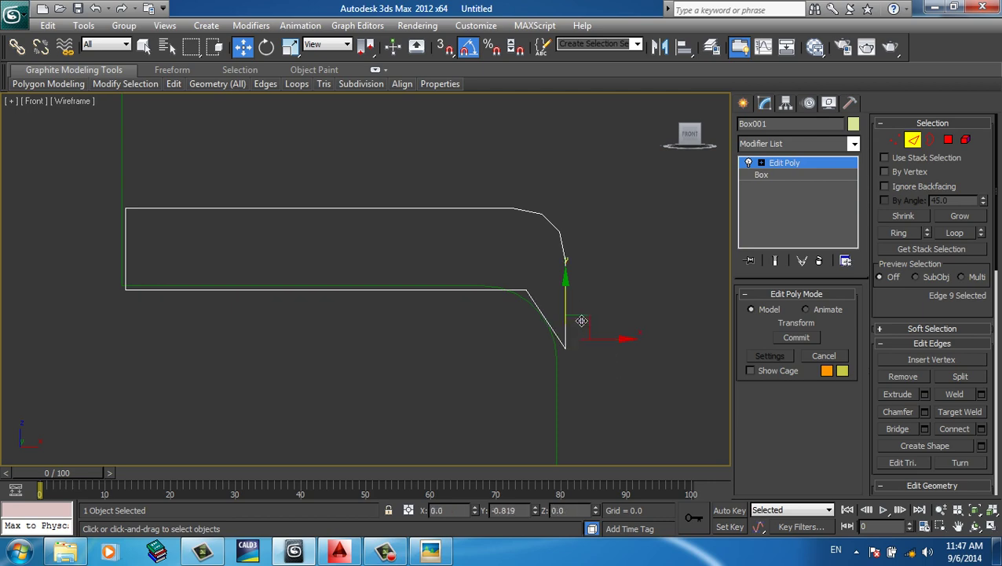
mouse_move(617, 358)
left_mouse_down()
mouse_move(542, 299)
mouse_move(543, 321)
left_mouse_up()
key("F3")
- Chamfer the seat's four long edges with amount 1.196 and 1 segment
left_click(924, 412)
middle_click_drag(684, 317, 635, 257, "alt")
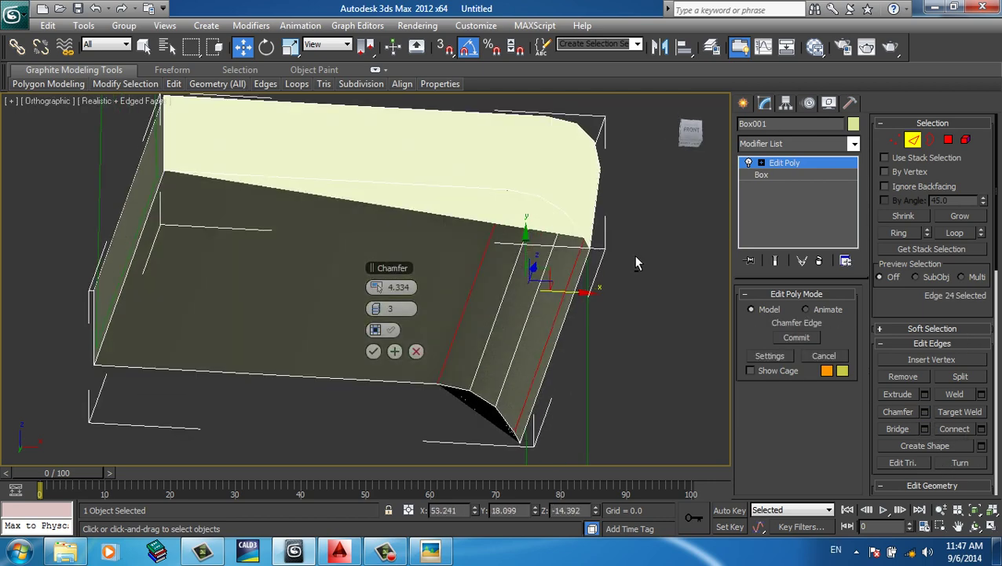
right_click(380, 287)
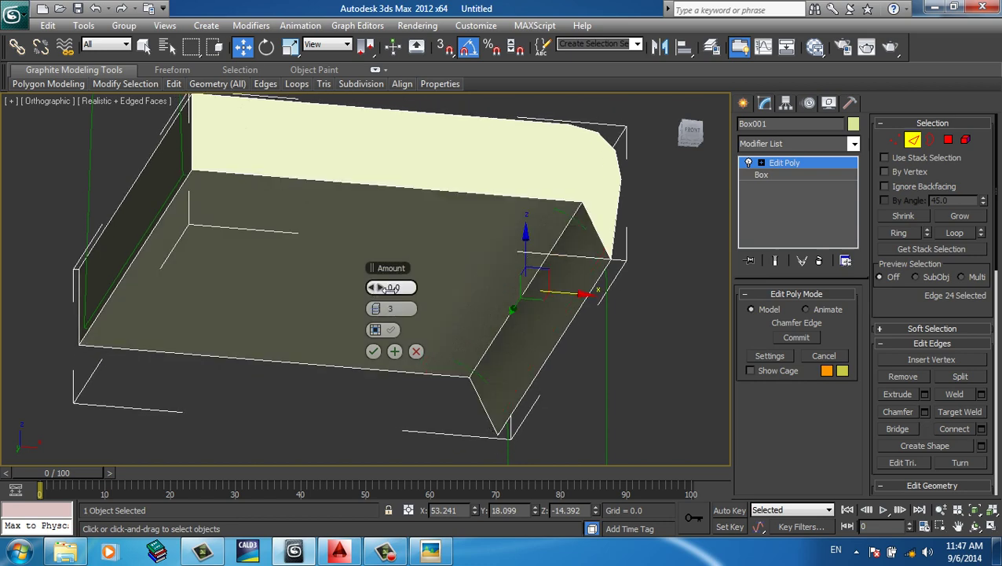
left_click_drag(381, 288, 380, 271)
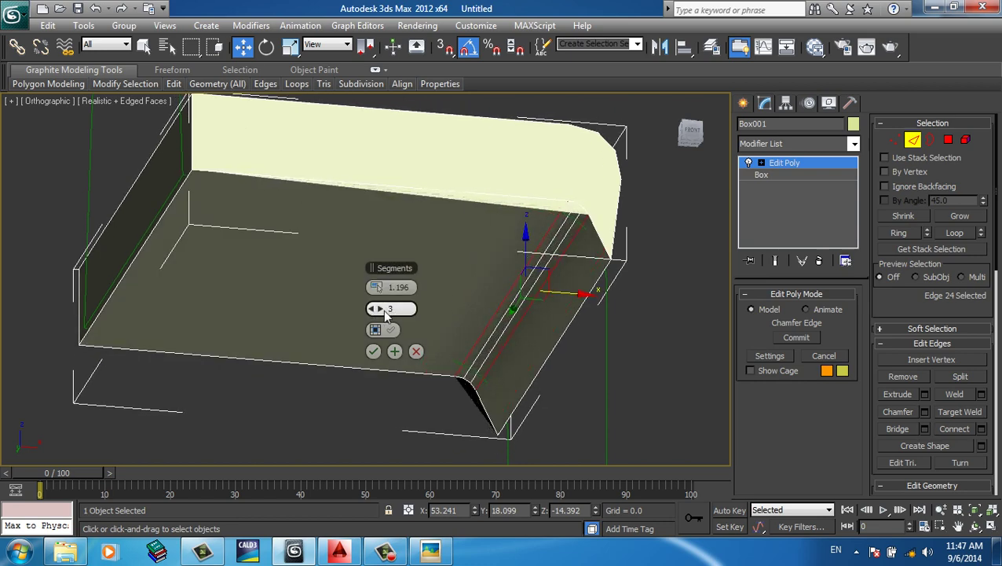
right_click(382, 310)
key("F3")
mouse_move(581, 299)
middle_mouse_down("alt")
mouse_move(565, 342)
mouse_move(570, 395)
middle_mouse_up("alt")
left_click_drag(285, 91, 285, 364)
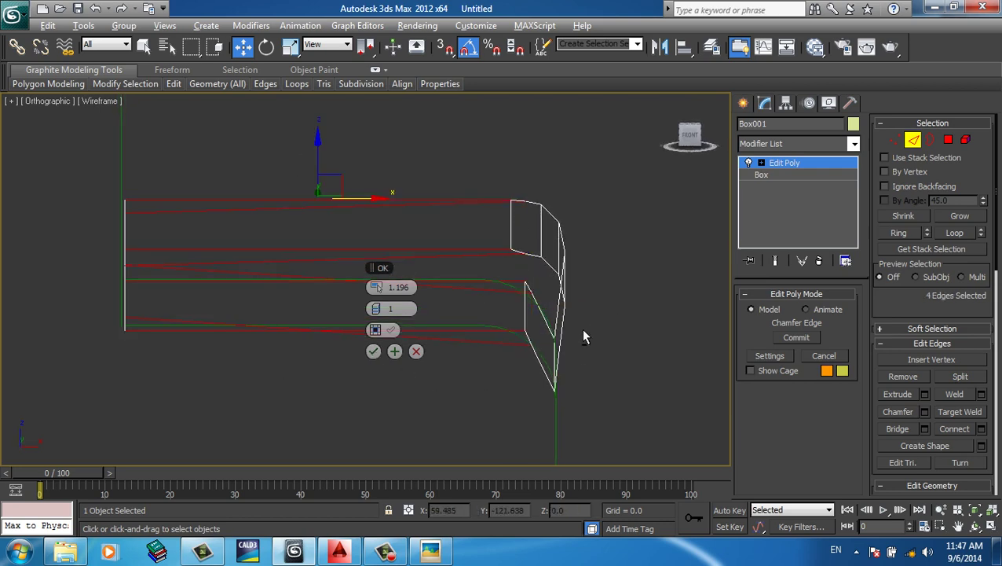
left_click(374, 351)
key("F3")
mouse_move(590, 332)
middle_mouse_down("alt")
mouse_move(618, 335)
mouse_move(425, 284)
mouse_move(446, 234)
mouse_move(354, 433)
middle_mouse_up("alt")
scroll(618, 335, "down", 2)
key("p")
scroll(626, 315, "up", 2)
key("F3")
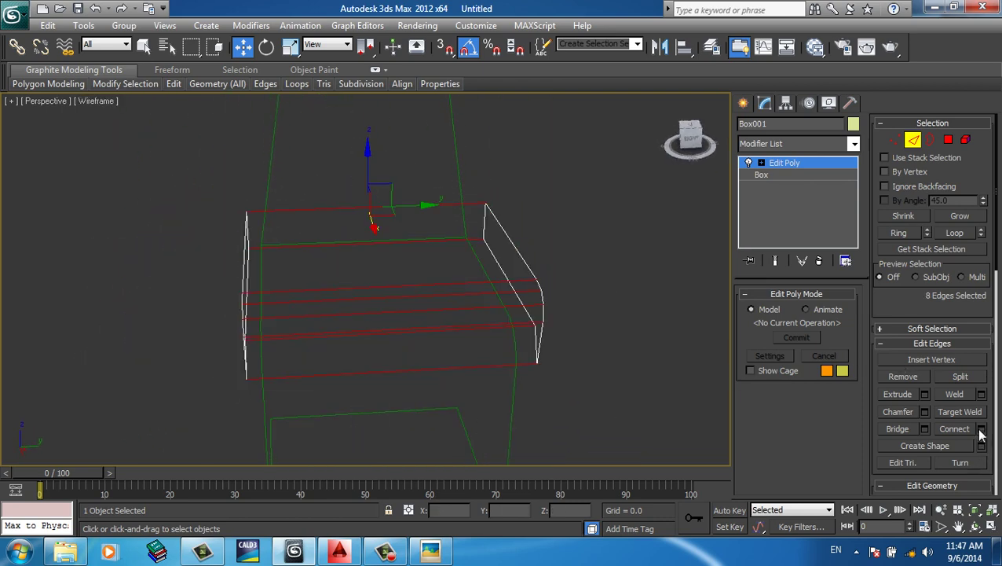
- Connect the selected edges with 6 new edge loops along the seat
left_click(981, 429)
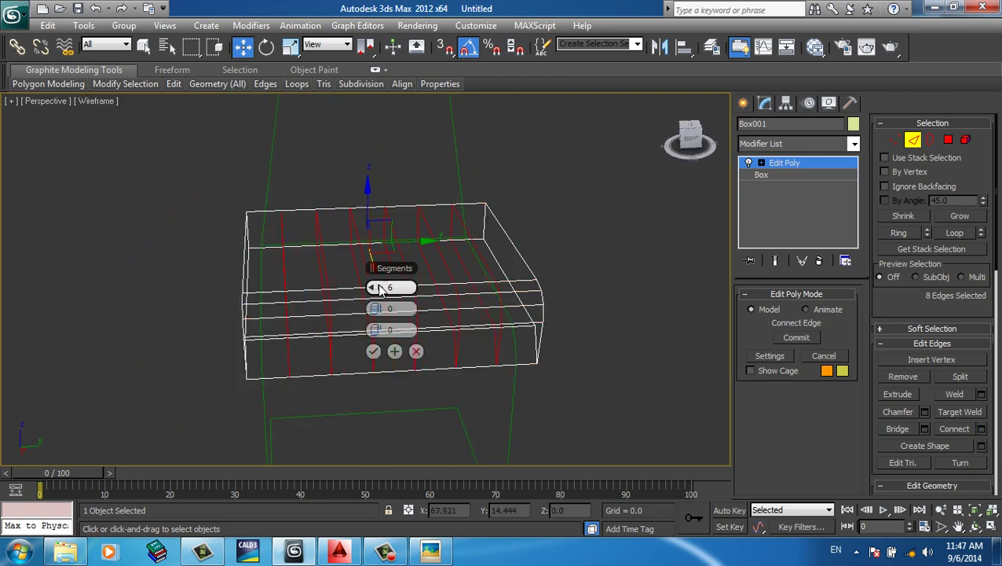
left_click(373, 351)
mouse_move(376, 358)
middle_mouse_down("alt")
mouse_move(595, 278)
mouse_move(401, 343)
mouse_move(527, 438)
mouse_move(408, 330)
middle_mouse_up("alt")
key("F3")
- Inset the seat's two long side faces in Polygon mode
key("4")
left_click(369, 346)
left_click(393, 228, "ctrl")
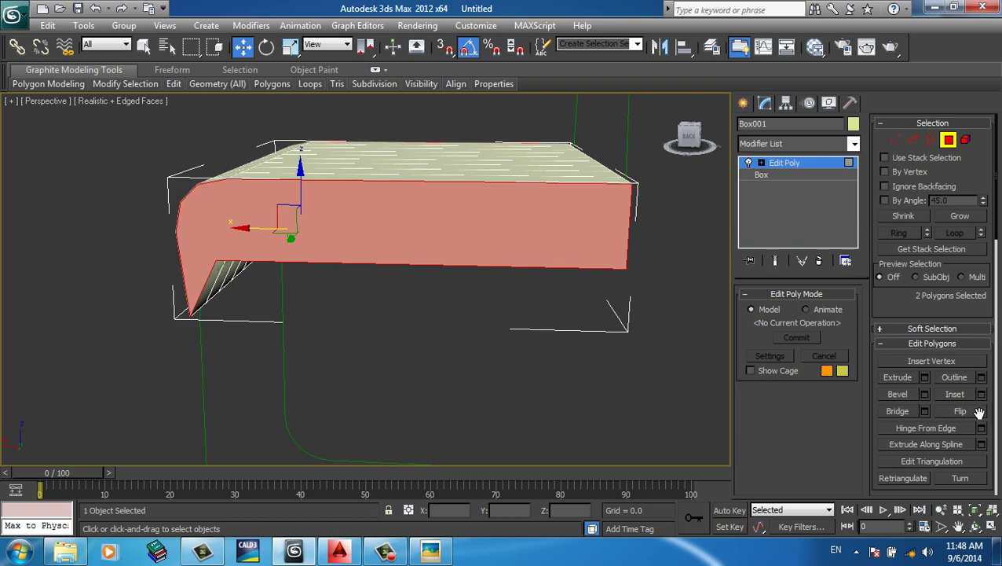
left_click(955, 395)
left_click_drag(381, 246, 385, 252)
mouse_move(385, 251)
middle_mouse_down("alt")
mouse_move(302, 257)
mouse_move(400, 292)
middle_mouse_up("alt")
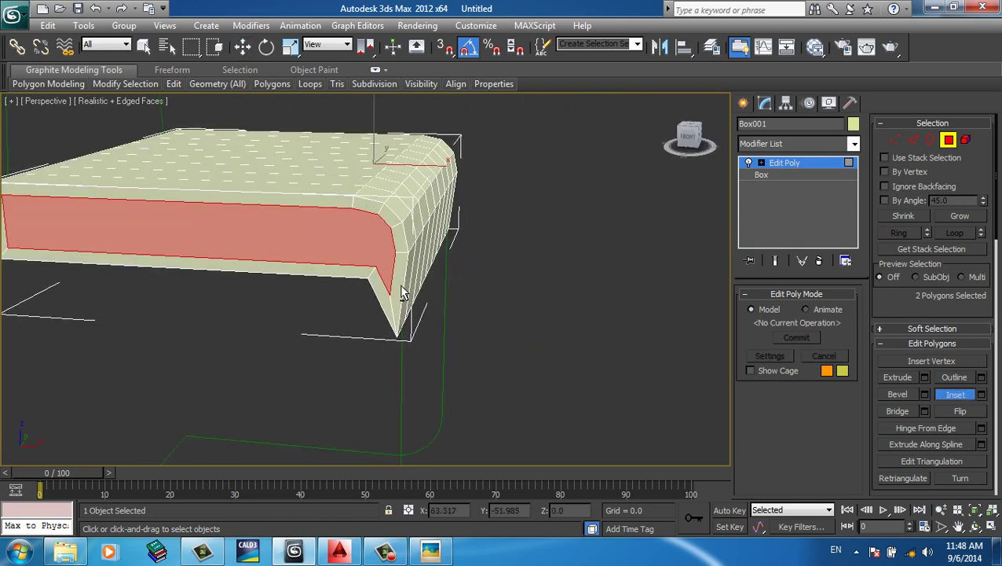
- Add a MeshSmooth modifier to the seat with Iterations set to 2
left_click(743, 103)
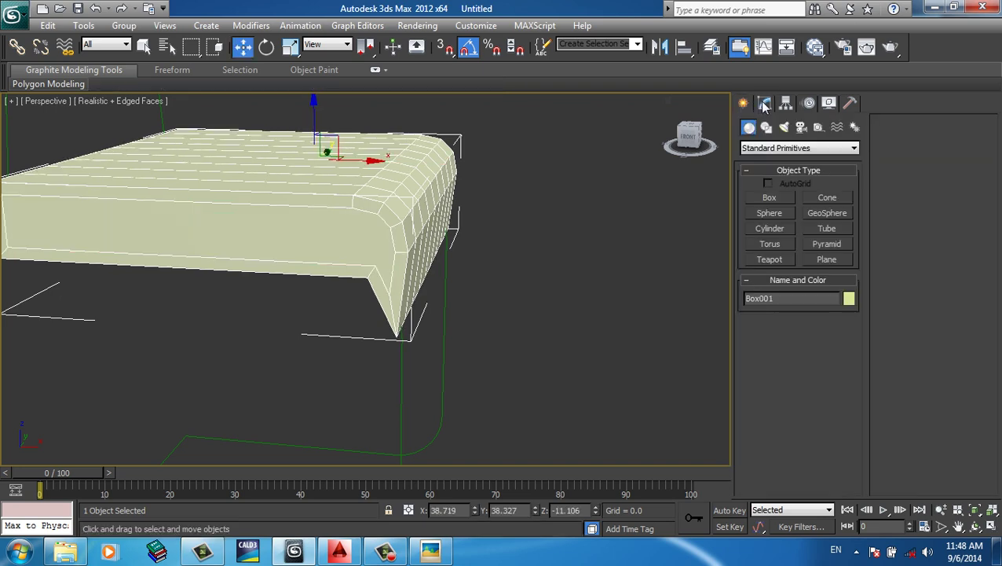
left_click(764, 103)
left_click(776, 144)
key("m")
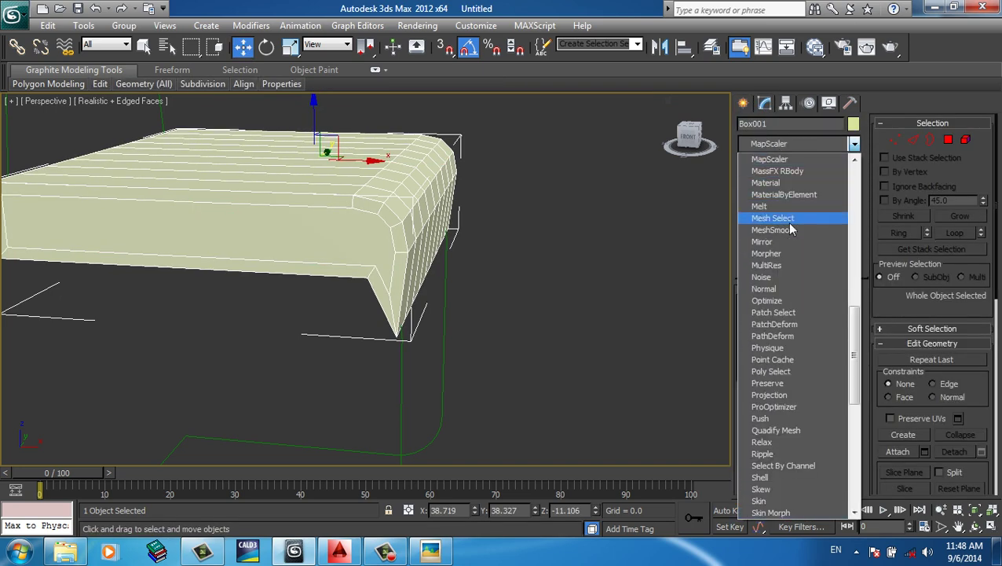
left_click(782, 228)
middle_click_drag(413, 329, 458, 302, "alt")
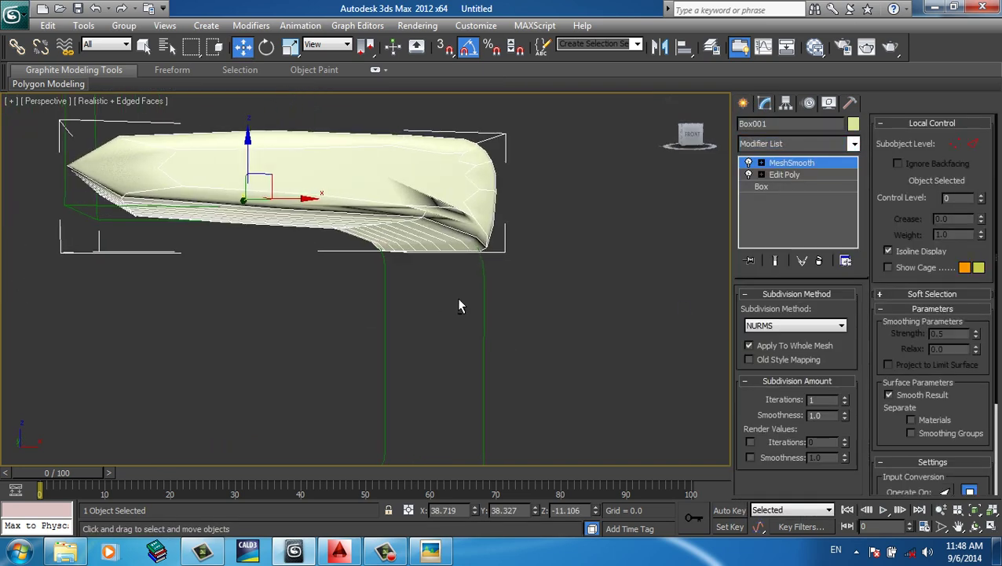
left_click(846, 399)
- Inspect the smoothed cushion, then return to the Edit Poly level in the stack
key("F4")
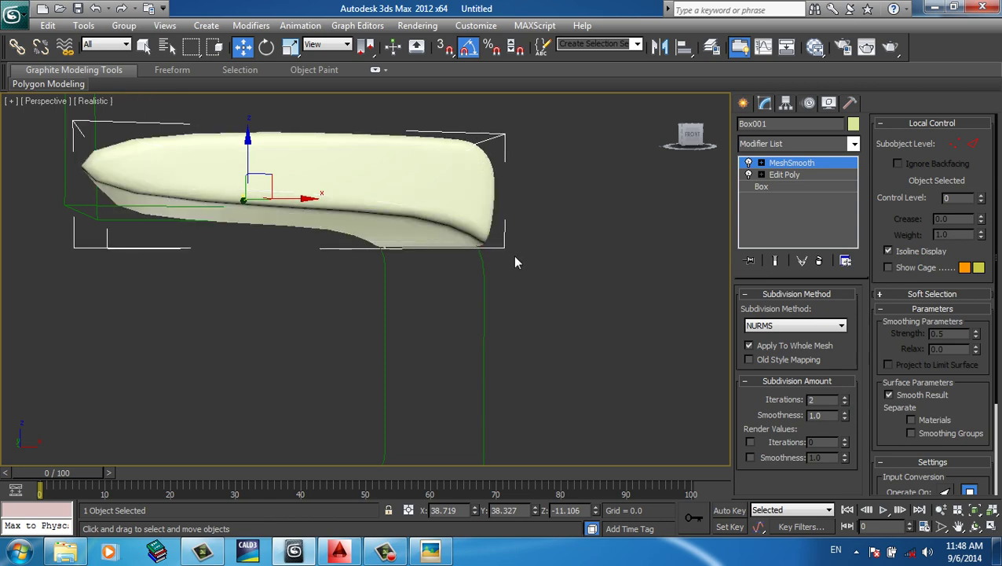
mouse_move(560, 256)
middle_mouse_down("alt")
mouse_move(478, 264)
mouse_move(324, 308)
mouse_move(462, 335)
mouse_move(599, 340)
mouse_move(601, 321)
mouse_move(575, 338)
middle_mouse_up("alt")
key("F4")
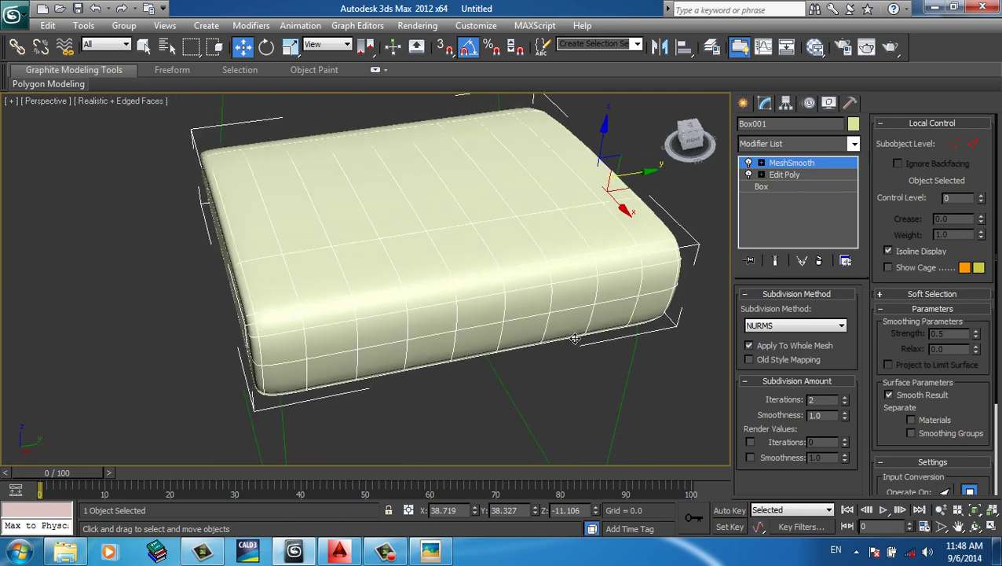
left_click(795, 177)
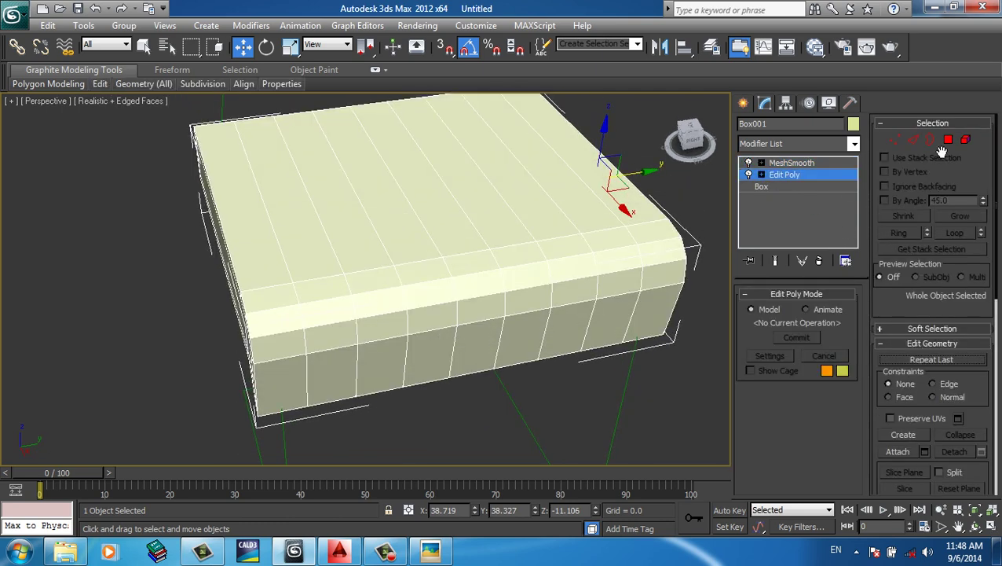
left_click(810, 149)
- Add an FFD 3x3x3 and, in Top view, pull its side, bottom and top control points out
left_click(802, 171)
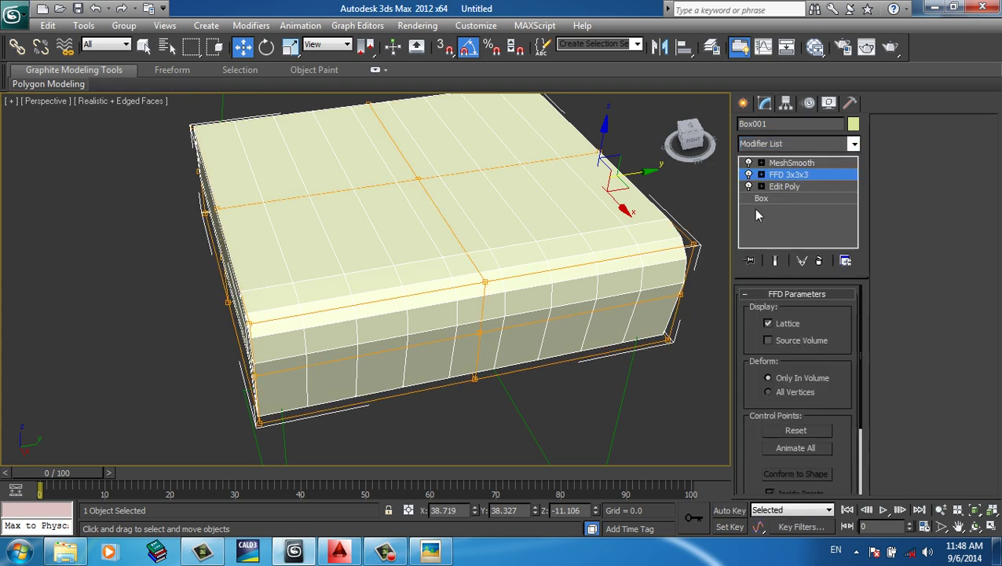
left_click(760, 175)
key("t")
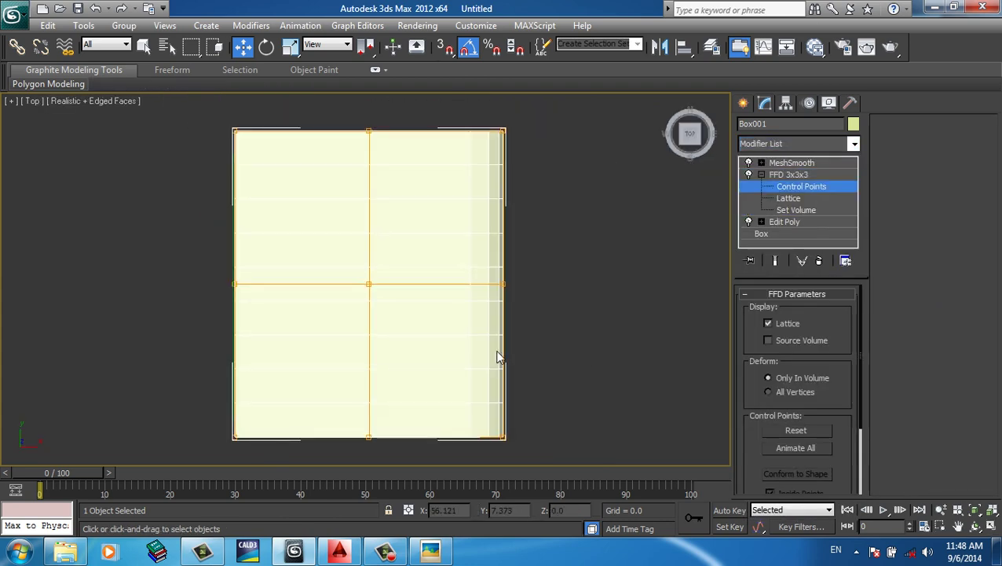
key("F3")
left_click_drag(559, 291, 604, 301)
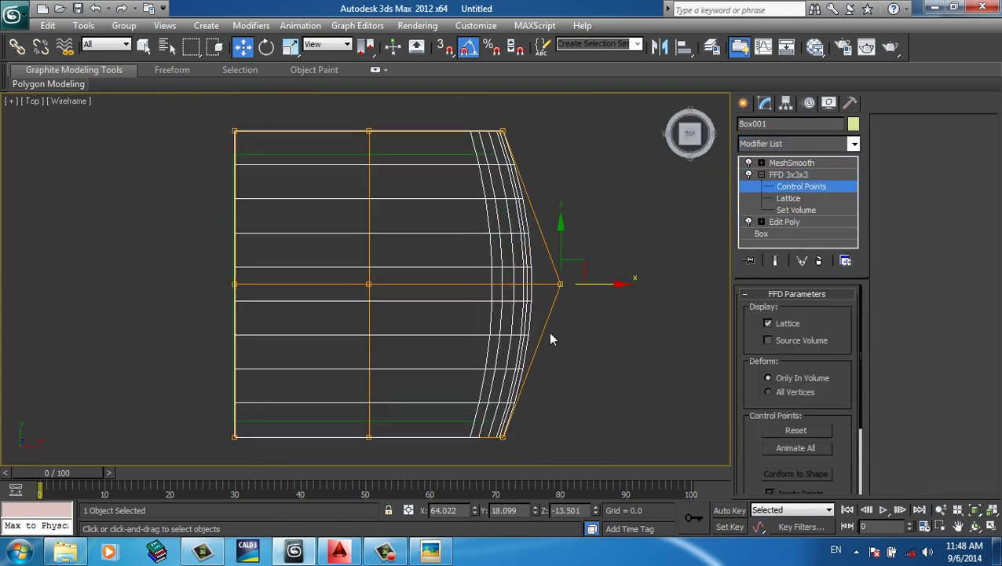
scroll(440, 323, "down", 2)
left_click_drag(356, 317, 356, 346)
middle_click_drag(387, 158, 387, 225)
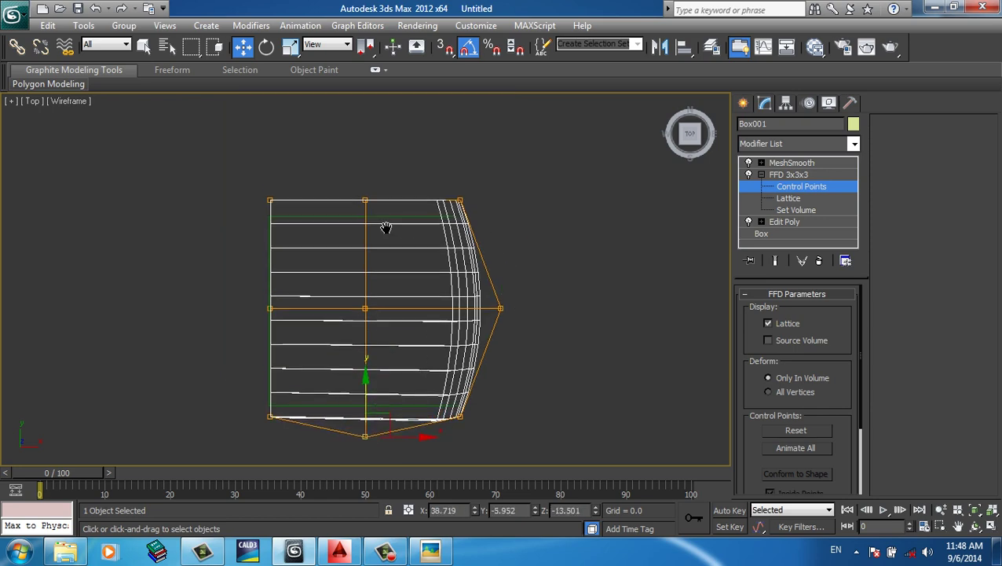
left_click_drag(378, 169, 380, 147)
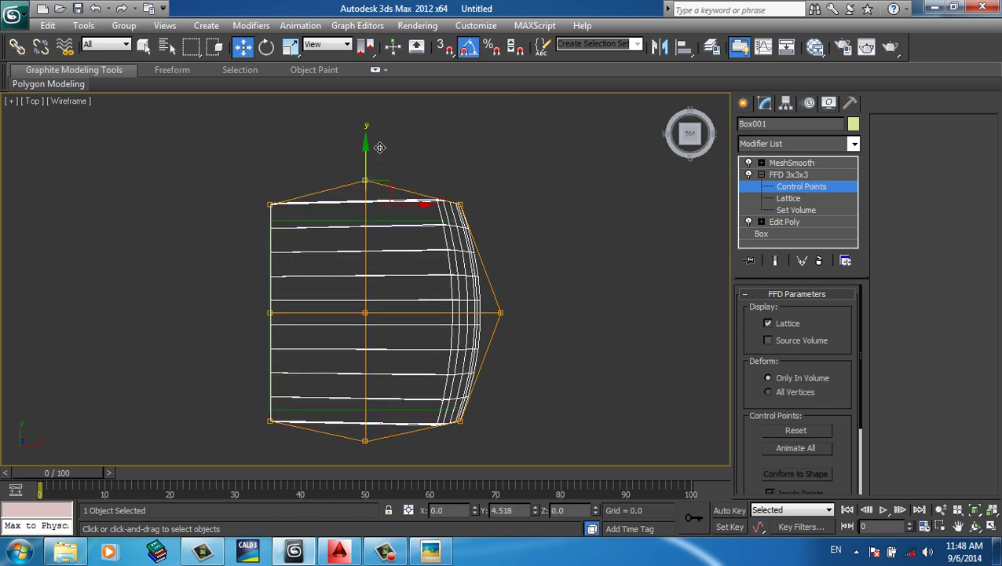
- Raise the lattice's centre control point into a dome in Perspective view
key("F3")
middle_click_drag(464, 351, 526, 241, "alt")
scroll(533, 309, "down", 3)
key("p")
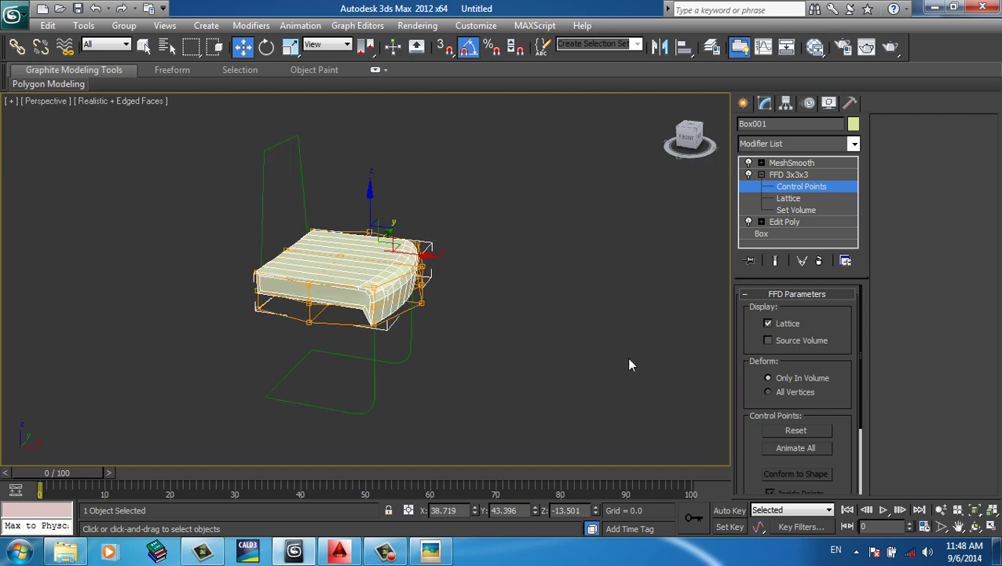
scroll(627, 357, "up", 5)
mouse_move(566, 283)
middle_mouse_down("alt")
mouse_move(470, 298)
mouse_move(484, 352)
mouse_move(401, 365)
mouse_move(325, 279)
middle_mouse_up("alt")
left_click(296, 274)
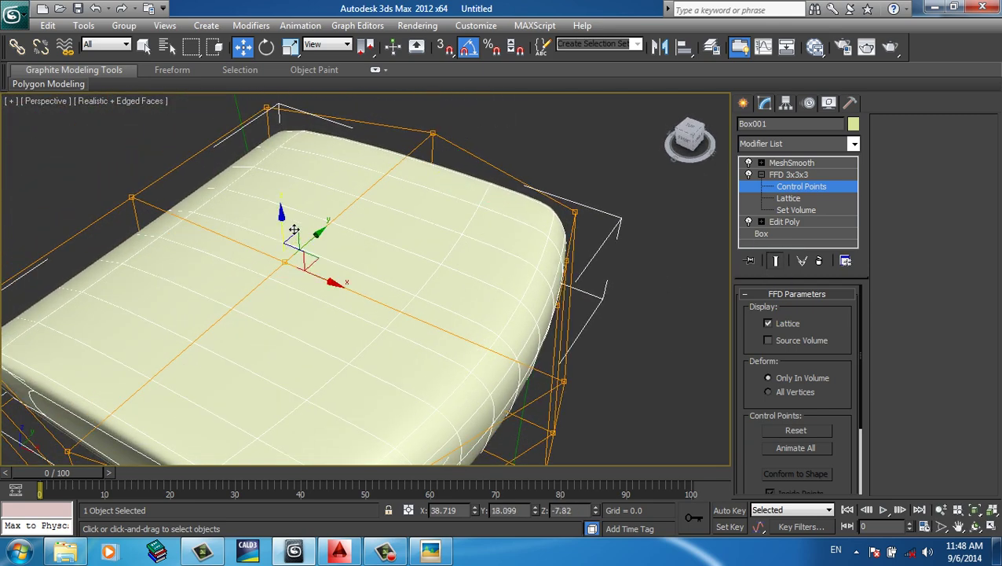
left_click_drag(293, 229, 294, 153)
middle_click_drag(294, 153, 380, 198, "alt")
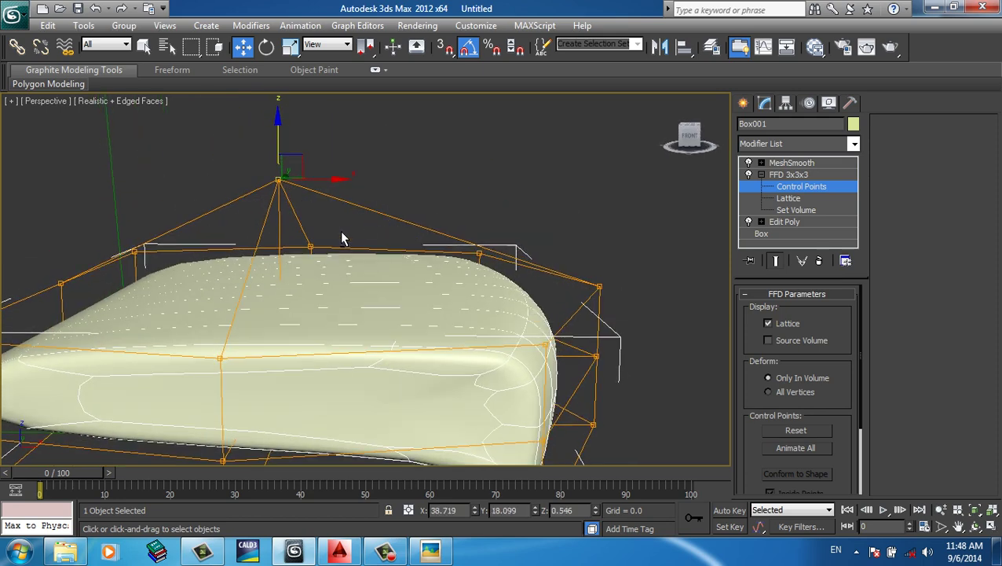
mouse_move(342, 238)
middle_mouse_down("alt")
mouse_move(436, 403)
mouse_move(472, 386)
middle_mouse_up("alt")
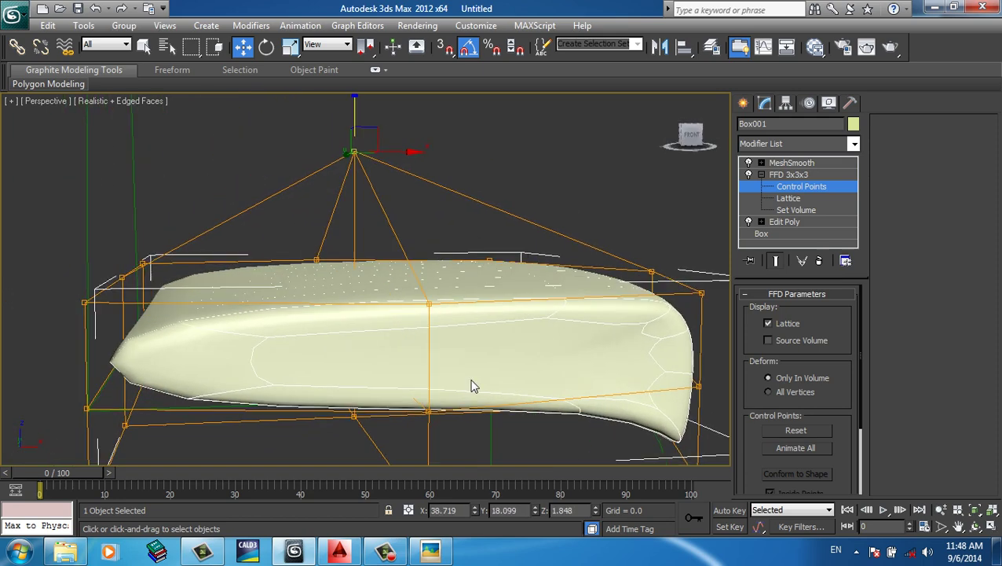
key("F3")
left_click(785, 221)
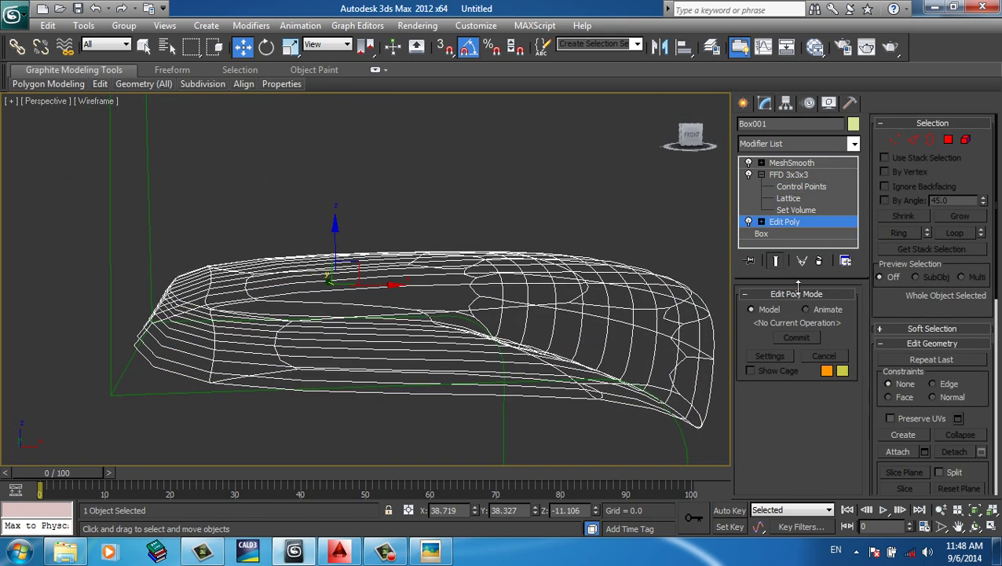
- Show the unsmoothed base mesh and select the seat's side and bottom edge loops
left_click(775, 260)
middle_click_drag(369, 314, 410, 334, "alt")
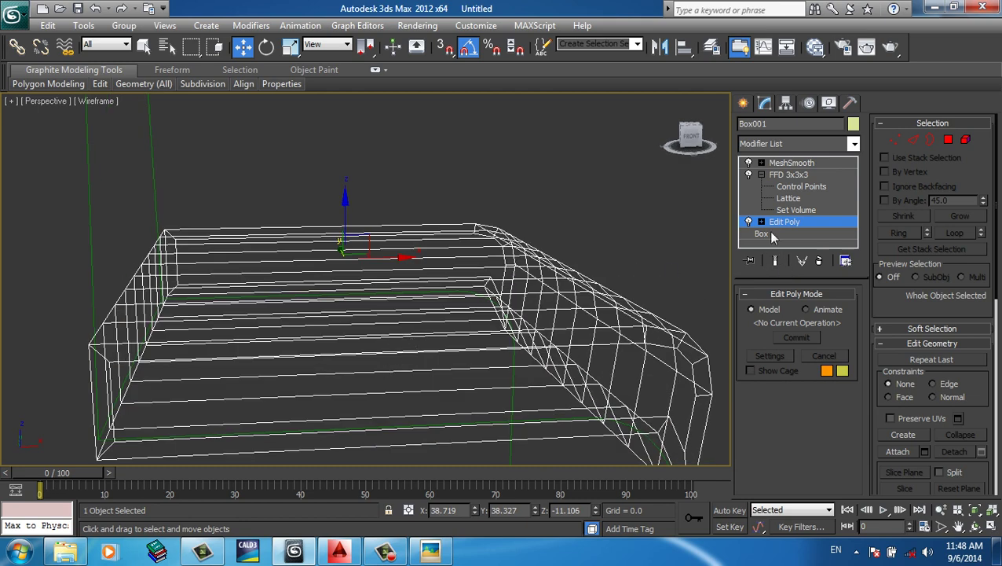
left_click(914, 139)
double_click(340, 361)
mouse_move(340, 361)
middle_mouse_down("alt")
mouse_move(425, 380)
mouse_move(428, 331)
mouse_move(358, 332)
middle_mouse_up("alt")
key("F3")
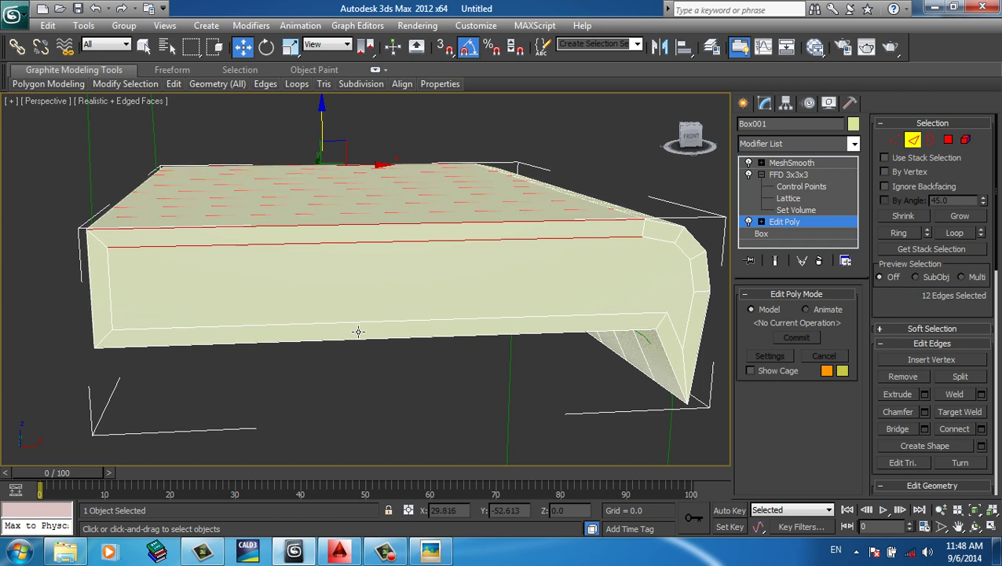
left_click(359, 330, "ctrl")
double_click(358, 331, "ctrl")
key("F3")
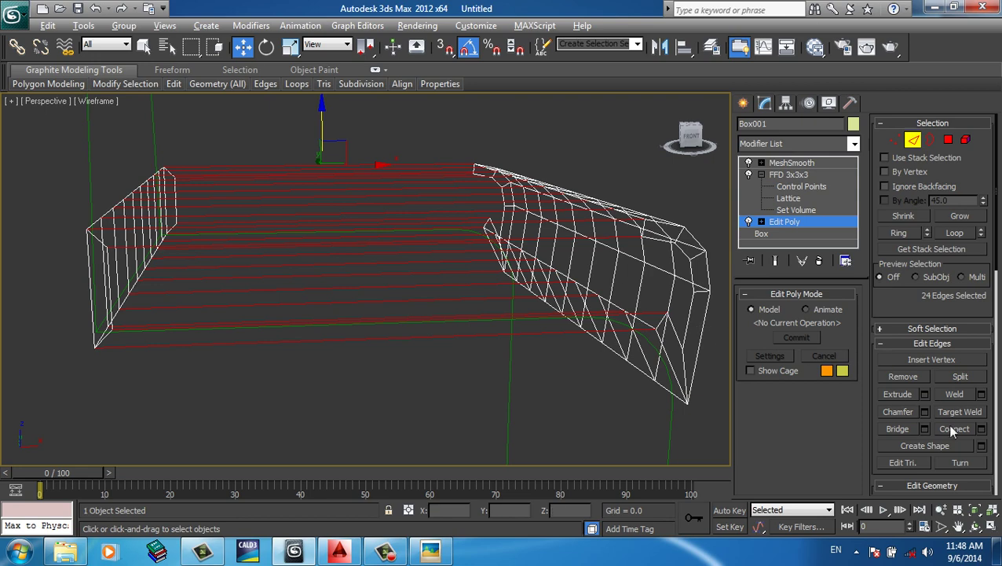
- Connect the selected loops with 7 new edges across the cushion
left_click(982, 429)
middle_click_drag(474, 313, 446, 326, "alt")
key("F3")
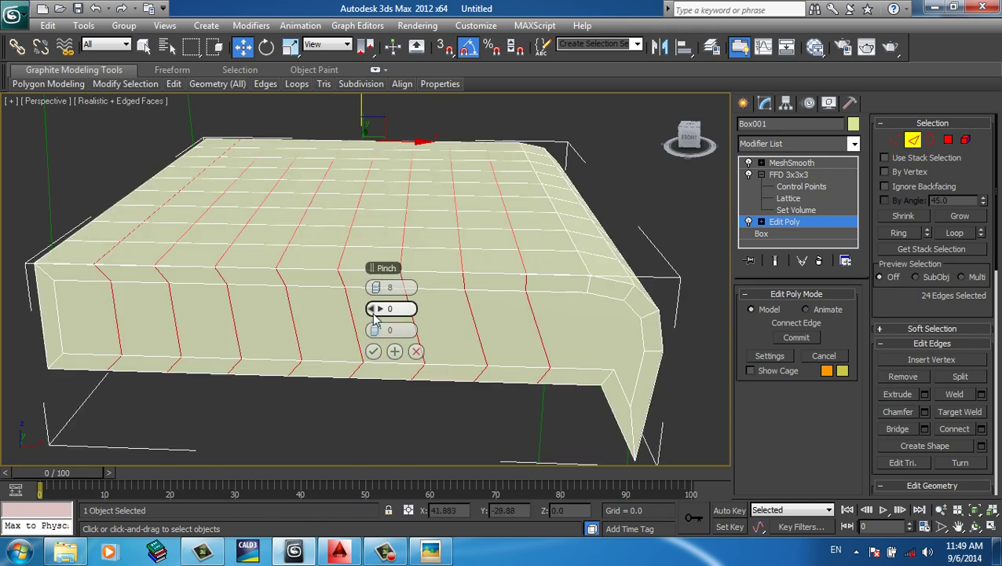
left_click(375, 289)
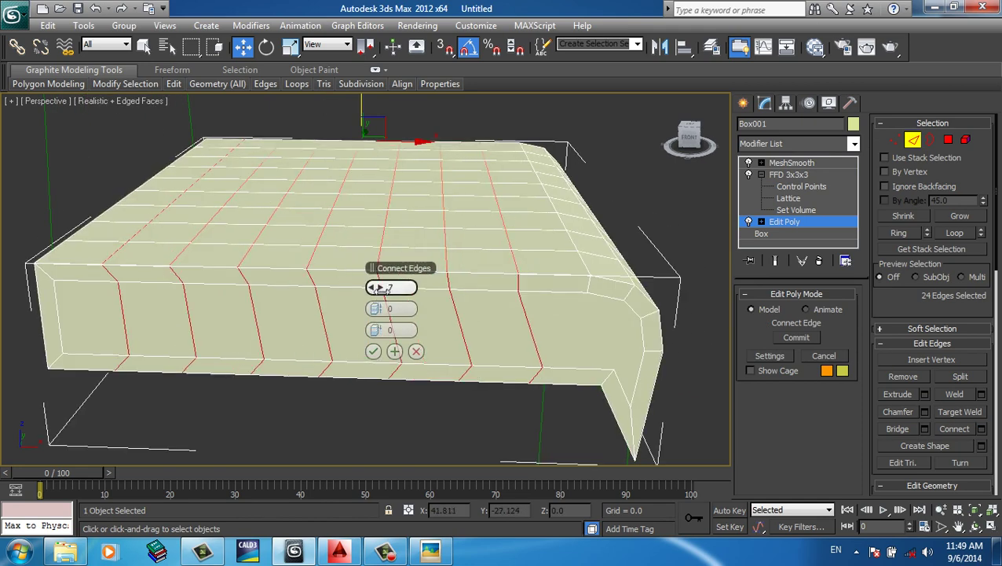
left_click(374, 288)
left_click(374, 352)
- Compare the smoothed cushion against the reference chair photo in Picasa
left_click(744, 103)
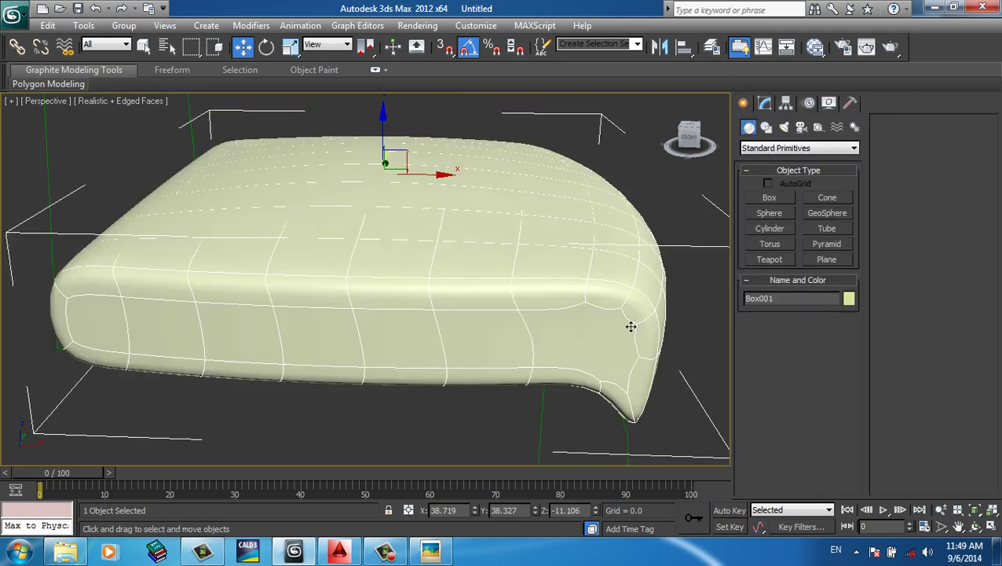
mouse_move(630, 326)
middle_mouse_down("alt")
mouse_move(537, 409)
mouse_move(453, 405)
middle_mouse_up("alt")
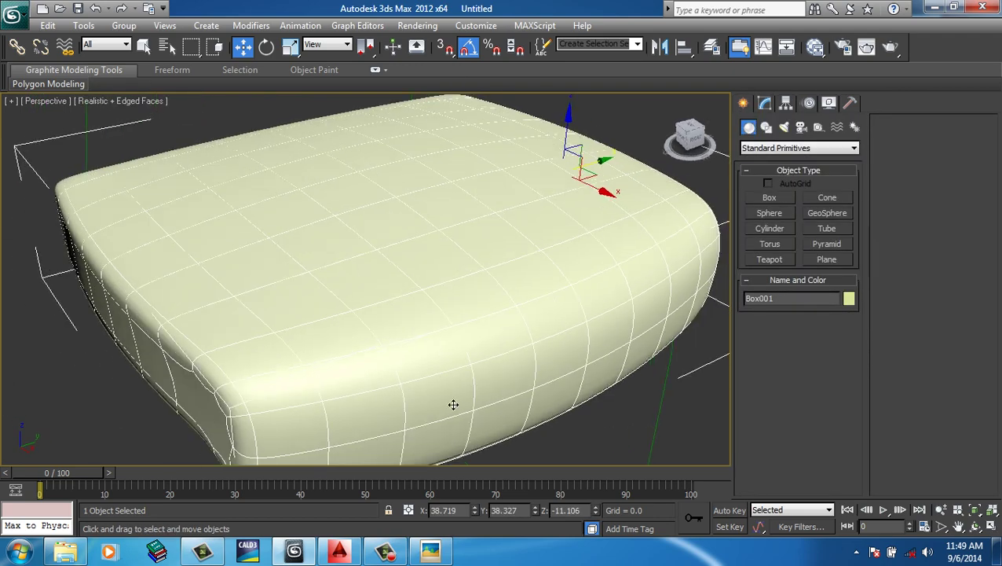
scroll(453, 405, "up", 5)
key("F4")
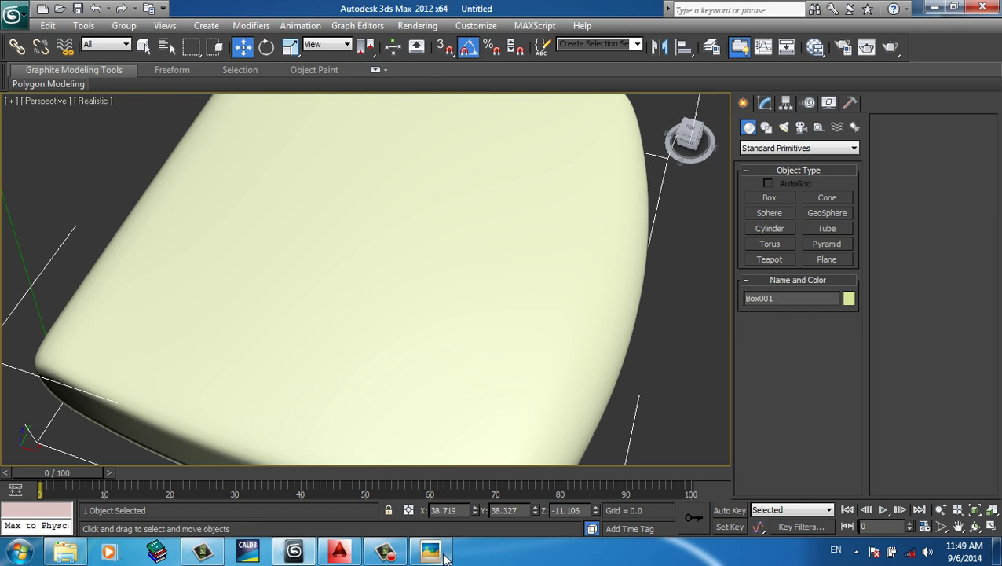
left_click(444, 555)
scroll(503, 307, "up", 2)
scroll(494, 334, "up", 2)
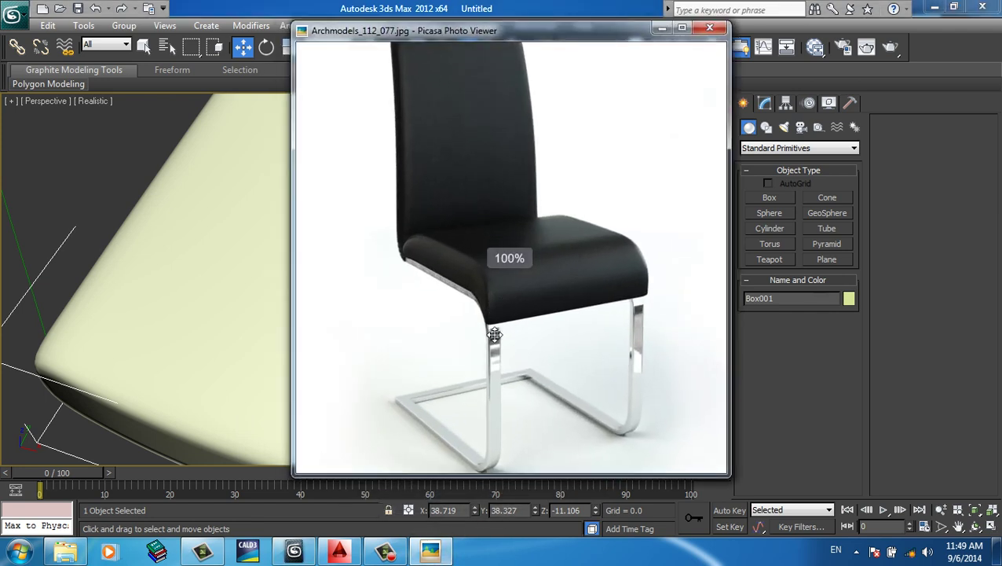
scroll(521, 355, "down", 2)
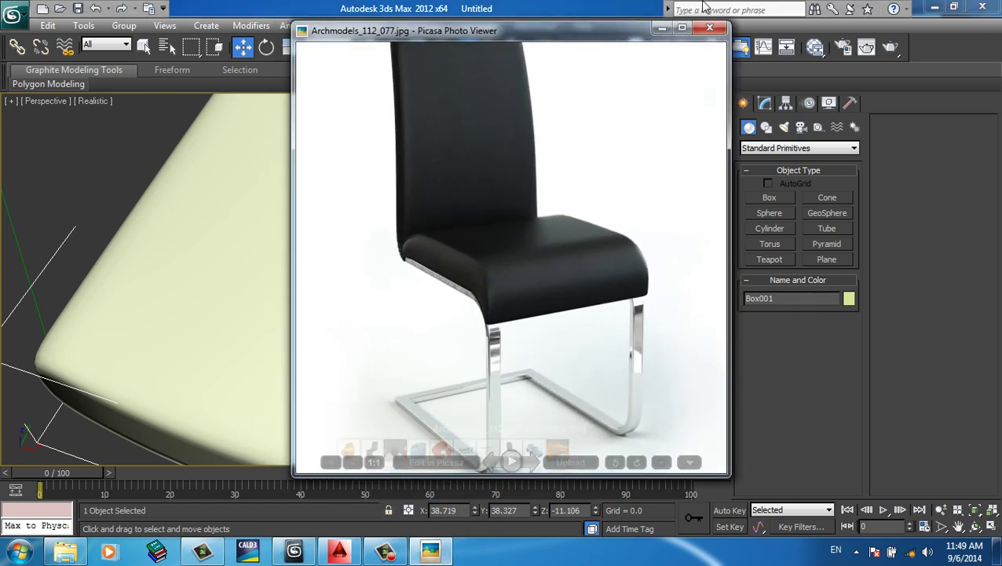
key("Escape")
key("F4")
middle_click_drag(479, 403, 577, 404)
- Select the first edge loop around the cushion's rim at the Edit Poly edge level
scroll(577, 405, "down", 10)
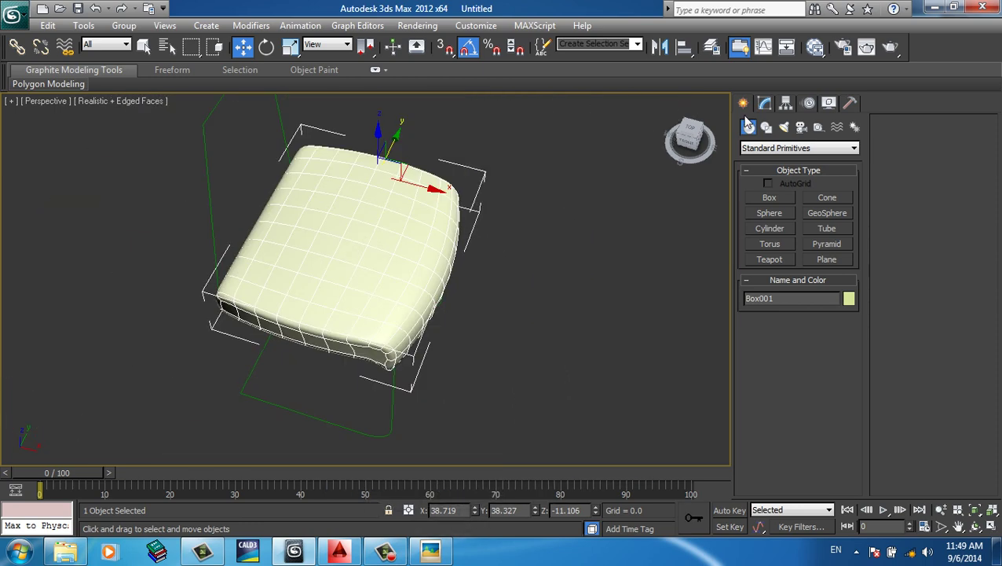
left_click(765, 103)
left_click(815, 224)
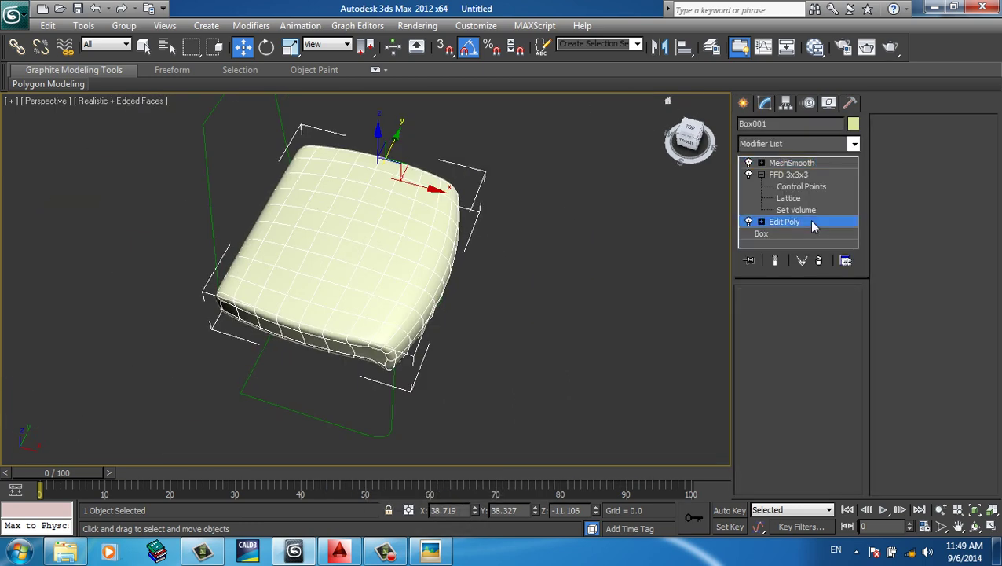
left_click(913, 139)
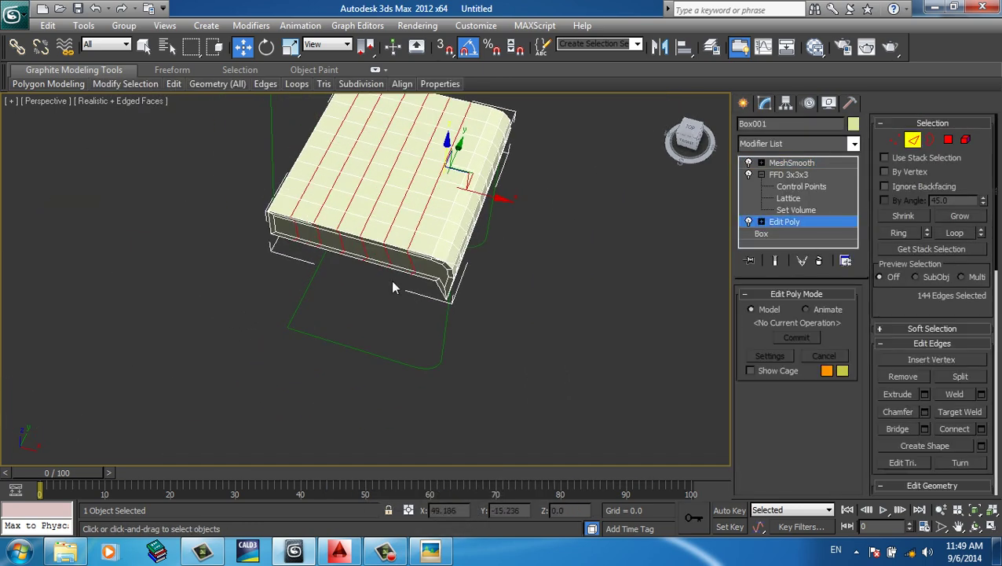
scroll(399, 342, "up", 5)
scroll(411, 347, "up", 3)
left_click(411, 347)
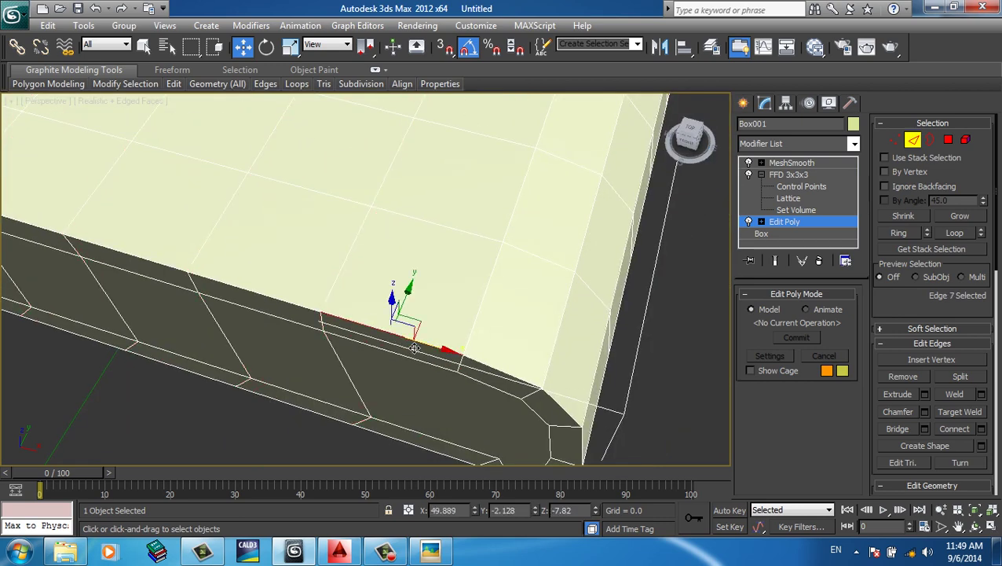
double_click(415, 348)
- Add a second rim edge loop to the selection
scroll(416, 330, "down", 3)
scroll(440, 306, "down", 2)
scroll(424, 294, "down", 2)
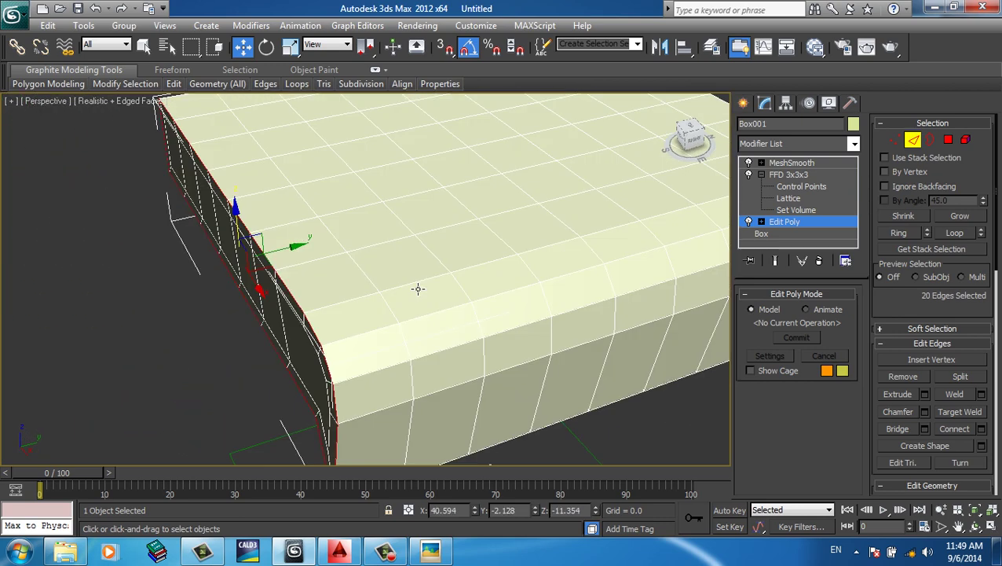
middle_click_drag(430, 325, 494, 264, "alt")
key("F3")
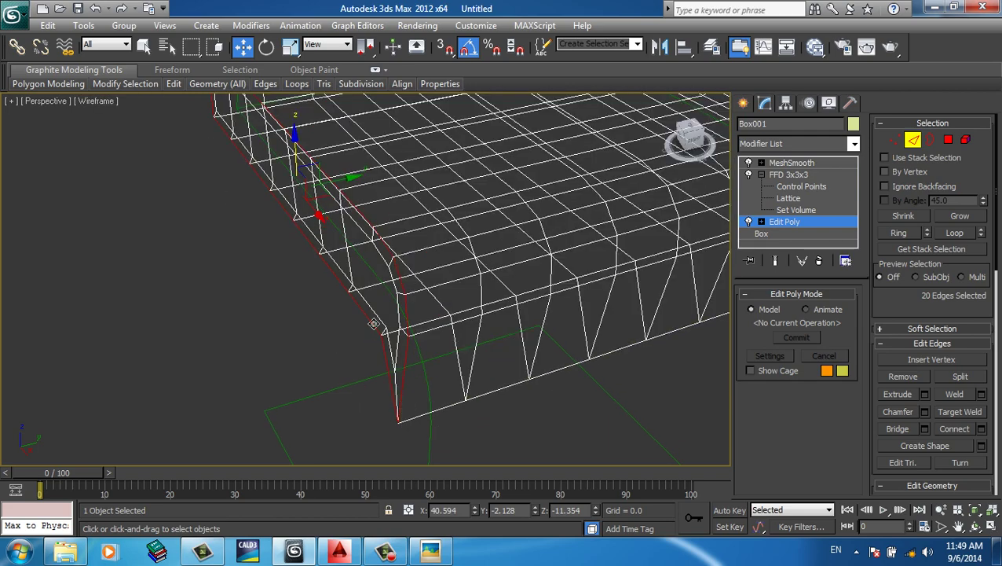
mouse_move(373, 323)
middle_mouse_down("alt")
mouse_move(117, 375)
mouse_move(416, 342)
middle_mouse_up("alt")
scroll(416, 342, "up", 2)
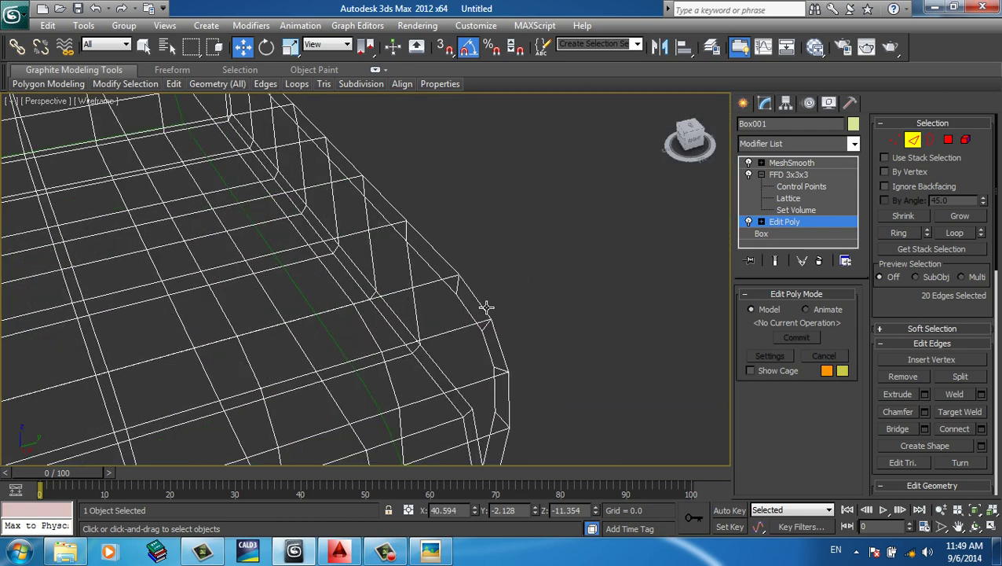
double_click(467, 292, "ctrl")
- Check both selected rim loops from side and top, and begin an edge Extrude
scroll(423, 315, "down", 3)
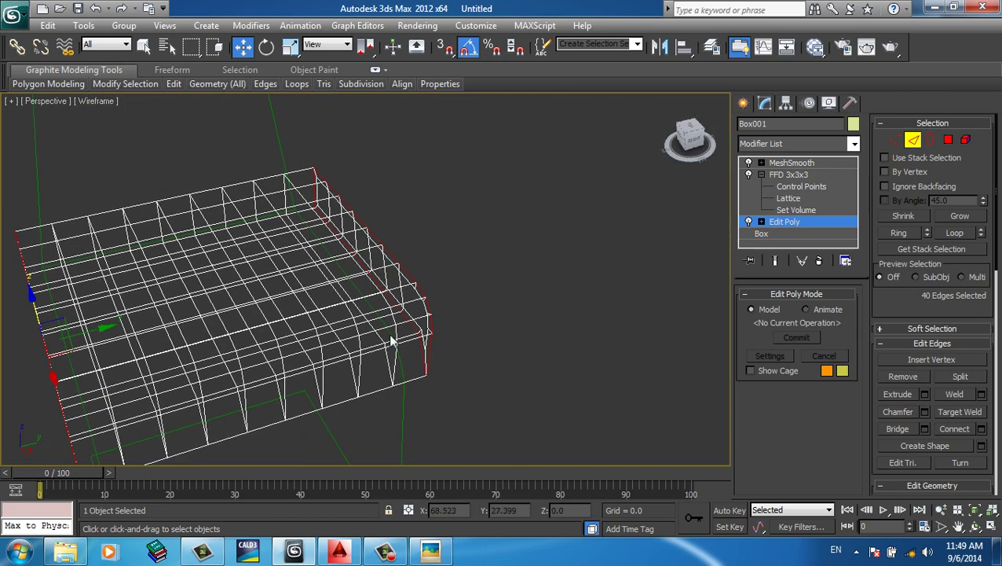
middle_click_drag(391, 338, 153, 365, "alt")
scroll(268, 360, "up", 4)
middle_click_drag(268, 359, 399, 298, "alt")
key("F3")
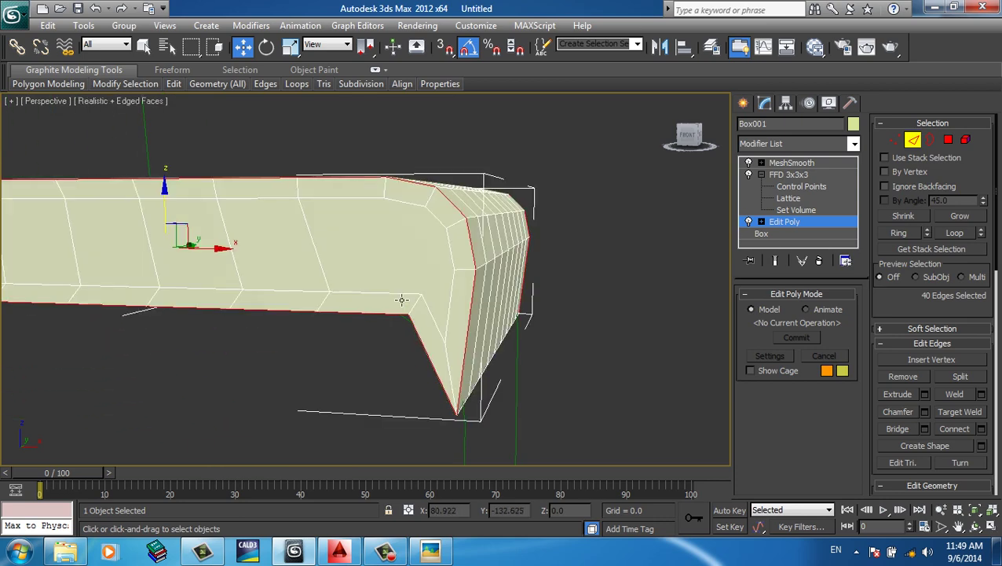
mouse_move(331, 270)
middle_mouse_down("alt")
mouse_move(300, 277)
mouse_move(439, 224)
middle_mouse_up("alt")
scroll(462, 303, "up", 3)
middle_click_drag(462, 303, 542, 330, "alt")
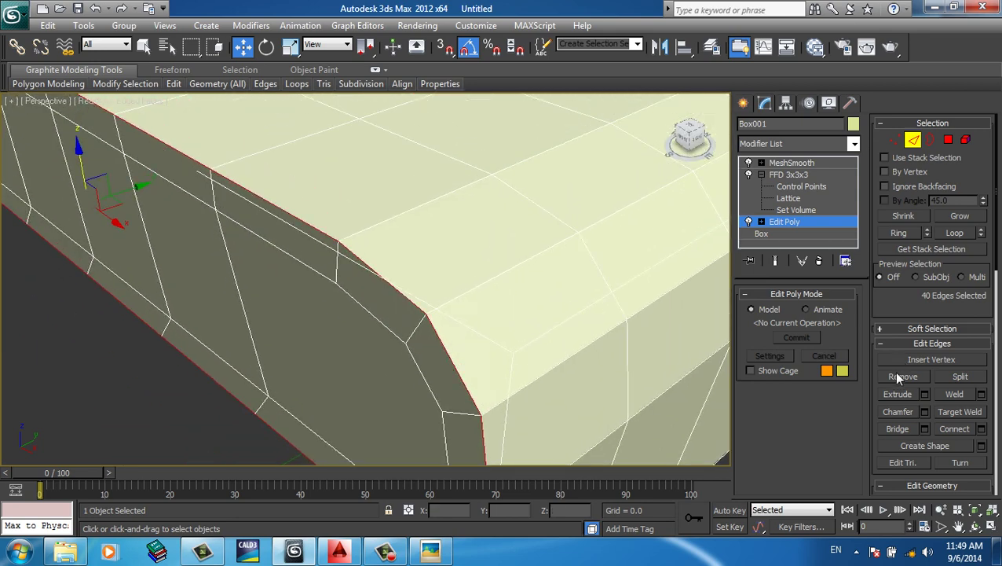
left_click(925, 395)
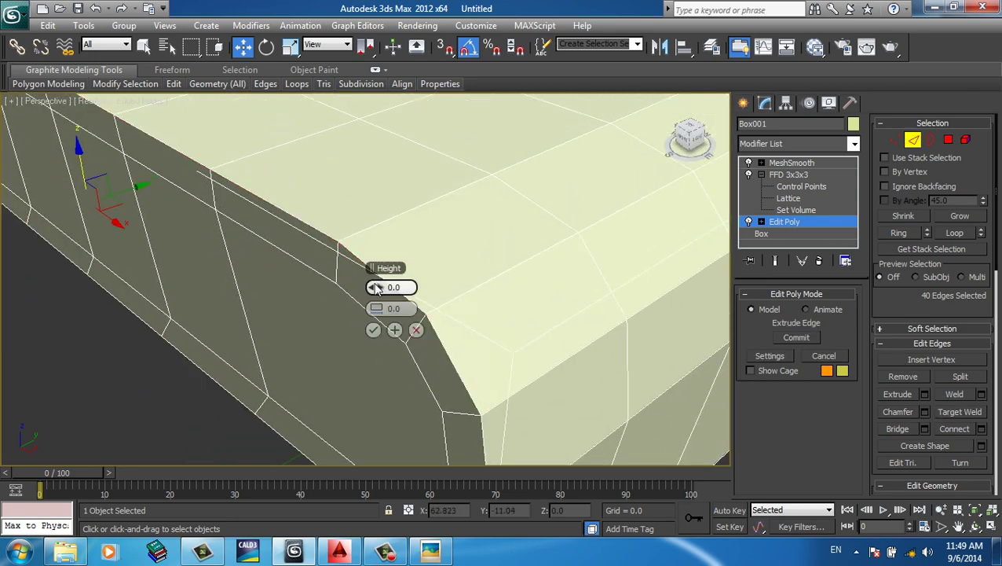
- Extrude the cushion's two rim loops, setting a rough groove height and width
left_click_drag(375, 287, 375, 236)
mouse_move(511, 317)
middle_mouse_down("alt")
mouse_move(486, 294)
mouse_move(456, 303)
middle_mouse_up("alt")
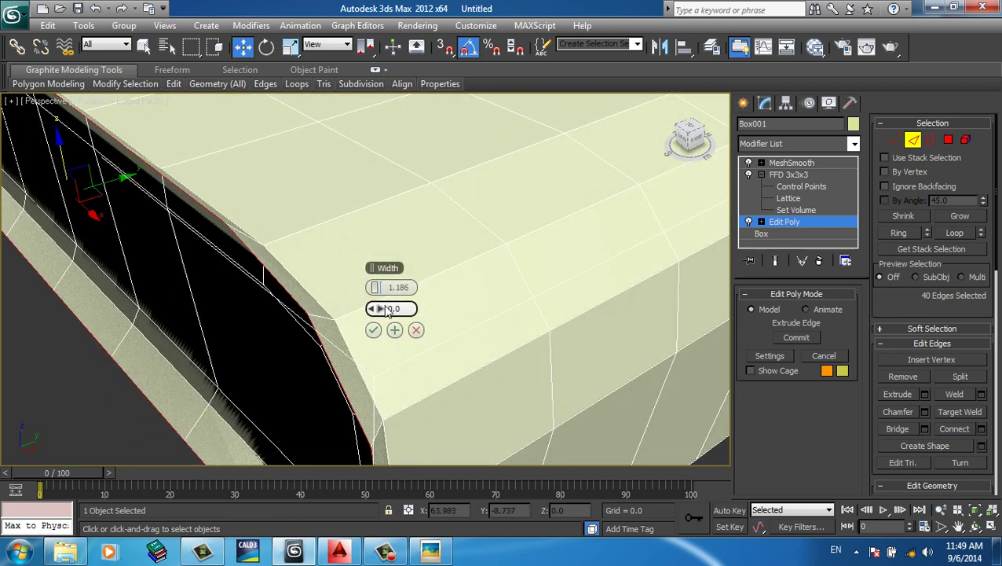
left_click_drag(386, 310, 370, 292)
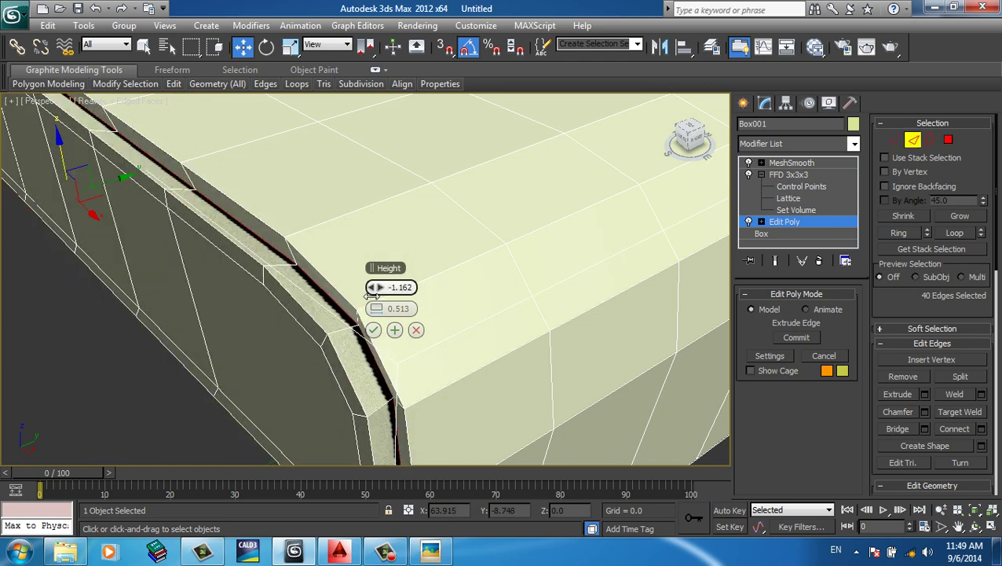
mouse_move(438, 336)
middle_mouse_down("alt")
mouse_move(452, 309)
mouse_move(443, 338)
mouse_move(407, 302)
middle_mouse_up("alt")
left_click_drag(385, 310, 385, 310)
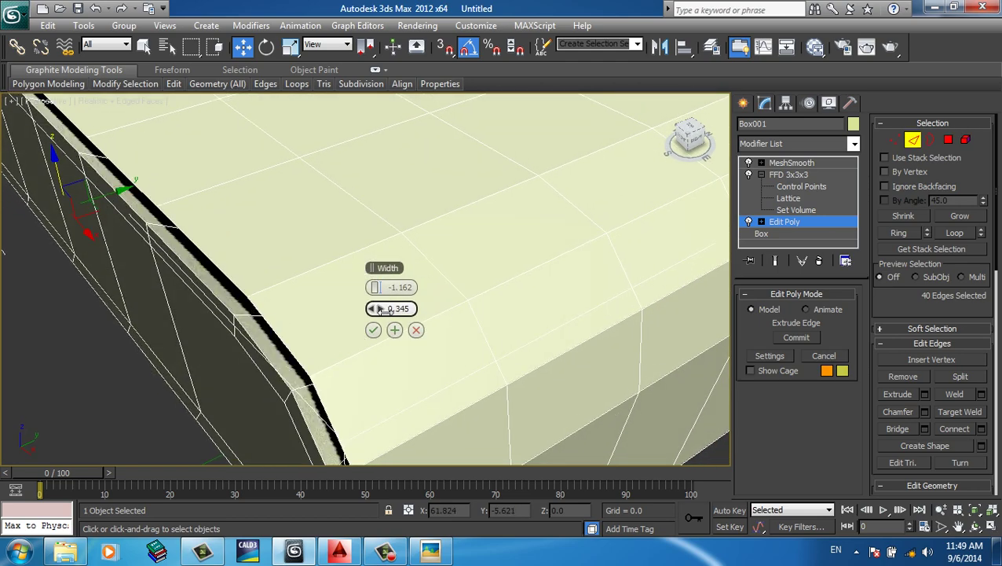
- Settle the seam groove at height -2.336 and width 0.355, then confirm
key("F4")
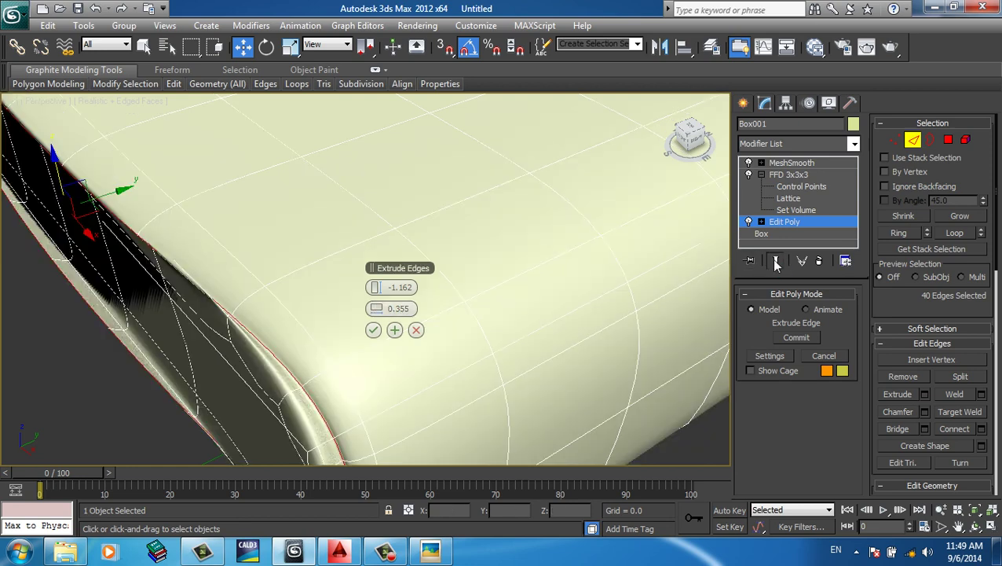
mouse_move(549, 330)
middle_mouse_down("alt")
mouse_move(559, 340)
mouse_move(552, 315)
mouse_move(582, 320)
mouse_move(406, 303)
middle_mouse_up("alt")
scroll(580, 330, "down", 5)
key("F4")
scroll(551, 316, "up", 4)
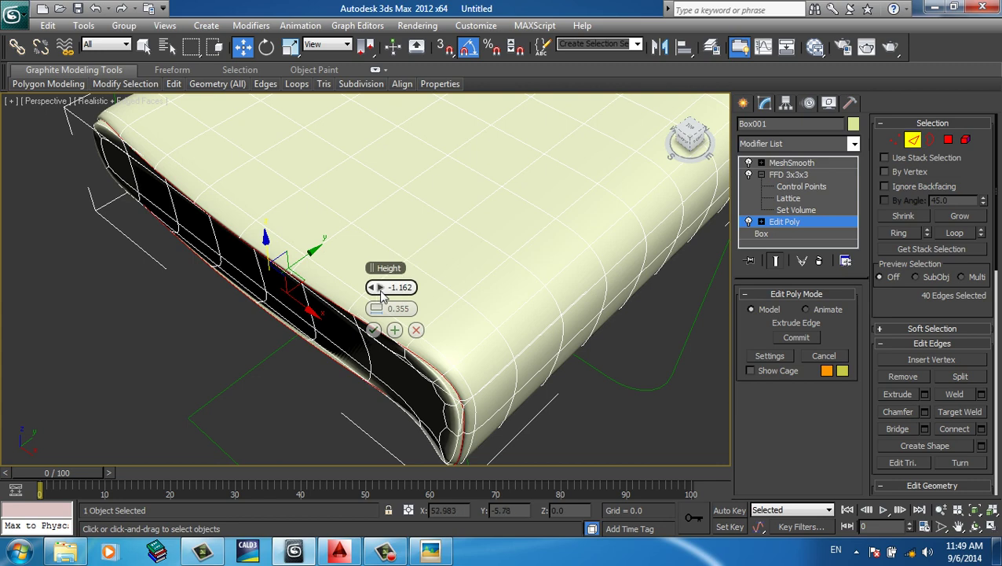
left_click_drag(379, 291, 378, 292)
key("F4")
mouse_move(497, 347)
middle_mouse_down("alt")
mouse_move(545, 333)
mouse_move(413, 366)
middle_mouse_up("alt")
key("F4")
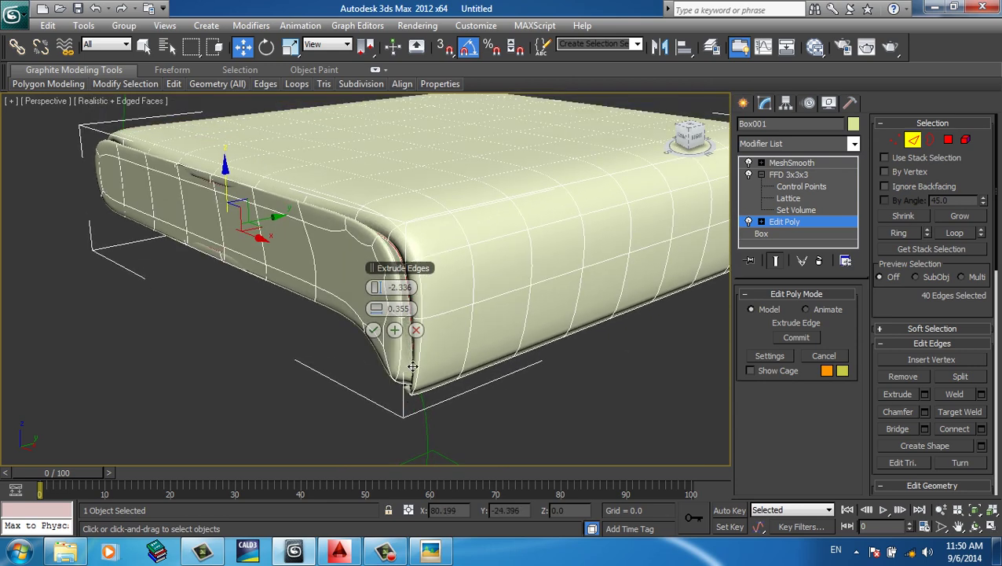
left_click(416, 330)
scroll(463, 299, "up", 5)
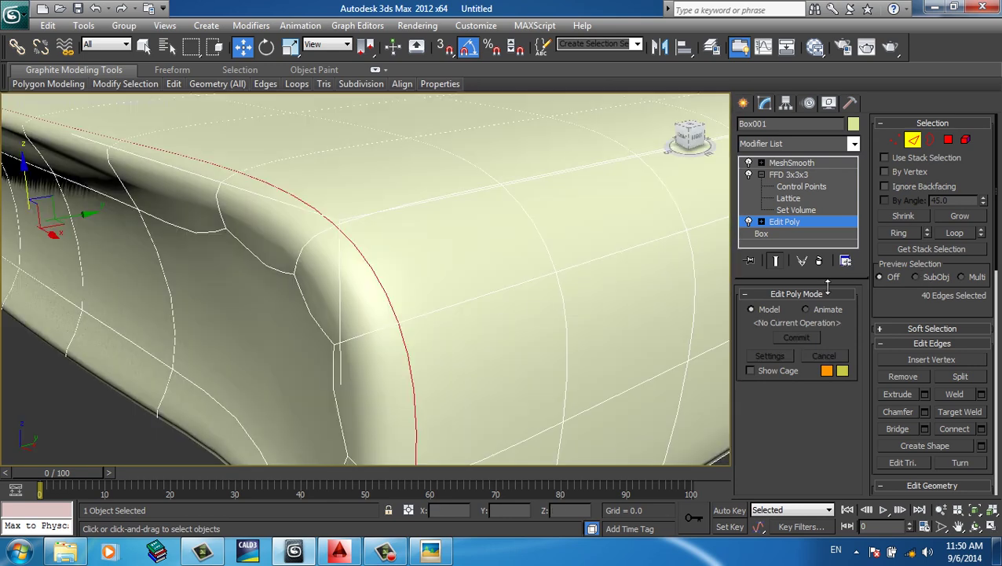
- Chamfer the selected rim edge loops by 0.258 on the unsmoothed cage
left_click(778, 262)
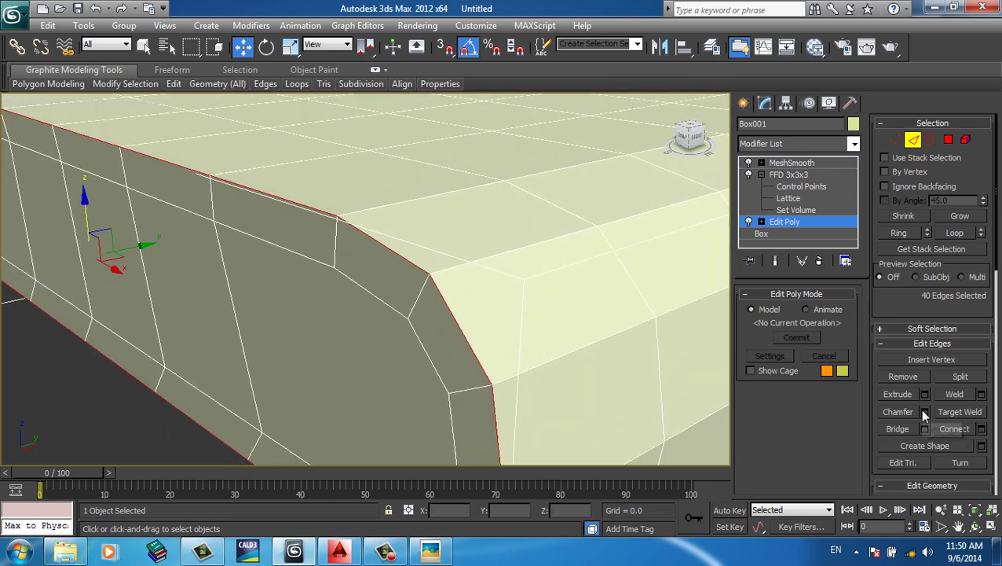
left_click(924, 411)
left_click_drag(380, 287, 386, 289)
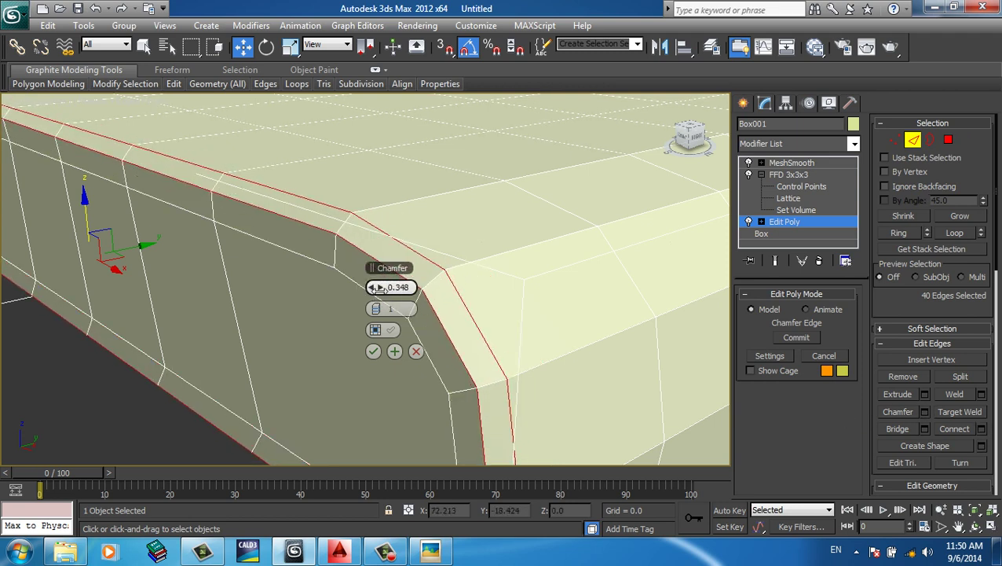
left_click_drag(380, 288, 379, 311)
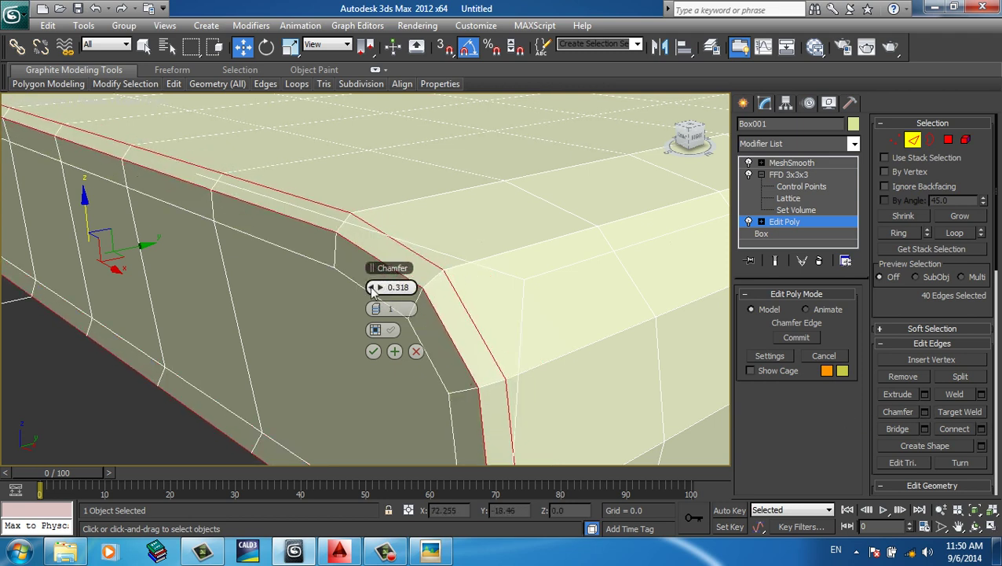
left_click(373, 352)
left_click(924, 411)
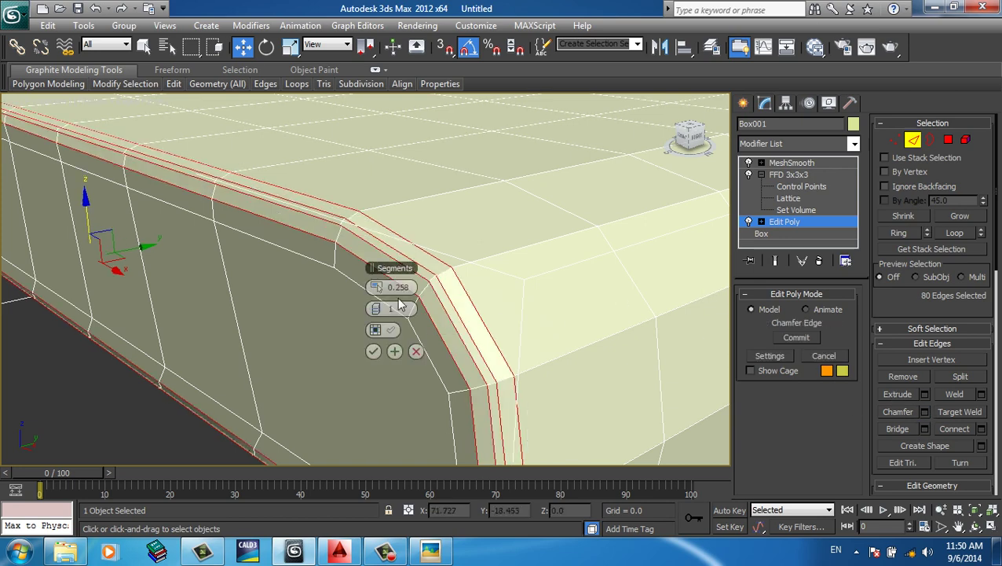
left_click(416, 351)
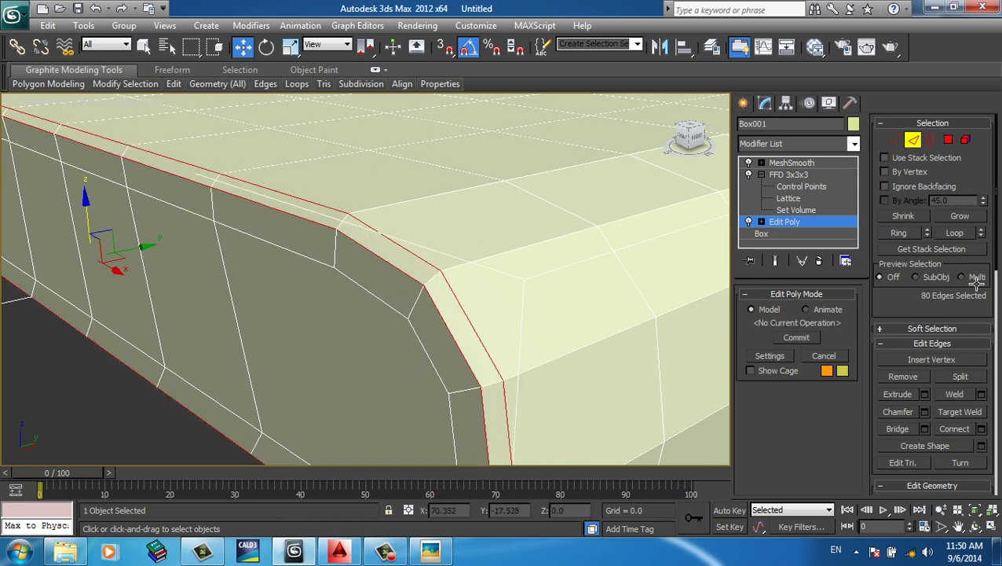
- Extrude the chamfered edges to height -1.833 and width 0.08, viewing the smoothed result
left_click(925, 394)
left_click_drag(380, 288, 381, 307)
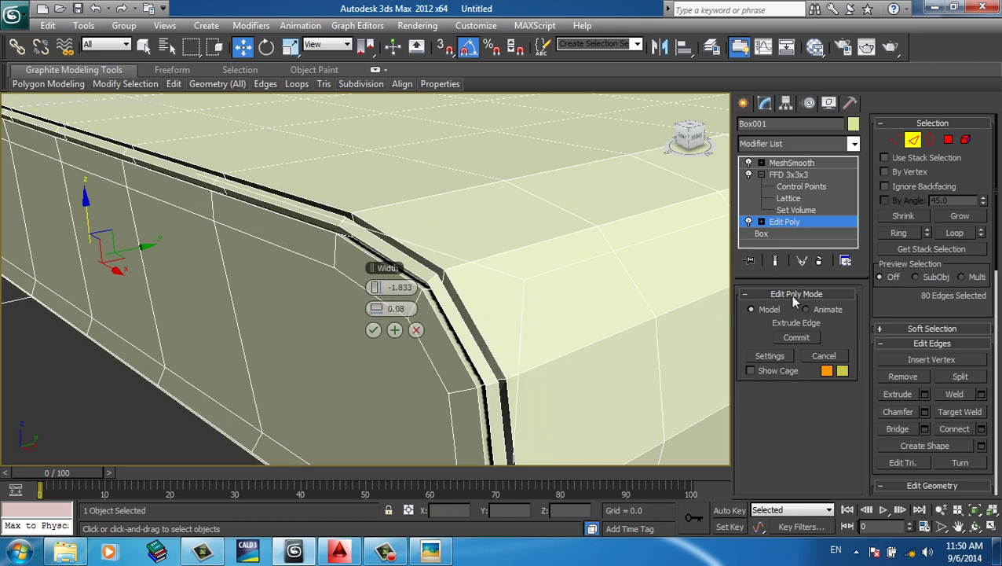
left_click(776, 260)
key("z")
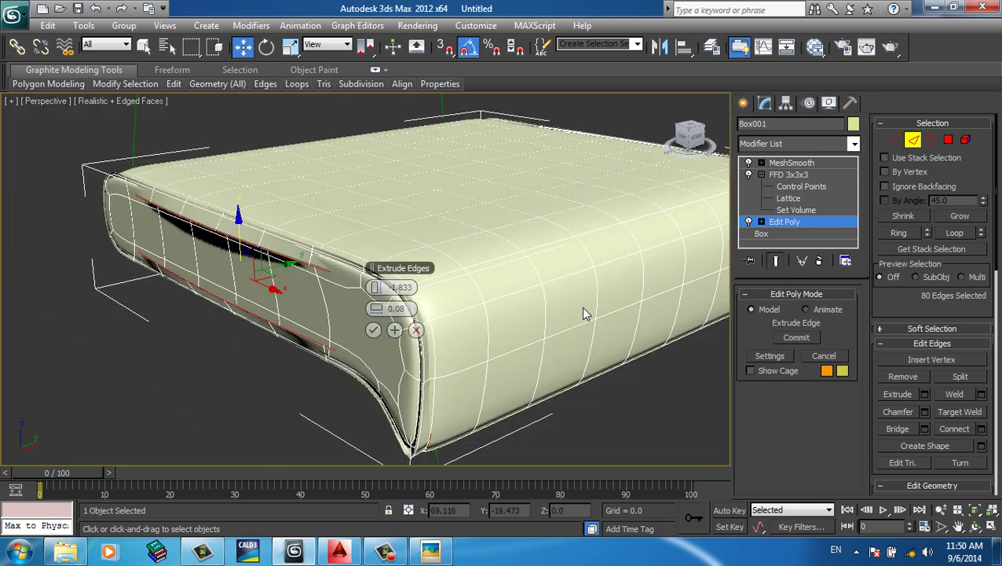
key("F3")
- Leave Edge level to work on the whole cushion in shaded view
scroll(459, 304, "up", 4)
left_click(373, 330)
key("F3")
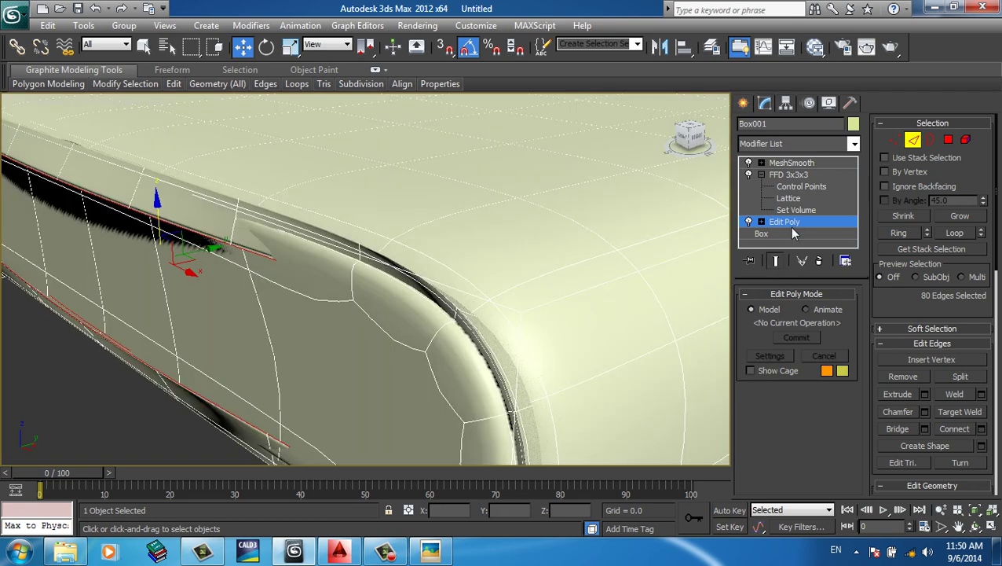
left_click(796, 223)
middle_click_drag(682, 262, 477, 361)
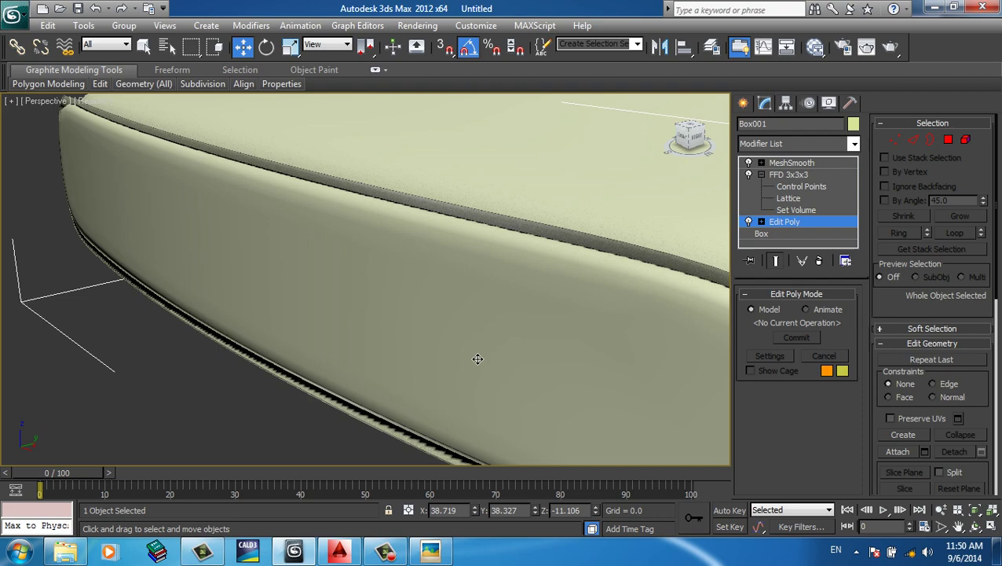
- Orbit beneath the cushion so its fold runs vertically in view
left_click(217, 378)
mouse_move(217, 377)
middle_mouse_down()
mouse_move(476, 356)
mouse_move(427, 310)
middle_mouse_up()
key("F4")
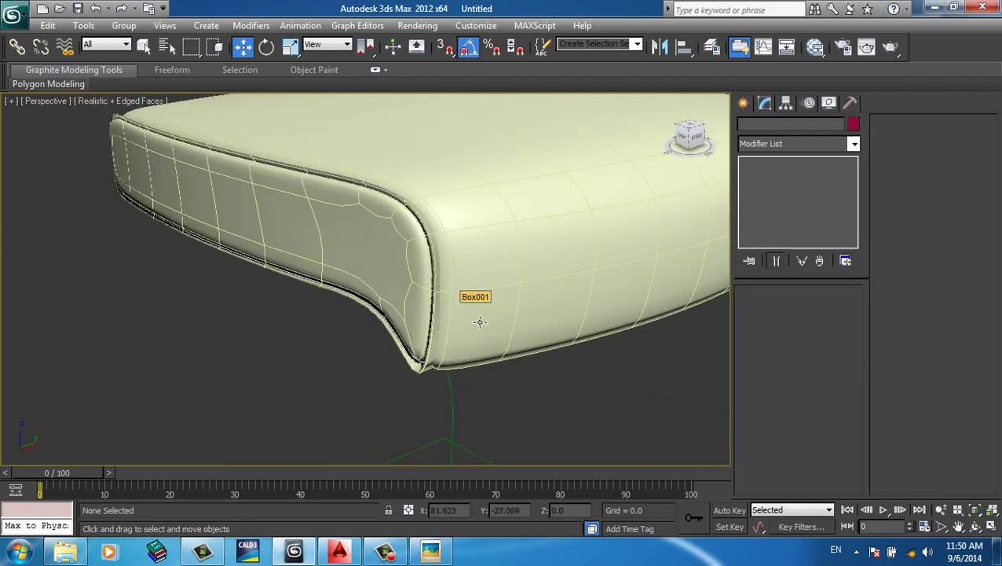
scroll(503, 315, "up", 3)
left_click(578, 304)
middle_click_drag(577, 304, 591, 239, "alt")
scroll(448, 235, "up", 3)
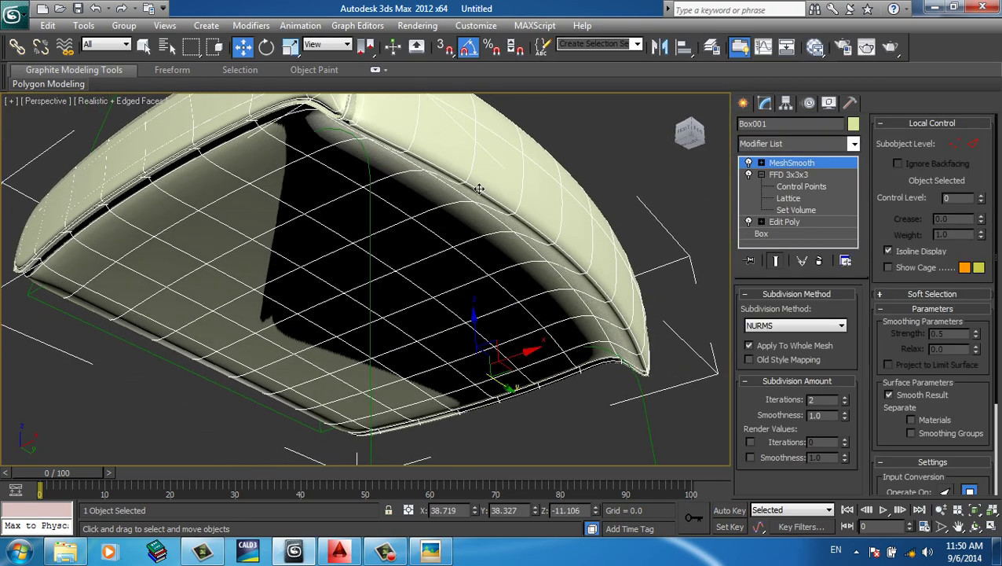
scroll(448, 235, "up", 3)
scroll(448, 235, "up", 3)
middle_click_drag(486, 346, 448, 351, "alt")
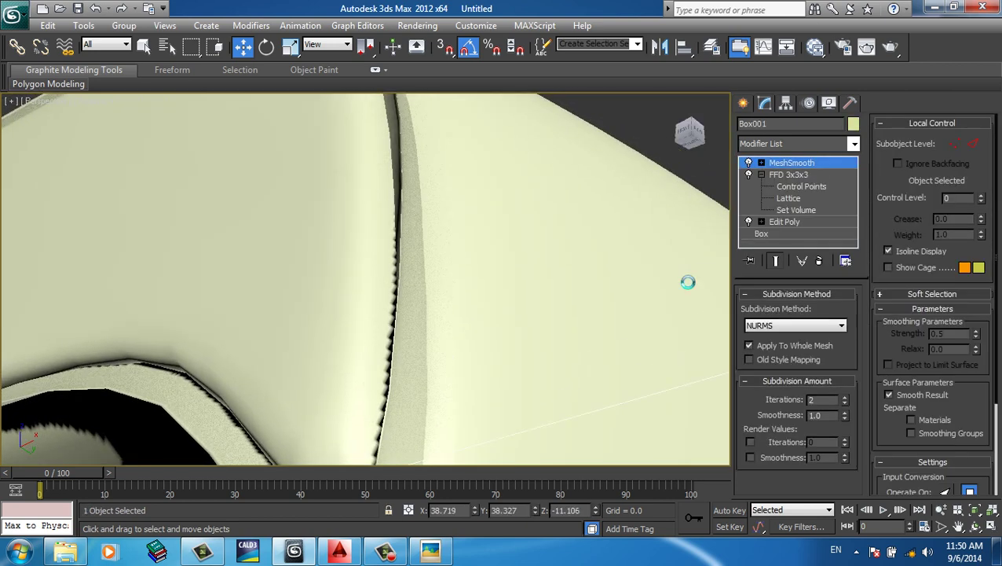
middle_click_drag(688, 282, 676, 275, "alt")
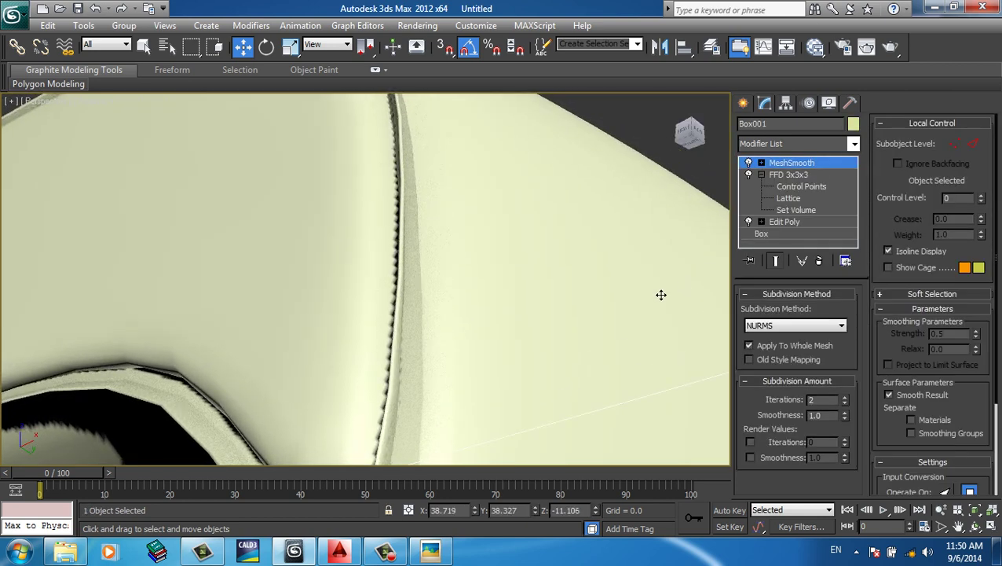
- Select the 80-edge loop around the cushion's fold at Edge level
key("F4")
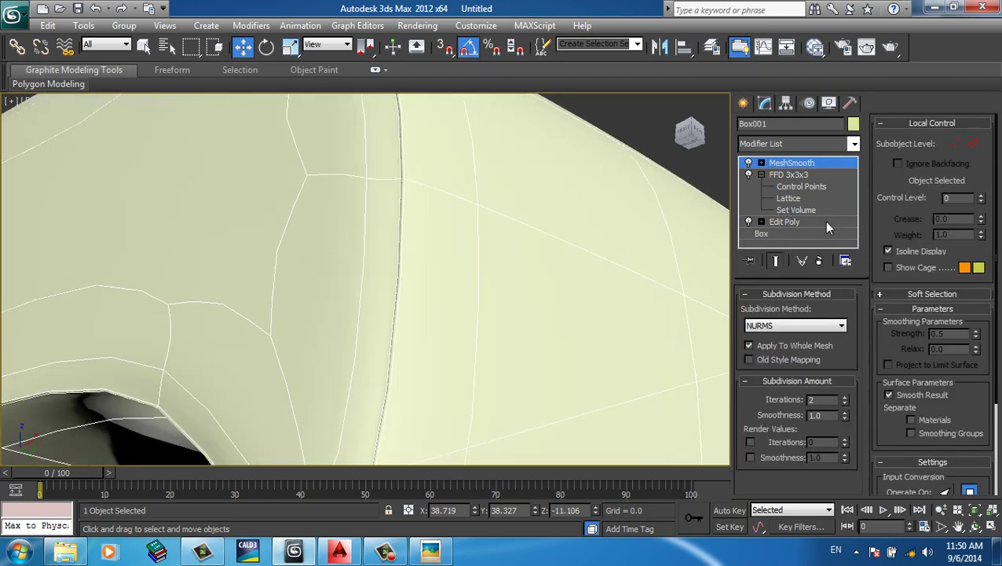
key("2")
key("F3")
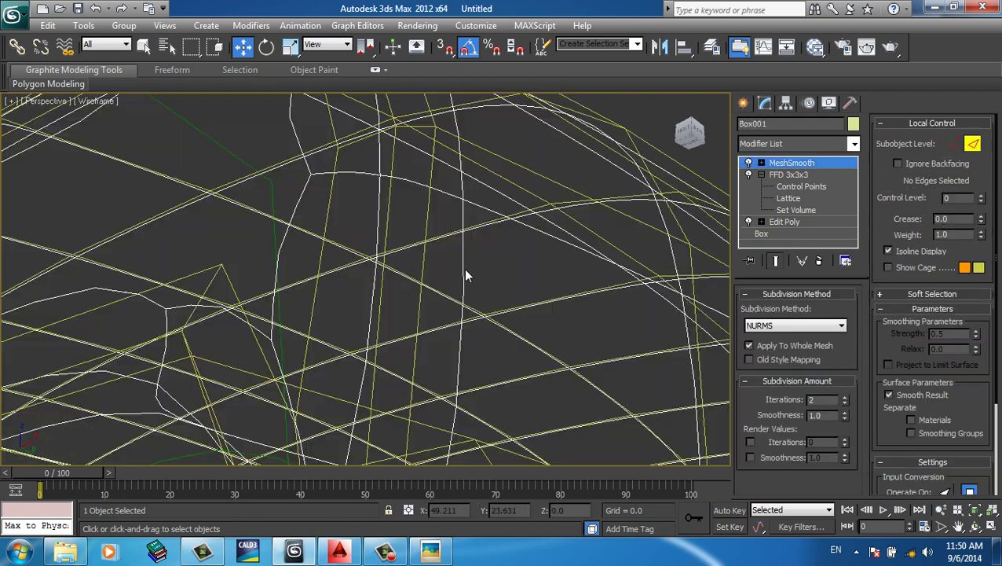
key("F3")
left_click(786, 223)
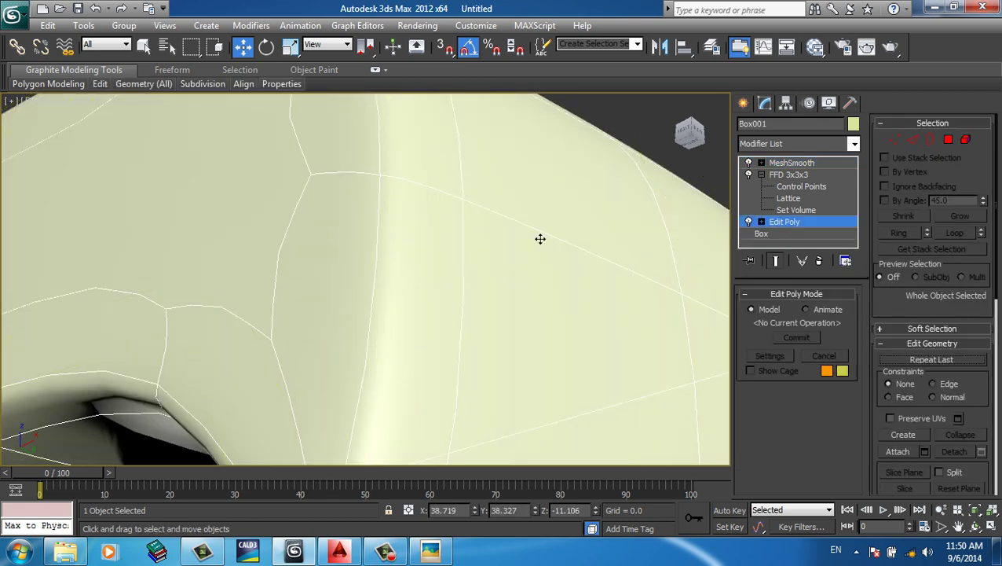
key("2")
double_click(380, 266)
scroll(380, 266, "down", 2)
mouse_move(381, 266)
middle_mouse_down("alt")
mouse_move(402, 310)
mouse_move(382, 338)
mouse_move(427, 336)
mouse_move(494, 246)
mouse_move(479, 180)
mouse_move(503, 193)
middle_mouse_up("alt")
- Extrude the fold loop to height -1.665 with zero width as a second groove
key("bracketleft")
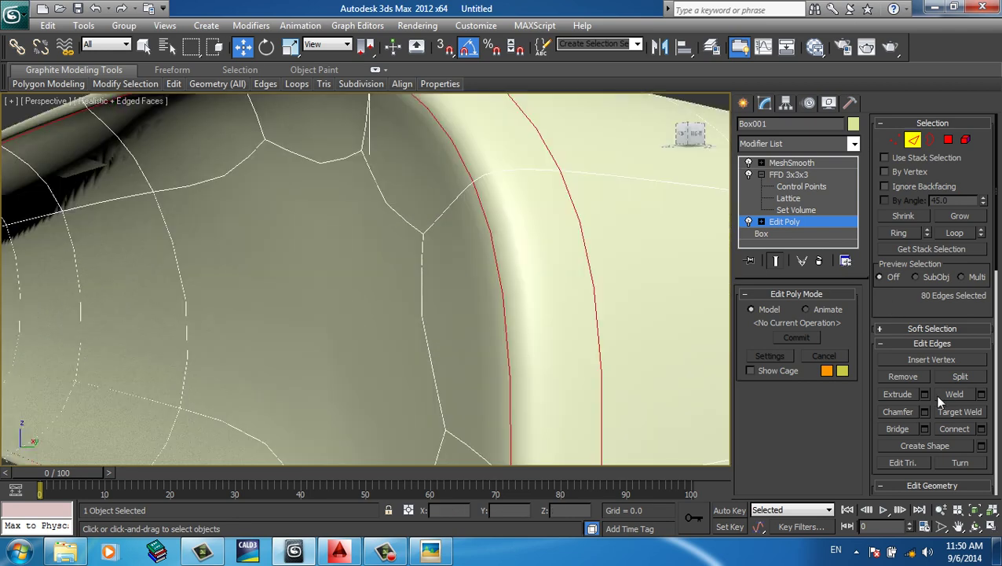
left_click(925, 393)
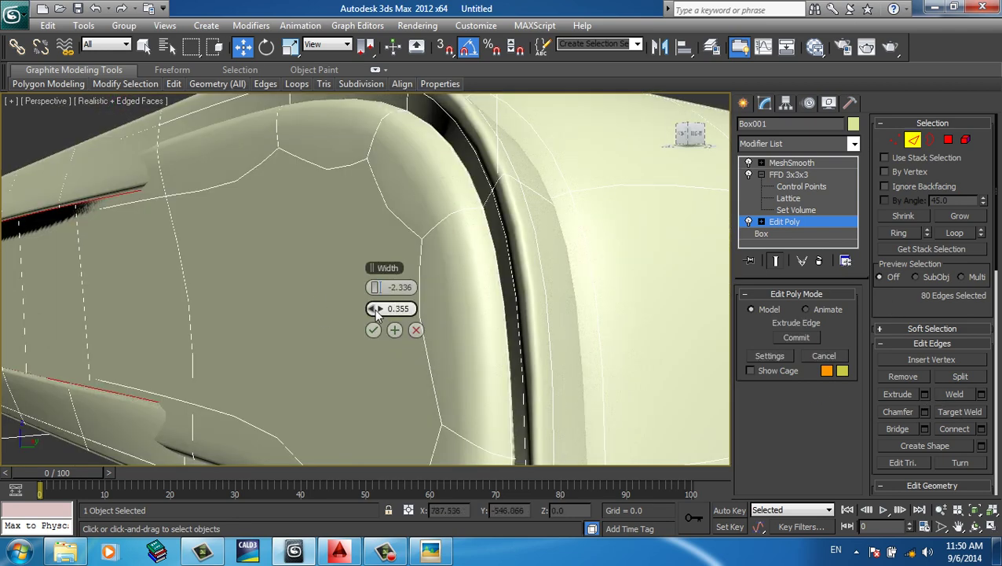
right_click(376, 309)
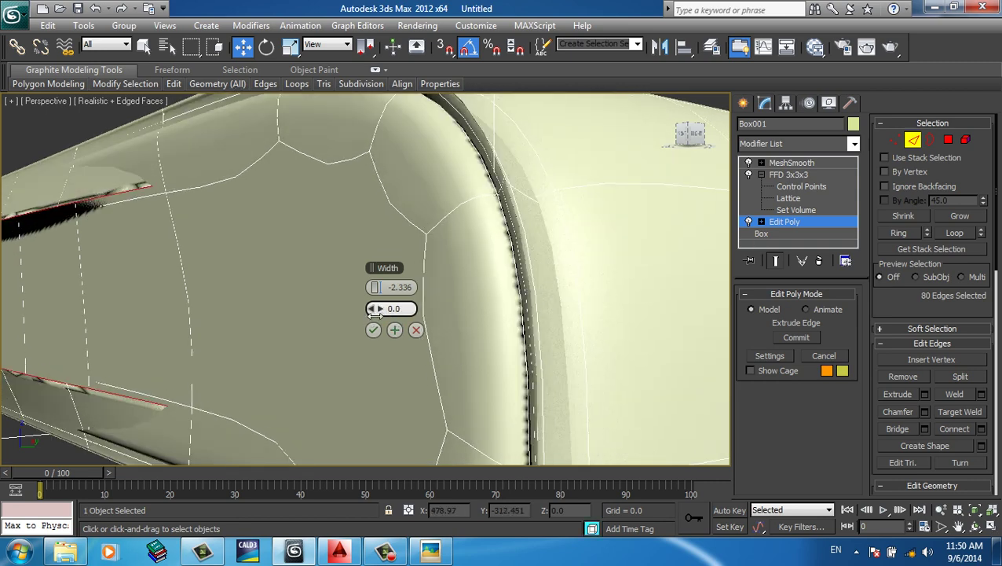
left_click_drag(376, 288, 379, 287)
scroll(379, 287, "down", 5)
mouse_move(379, 287)
middle_mouse_down("alt")
mouse_move(493, 235)
mouse_move(466, 242)
mouse_move(405, 229)
mouse_move(352, 256)
mouse_move(347, 283)
middle_mouse_up("alt")
key("F4")
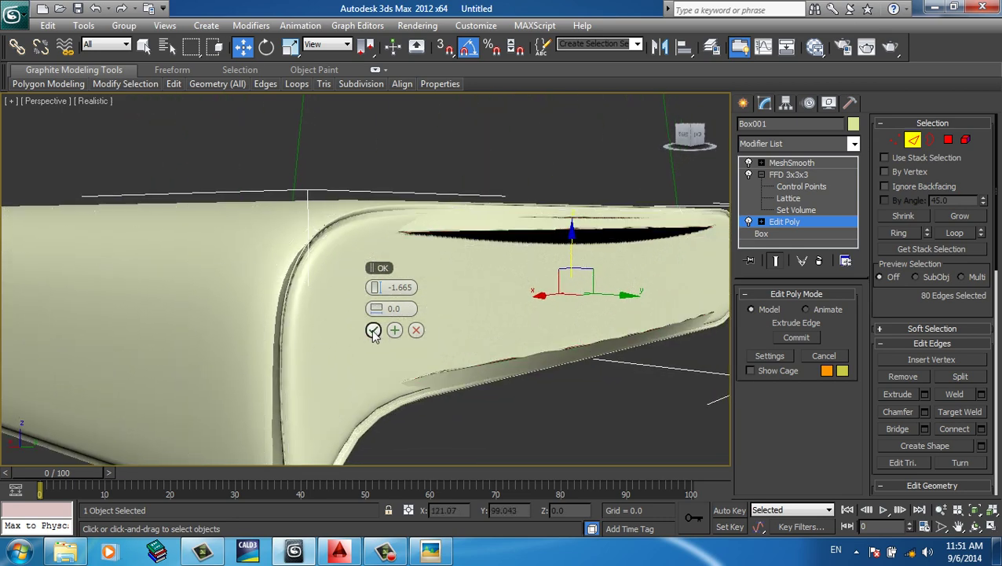
left_click(373, 331)
- Leave Edge level and look down on the whole grooved cushion
left_click(786, 223)
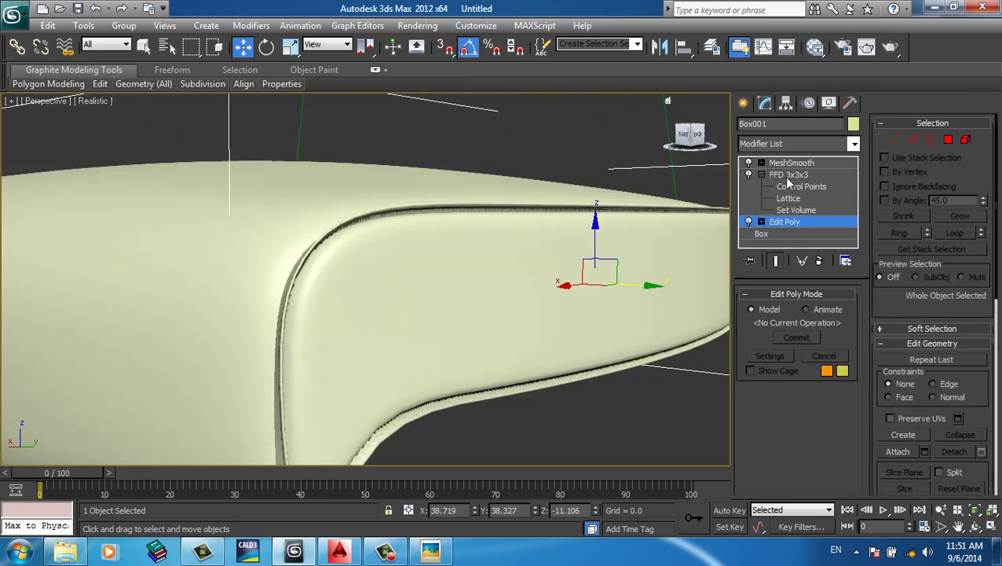
mouse_move(502, 267)
middle_mouse_down("alt")
mouse_move(440, 271)
mouse_move(510, 287)
mouse_move(537, 256)
mouse_move(535, 405)
middle_mouse_up("alt")
scroll(418, 274, "down", 3)
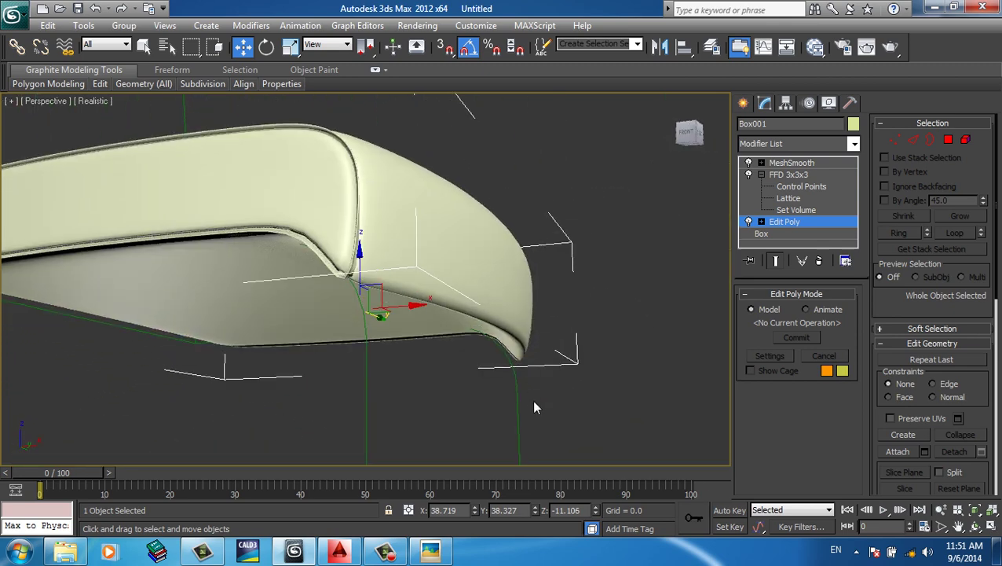
left_click(535, 405)
scroll(530, 360, "down", 5)
mouse_move(530, 360)
middle_mouse_down("alt")
mouse_move(467, 336)
mouse_move(437, 396)
mouse_move(469, 401)
middle_mouse_up("alt")
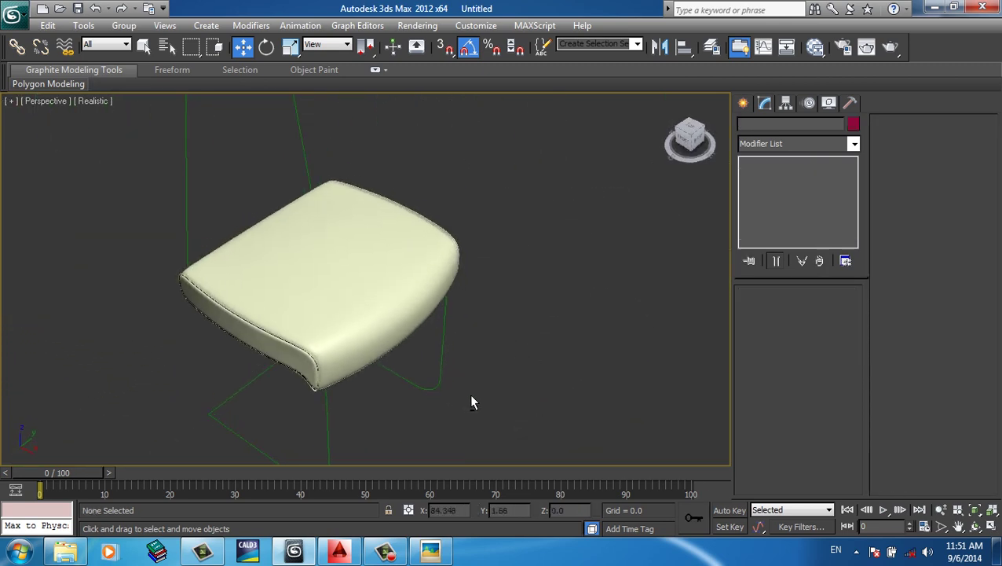
- Orbit close around the finished cushion to inspect its grooves
key("F4")
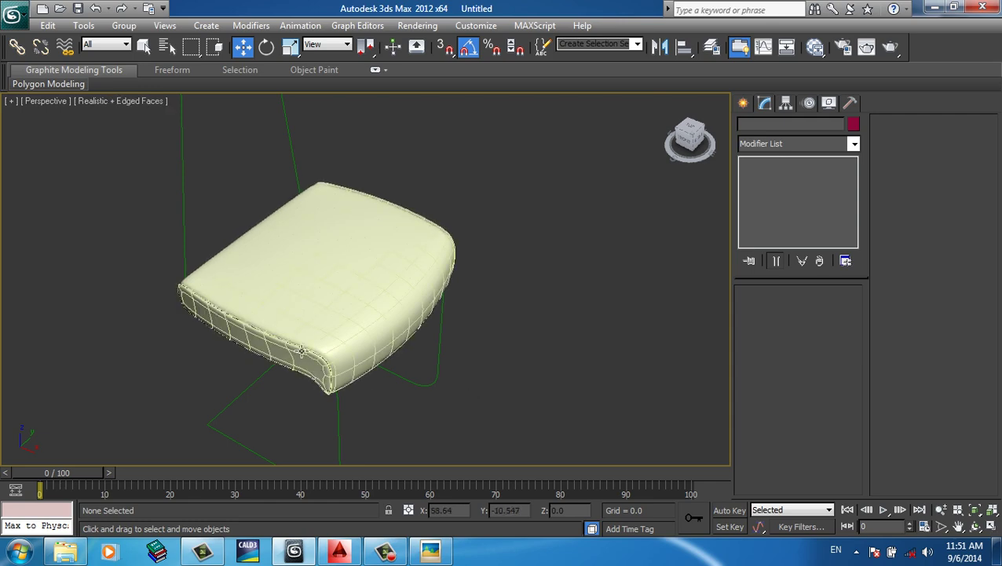
key("F4")
left_click(284, 304)
middle_click_drag(284, 304, 406, 380, "alt")
scroll(406, 380, "down", 3)
scroll(406, 380, "up", 6)
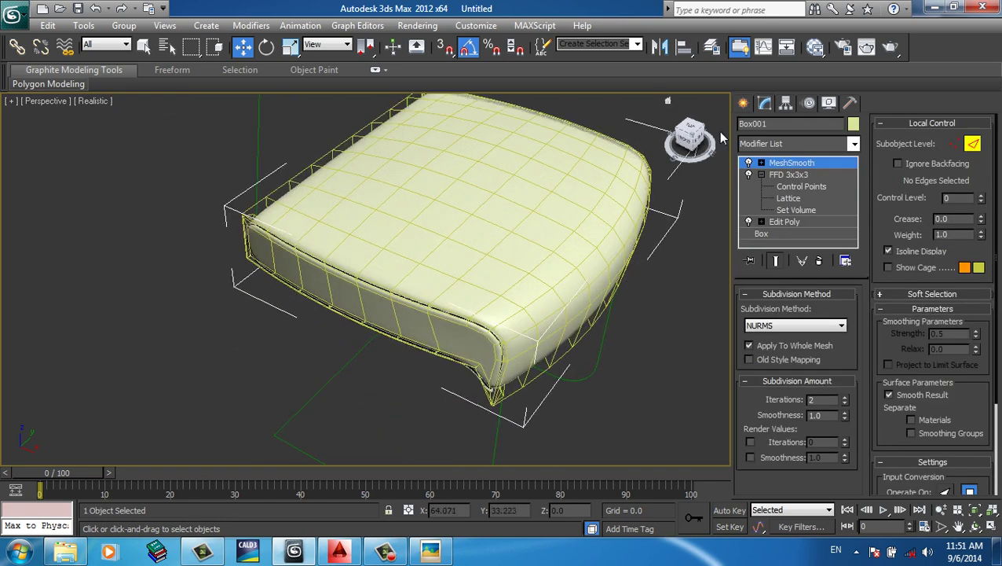
left_click(377, 440)
- Check the reference chair photo, then bring up Rectangle001's settings
left_click(431, 561)
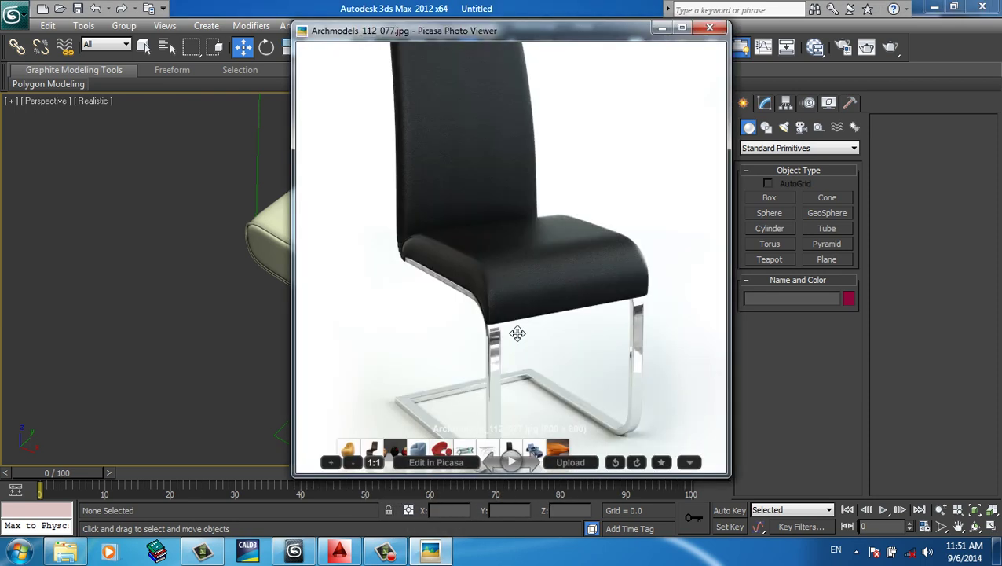
scroll(477, 380, "up", 2)
mouse_move(548, 375)
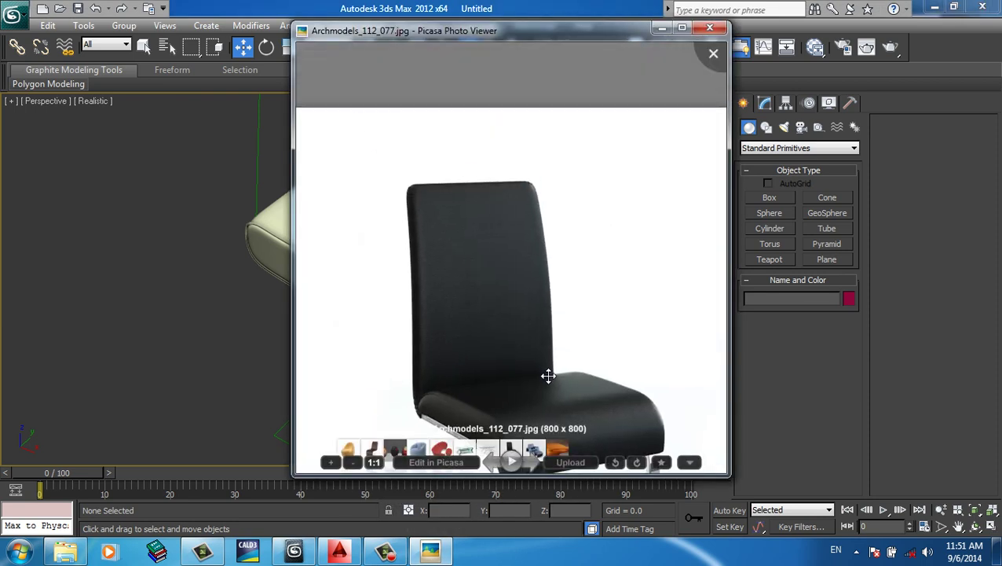
left_click(660, 49)
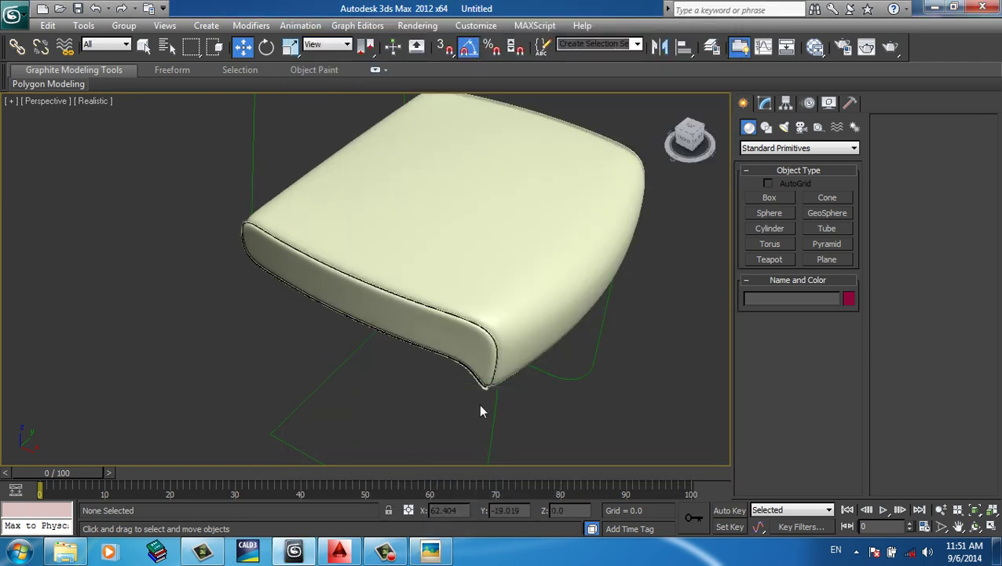
left_click(766, 103)
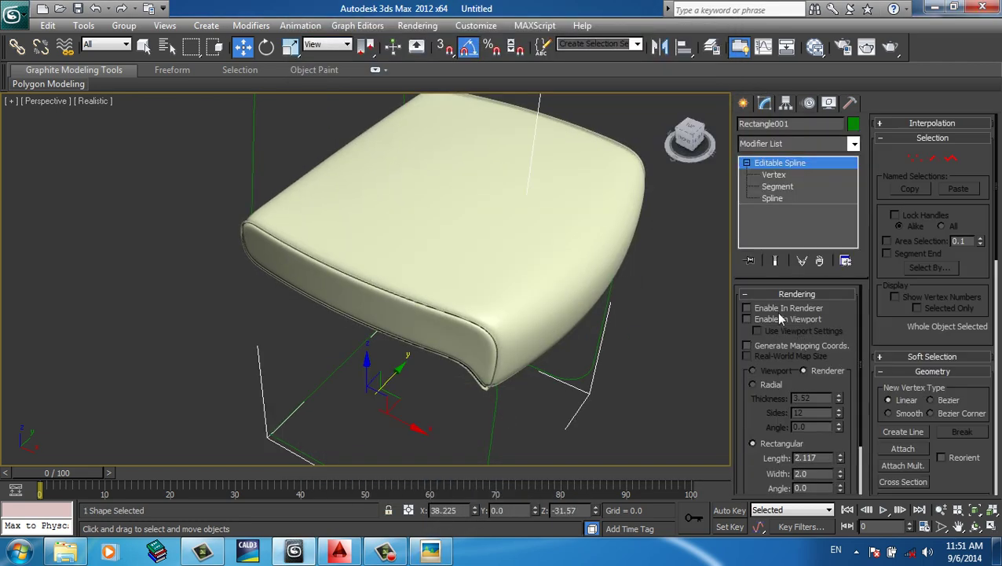
- Render Rectangle001 as rectangular tubing, 2.117 long by 1.84 wide, in renderer and viewport
left_click(747, 319)
scroll(582, 341, "down", 5)
mouse_move(581, 342)
middle_mouse_down("alt")
mouse_move(557, 318)
mouse_move(540, 337)
mouse_move(459, 290)
mouse_move(667, 309)
middle_mouse_up("alt")
scroll(667, 309, "up", 3)
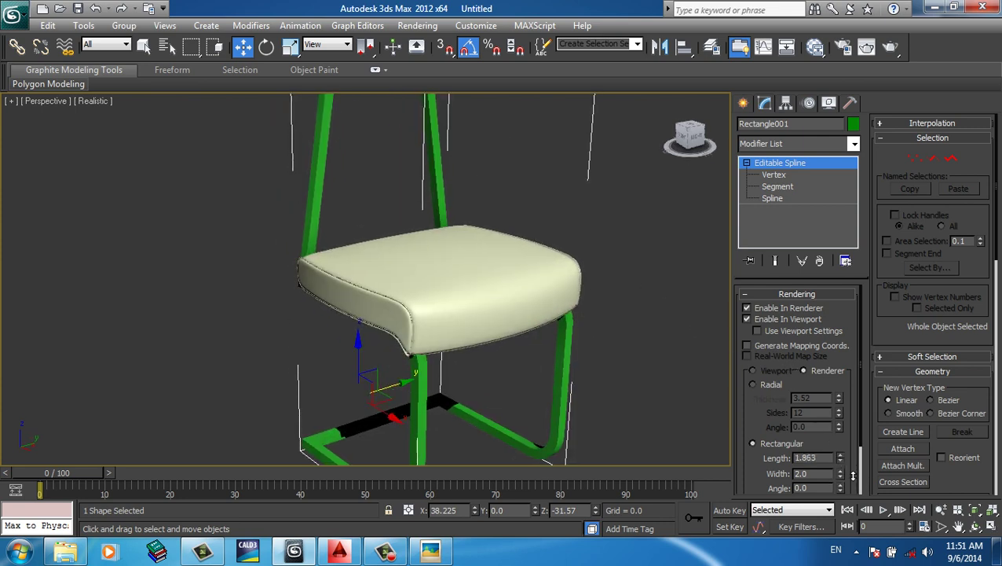
left_click_drag(842, 480, 842, 503)
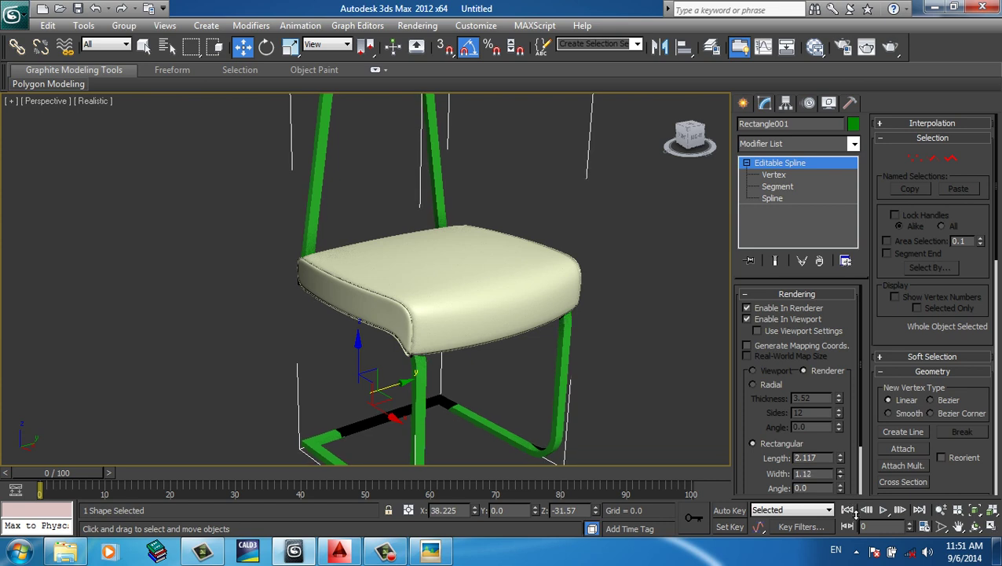
scroll(422, 263, "down", 4)
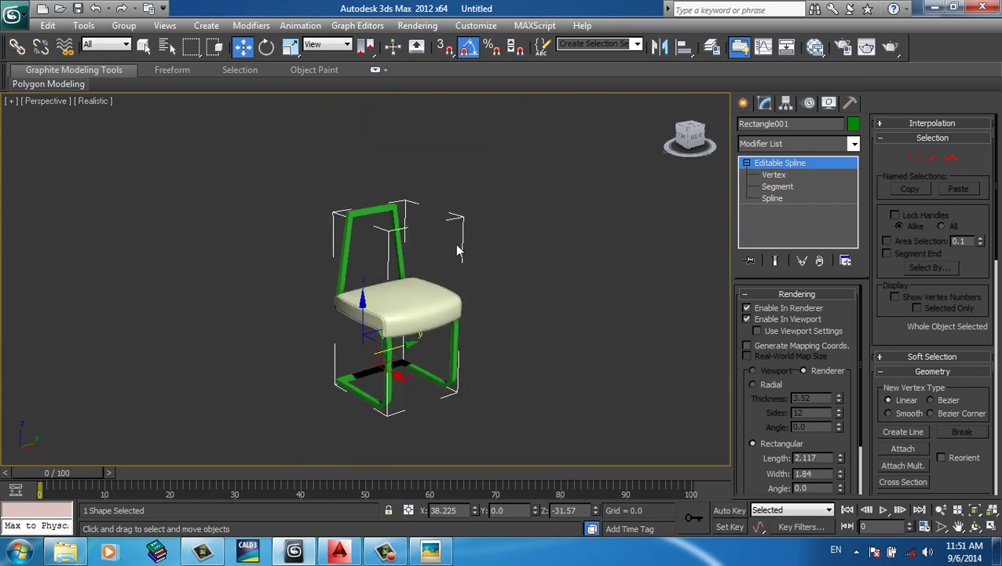
middle_click_drag(460, 253, 555, 371)
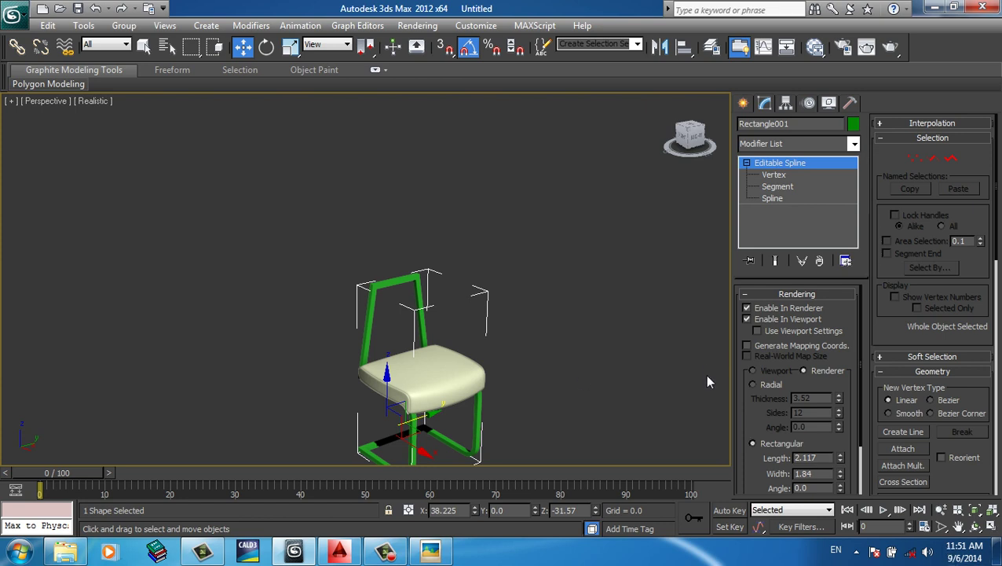
middle_click_drag(689, 372, 723, 381)
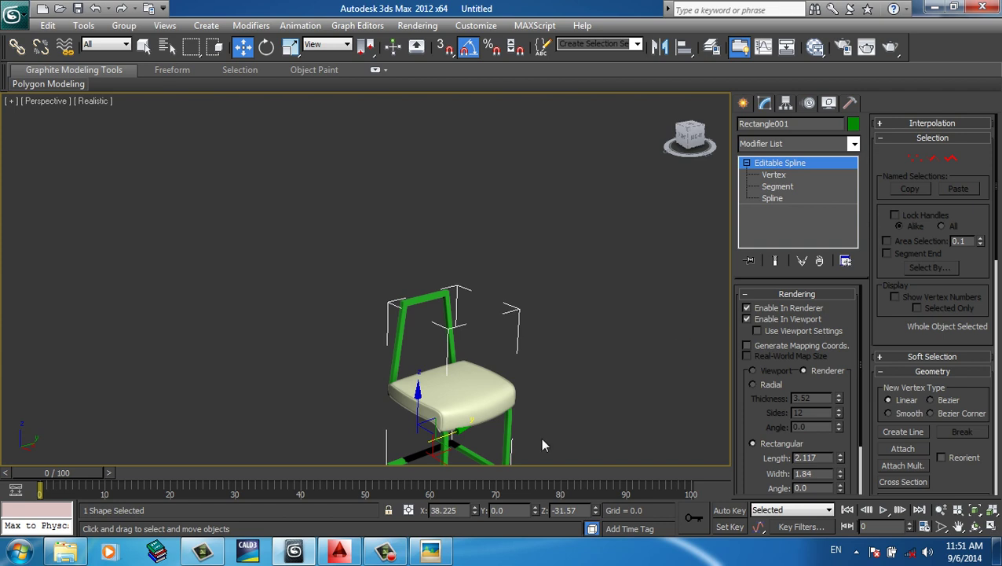
- Pan and orbit around the chair, checking the left and front side views
middle_click_drag(551, 410, 663, 327)
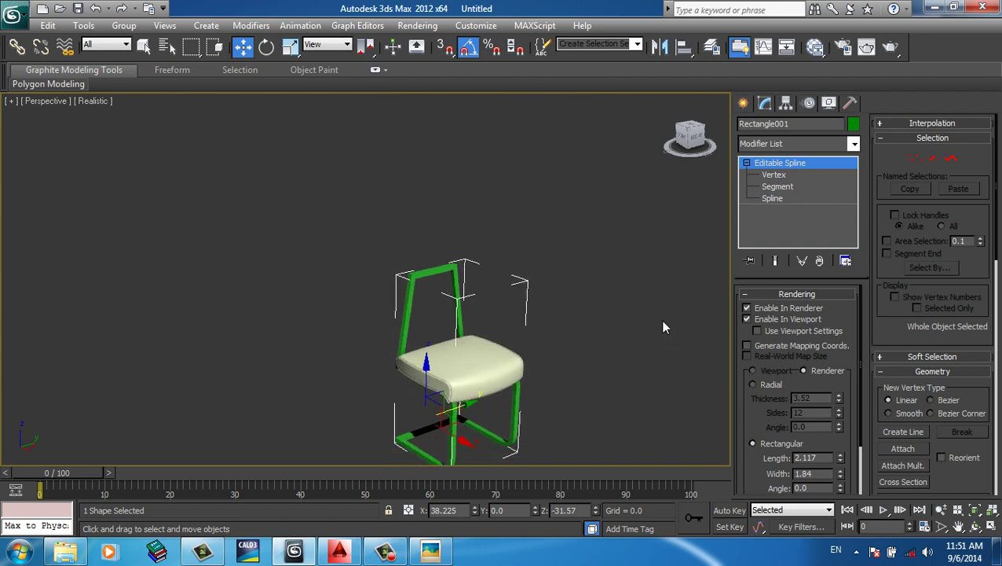
key("l")
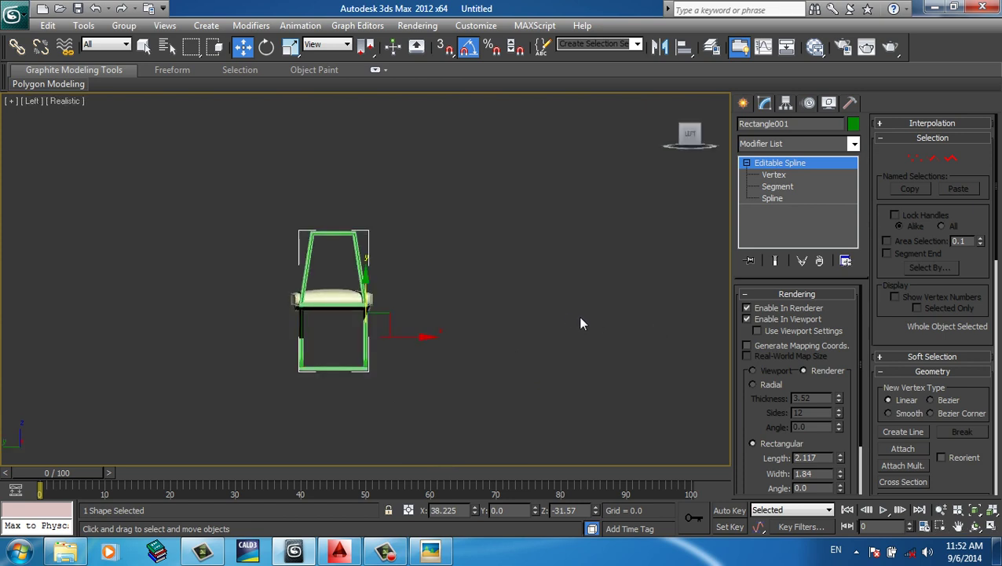
mouse_move(575, 293)
middle_mouse_down("alt")
mouse_move(448, 302)
mouse_move(711, 304)
middle_mouse_up("alt")
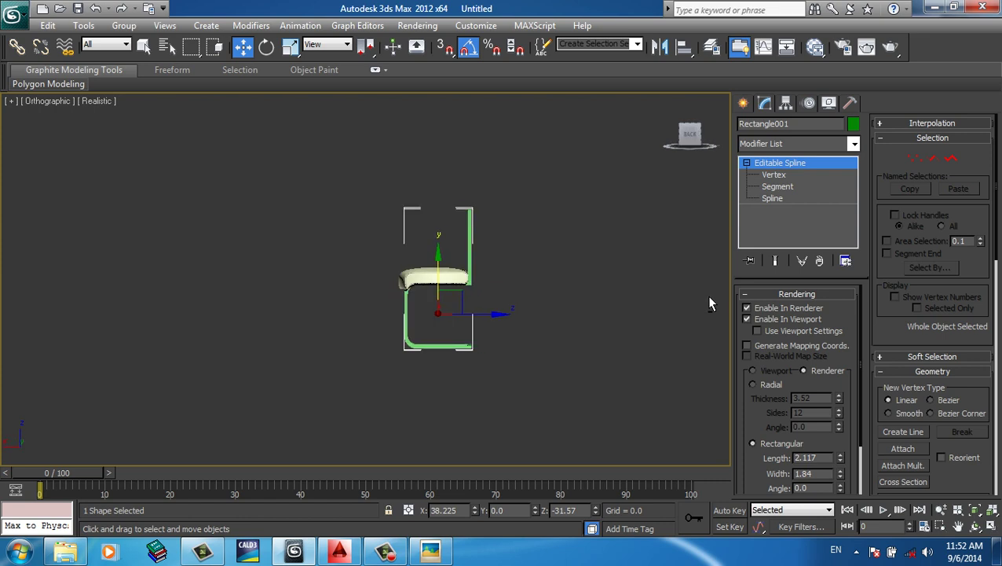
mouse_move(693, 157)
left_mouse_down()
mouse_move(603, 176)
mouse_move(444, 172)
mouse_move(691, 142)
left_mouse_up()
left_click(692, 141)
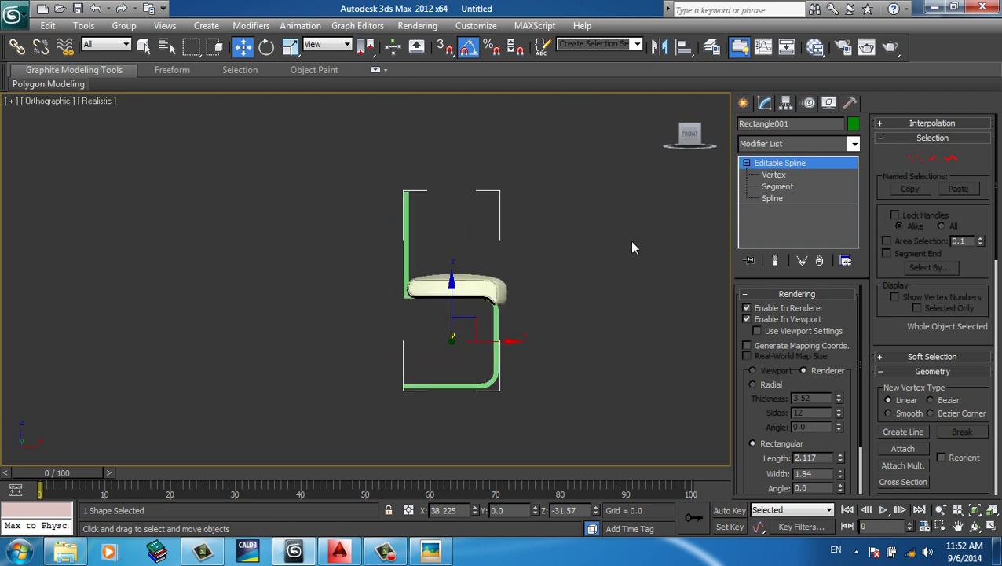
key("l")
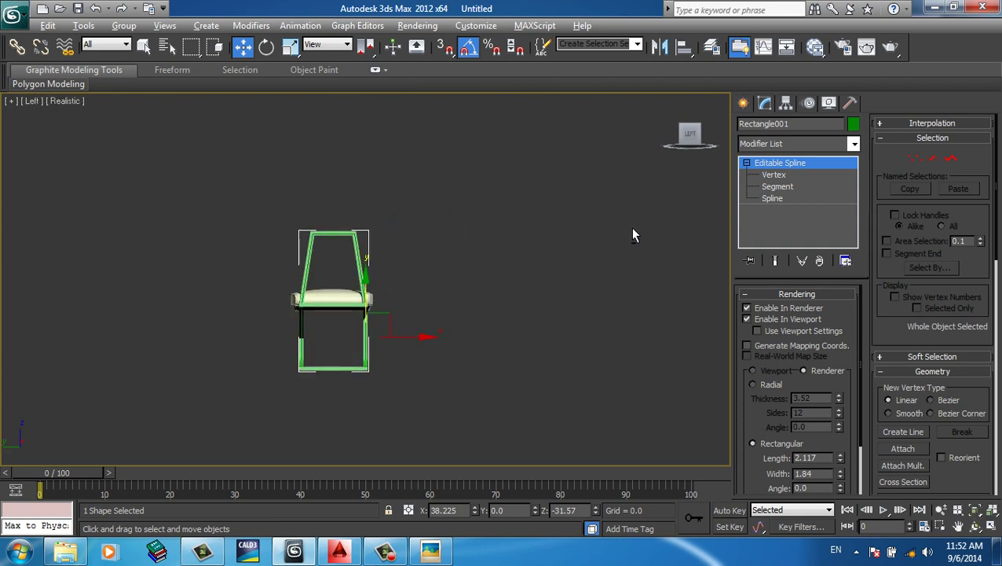
- Settle on a zoomed-in Right view of the chair and bring up the Create panel
mouse_move(633, 230)
middle_mouse_down("alt")
mouse_move(485, 230)
mouse_move(739, 230)
middle_mouse_up("alt")
left_click(685, 136)
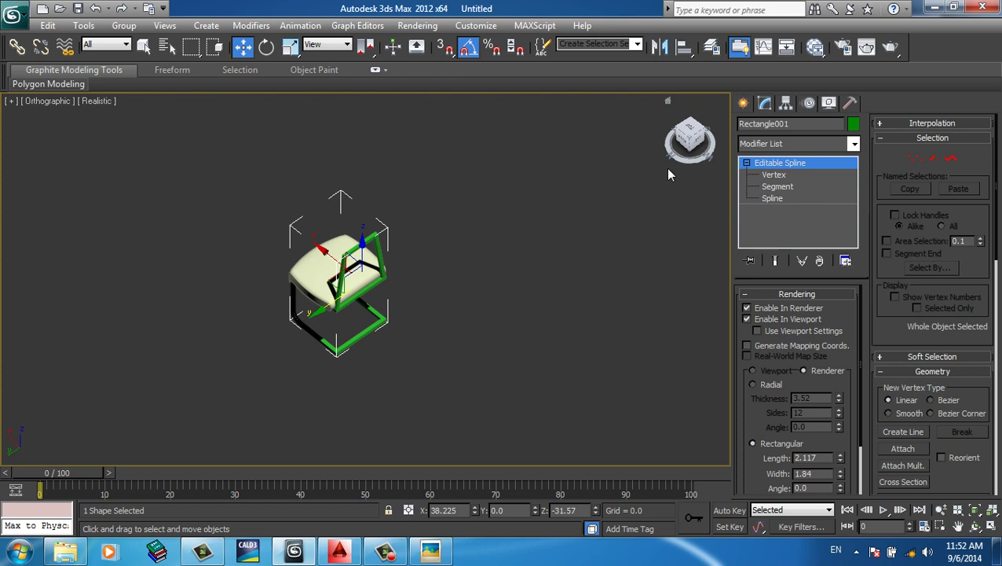
left_click(668, 171)
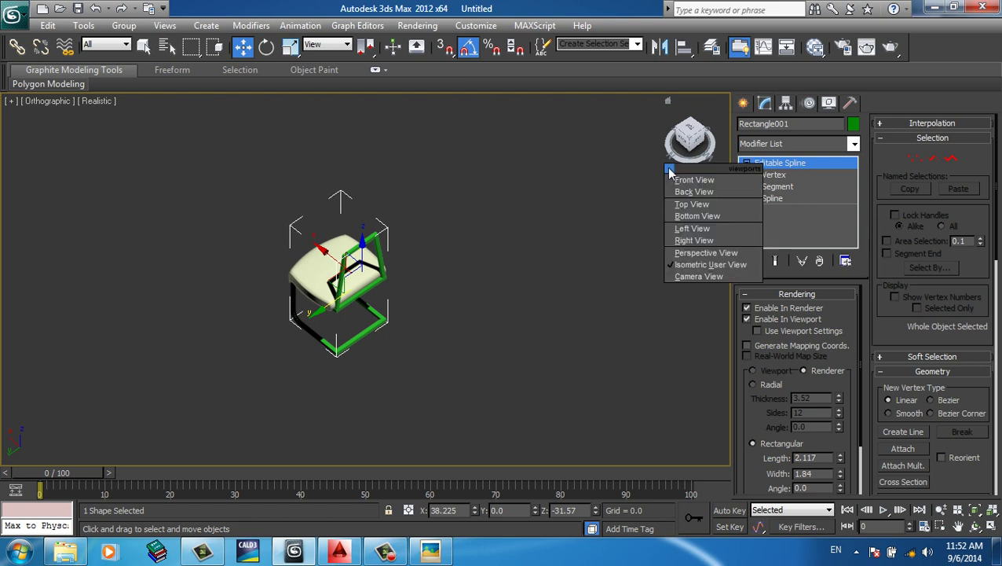
left_click(693, 240)
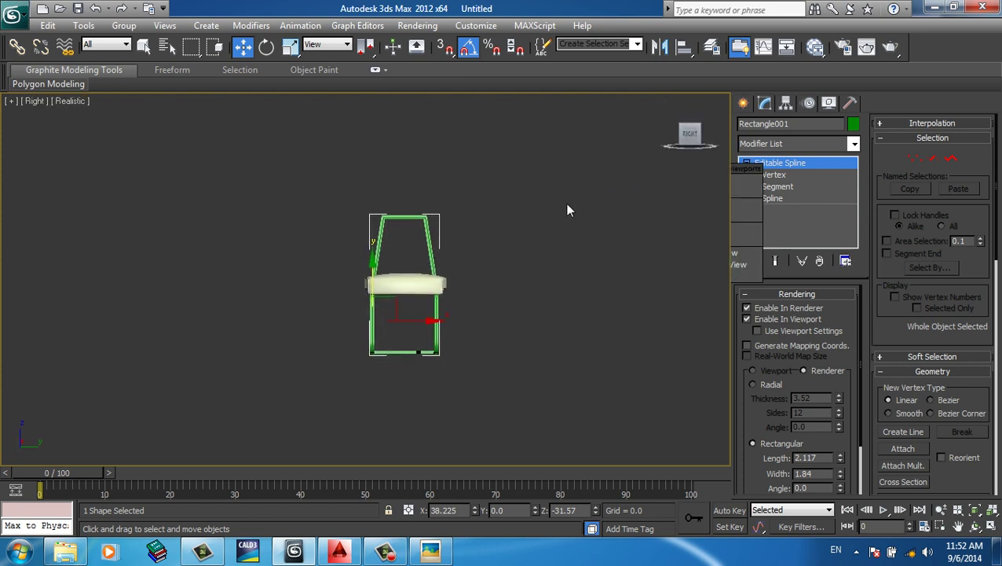
scroll(480, 260, "up", 1)
scroll(471, 267, "up", 2)
scroll(464, 273, "up", 1)
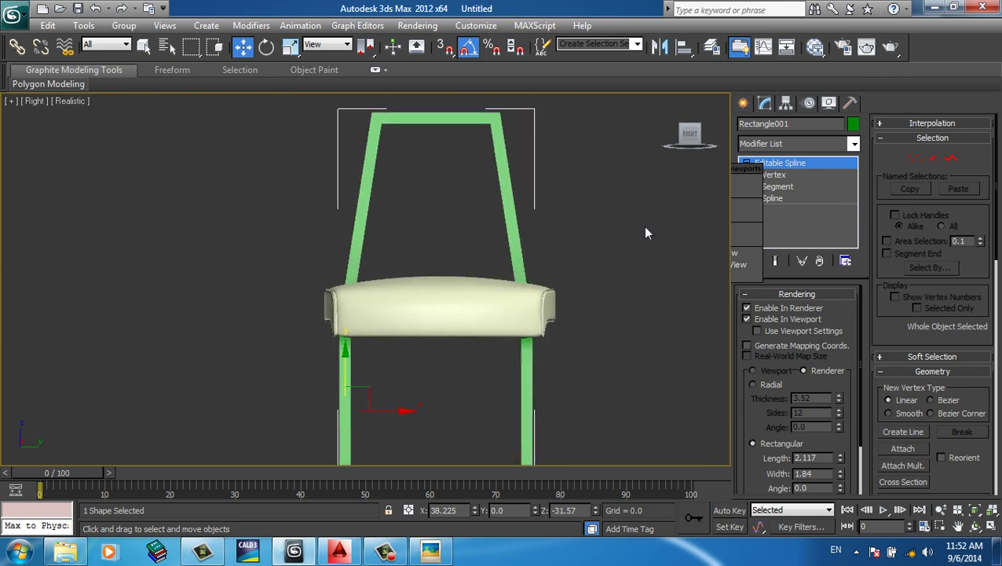
left_click(744, 103)
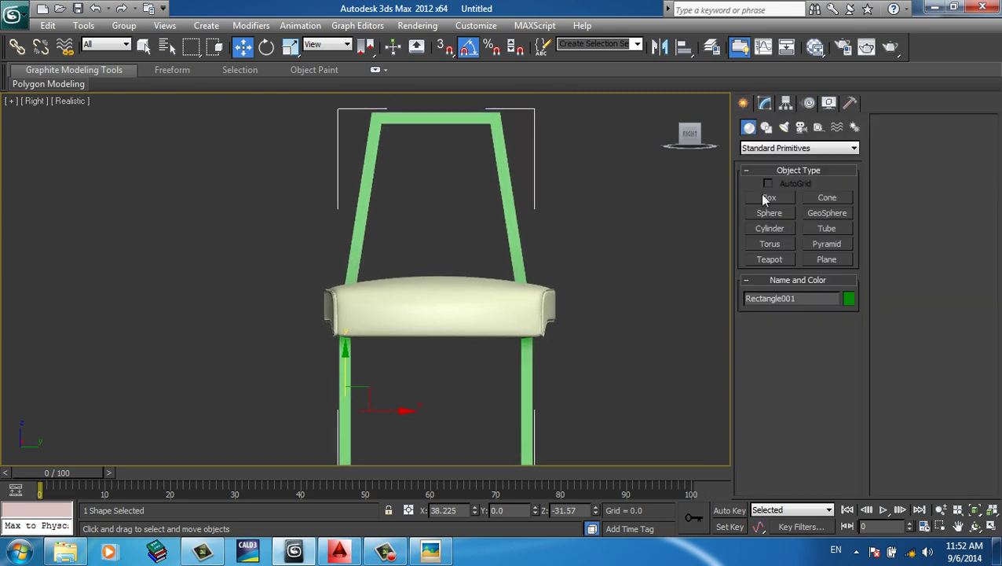
- Draw a thin box upward from the seat and move it onto the chair's back frame
left_click(770, 197)
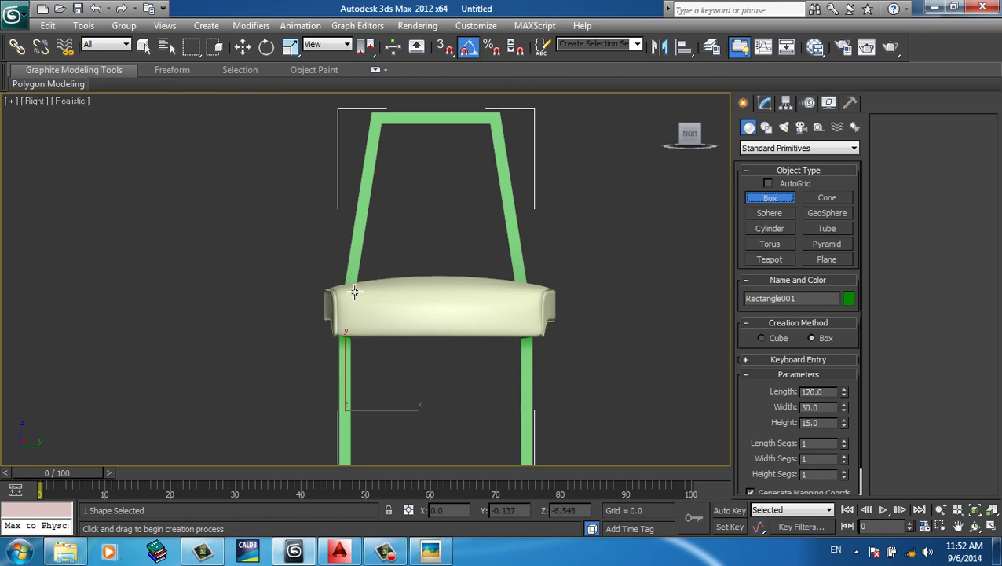
mouse_move(353, 295)
left_mouse_down()
mouse_move(547, 107)
mouse_move(545, 95)
left_mouse_up()
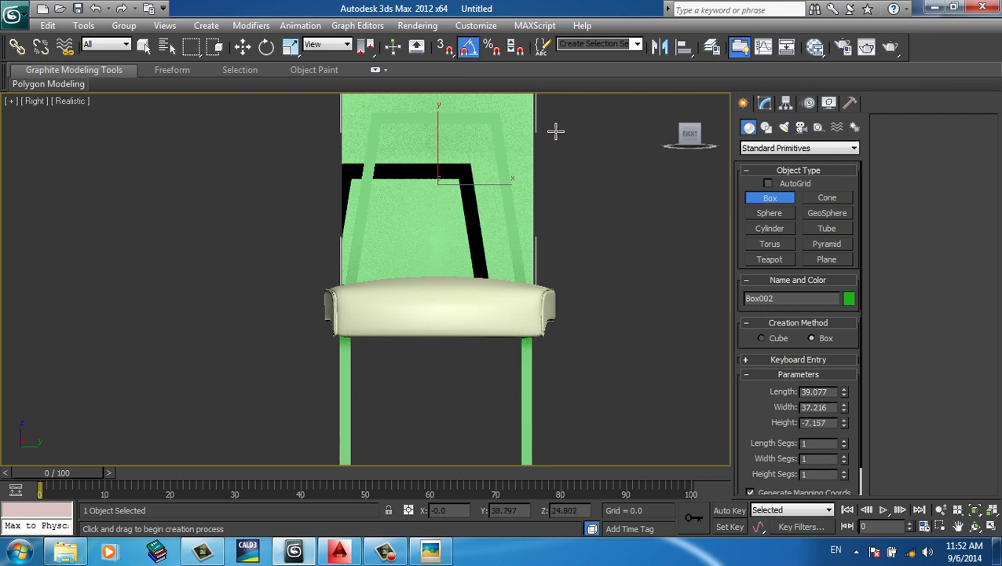
mouse_move(581, 192)
middle_mouse_down()
mouse_move(557, 226)
mouse_move(535, 233)
mouse_move(549, 237)
middle_mouse_up()
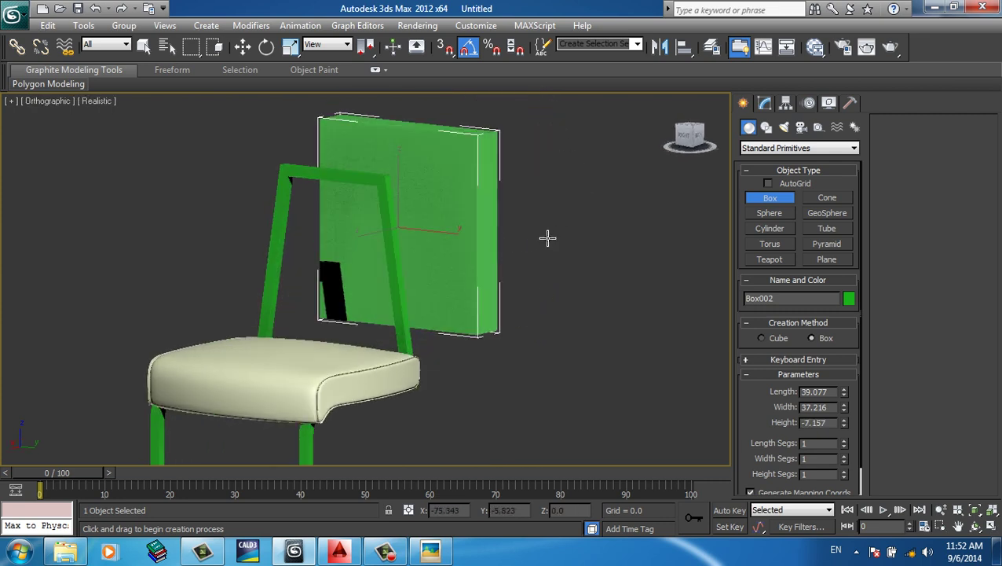
key("w")
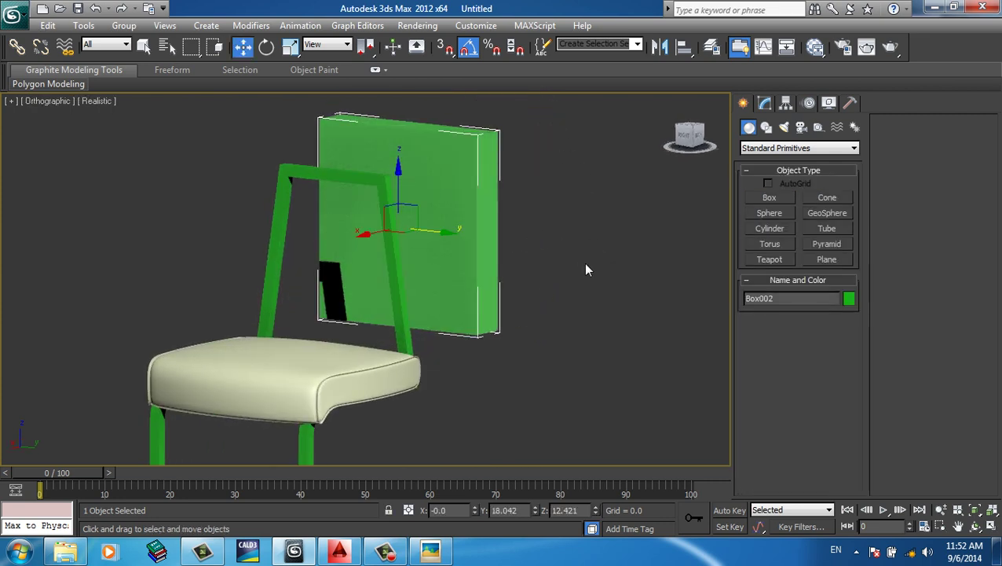
left_click(694, 137)
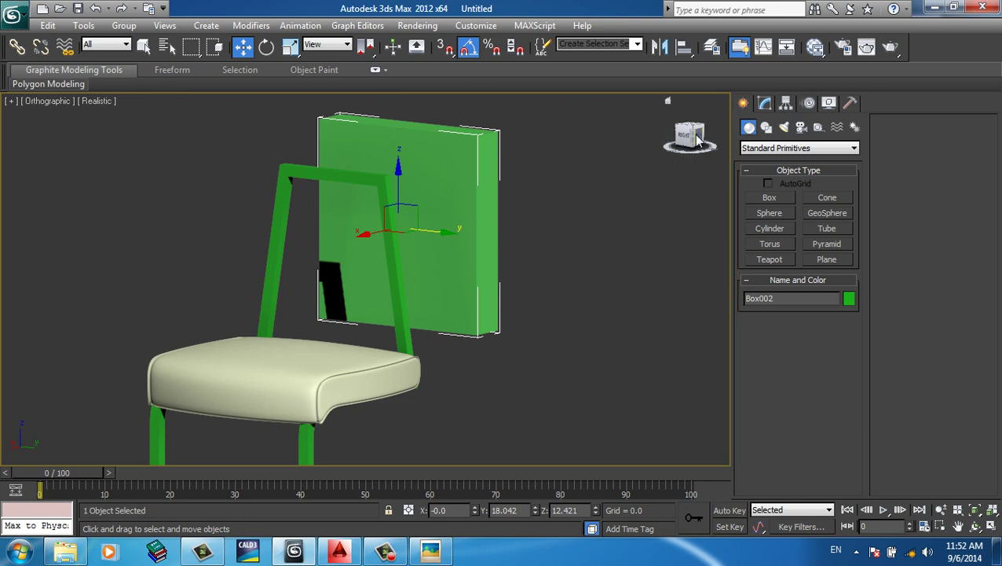
left_click_drag(339, 226, 192, 223)
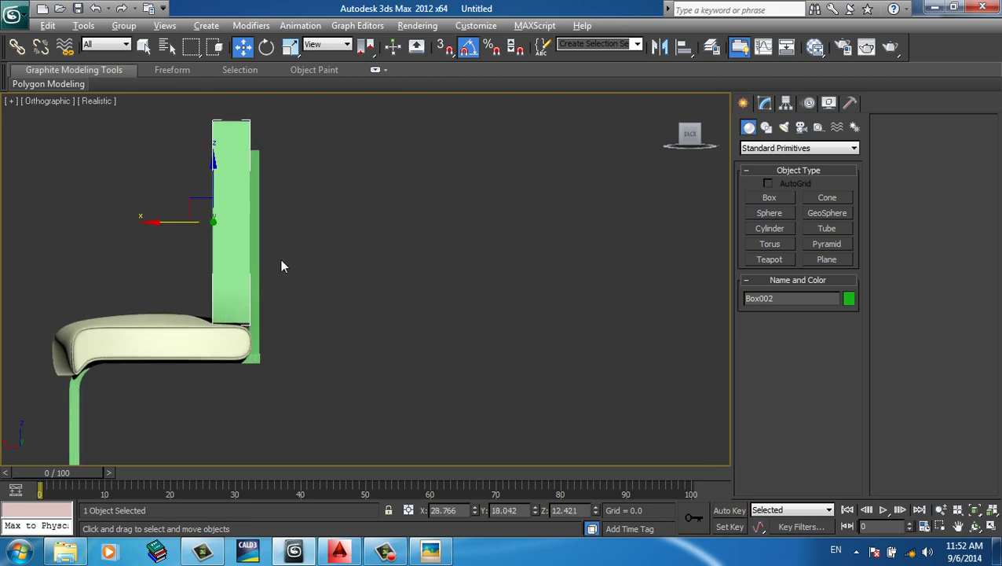
- Try 8 width and 5 height segments on the backrest box in wireframe
left_click(765, 105)
key("F3")
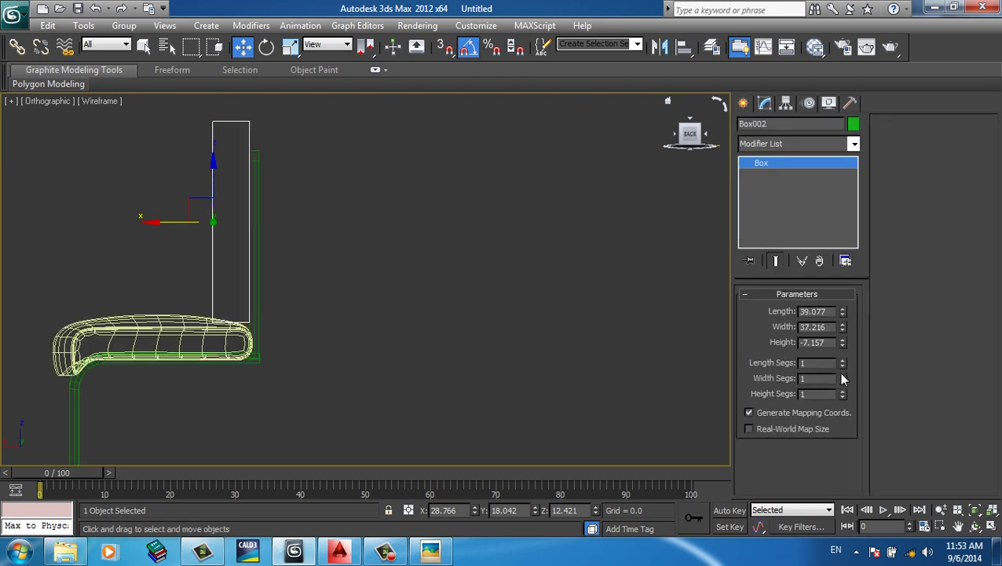
type("8")
key("F3")
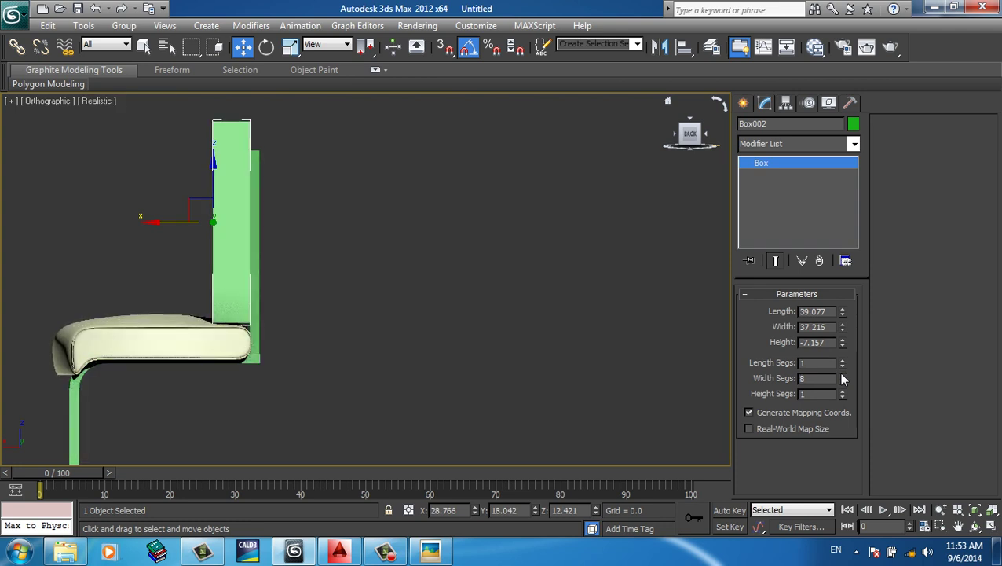
left_click_drag(842, 391, 843, 345)
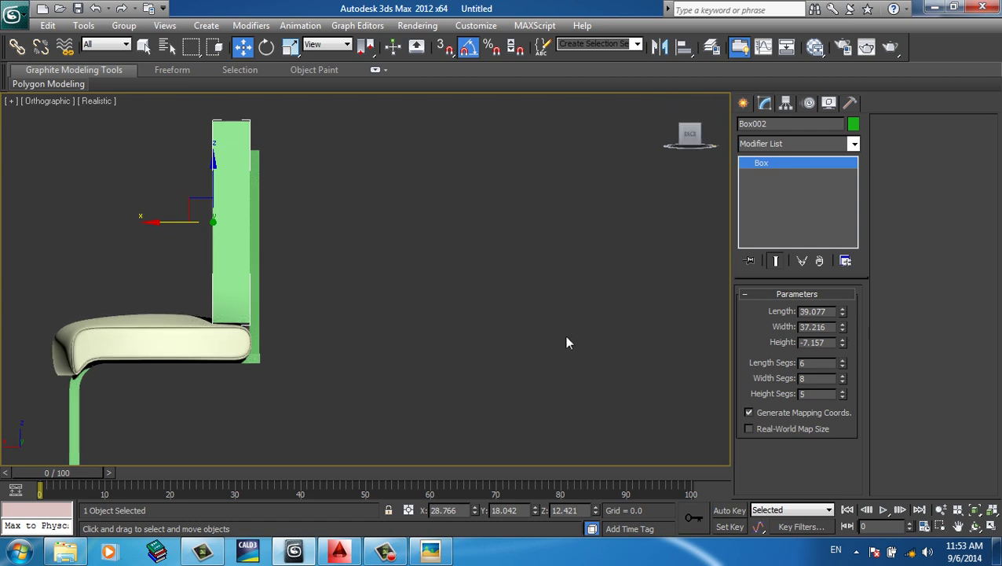
middle_click_drag(535, 350, 604, 359, "alt")
- Bring the backrest box down to 5 width and 1 height segments
key("F3")
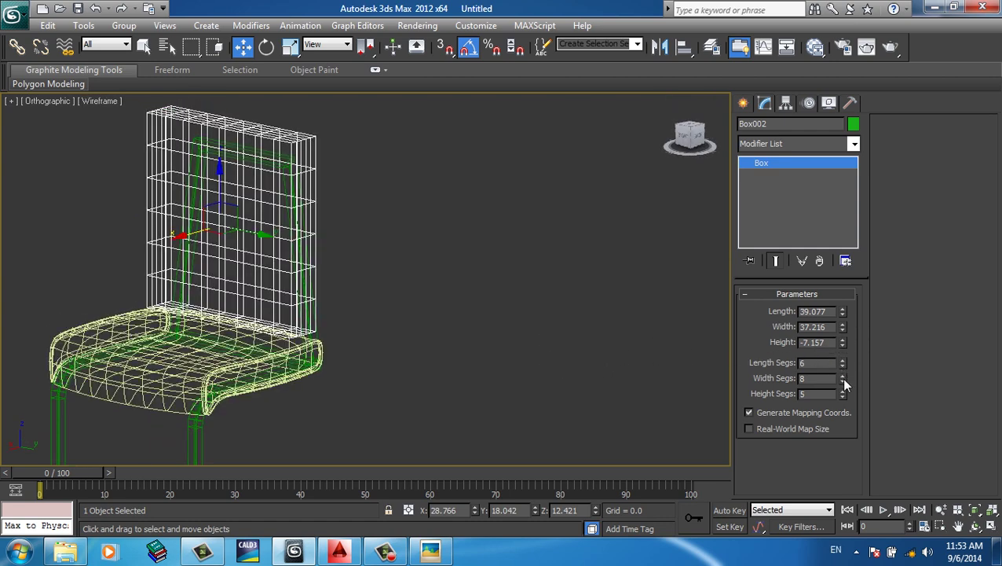
mouse_move(842, 380)
left_mouse_down()
mouse_move(850, 377)
mouse_move(852, 393)
mouse_move(854, 378)
left_mouse_up()
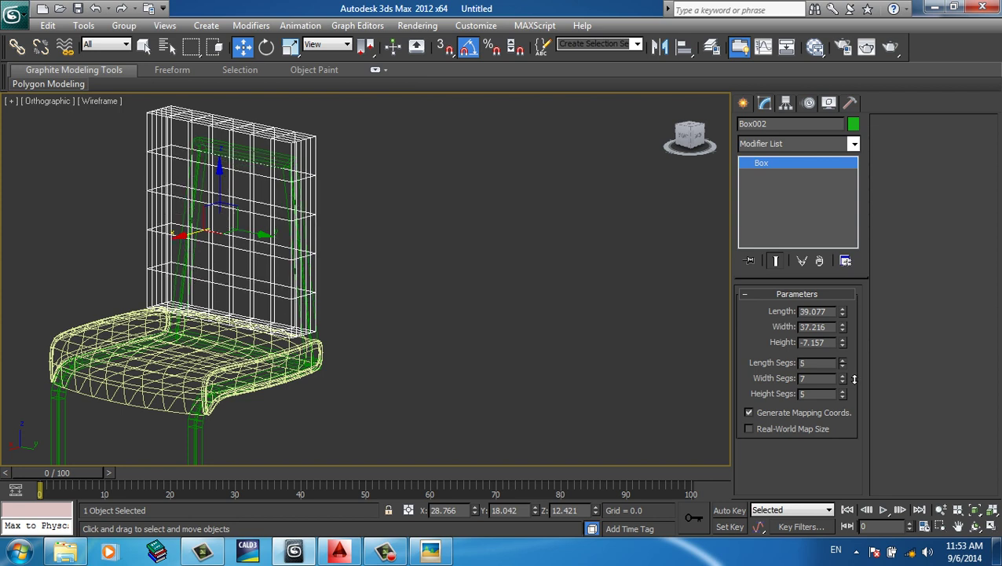
left_click(842, 381)
left_click(842, 381)
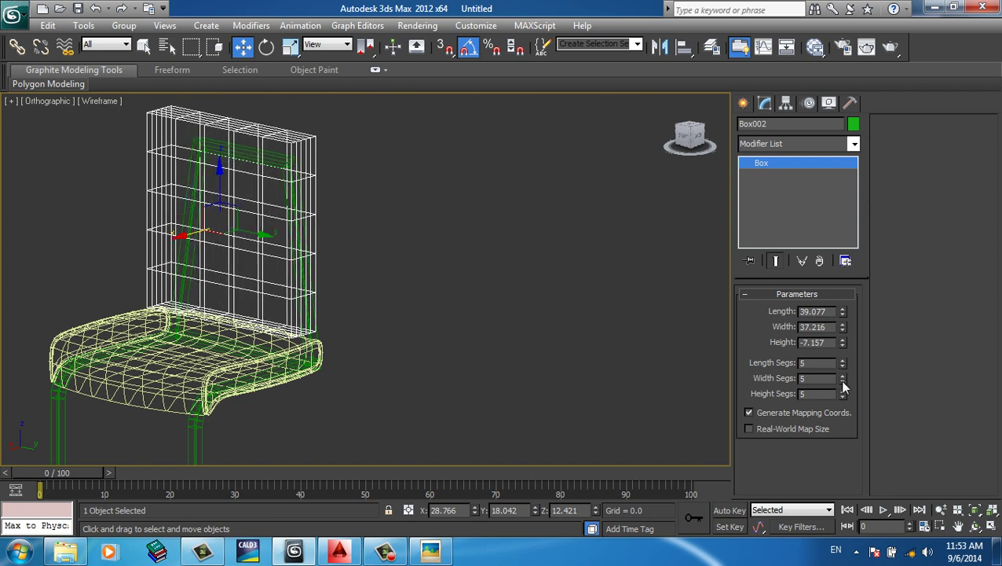
left_click(843, 397)
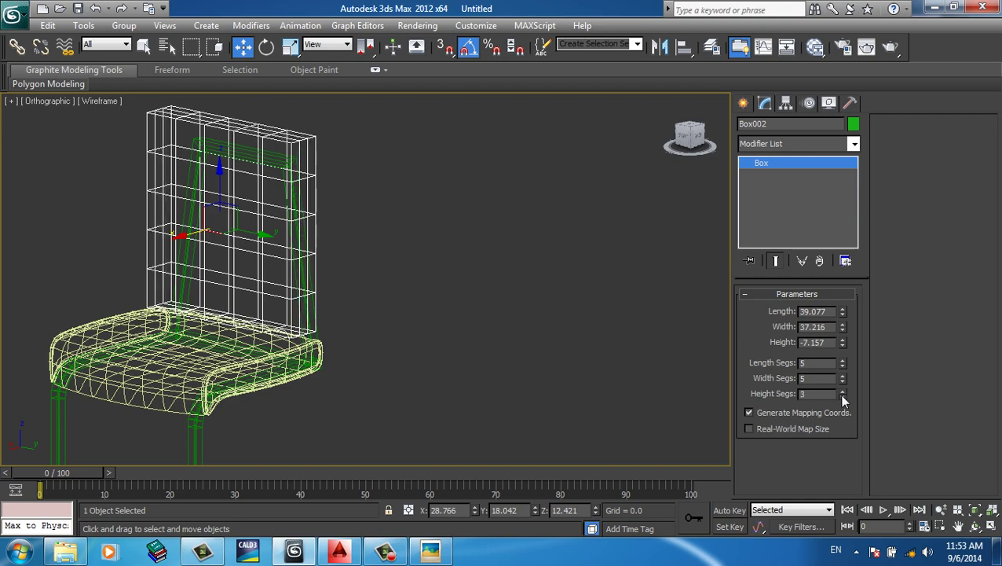
left_click(842, 397)
left_click(842, 396)
left_click(843, 396)
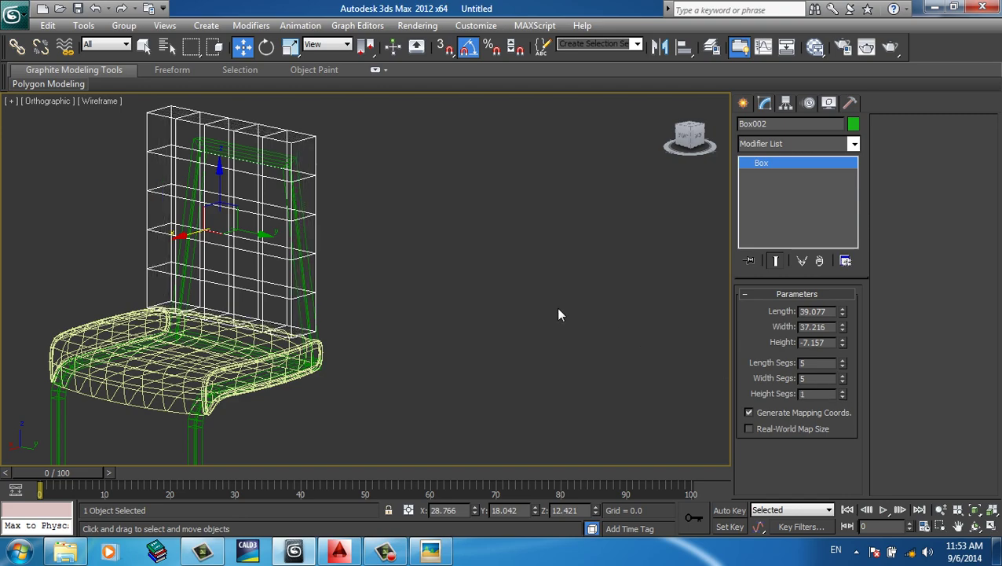
mouse_move(559, 314)
middle_mouse_down("alt")
mouse_move(493, 331)
mouse_move(536, 295)
mouse_move(528, 323)
mouse_move(551, 342)
middle_mouse_up("alt")
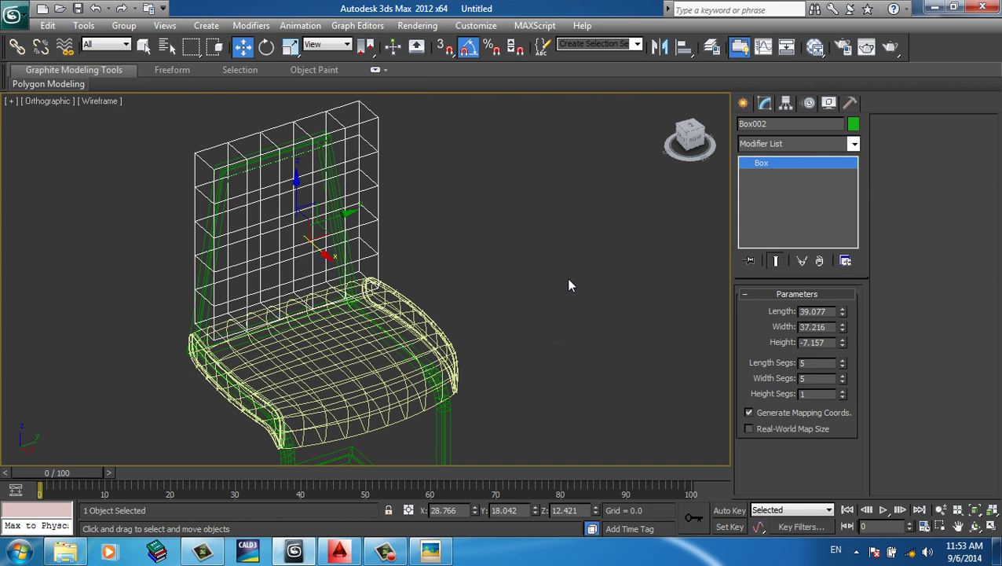
- Apply an FFD 3x3x3 modifier to the backrest box and edit its Control Points in Right view
left_click(755, 153)
scroll(785, 172, "down", 1)
key("f")
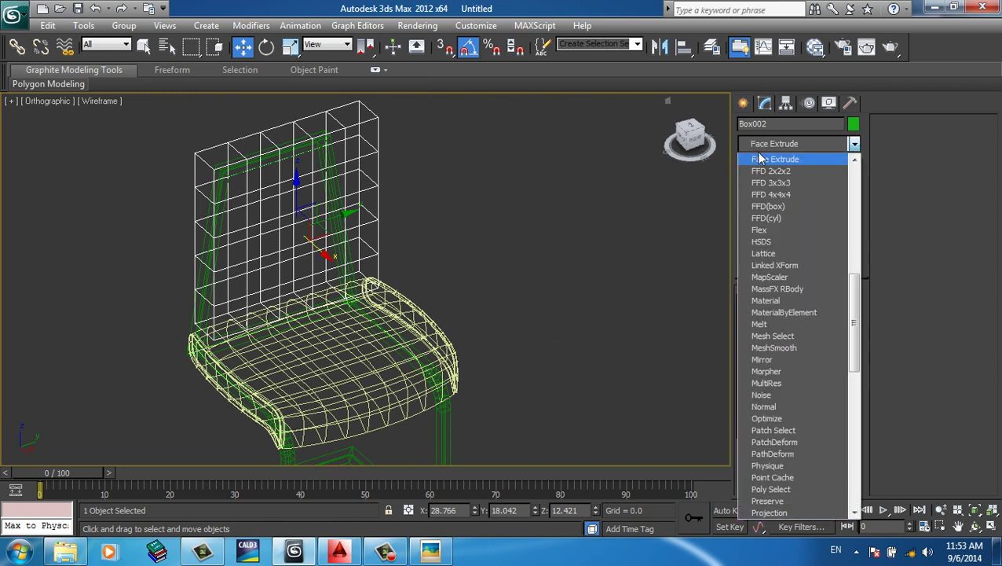
left_click(793, 182)
mouse_move(584, 201)
middle_mouse_down("alt")
mouse_move(581, 238)
mouse_move(497, 237)
mouse_move(476, 225)
mouse_move(493, 230)
middle_mouse_up("alt")
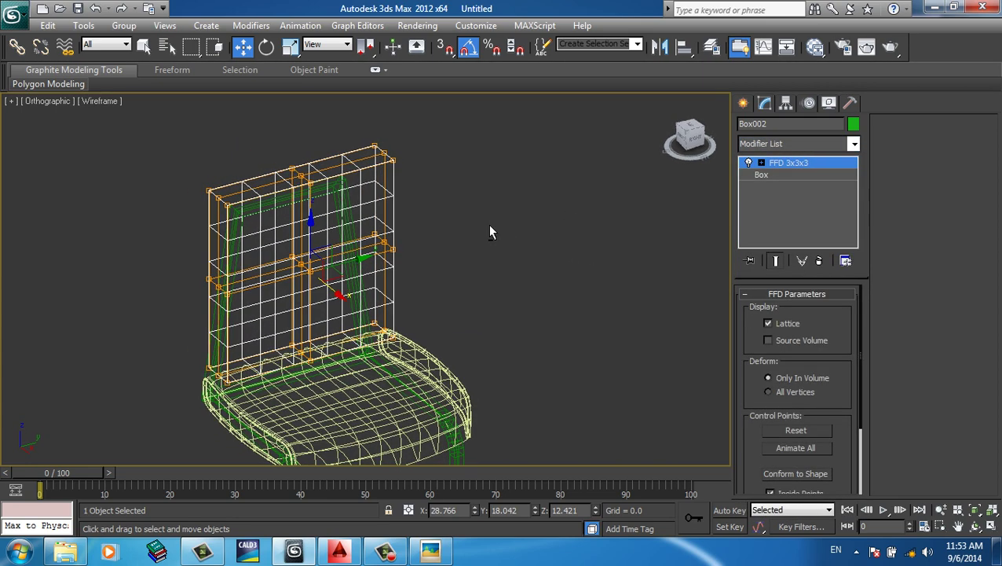
left_click(762, 163)
left_click(767, 175)
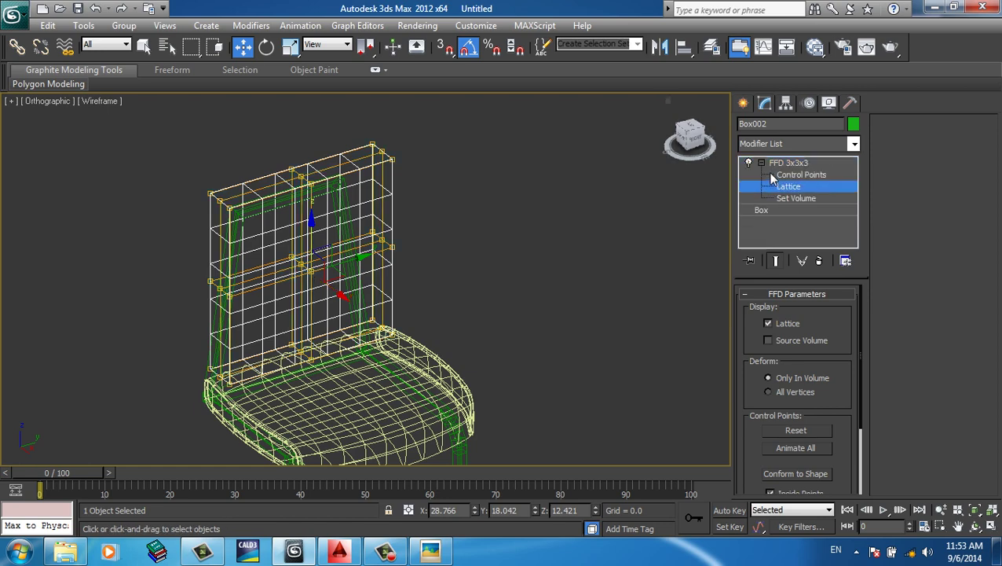
left_click(700, 143)
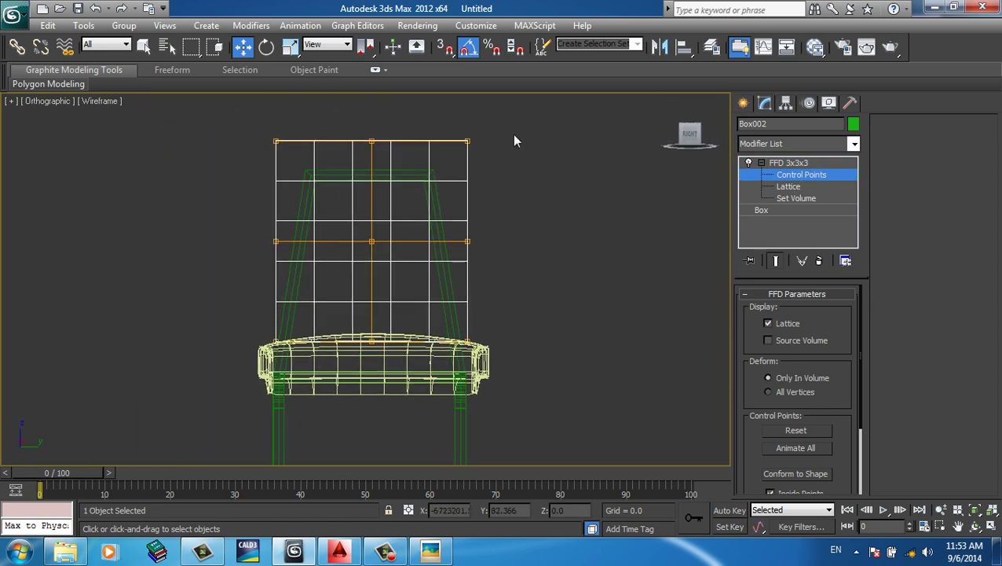
- Move the lattice's top row up along Z, then select the two top corner points
left_click_drag(481, 137, 456, 149)
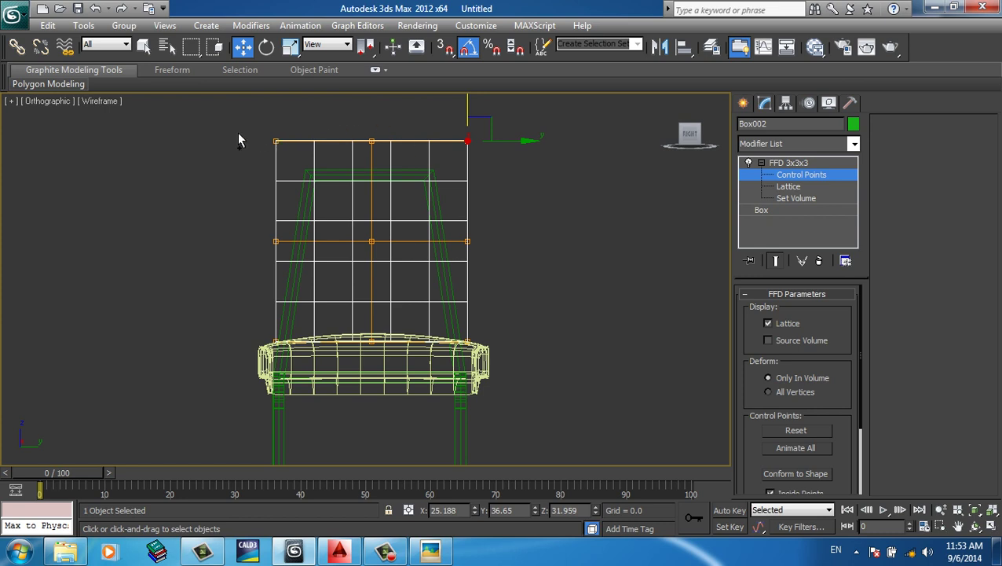
left_click_drag(542, 114, 269, 157)
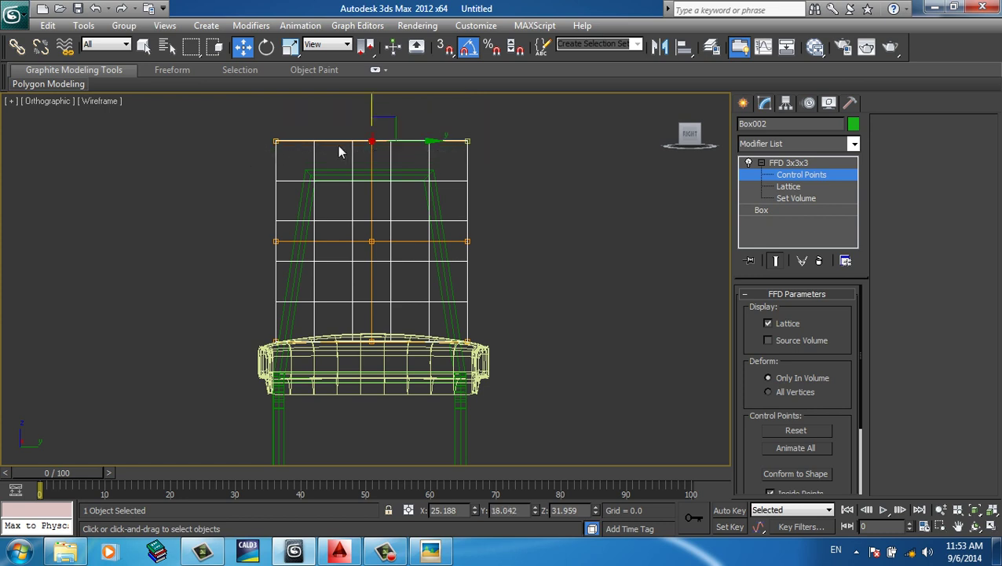
middle_click_drag(359, 122, 350, 184)
left_click_drag(371, 177, 374, 138)
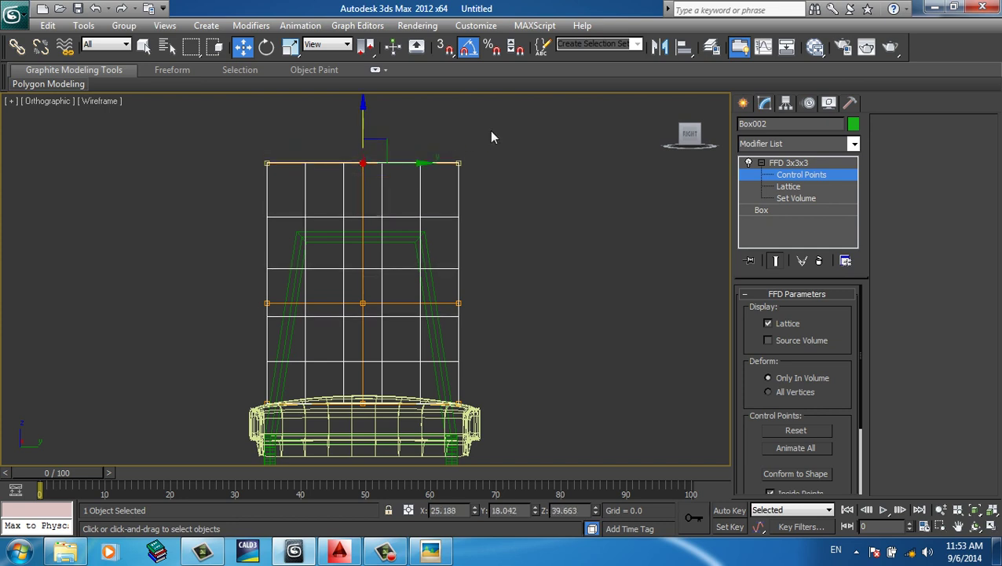
left_click(473, 146)
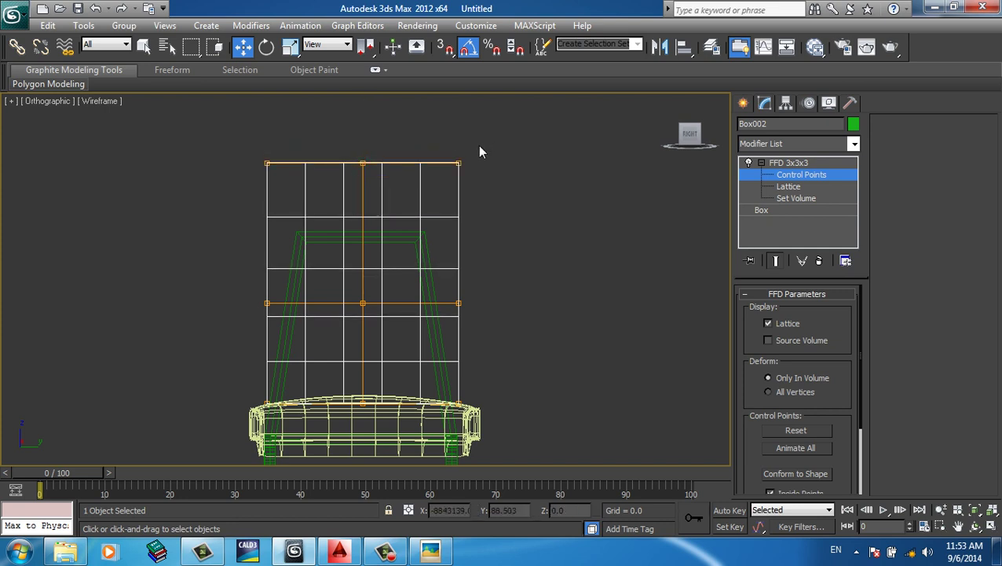
left_click(459, 162)
left_click(268, 163, "ctrl")
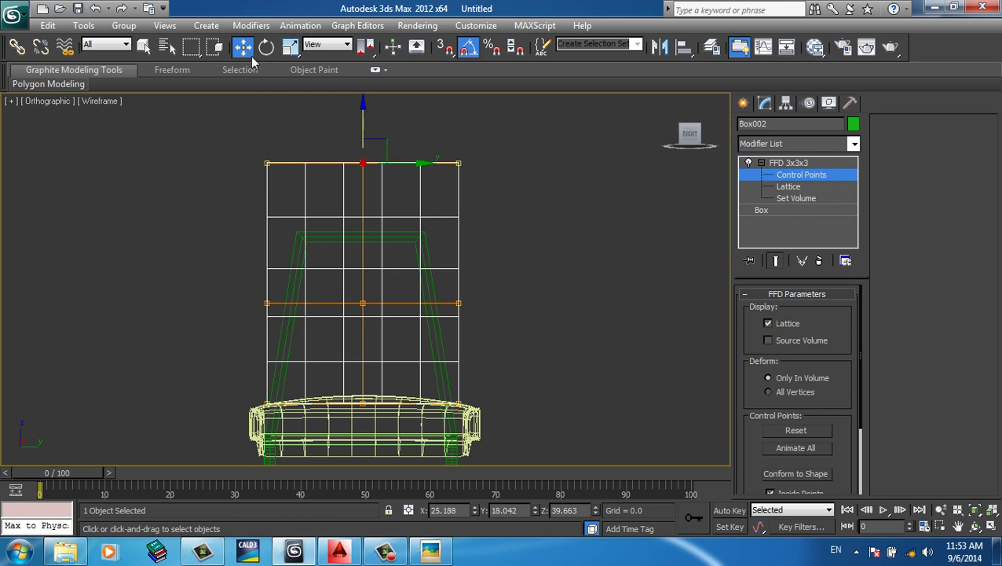
left_click(290, 47)
- Scale the top row inward, the middle row to about 82%, then the top row to 112%
left_click_drag(313, 173, 366, 171)
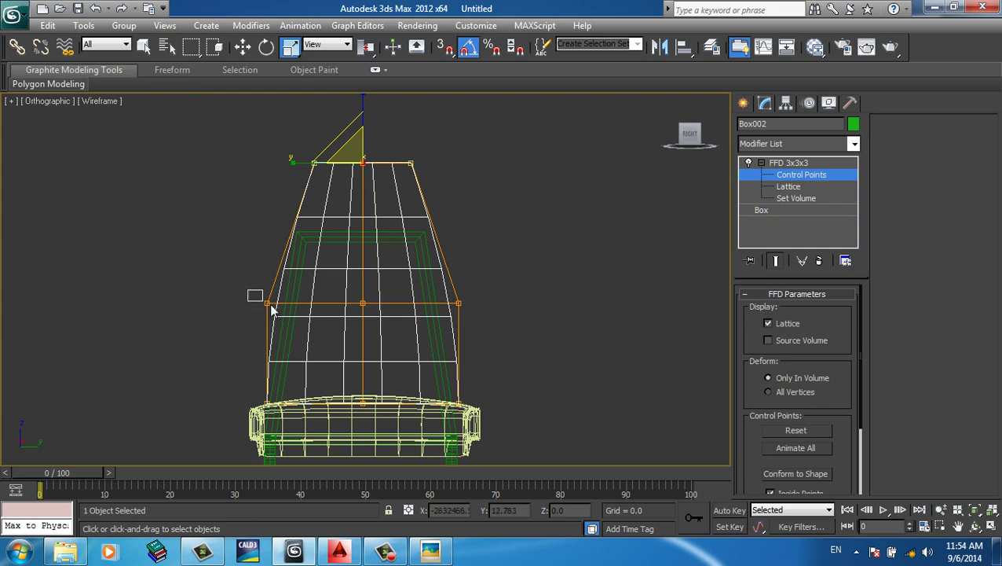
left_click_drag(248, 291, 271, 310)
left_click_drag(481, 282, 252, 322)
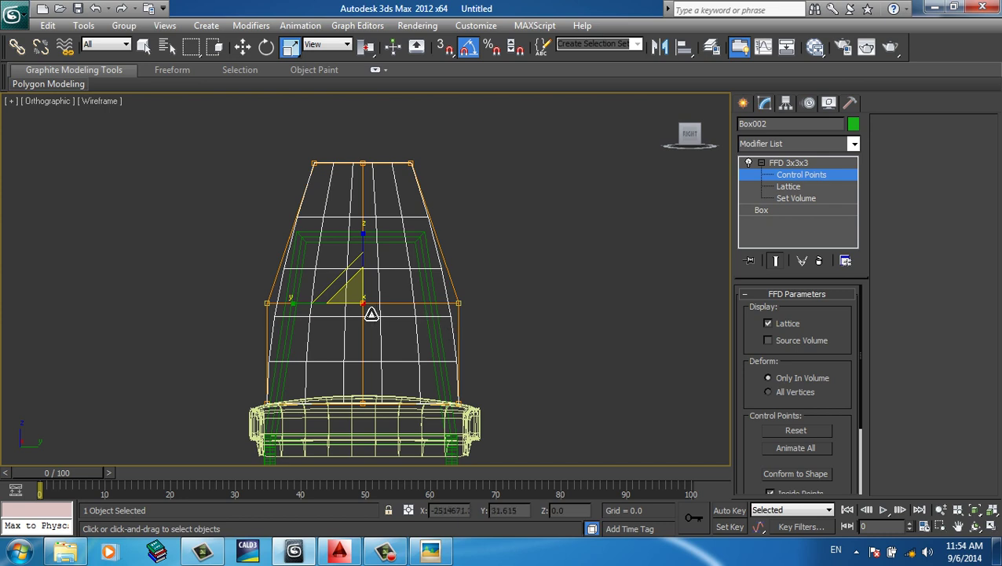
left_click_drag(314, 315, 327, 313)
left_click_drag(279, 145, 328, 180)
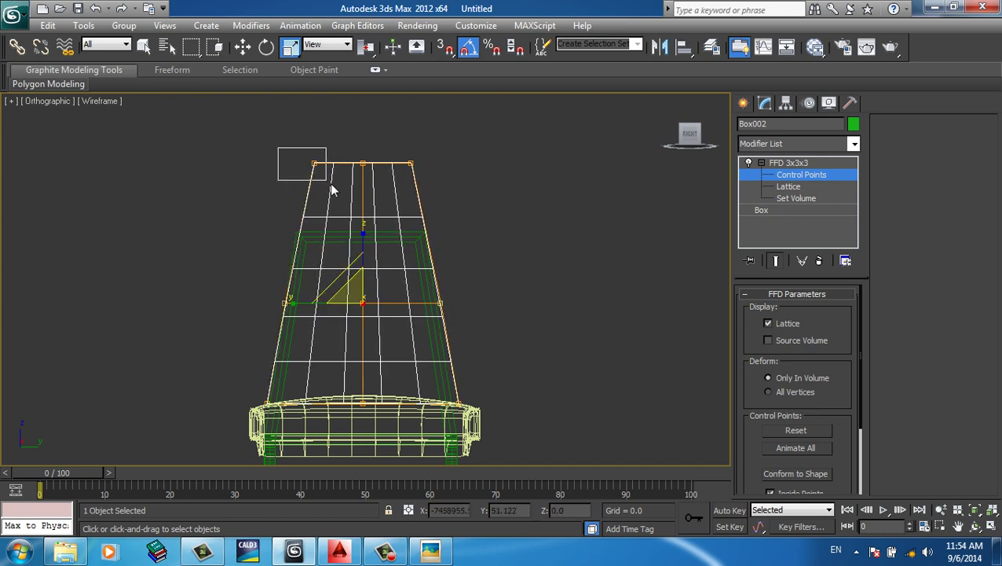
left_click_drag(391, 144, 432, 185, "ctrl")
left_click_drag(319, 170, 309, 171)
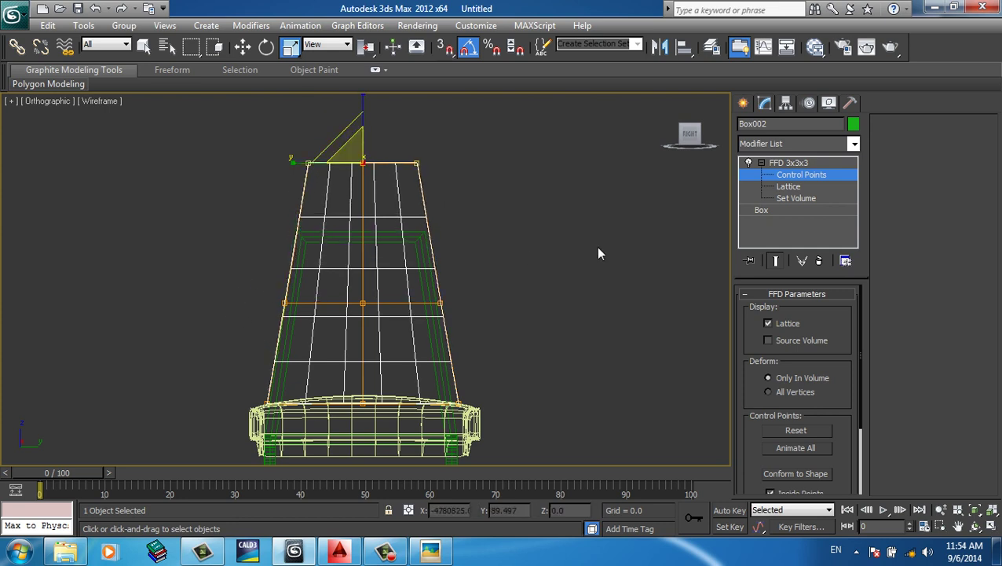
- Orbit in perspective to check the tapered backrest, ending in Front view
middle_click_drag(525, 303, 582, 337, "alt")
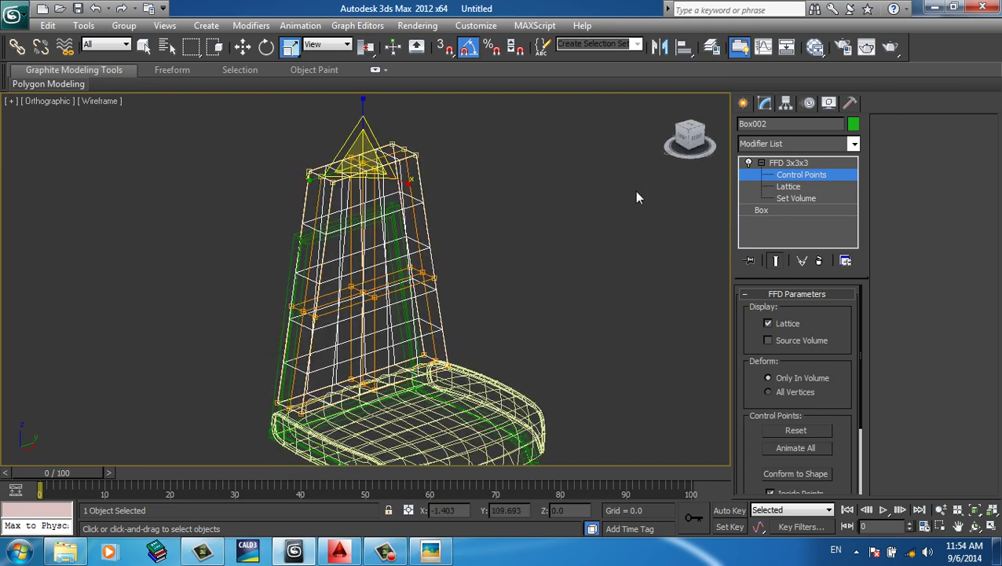
key("p")
mouse_move(536, 287)
middle_mouse_down("alt")
mouse_move(526, 253)
mouse_move(519, 286)
mouse_move(542, 282)
mouse_move(642, 176)
middle_mouse_up("alt")
left_click(689, 138)
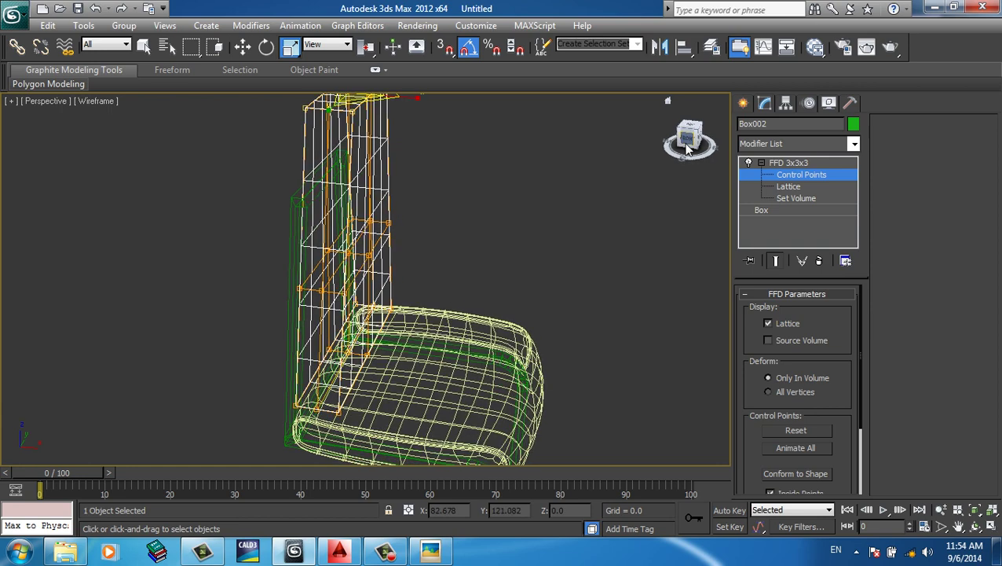
left_click(243, 47)
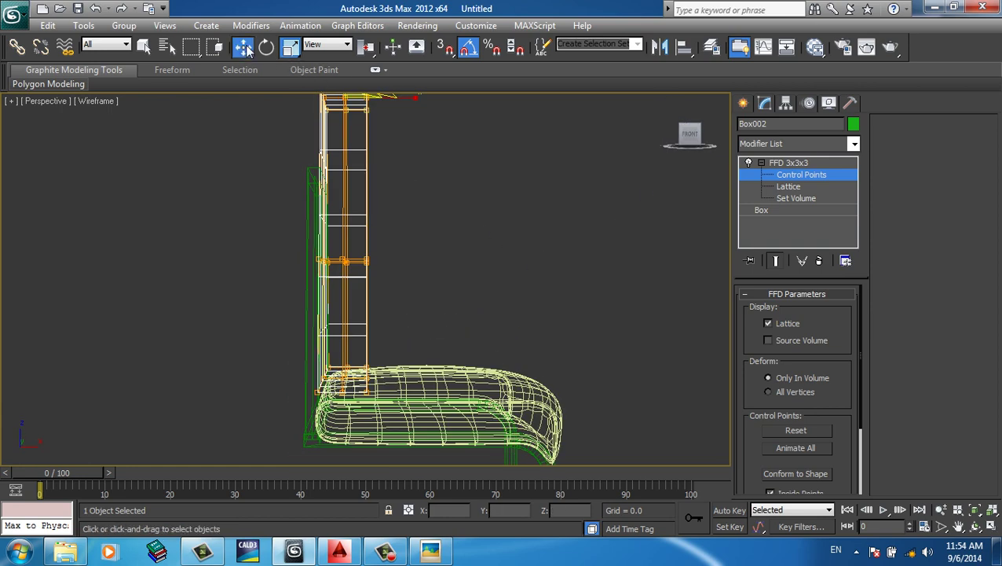
left_click(743, 103)
- Nudge the backrest sideways and zoom into a Front view of it
left_click_drag(433, 271, 429, 274)
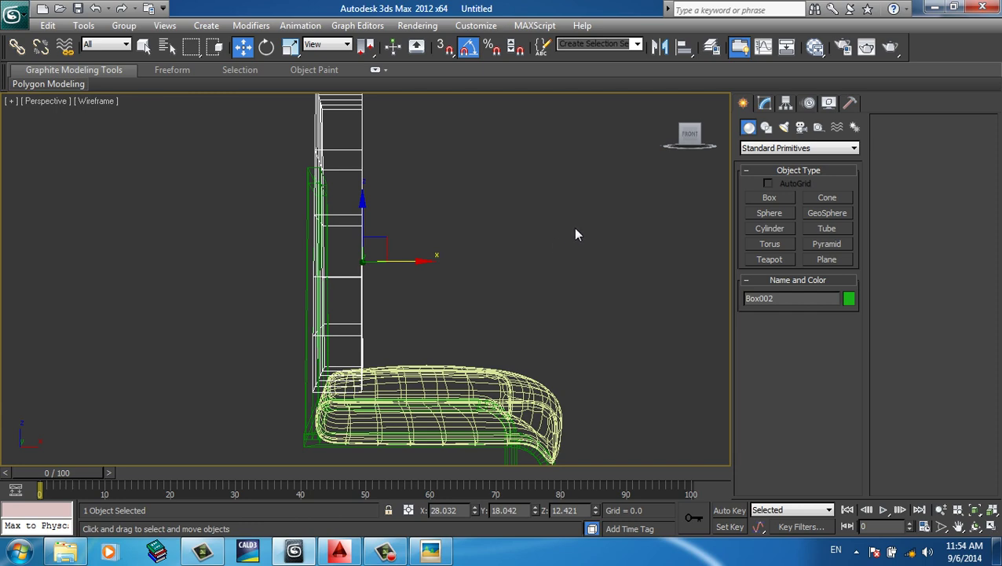
key("z")
middle_click_drag(503, 270, 522, 223, "alt")
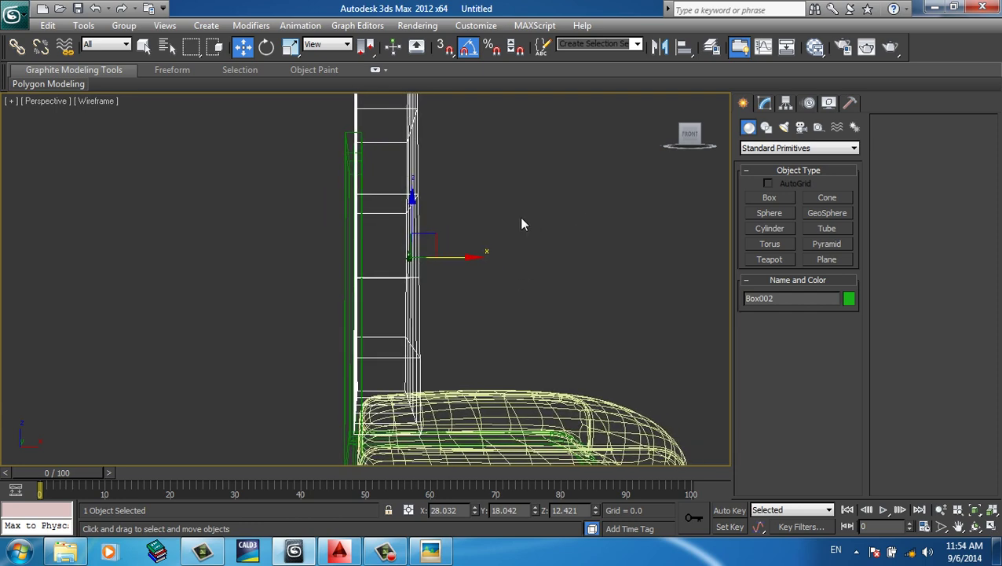
key("f")
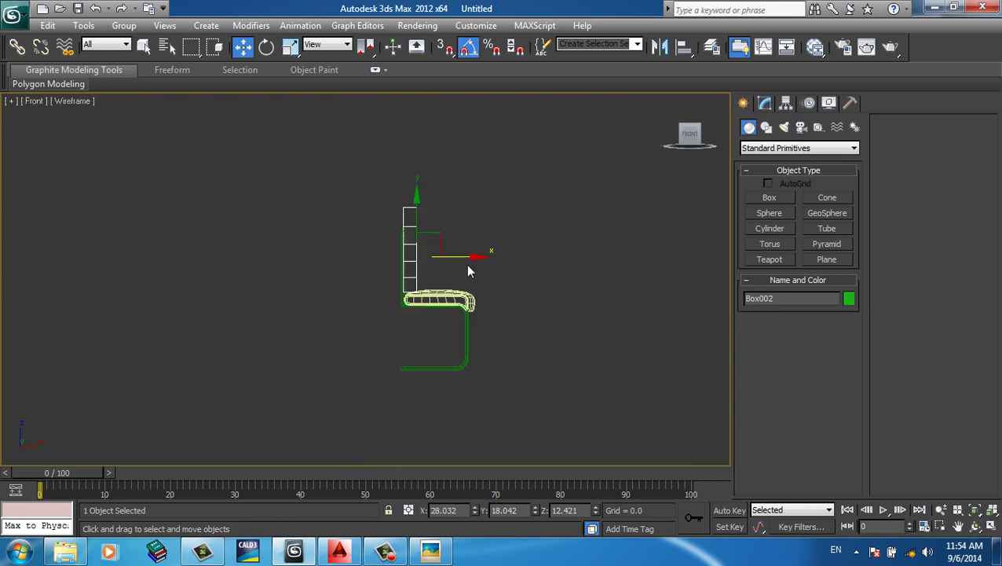
scroll(454, 272, "up", 2)
scroll(480, 263, "up", 1)
scroll(459, 293, "up", 1)
scroll(471, 275, "up", 1)
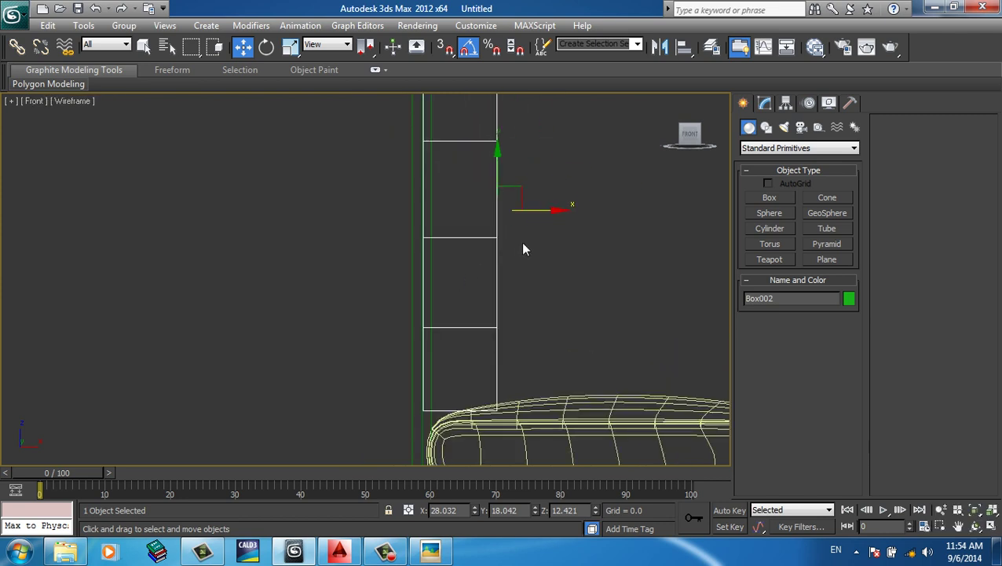
scroll(503, 255, "up", 1)
left_click_drag(469, 260, 478, 262)
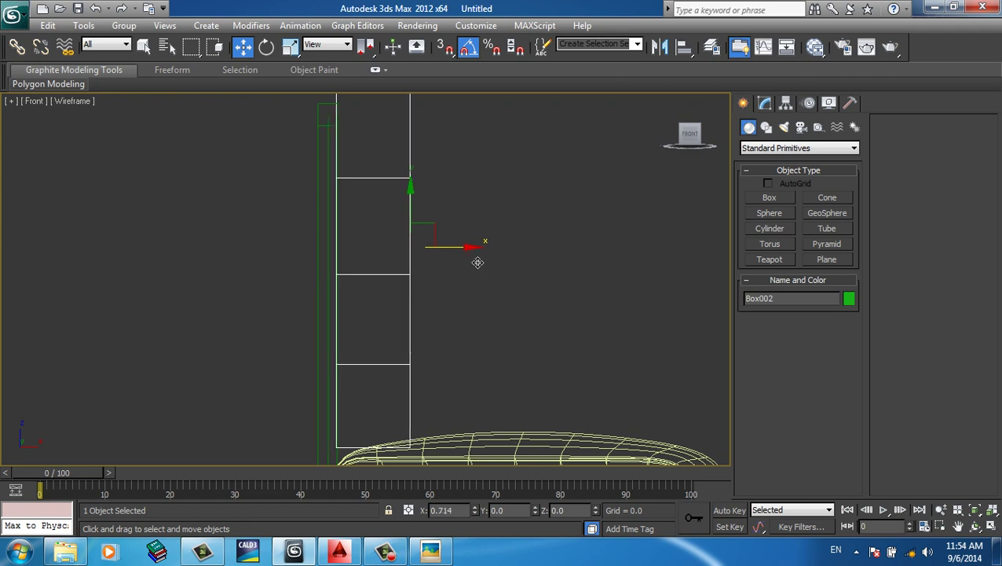
scroll(478, 263, "down", 2)
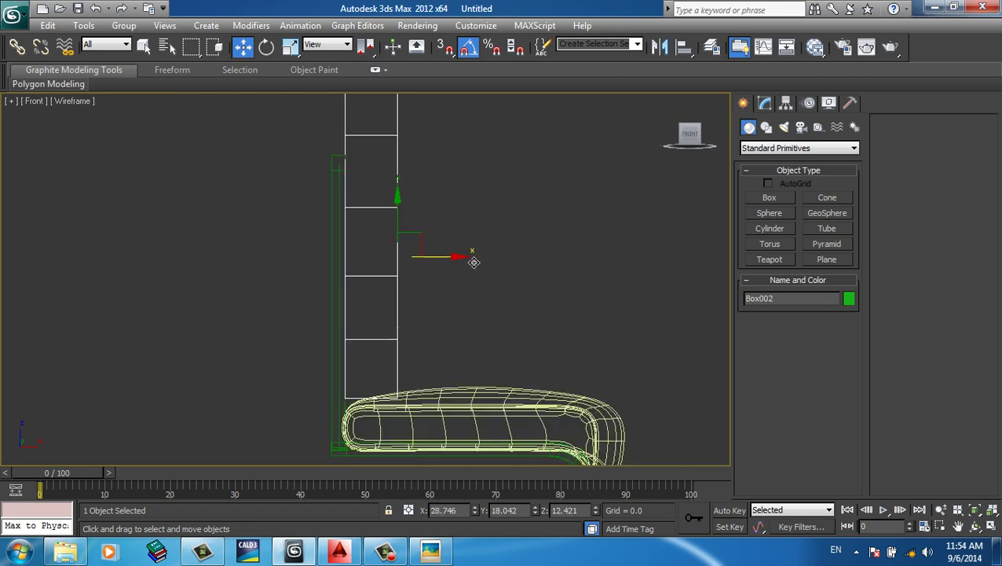
- Rotate the backrest 5° on X so it reclines
left_click(267, 48)
middle_click_drag(479, 217, 442, 254)
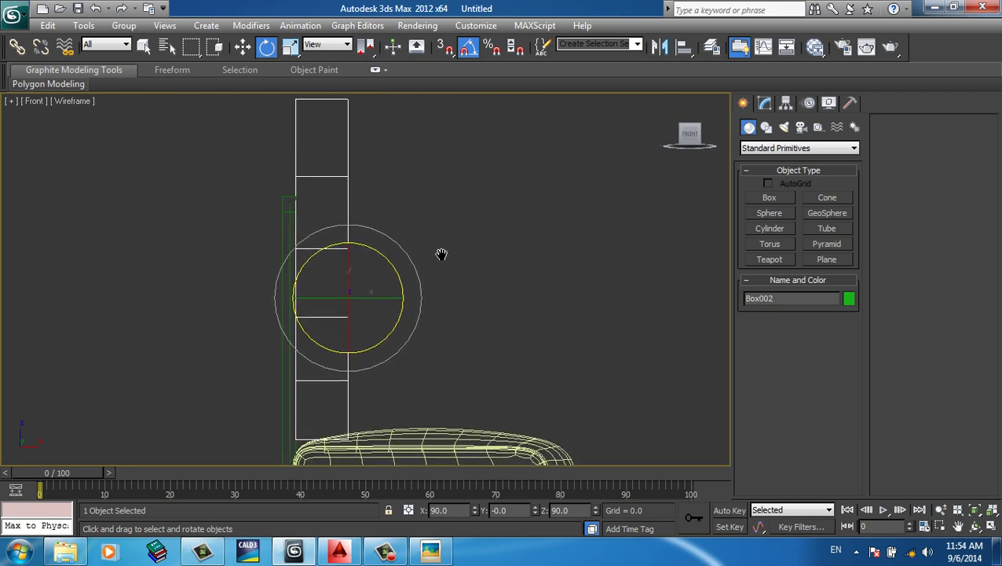
left_click_drag(392, 259, 389, 265)
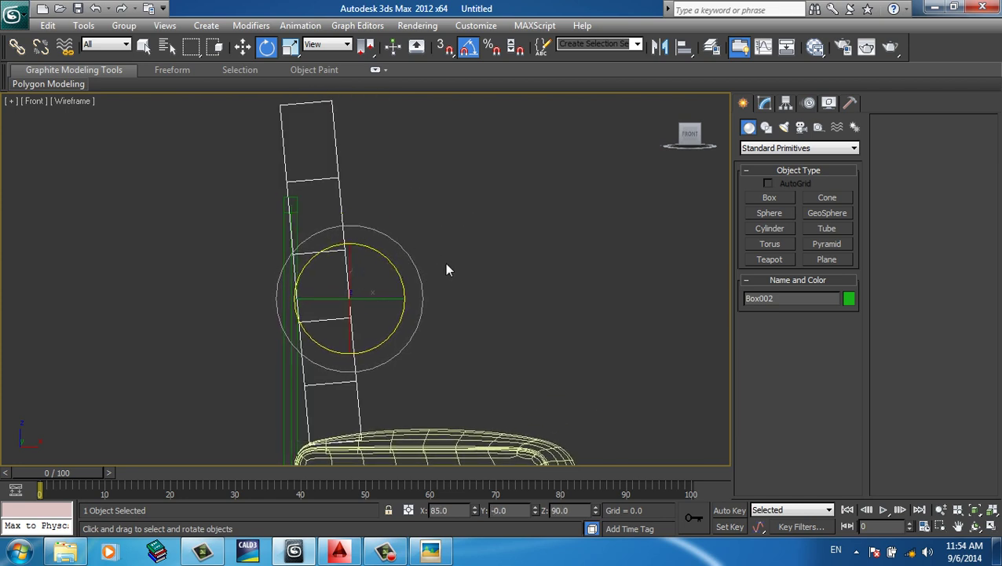
middle_click_drag(446, 270, 451, 245)
- With 3D Snap on, move the backrest onto the seat's rear edge
left_click(245, 49)
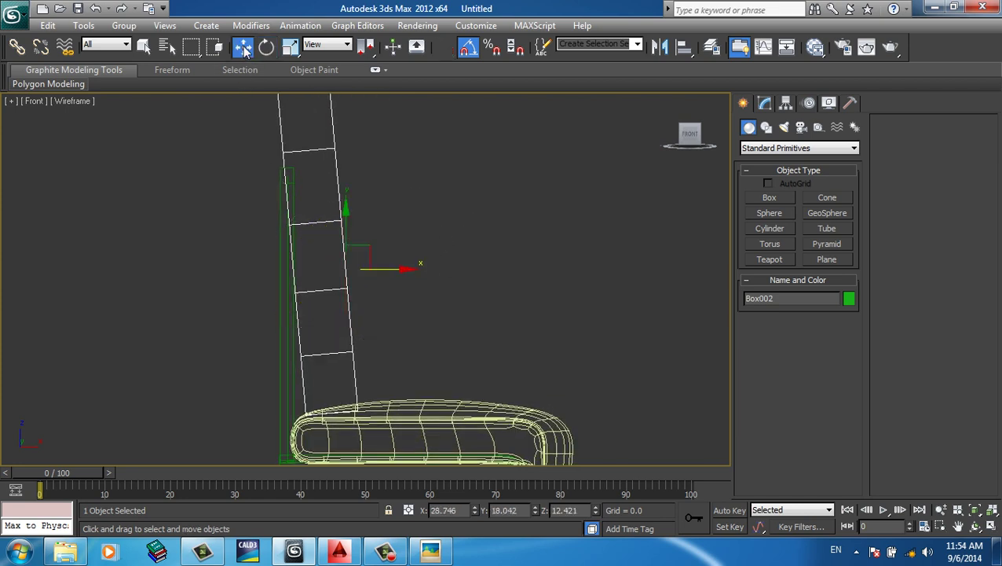
key("s")
left_click_drag(409, 271, 417, 276)
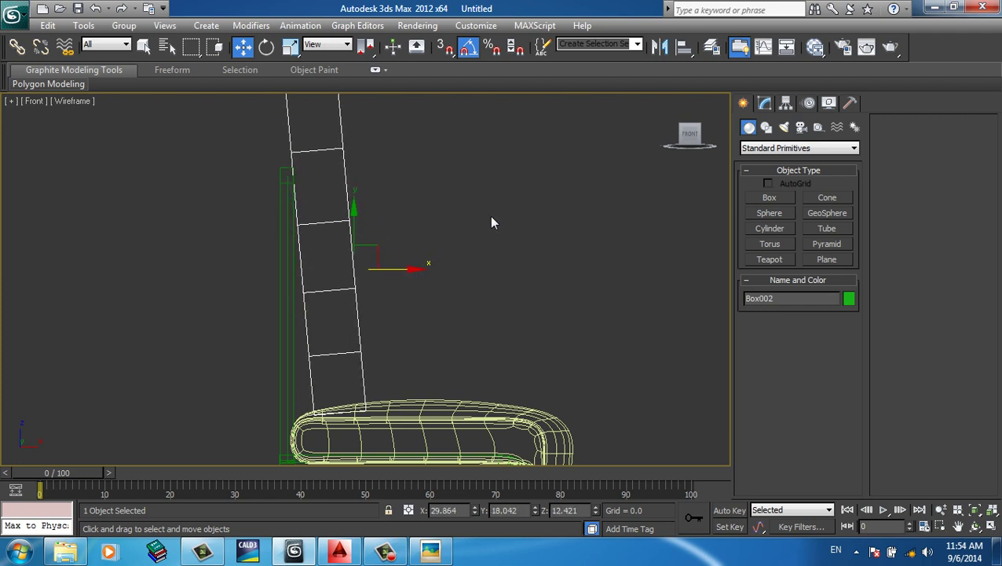
middle_click_drag(653, 183, 499, 235, "alt")
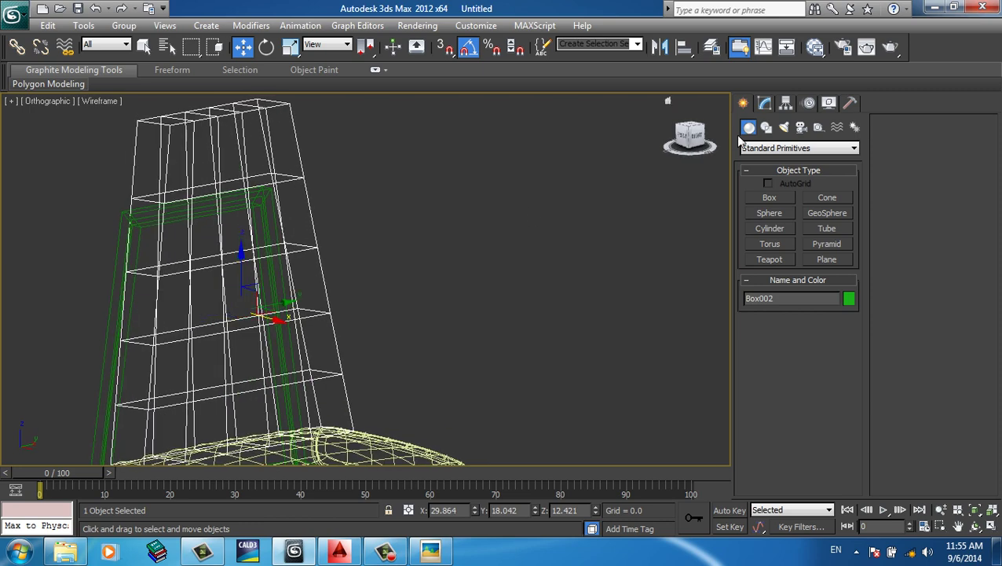
- Add a MeshSmooth modifier to the backrest and view it shaded
left_click(766, 104)
left_click(773, 143)
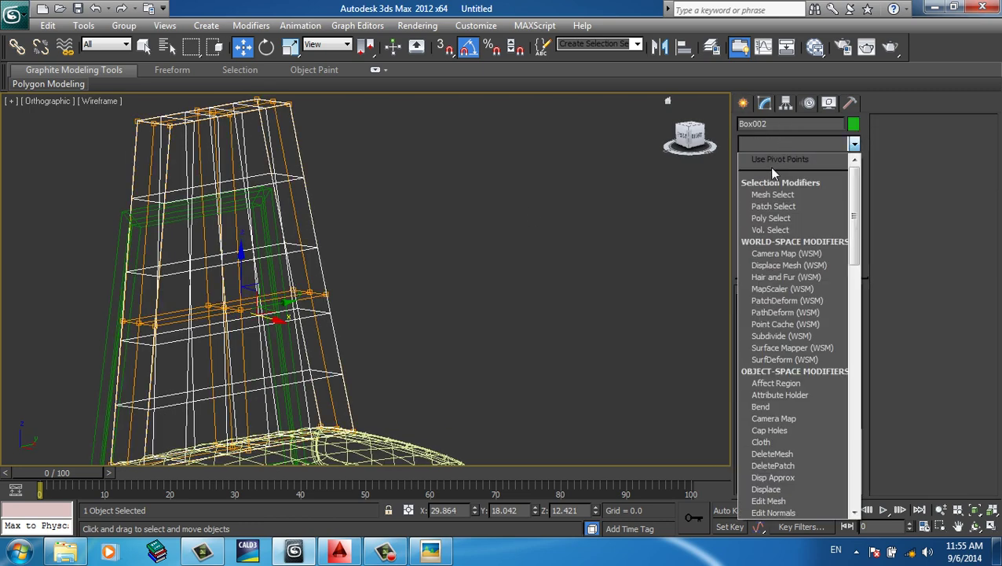
scroll(769, 166, "down", 1)
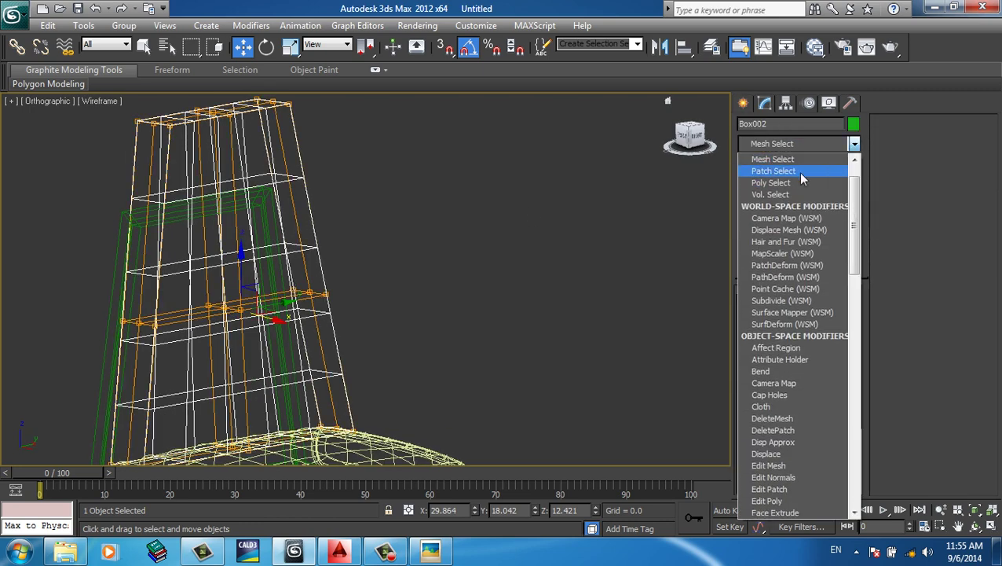
scroll(801, 174, "down", 3)
scroll(807, 179, "down", 10)
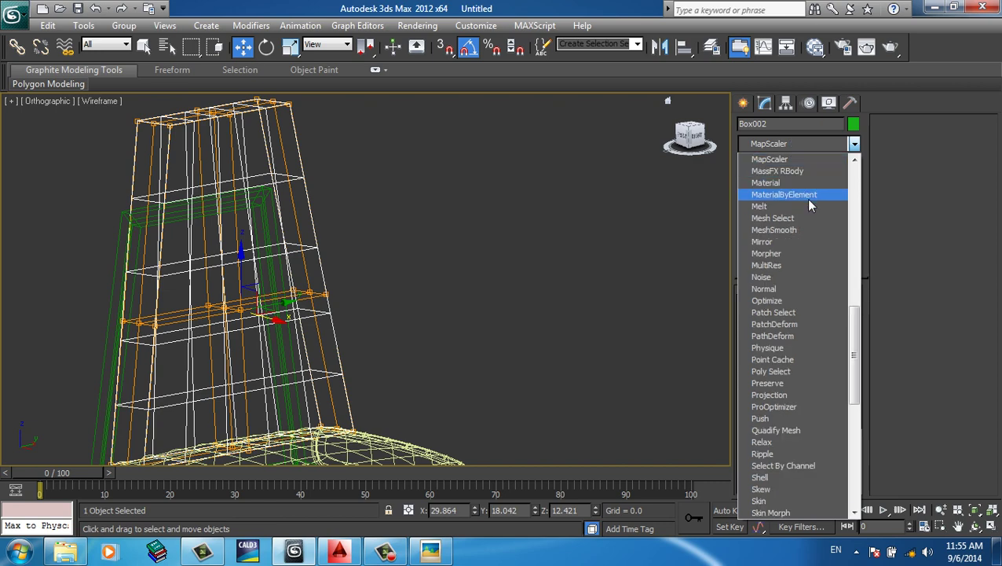
left_click(806, 225)
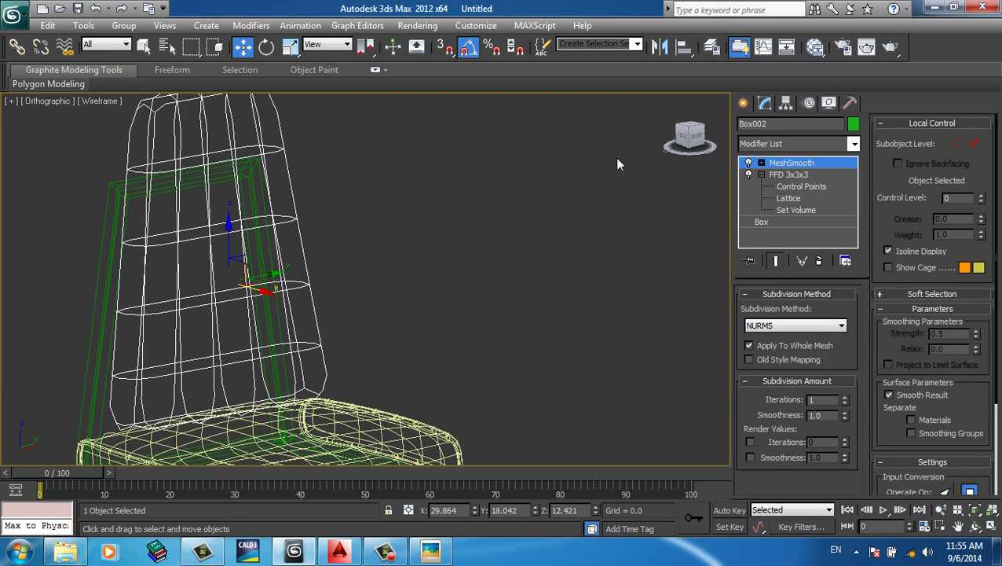
key("F3")
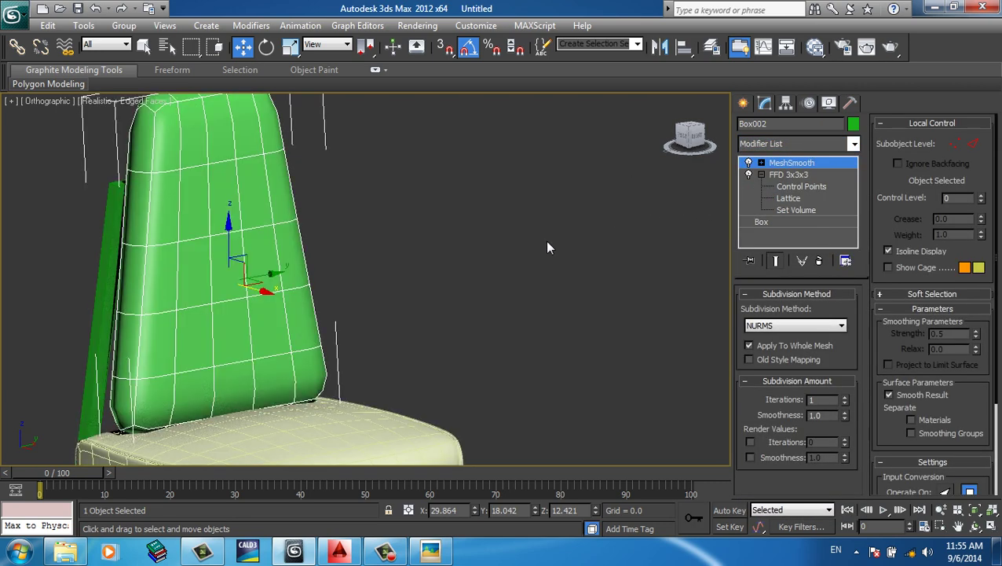
- Raise MeshSmooth to 3 iterations, then reselect FFD 3x3x3 in the stack
mouse_move(547, 247)
middle_mouse_down("alt")
mouse_move(475, 236)
mouse_move(519, 241)
middle_mouse_up("alt")
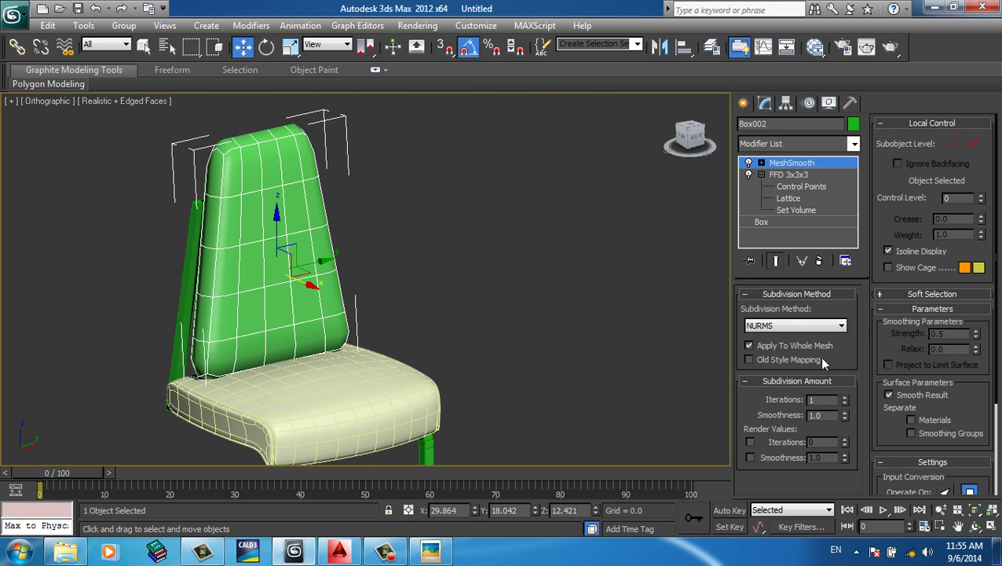
left_click(844, 398)
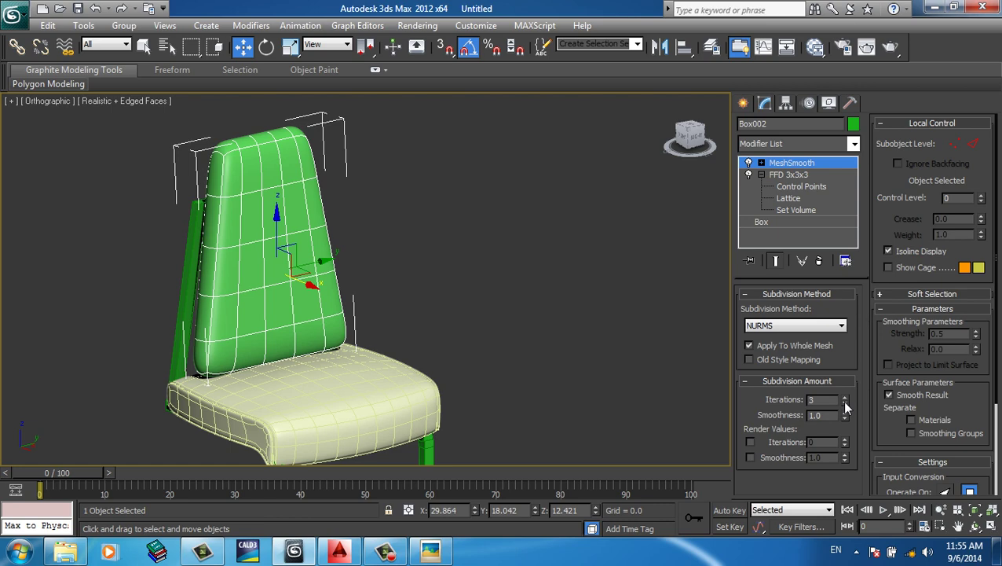
mouse_move(562, 340)
middle_mouse_down("alt")
mouse_move(522, 298)
mouse_move(531, 314)
mouse_move(513, 338)
middle_mouse_up("alt")
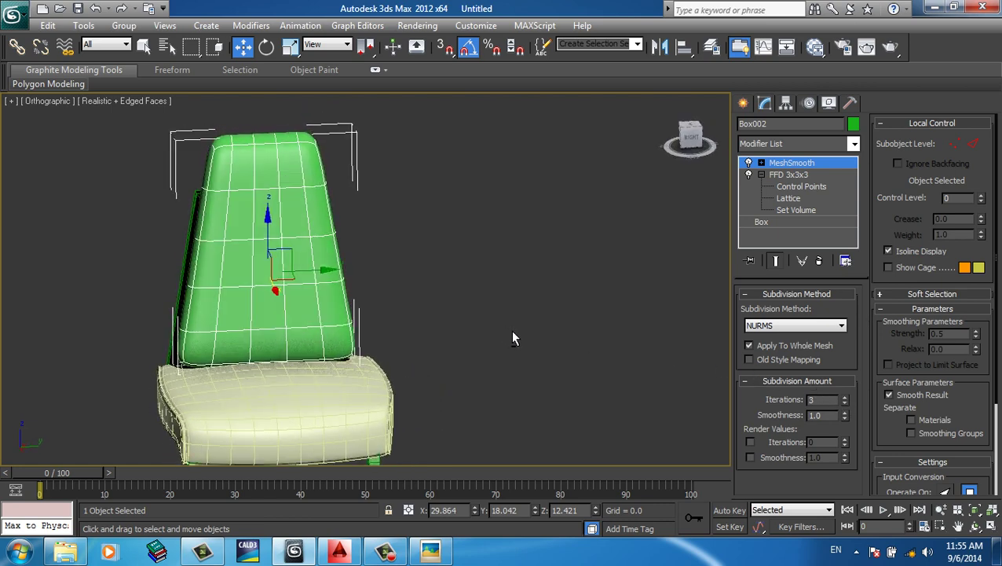
left_click(794, 175)
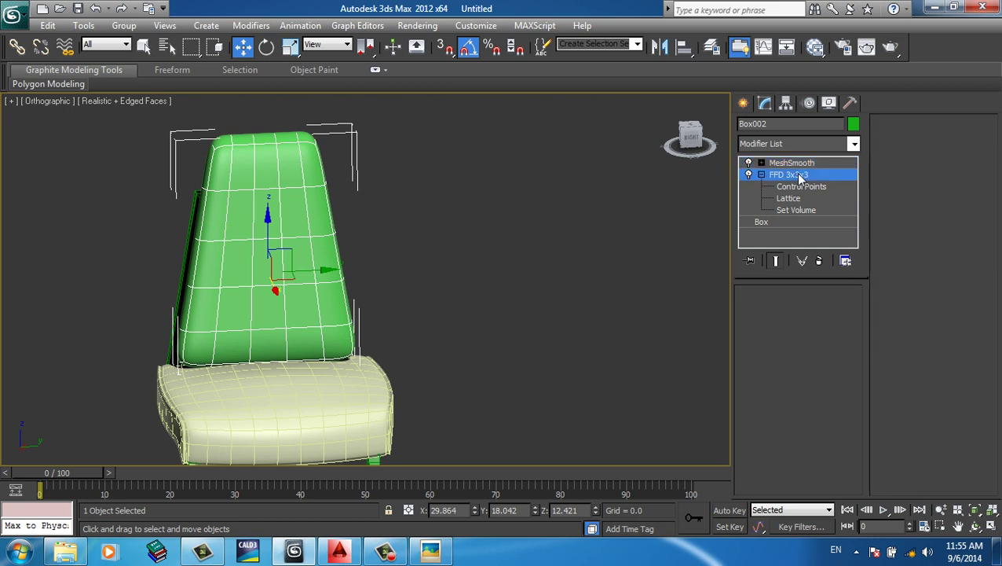
- Show the chair zoomed in from the Right side in wireframe
left_click(665, 169)
scroll(531, 257, "up", 2)
scroll(529, 253, "up", 3)
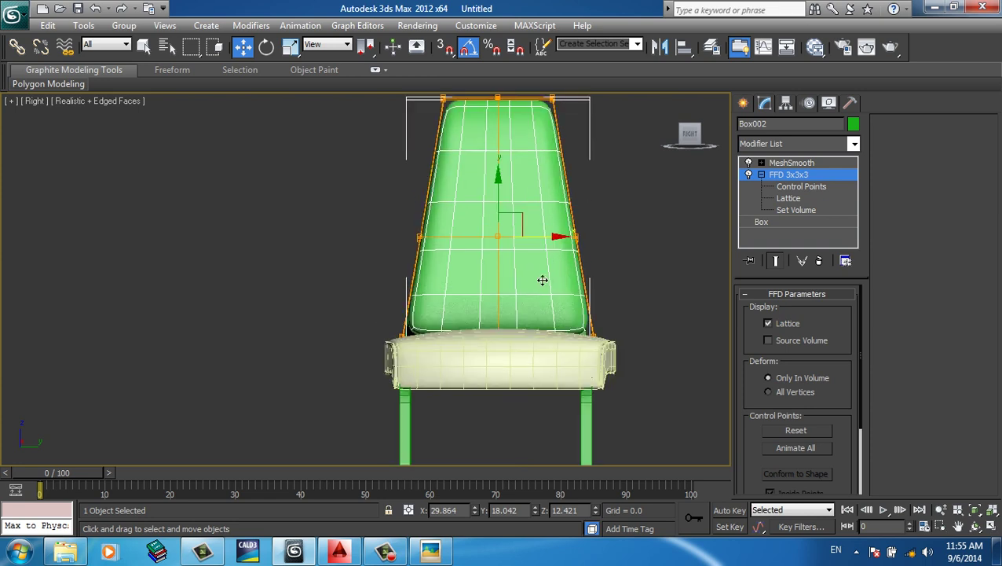
scroll(544, 280, "up", 2)
scroll(531, 347, "up", 2)
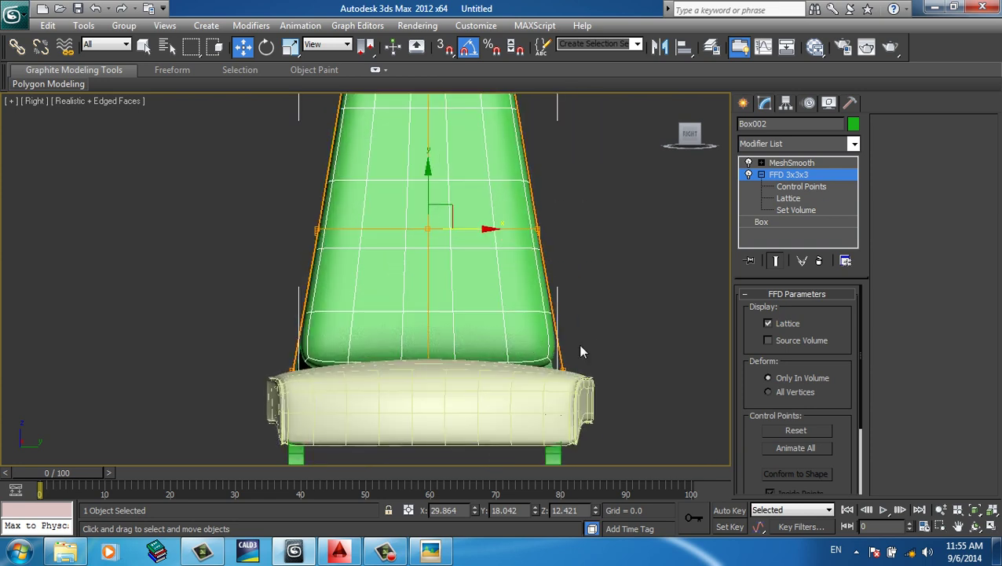
key("F3")
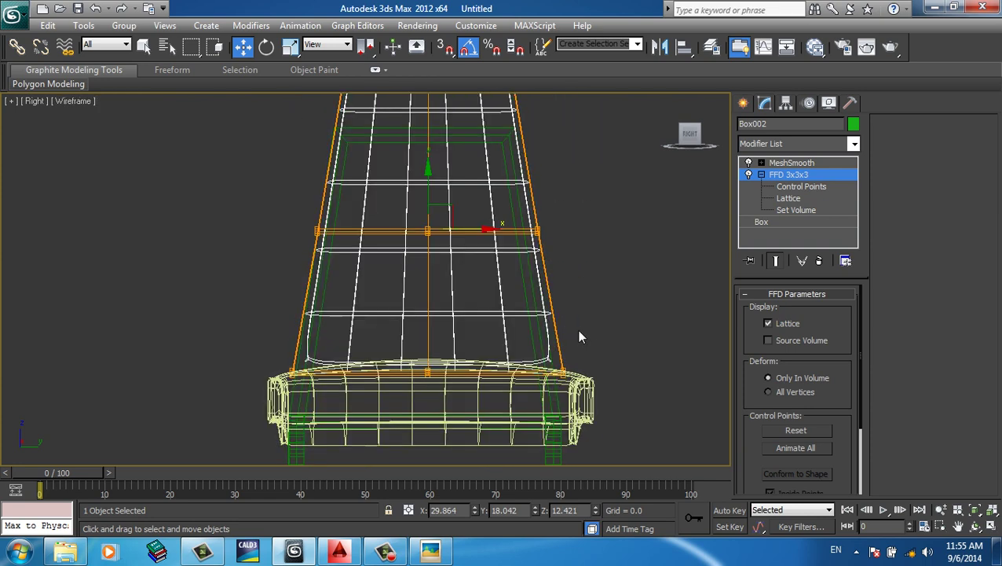
- Inspect Rectangle001's frame vertices, then select the tapered back Box002
left_click_drag(577, 330, 550, 388)
left_click(560, 344)
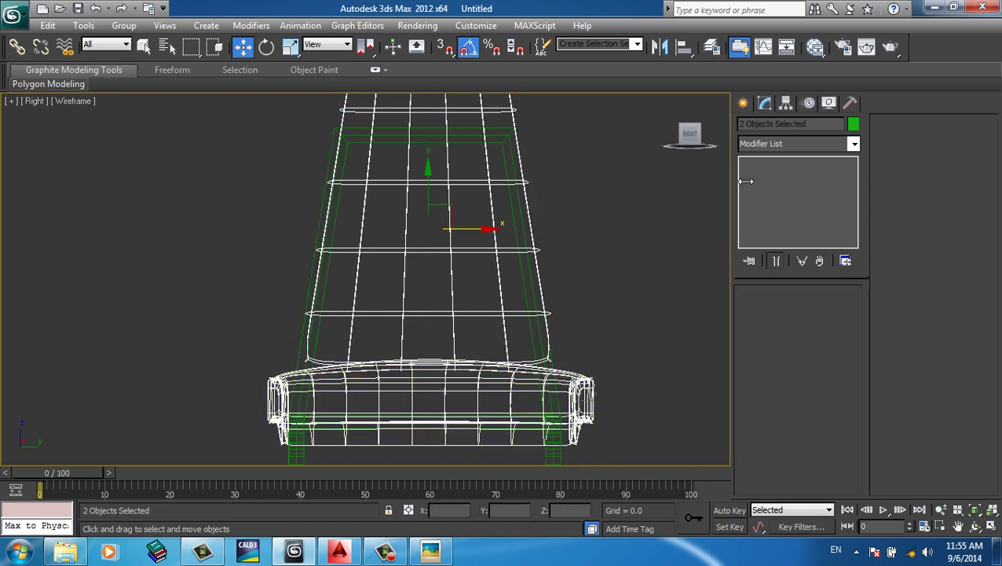
left_click(772, 174)
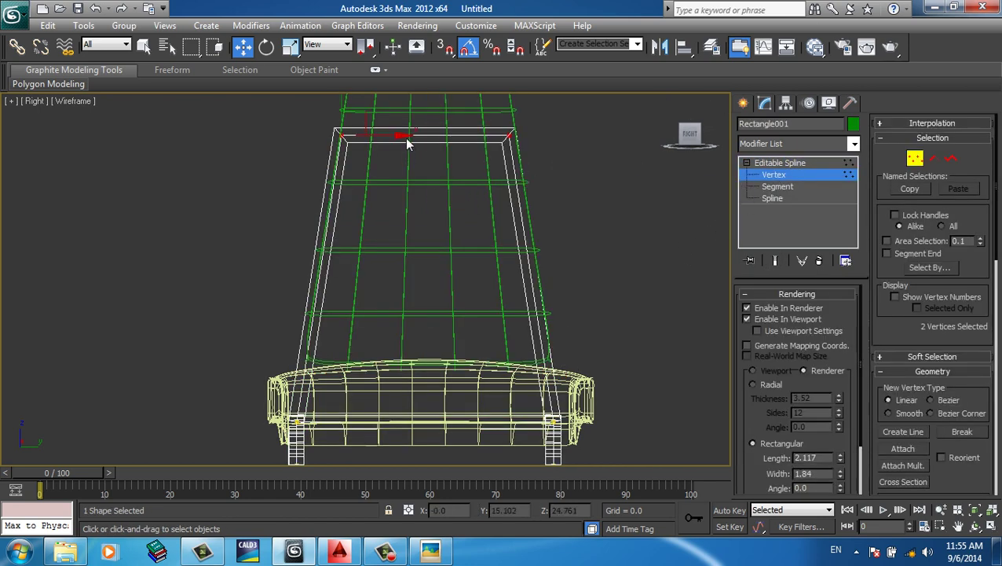
left_click(411, 110)
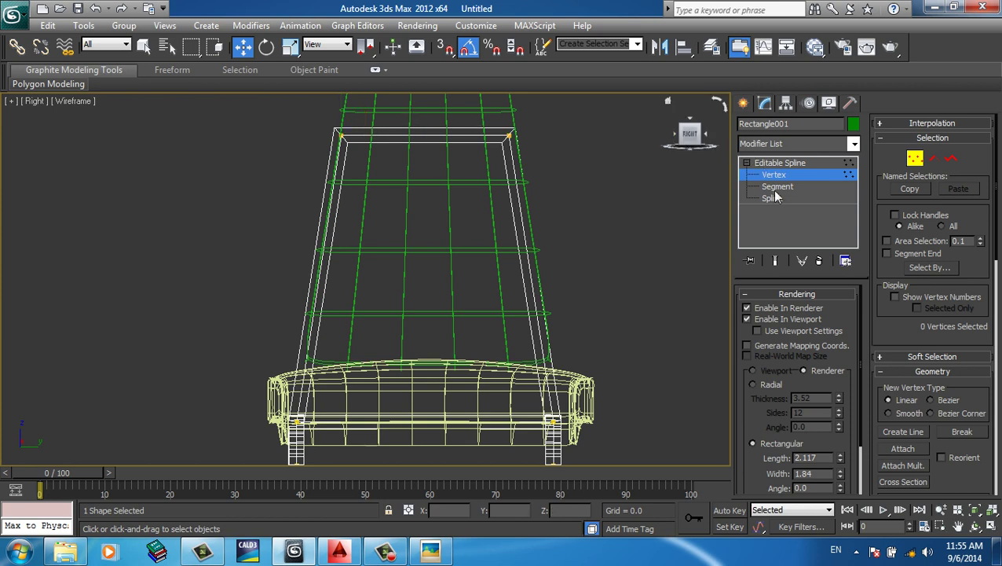
left_click(747, 163)
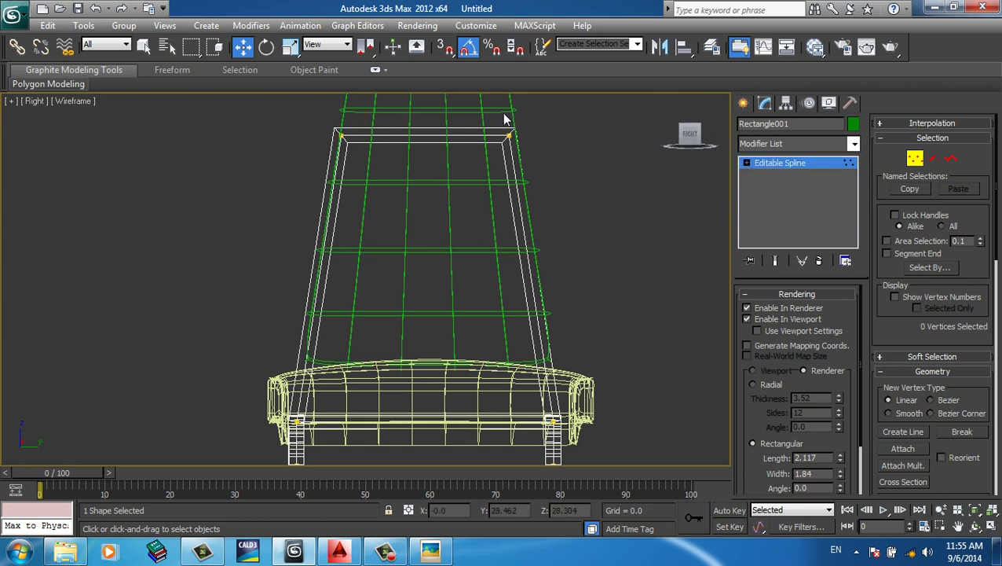
left_click(743, 103)
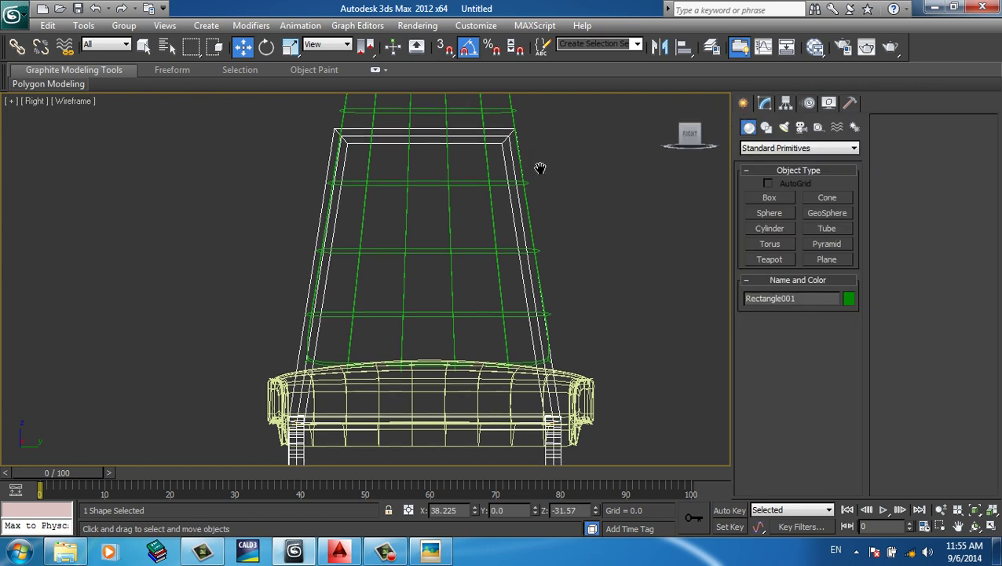
middle_click_drag(539, 165, 539, 234)
left_click(514, 145)
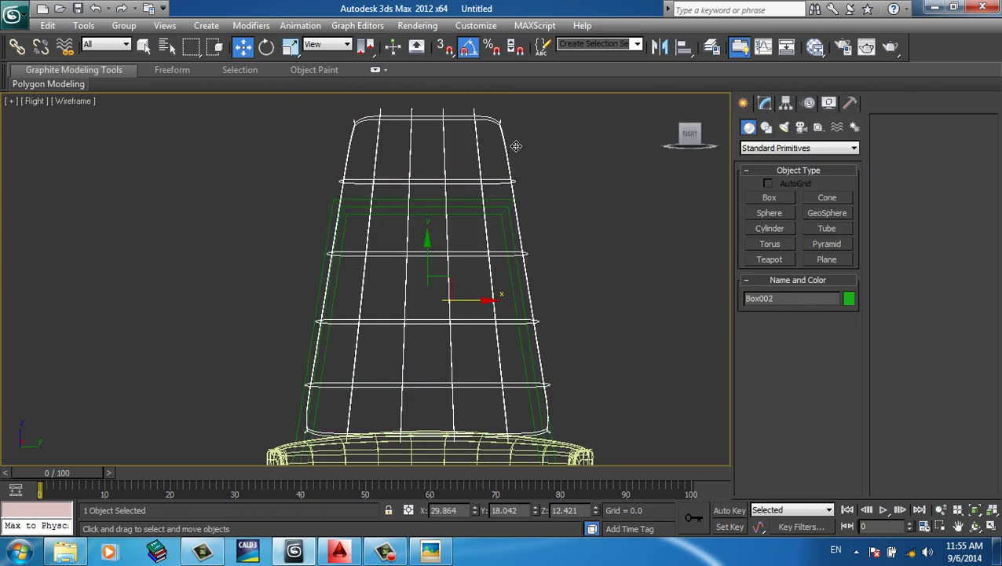
- Widen Box002 along X, then lower it to X 29.864, Y 18.042, Z 11.196
left_click(290, 46)
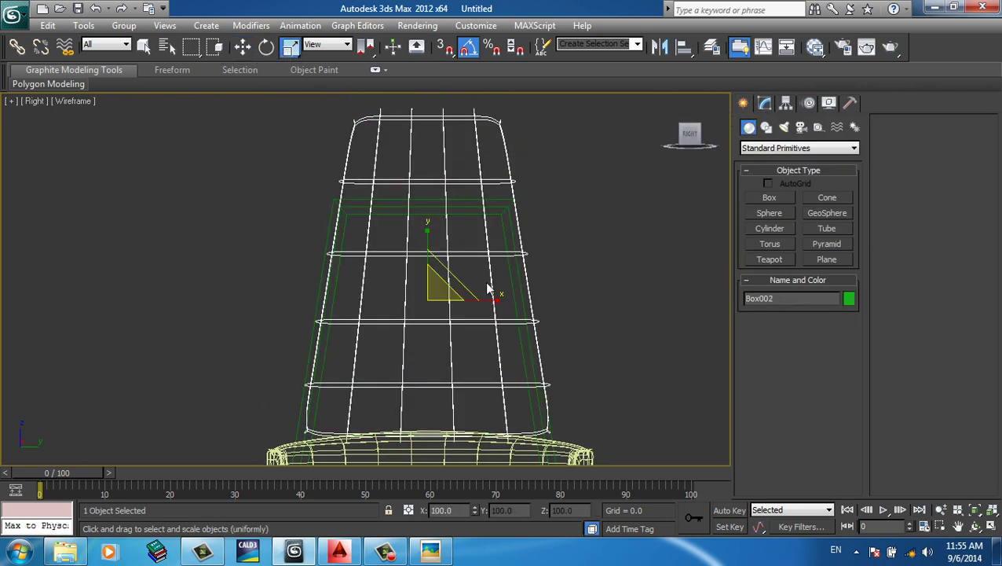
left_click_drag(501, 311, 509, 313)
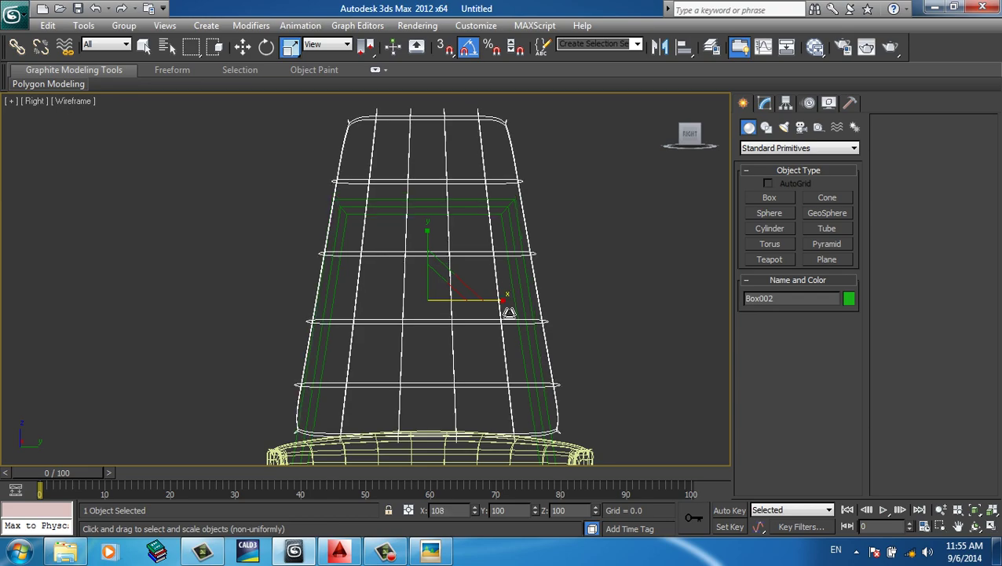
mouse_move(508, 313)
middle_mouse_down("alt")
mouse_move(586, 309)
mouse_move(539, 268)
mouse_move(538, 292)
mouse_move(580, 307)
mouse_move(506, 262)
middle_mouse_up("alt")
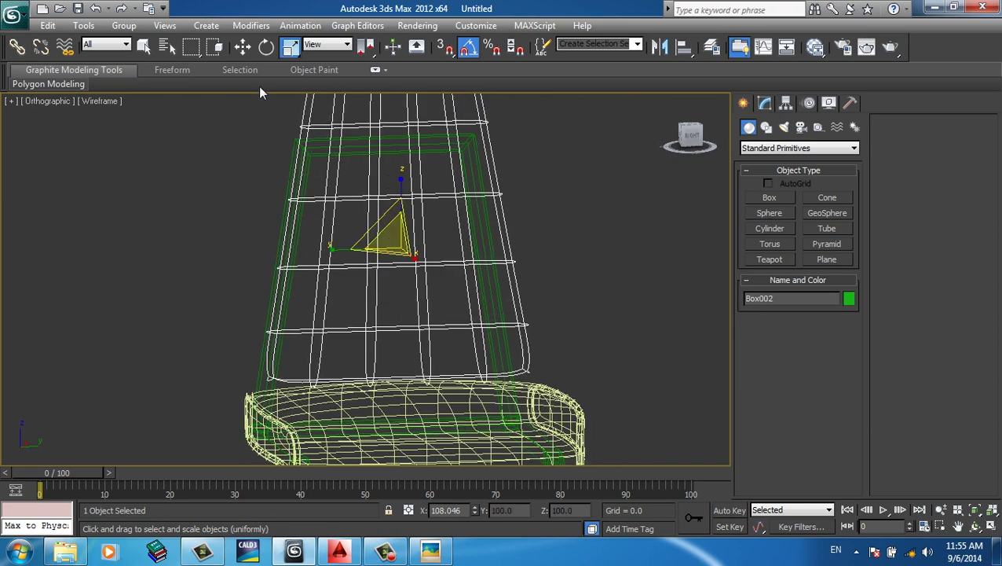
left_click(244, 50)
left_click_drag(407, 200, 411, 206)
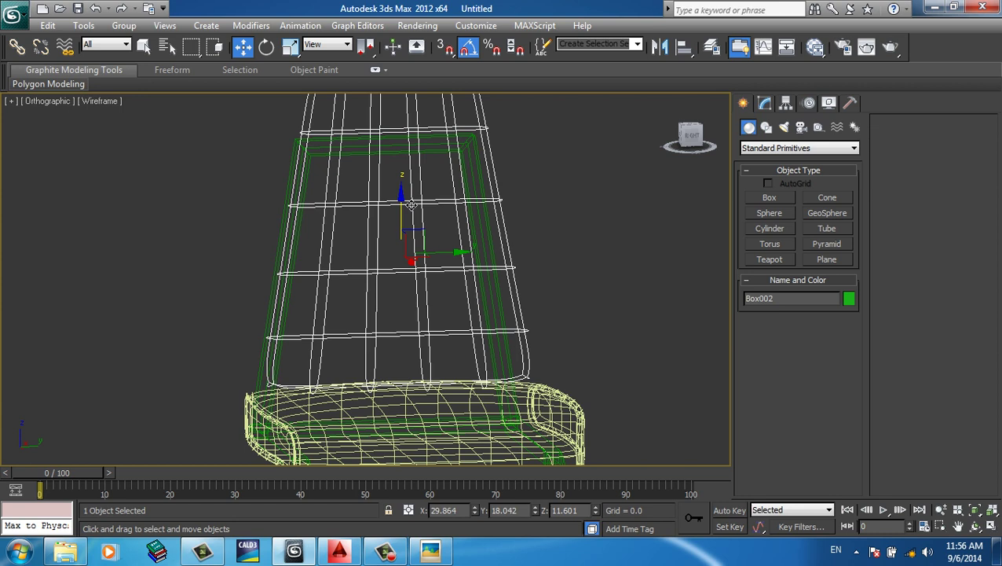
left_click_drag(411, 205, 411, 208)
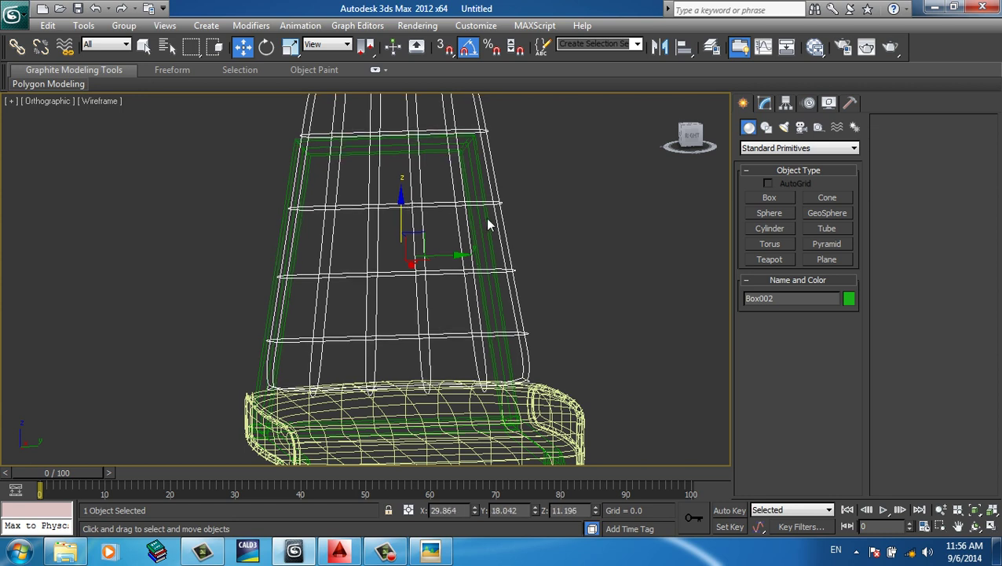
- In Right view, select the backrest's bottom row of FFD control points and raise it
key("v")
key("r")
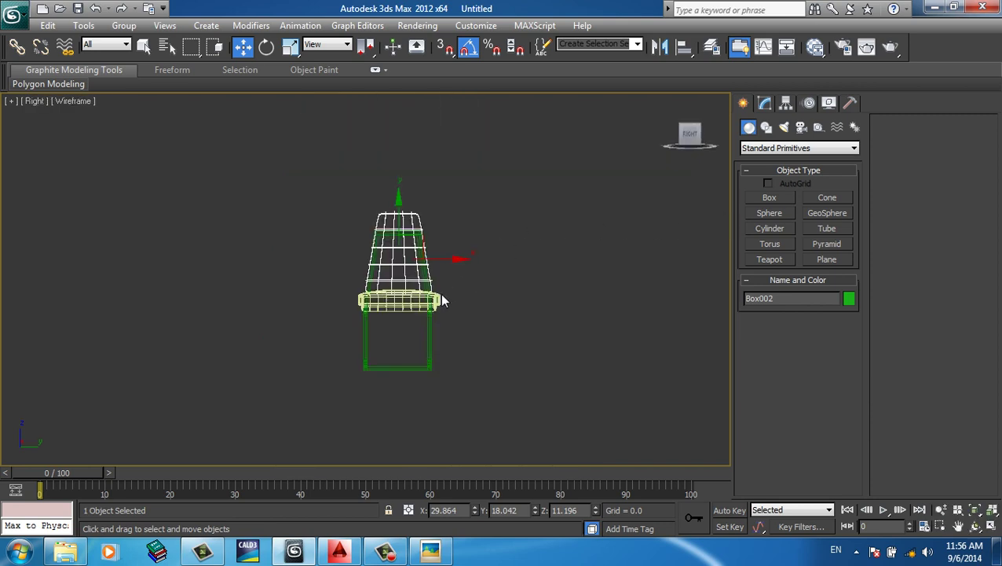
scroll(443, 299, "up", 3)
scroll(442, 299, "up", 2)
left_click(764, 103)
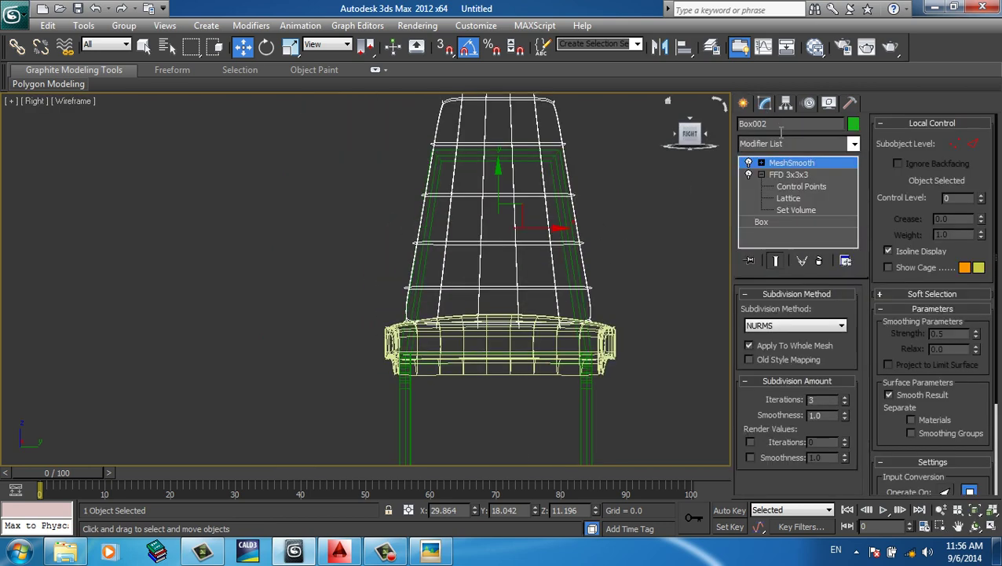
left_click(797, 186)
middle_click_drag(681, 235, 600, 235)
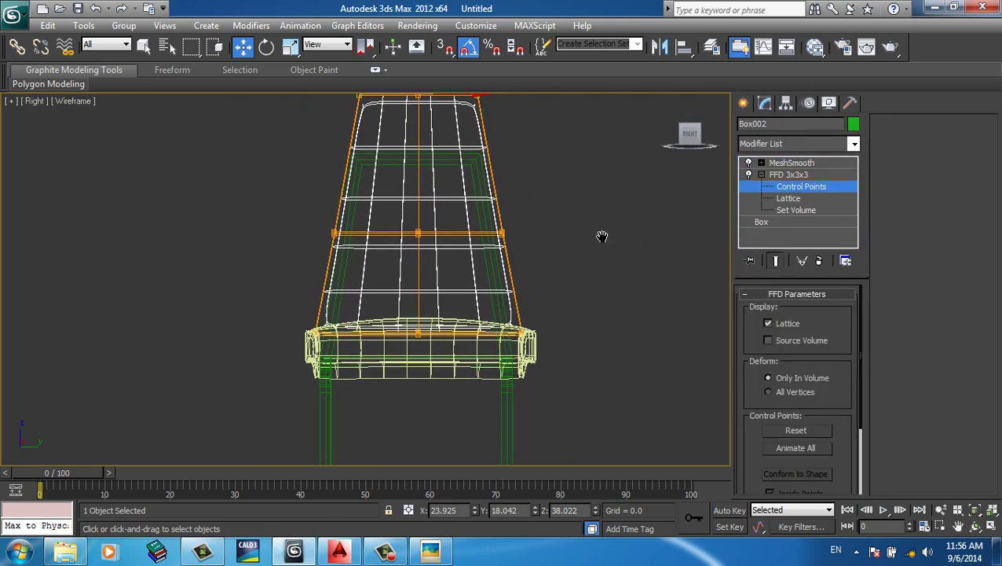
mouse_move(407, 347)
left_mouse_down()
mouse_move(425, 321)
mouse_move(416, 286)
left_mouse_up()
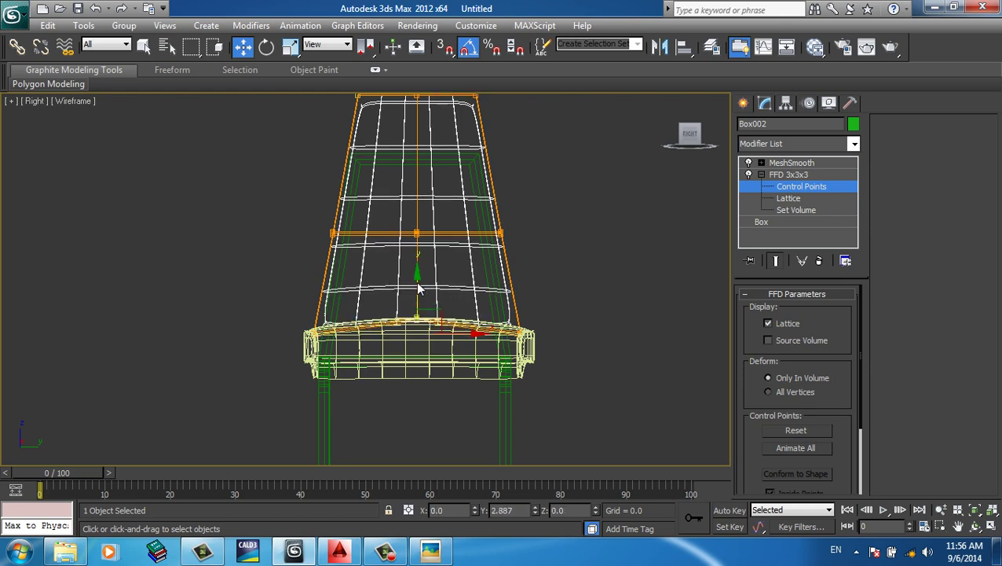
- Adjust the bottom middle and side points about 0.87 units so the lower edge bends
scroll(414, 328, "up", 1)
scroll(408, 322, "up", 3)
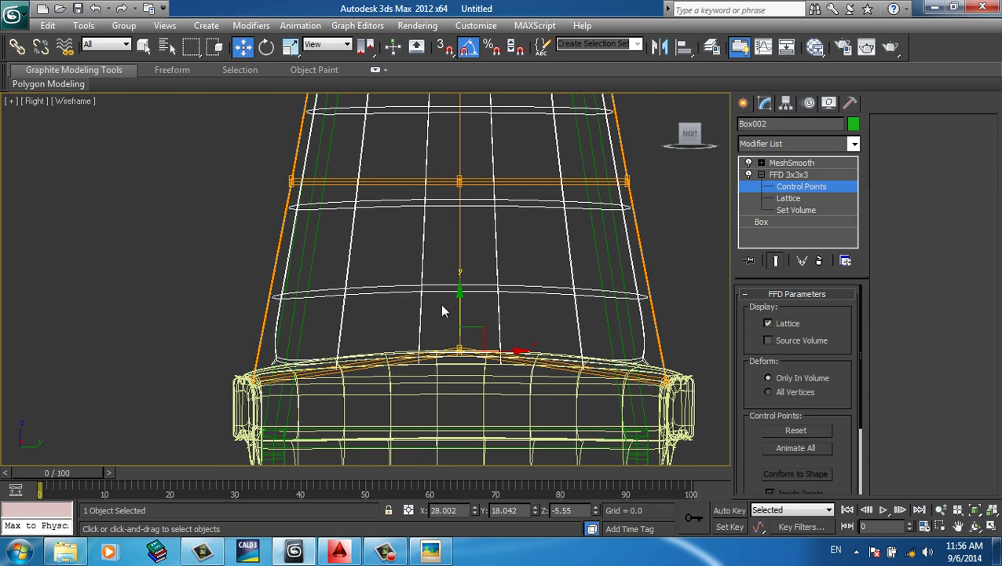
middle_click_drag(468, 310, 423, 280)
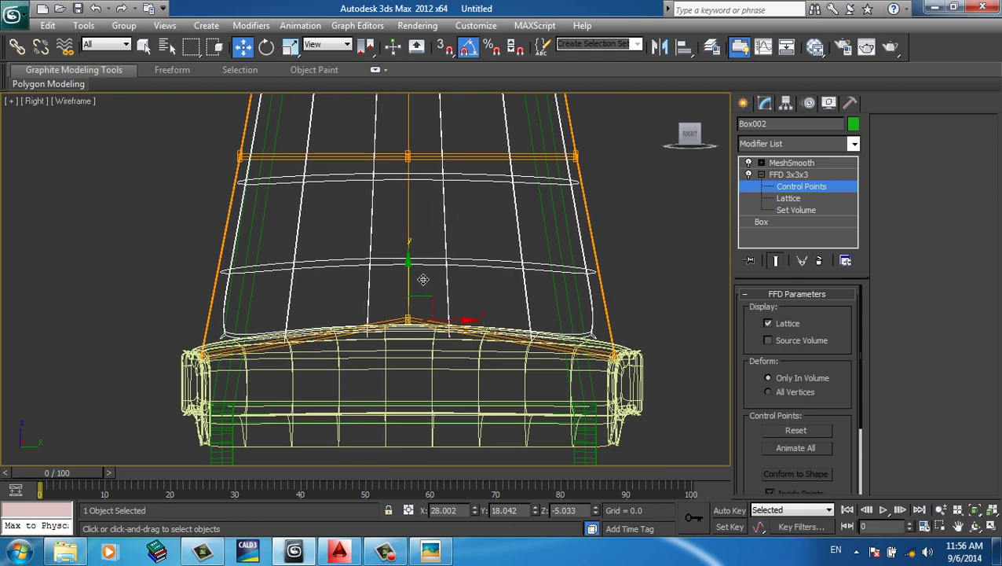
left_click_drag(421, 280, 420, 286)
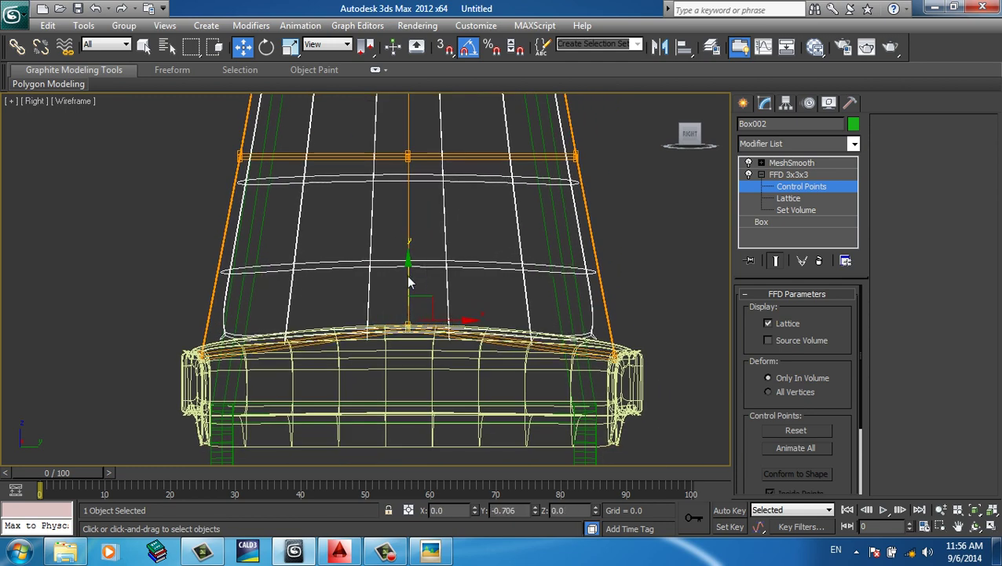
left_click_drag(560, 365, 640, 306)
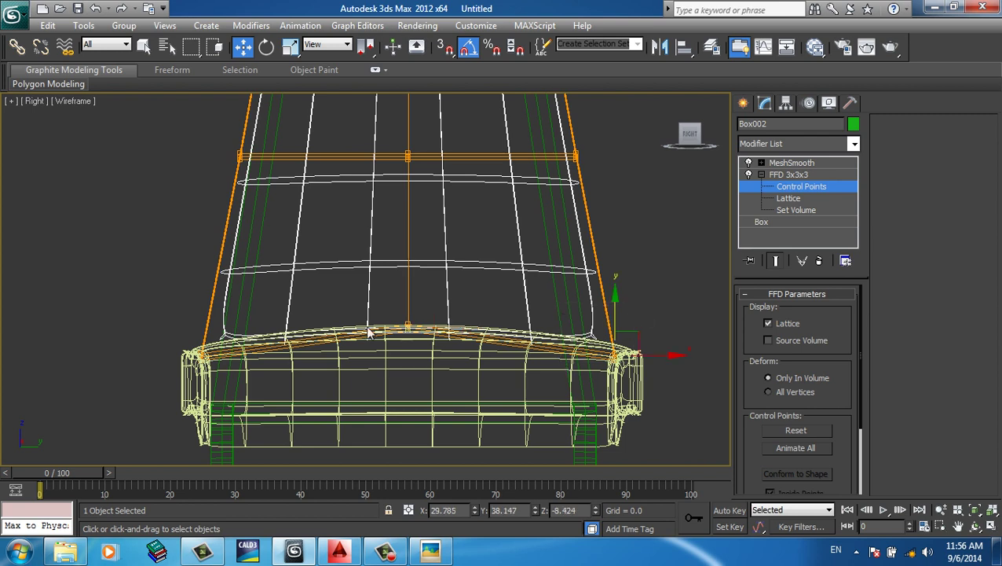
left_click_drag(621, 339, 622, 342)
left_click_drag(225, 386, 170, 324, "ctrl")
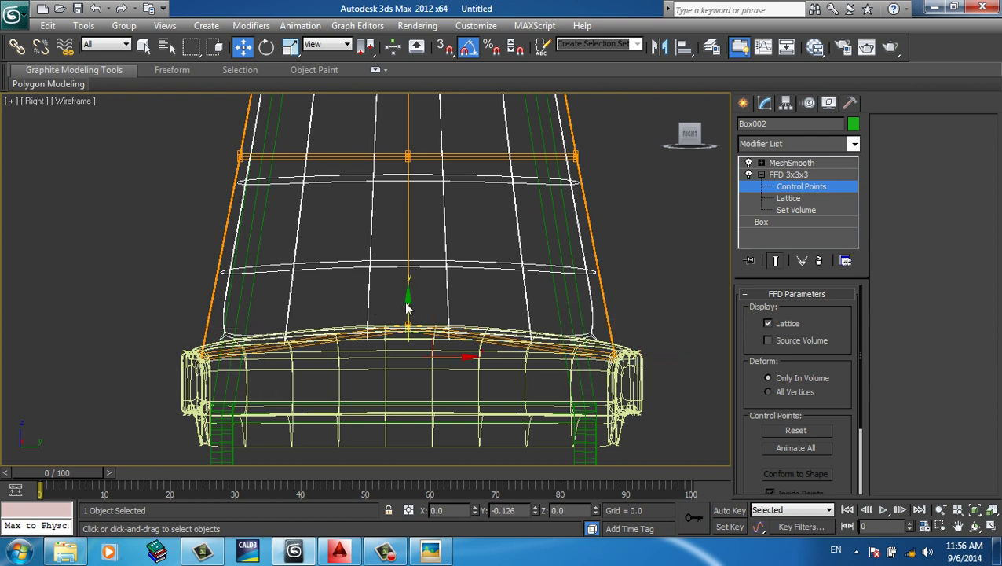
mouse_move(401, 306)
left_mouse_down()
mouse_move(397, 316)
mouse_move(408, 287)
left_mouse_up()
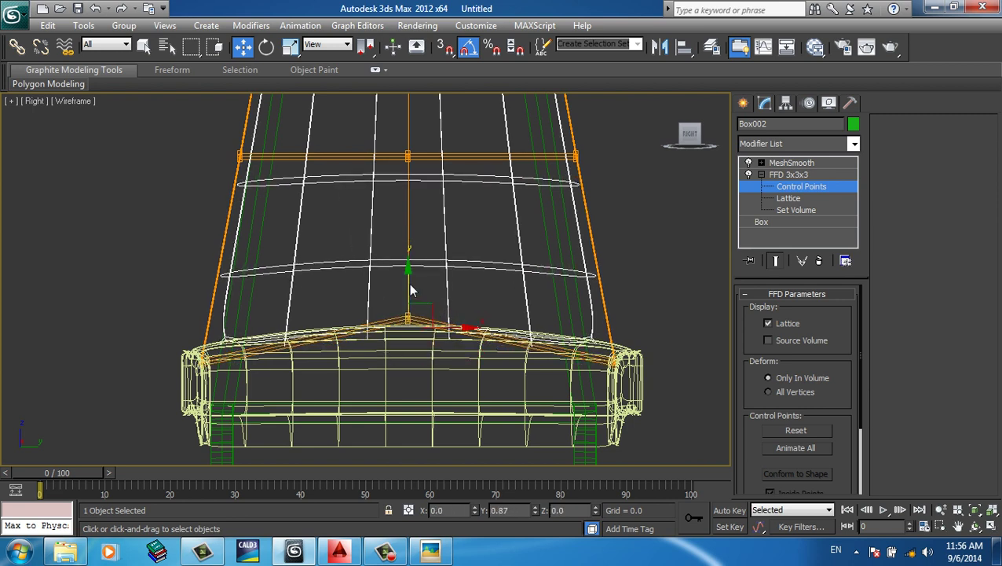
scroll(493, 341, "down", 2)
mouse_move(492, 340)
middle_mouse_down("alt")
mouse_move(475, 314)
mouse_move(409, 327)
mouse_move(423, 340)
mouse_move(570, 280)
middle_mouse_up("alt")
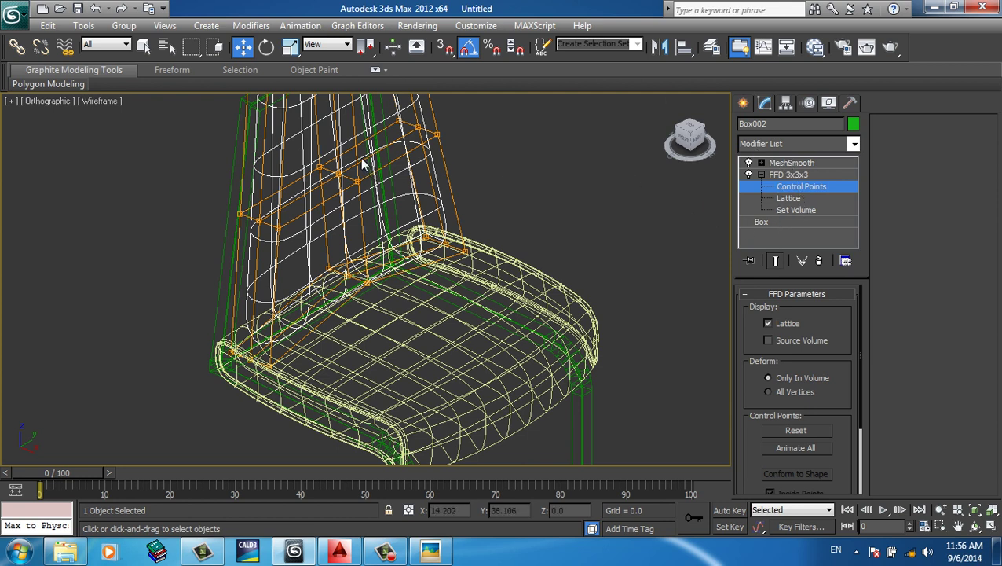
- Insert an Edit Poly modifier on Box002 beneath FFD 3x3x3 and MeshSmooth
left_click(762, 222)
right_click(377, 152)
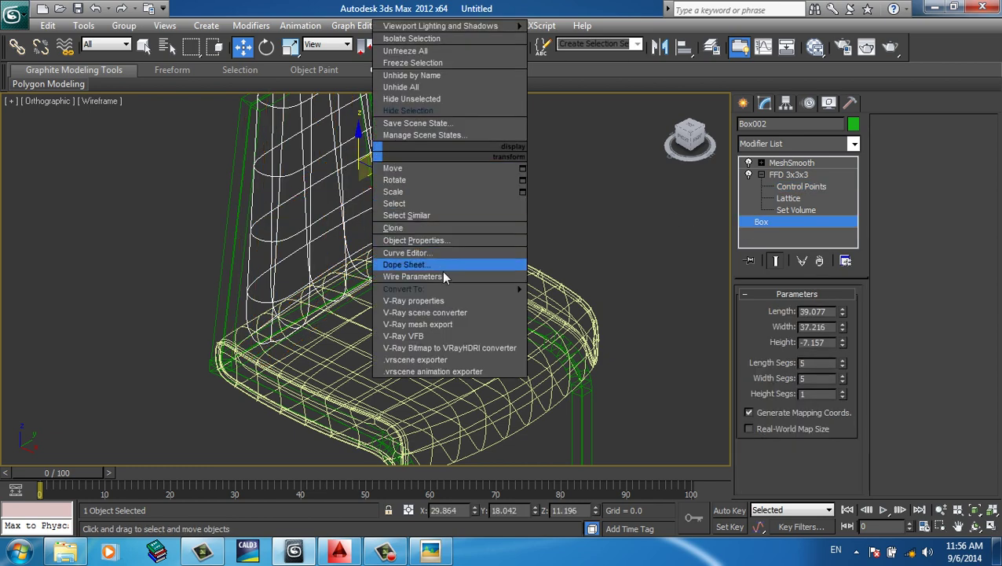
mouse_move(403, 288)
left_click(777, 146)
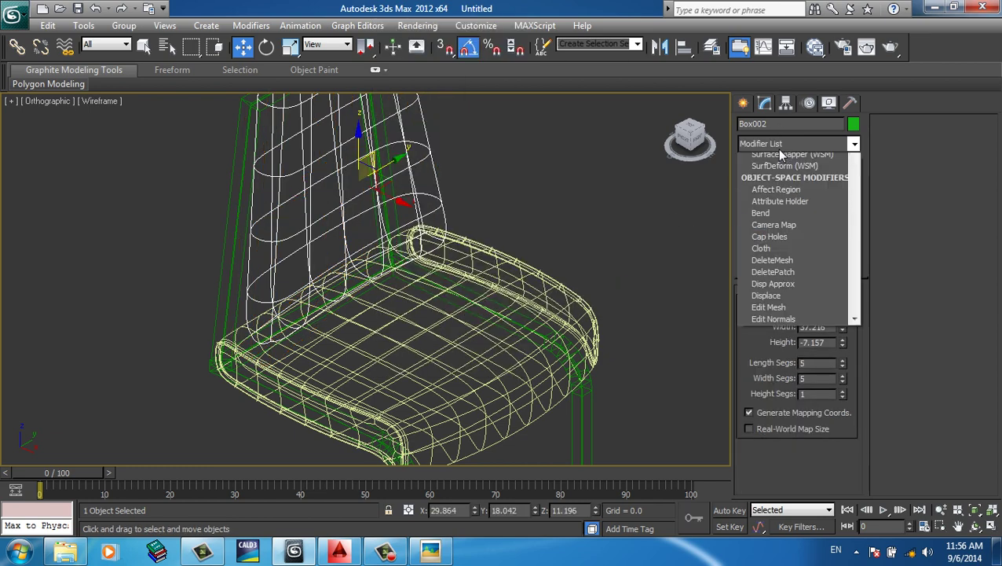
key("e")
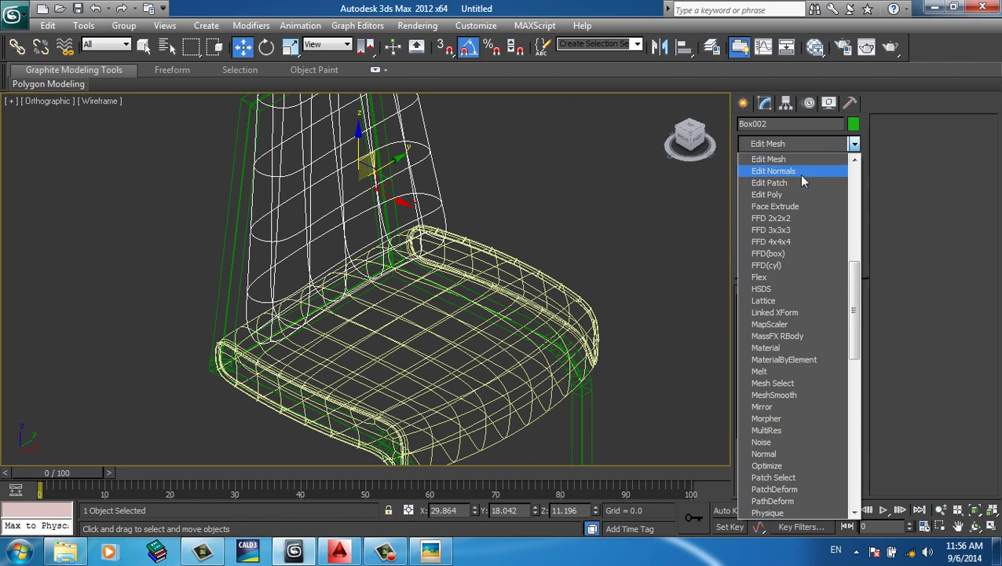
left_click(800, 194)
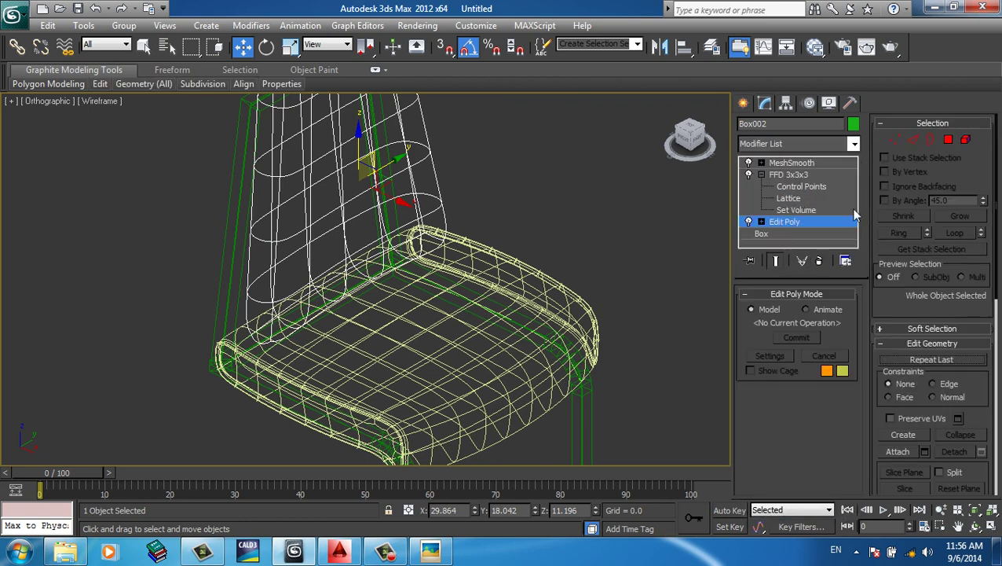
- Enter Edge sub-object level and turn off Show End Result to view the unsmoothed cage
left_click(913, 140)
middle_click_drag(351, 251, 357, 261, "alt")
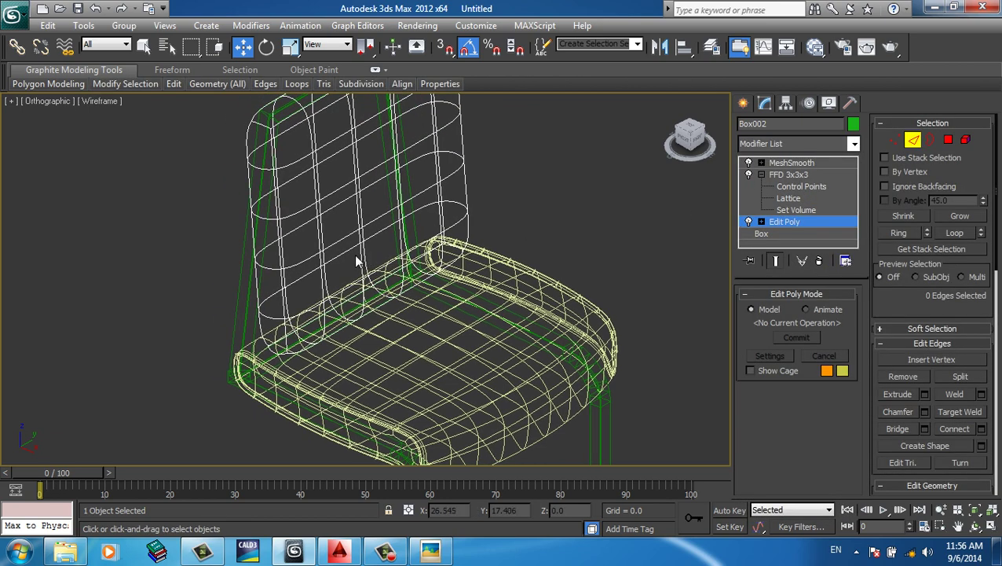
left_click(776, 260)
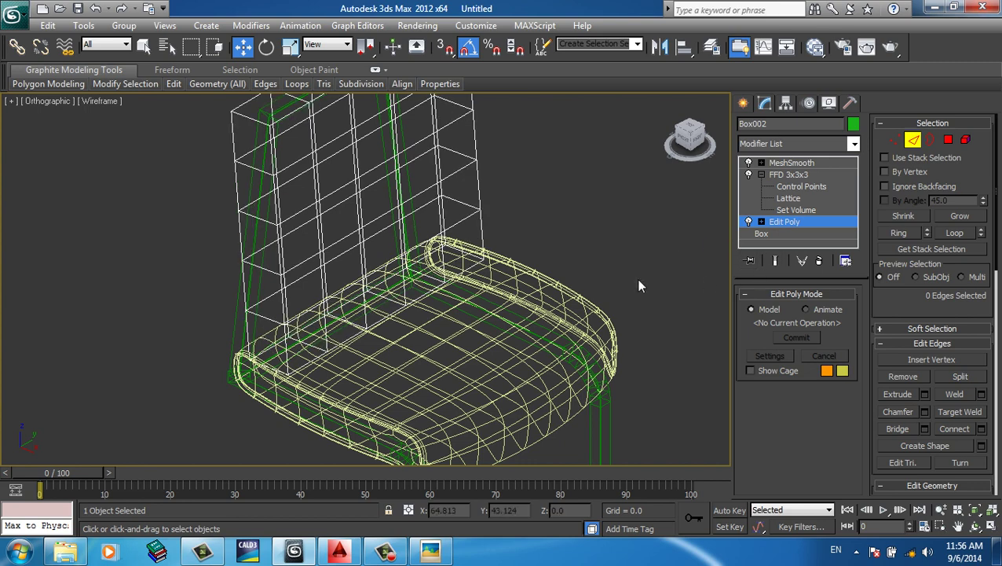
mouse_move(639, 285)
middle_mouse_down("alt")
mouse_move(312, 250)
mouse_move(354, 274)
mouse_move(271, 266)
middle_mouse_up("alt")
- In shaded-with-edges view, select three edges on the backrest's corner and sides
key("F3")
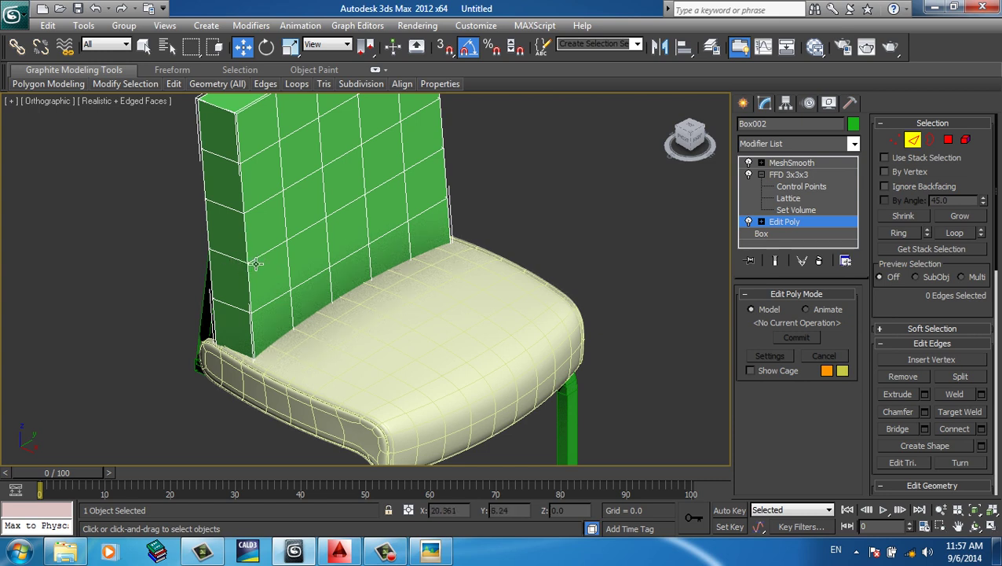
left_click(253, 261)
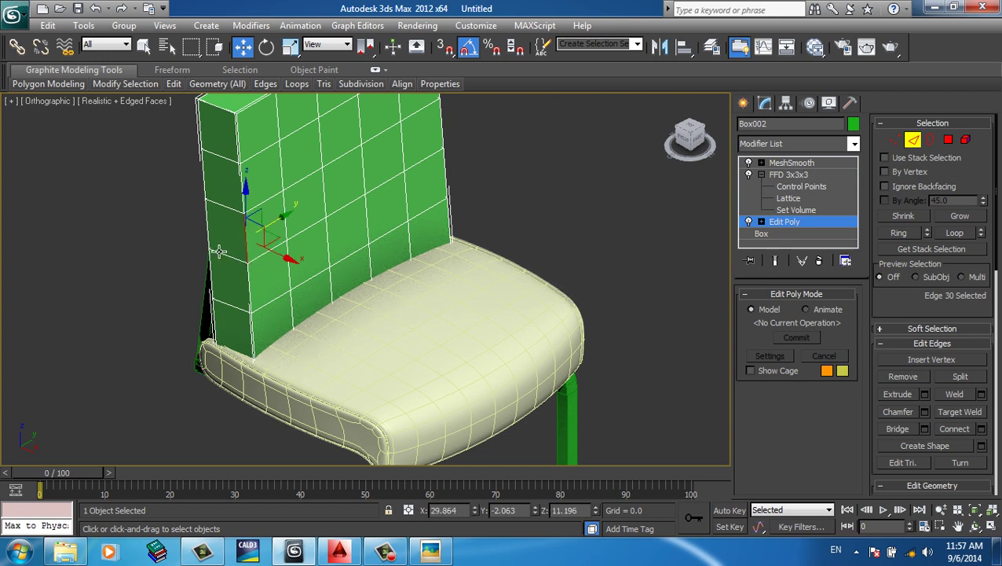
left_click(220, 255, "ctrl")
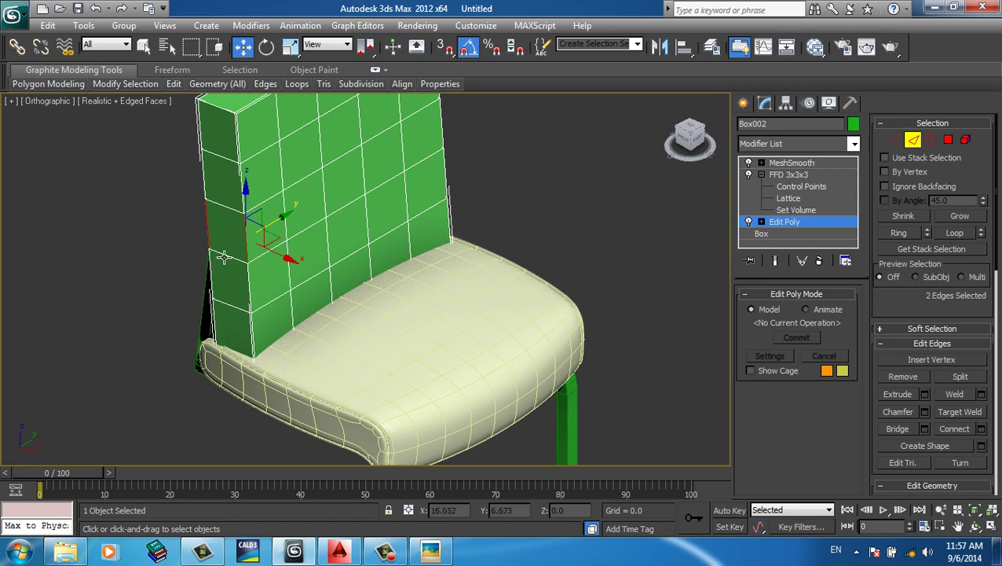
middle_click_drag(224, 257, 423, 240, "alt")
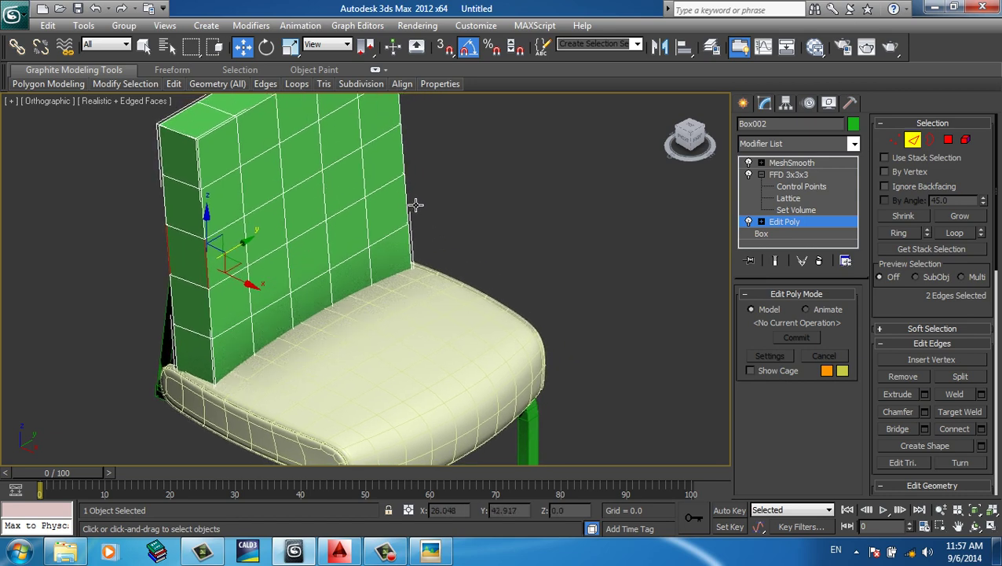
left_click(417, 205, "ctrl")
mouse_move(454, 189)
middle_mouse_down("alt")
mouse_move(353, 216)
mouse_move(348, 208)
middle_mouse_up("alt")
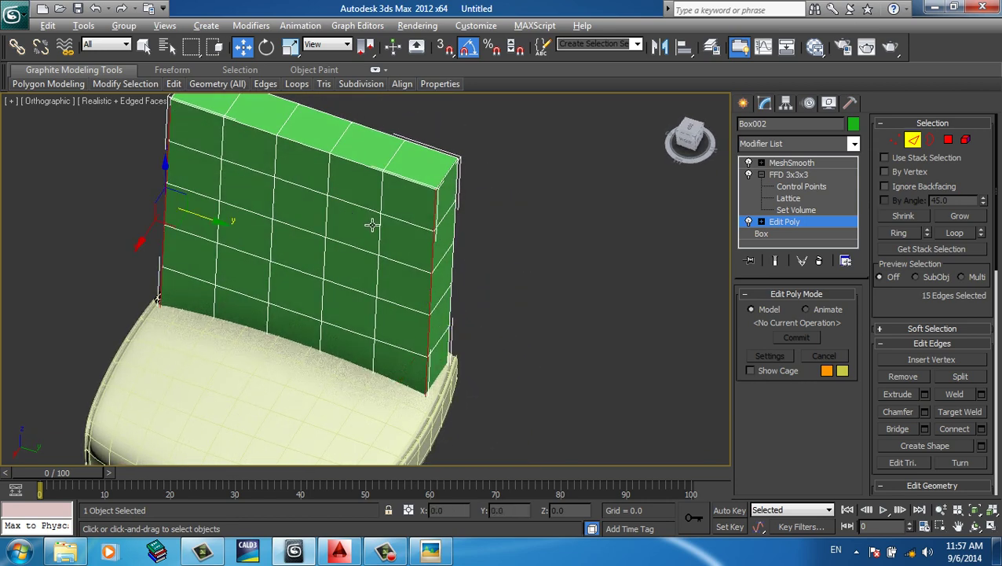
- Extend them to full vertical edge loops, add more backrest edges, and return to wireframe
key("alt+l")
mouse_move(374, 259)
middle_mouse_down("alt")
mouse_move(459, 253)
mouse_move(488, 232)
mouse_move(515, 231)
mouse_move(471, 247)
middle_mouse_up("alt")
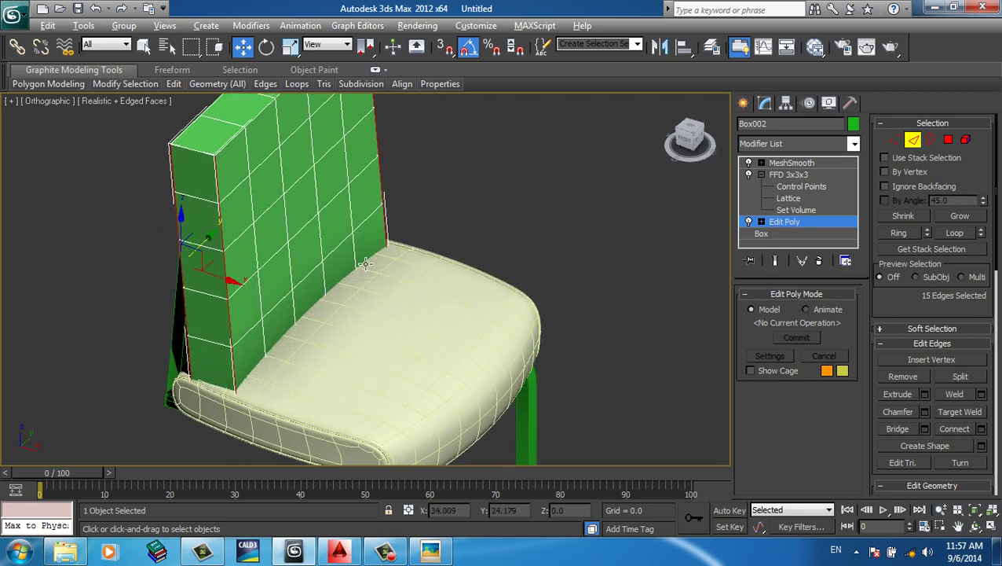
mouse_move(376, 238)
middle_mouse_down("alt")
mouse_move(233, 258)
mouse_move(199, 233)
mouse_move(246, 279)
mouse_move(348, 279)
mouse_move(390, 243)
mouse_move(252, 241)
mouse_move(264, 257)
middle_mouse_up("alt")
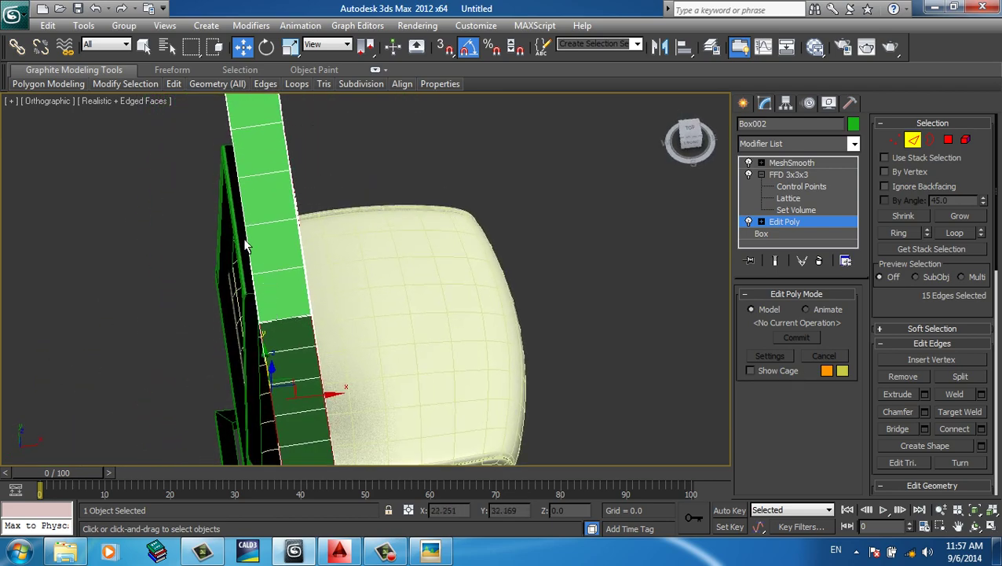
left_click(264, 257)
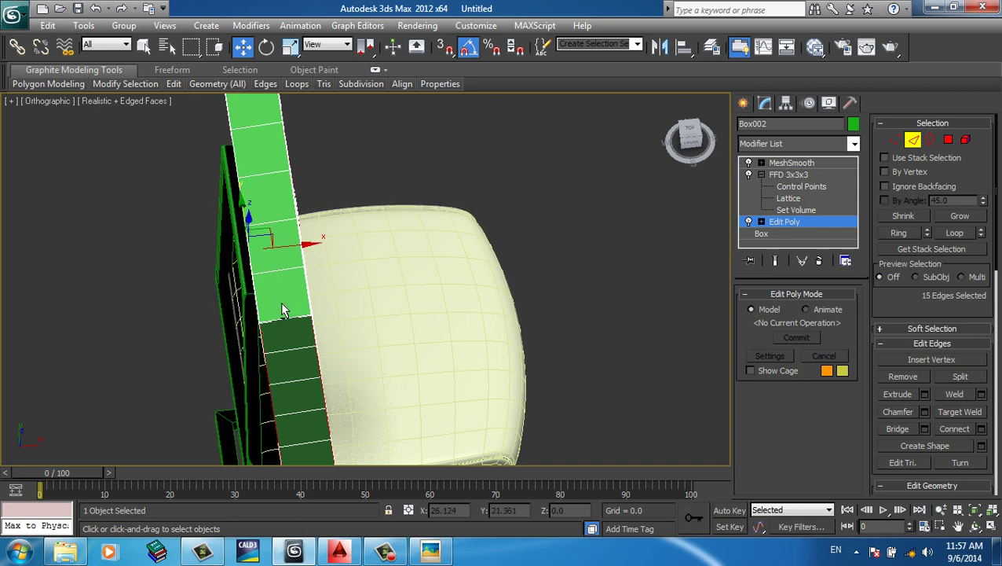
middle_click_drag(280, 302, 247, 260, "alt")
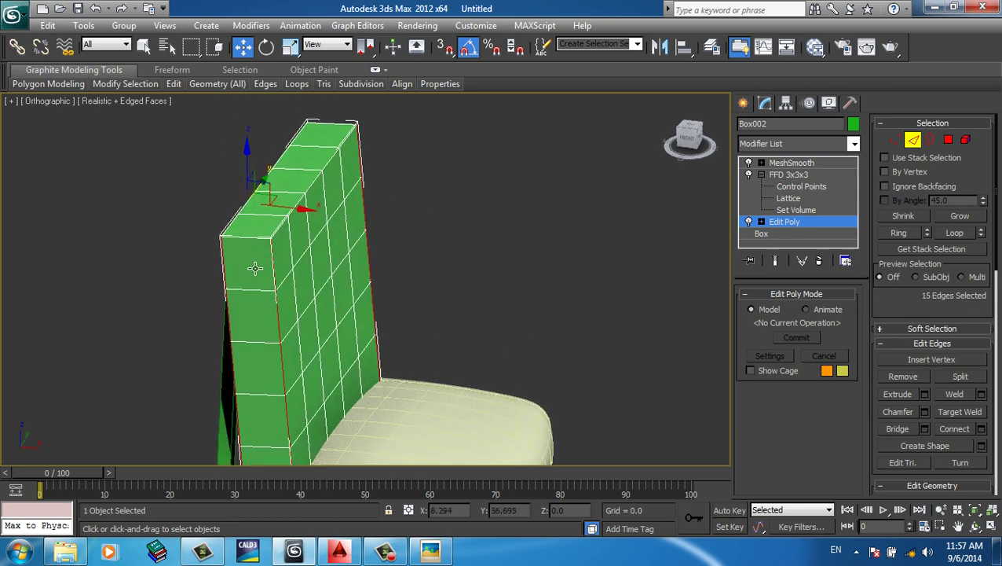
mouse_move(290, 291)
middle_mouse_down()
mouse_move(321, 253)
mouse_move(319, 323)
middle_mouse_up()
left_click(322, 232, "ctrl")
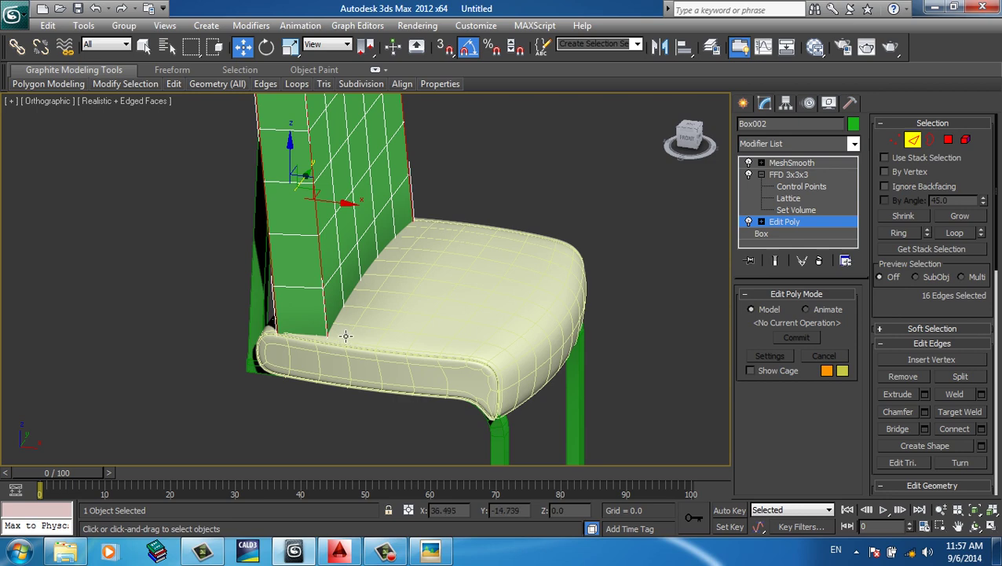
key("F3")
- Add the backrest's top-corner edges and right vertical edge to the selection
scroll(309, 343, "up", 4)
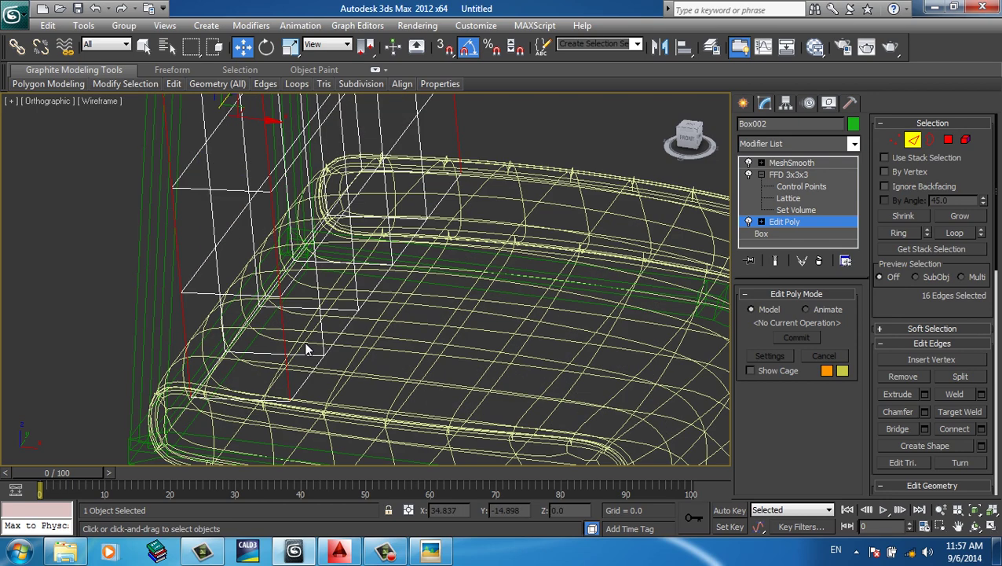
left_click(285, 408, "ctrl")
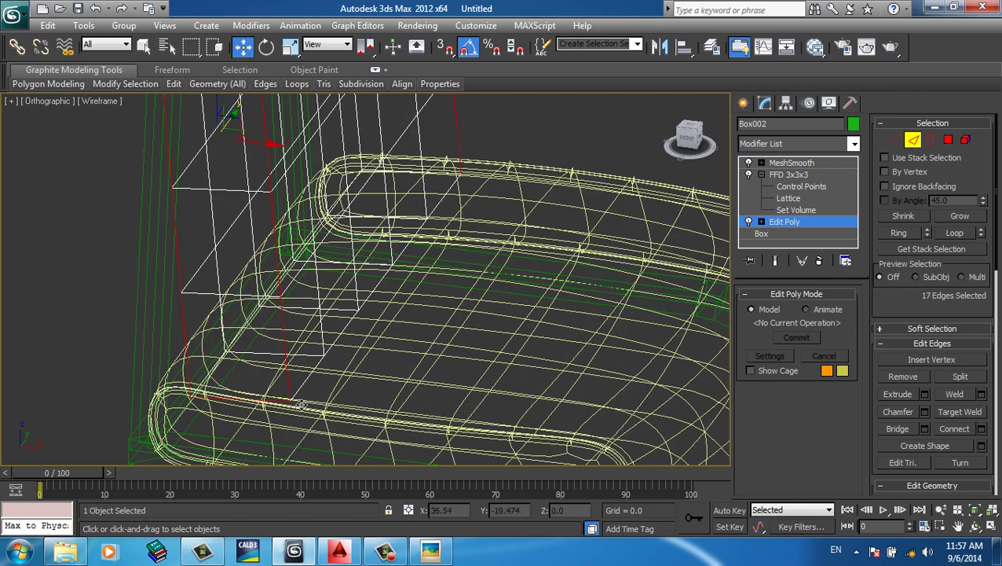
scroll(331, 351, "down", 4)
middle_click_drag(330, 351, 209, 262, "alt")
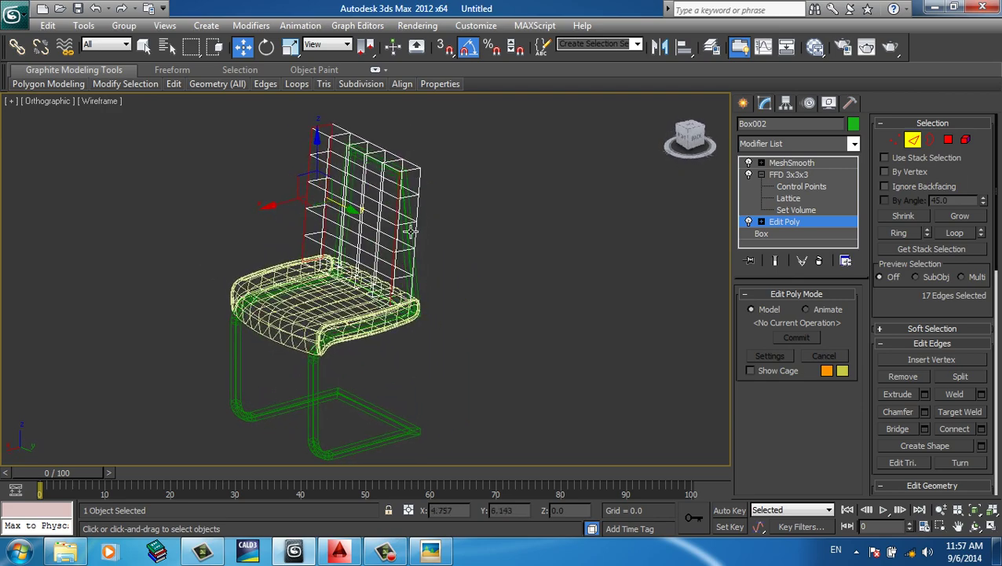
scroll(409, 231, "up", 3)
scroll(391, 231, "up", 3)
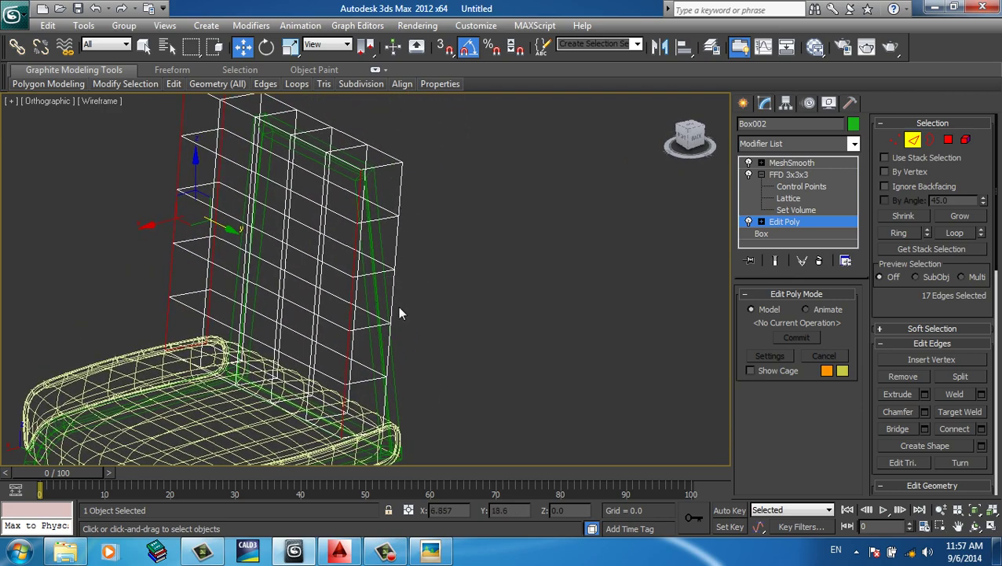
left_click(387, 178, "ctrl")
left_click(410, 195, "ctrl")
left_click(407, 204, "ctrl")
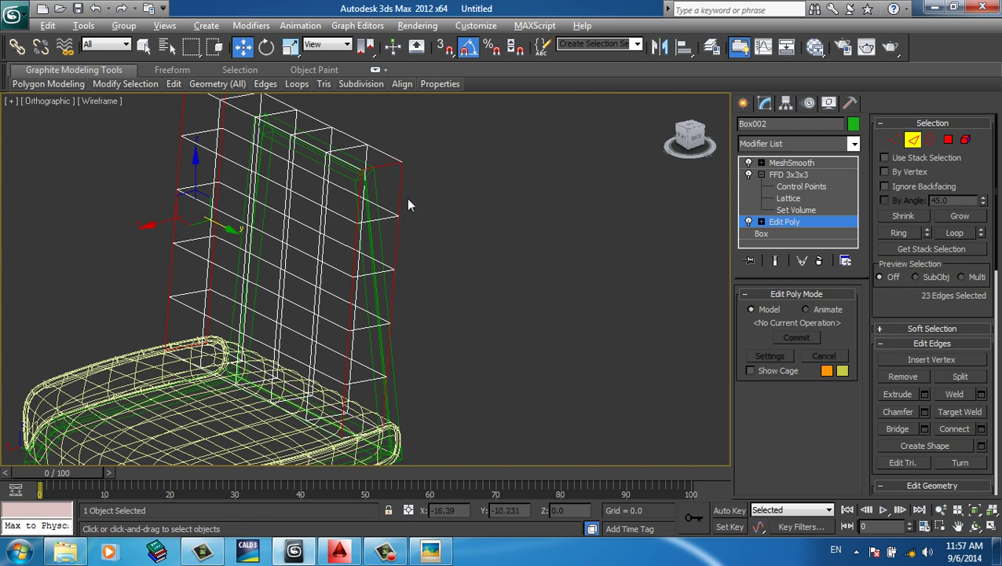
- Add one more edge near the seat corner, reaching 24 edges, and turn Show End Result back on
scroll(416, 315, "up", 3)
middle_click_drag(385, 353, 389, 263)
scroll(370, 277, "up", 2)
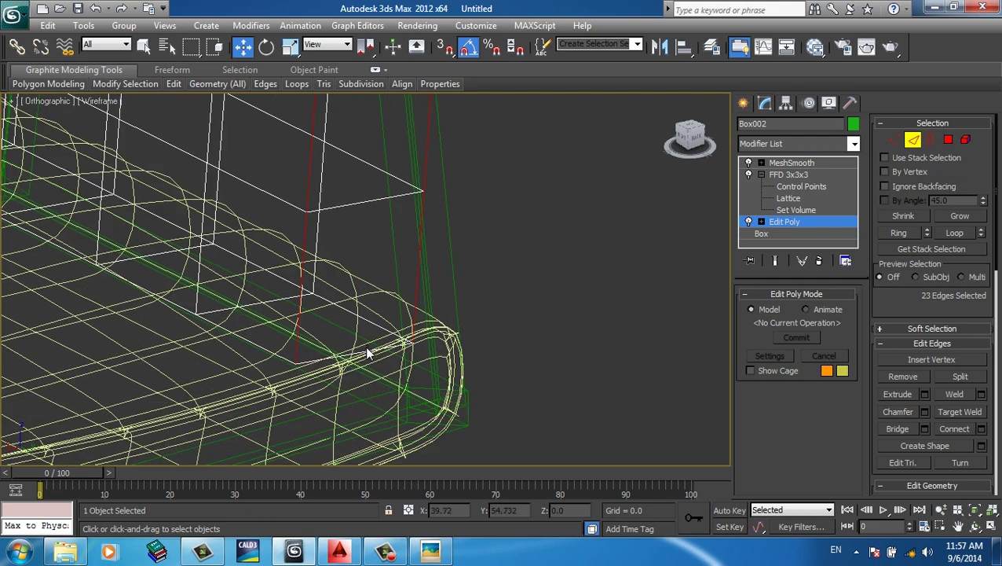
left_click(318, 364, "ctrl")
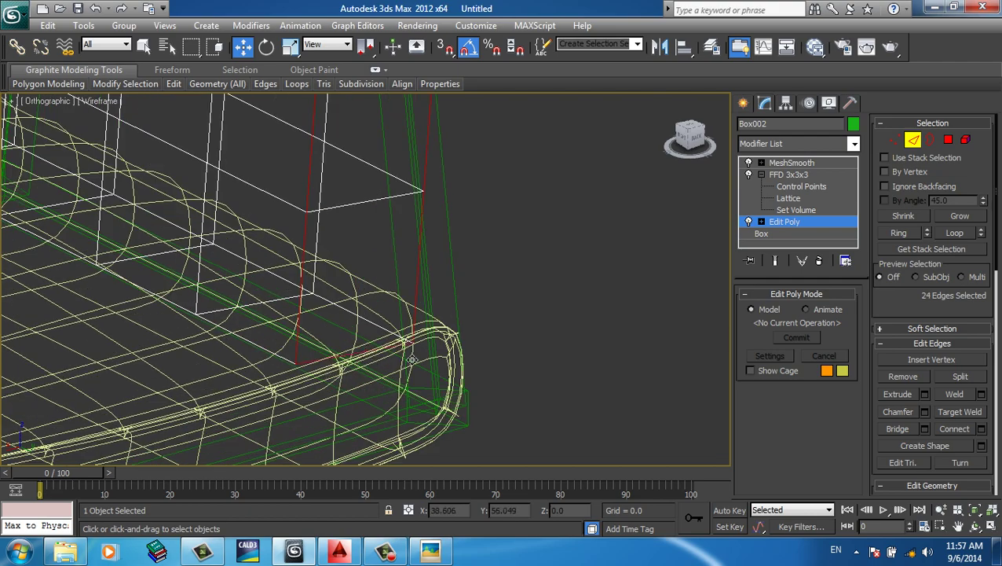
scroll(410, 360, "down", 3)
middle_click_drag(337, 318, 464, 344)
scroll(471, 330, "up", 2)
scroll(403, 302, "down", 3)
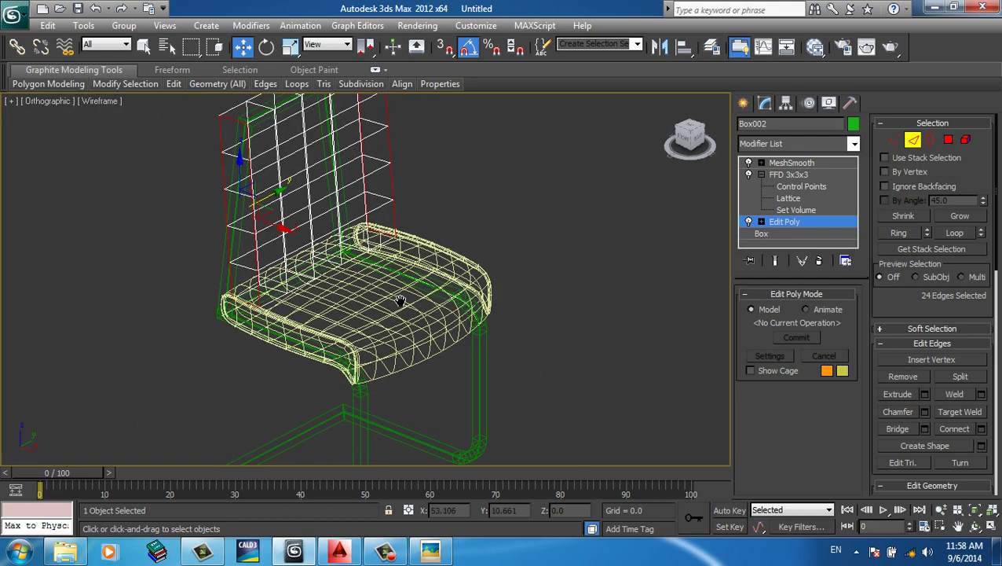
middle_click_drag(403, 301, 424, 348)
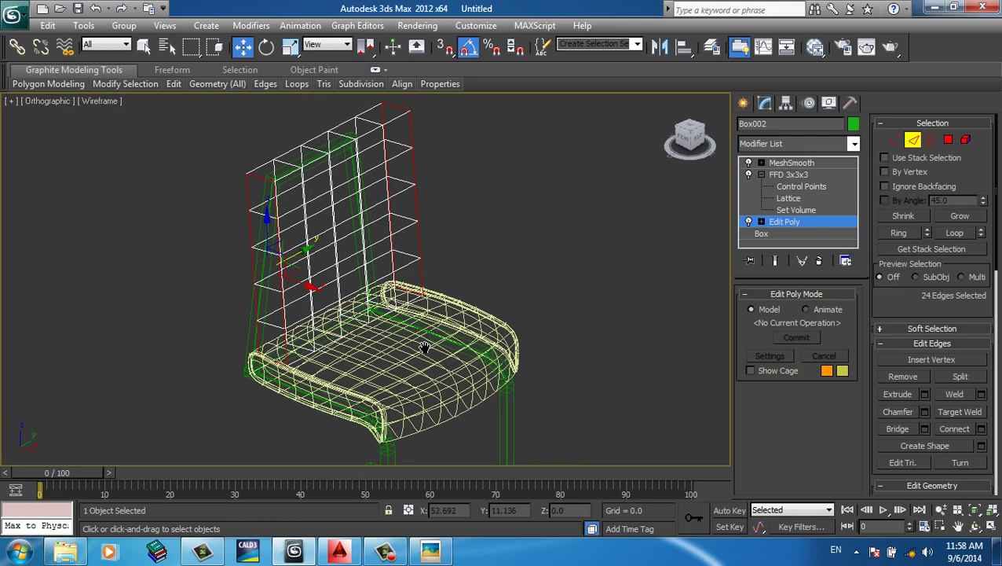
left_click(773, 262)
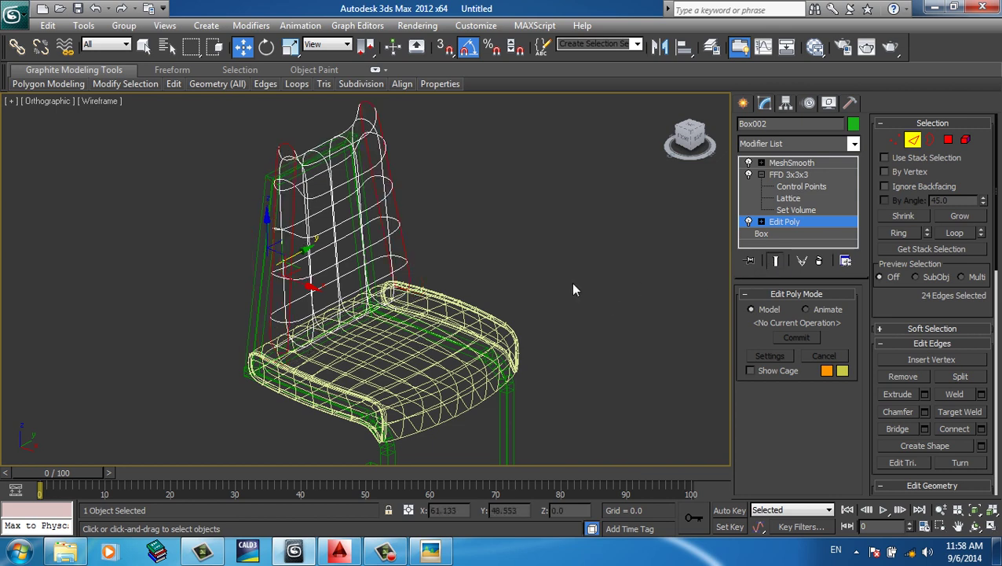
- In shaded view, compare the back with smoothing off and on, then hide the end result
key("F3")
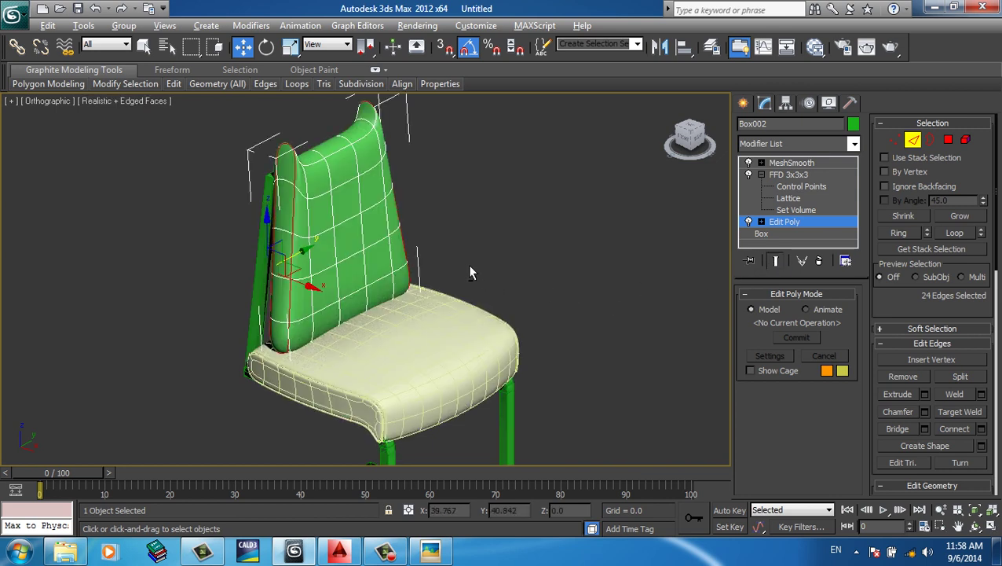
mouse_move(458, 268)
middle_mouse_down("alt")
mouse_move(366, 235)
mouse_move(275, 239)
mouse_move(314, 262)
mouse_move(366, 244)
mouse_move(440, 242)
middle_mouse_up("alt")
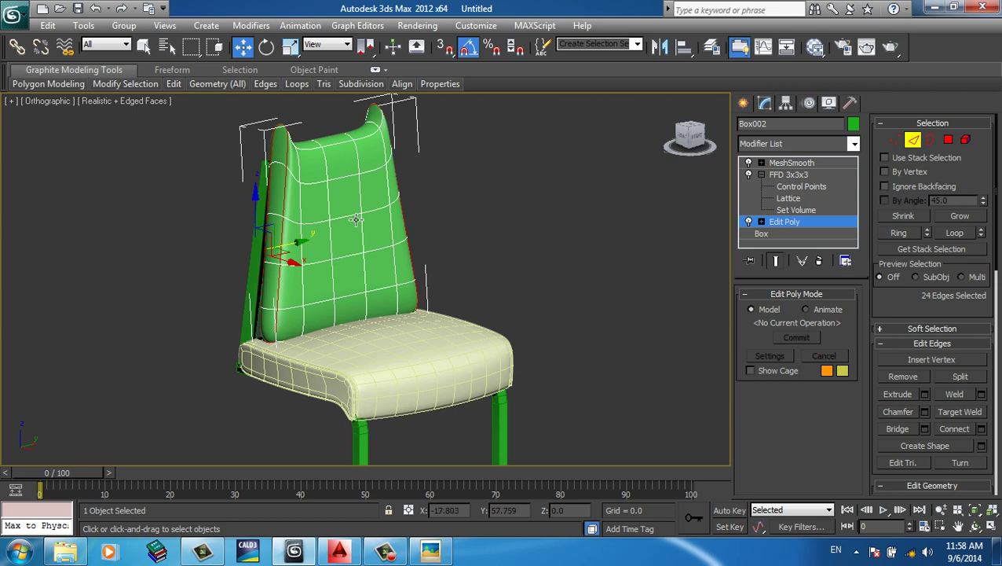
middle_click_drag(356, 220, 376, 252)
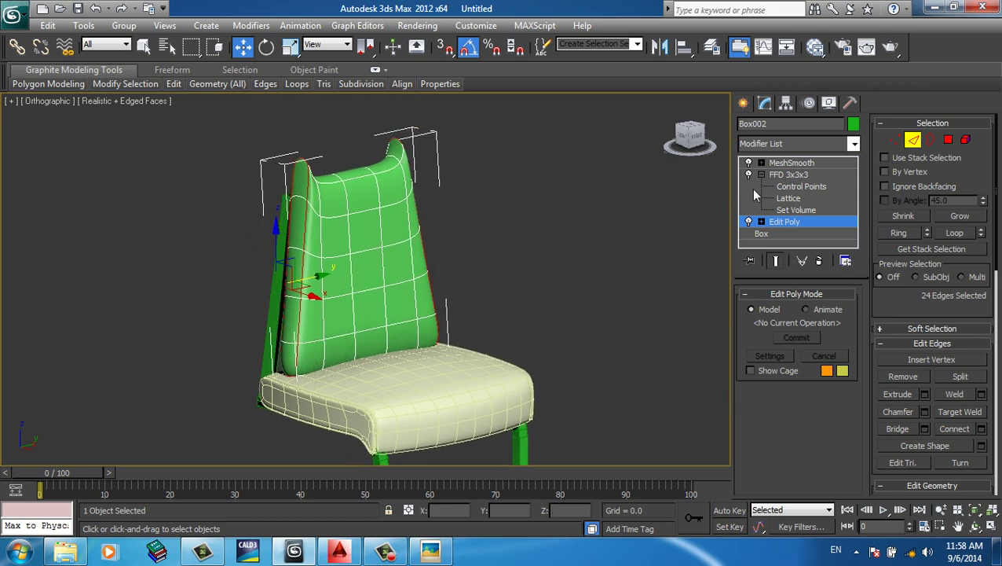
left_click(749, 163)
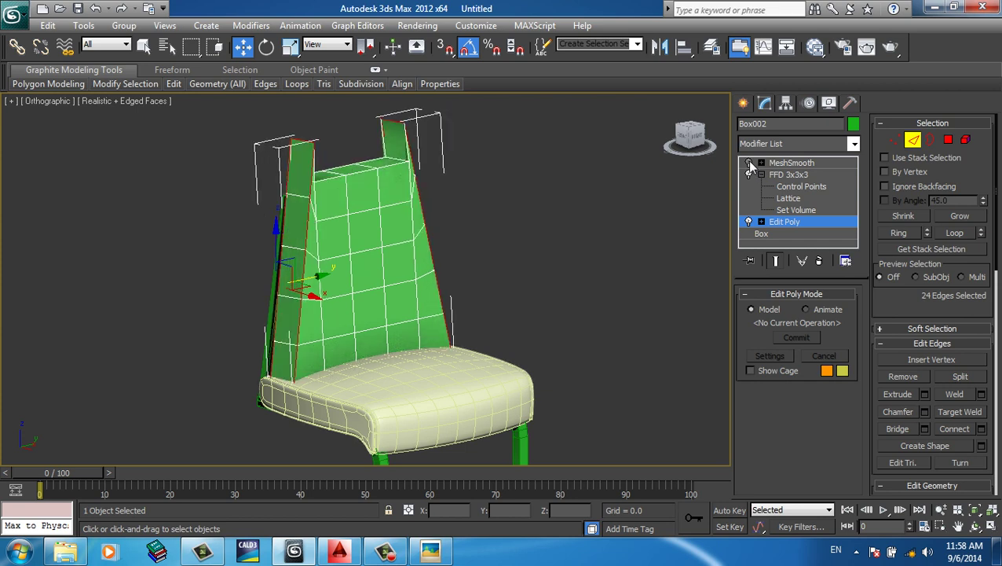
left_click(749, 163)
middle_click_drag(587, 198, 429, 256, "alt")
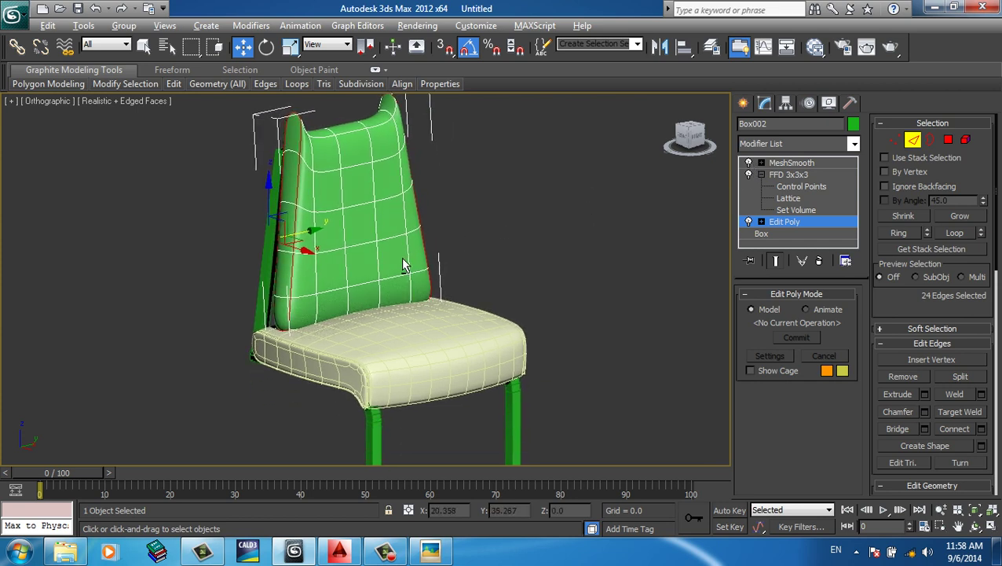
left_click(773, 262)
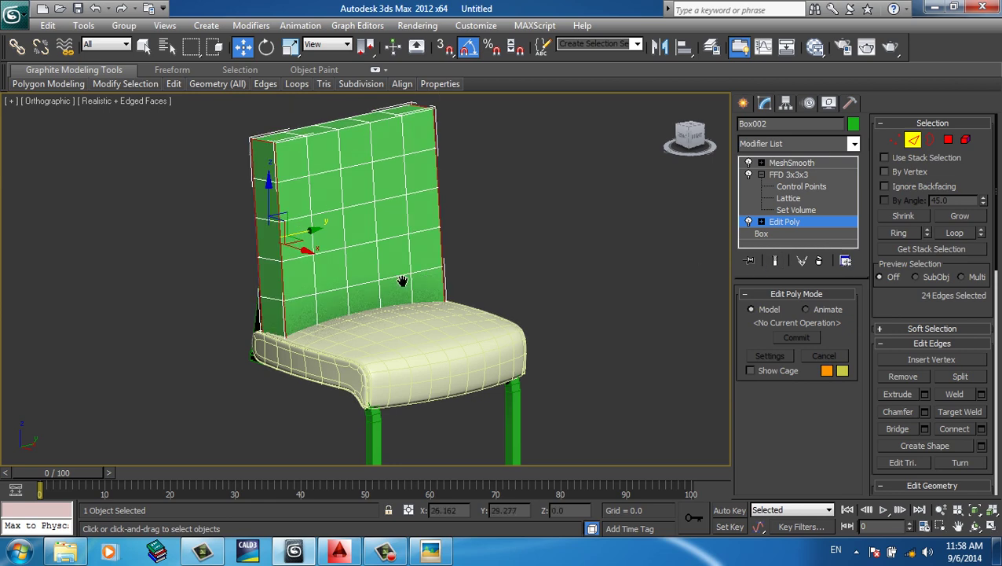
mouse_move(399, 280)
middle_mouse_down("alt")
mouse_move(380, 289)
mouse_move(405, 296)
middle_mouse_up("alt")
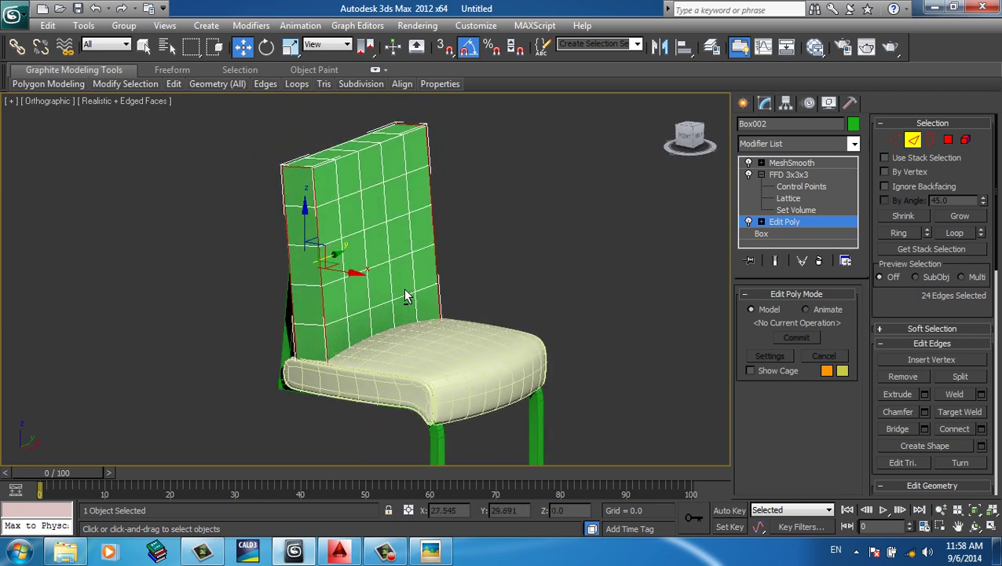
middle_click_drag(495, 295, 453, 295, "alt")
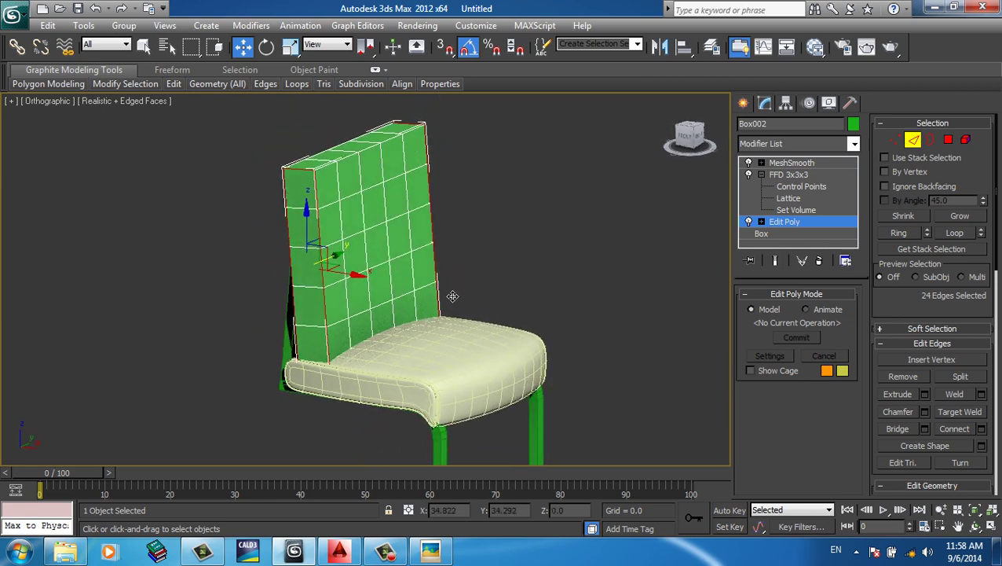
- Chamfer the backrest's selected border edges by 0.712 with 1 segment
left_click(904, 412)
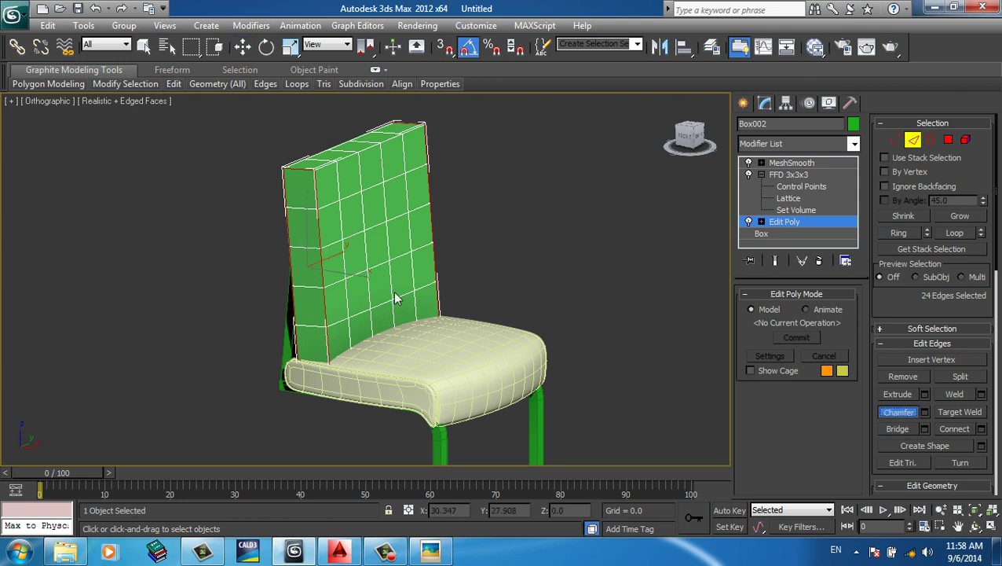
scroll(337, 260, "up", 5)
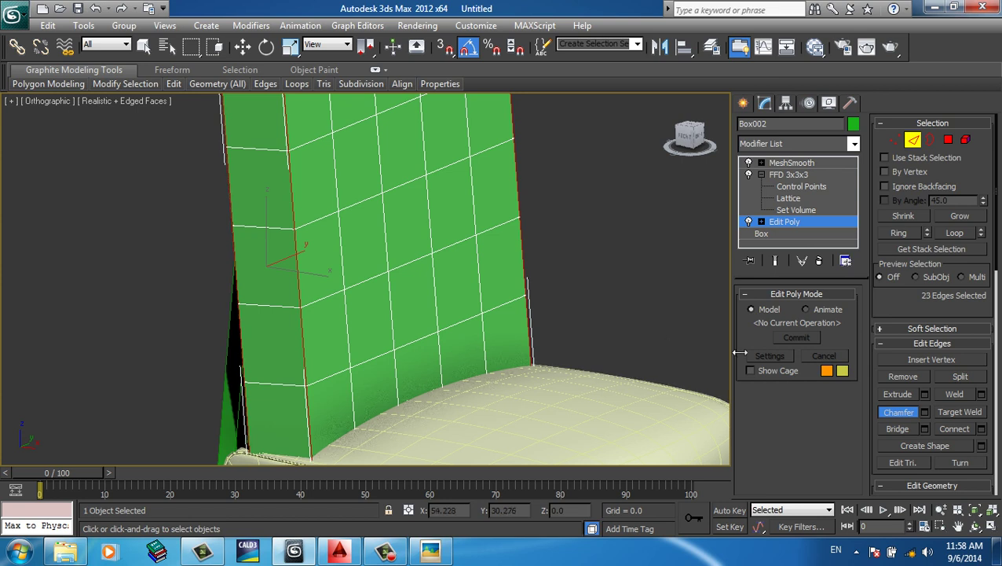
key("w")
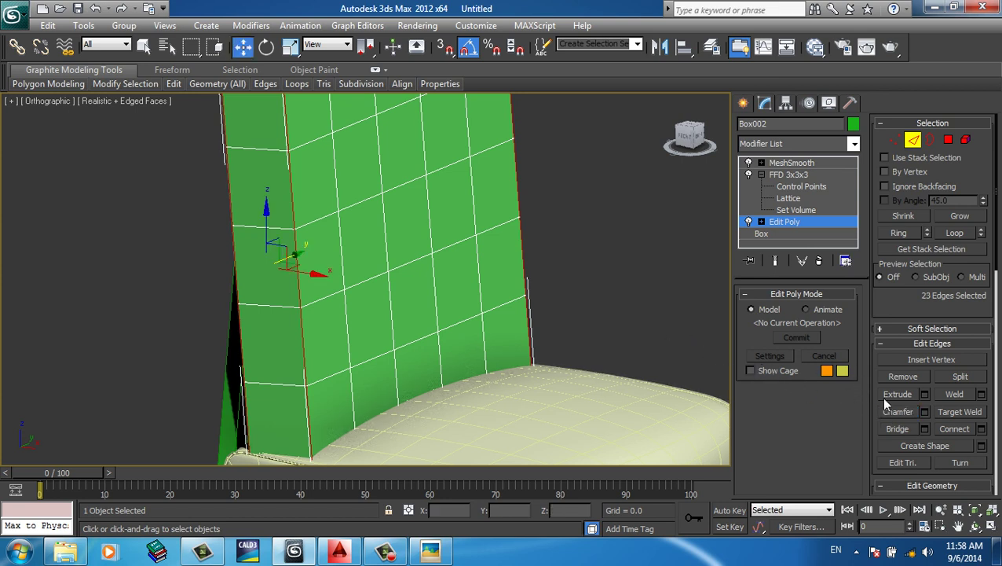
left_click(924, 411)
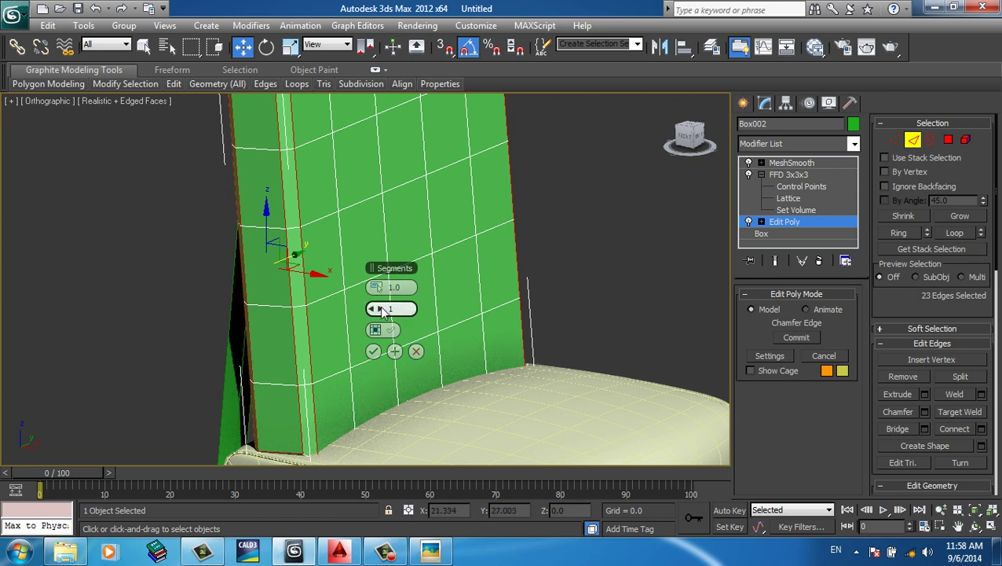
left_click_drag(377, 291, 393, 311)
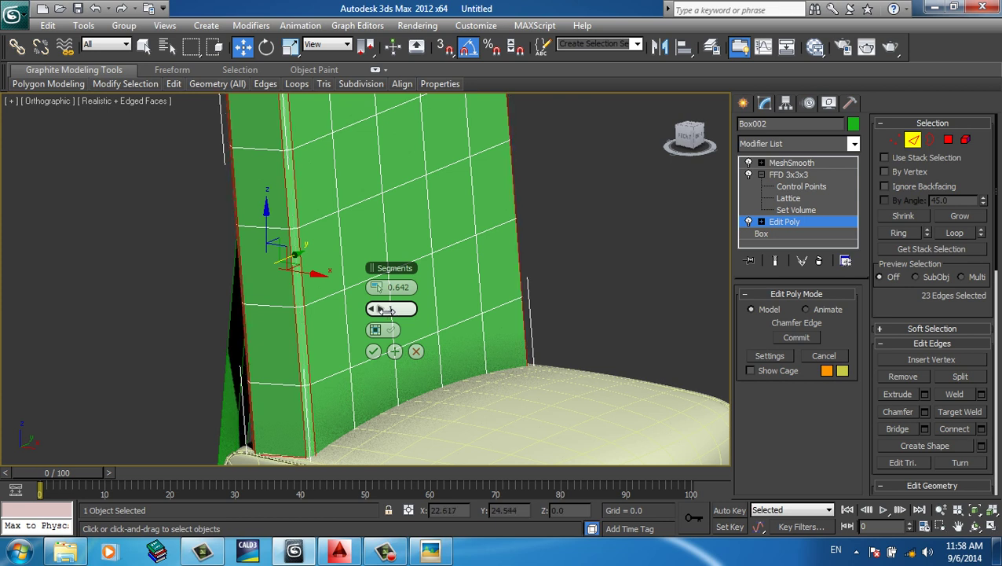
left_click_drag(385, 309, 377, 308)
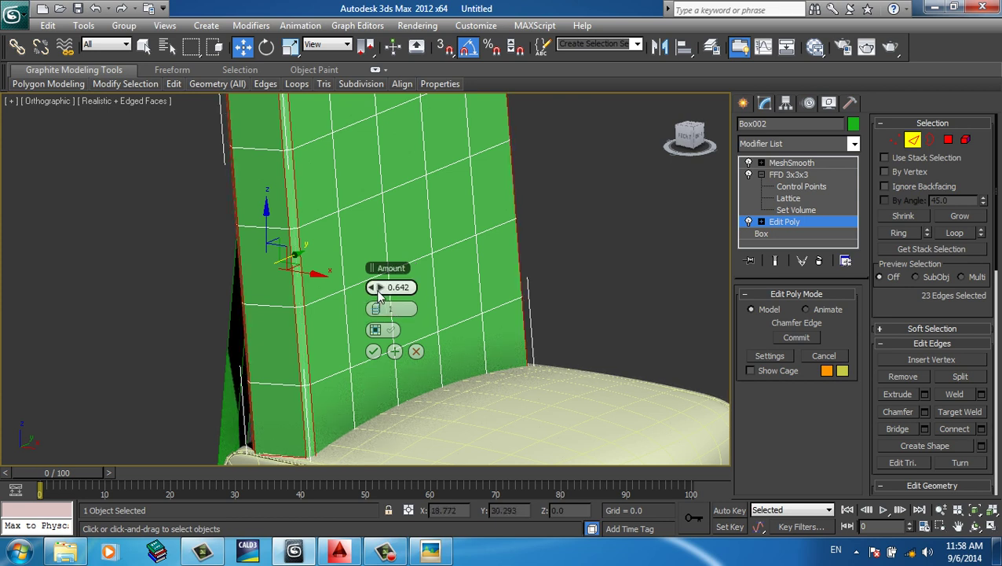
left_click(378, 289)
left_click(379, 288)
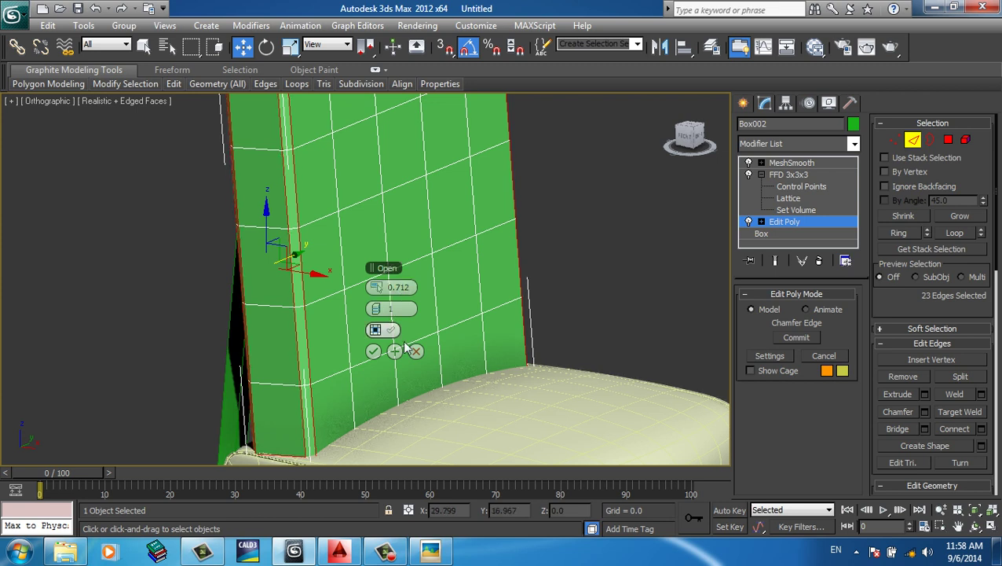
left_click(380, 287)
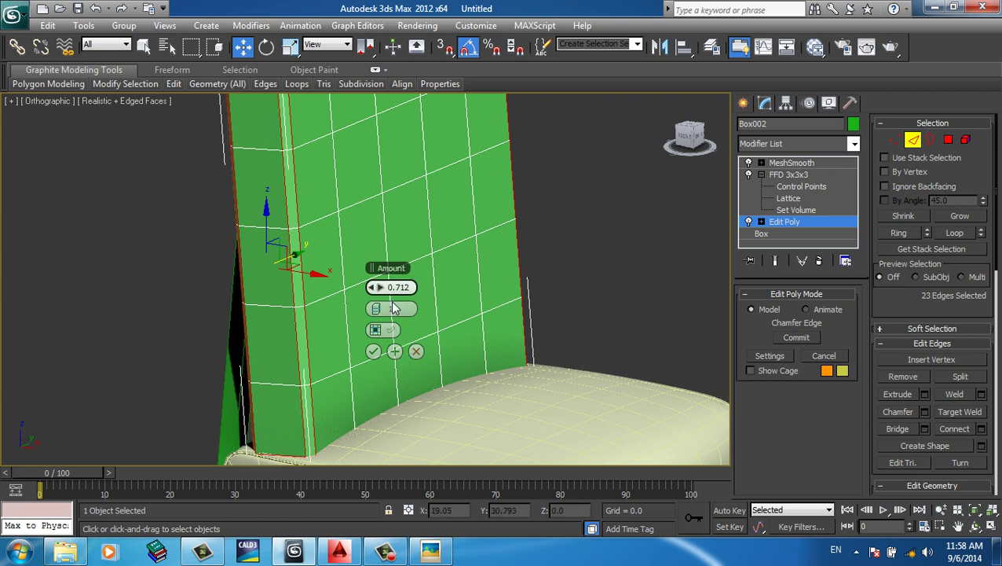
left_click(373, 351)
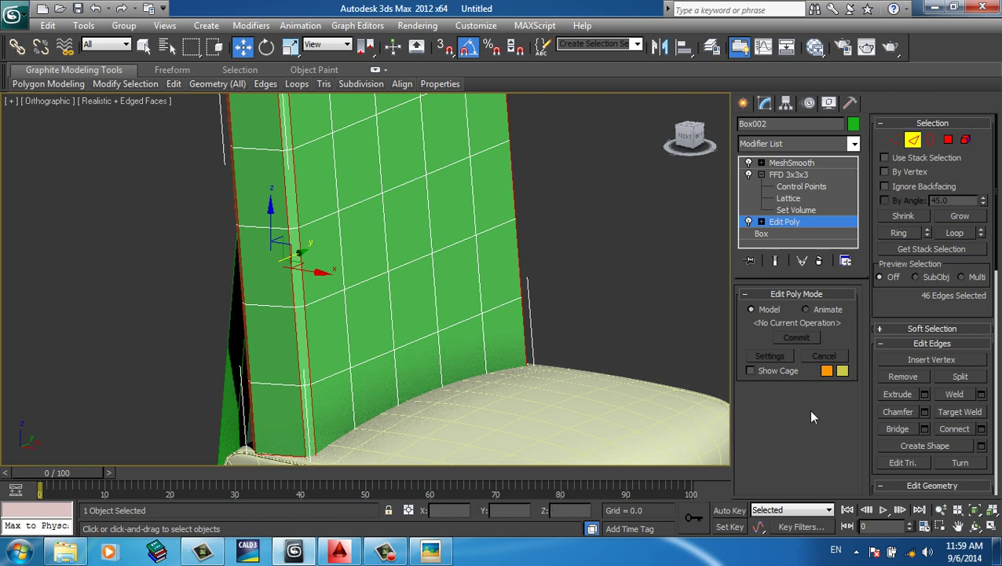
- Extrude the 46 chamfered edges with width 0.358 and height -0.68, forming an inward groove
left_click(925, 395)
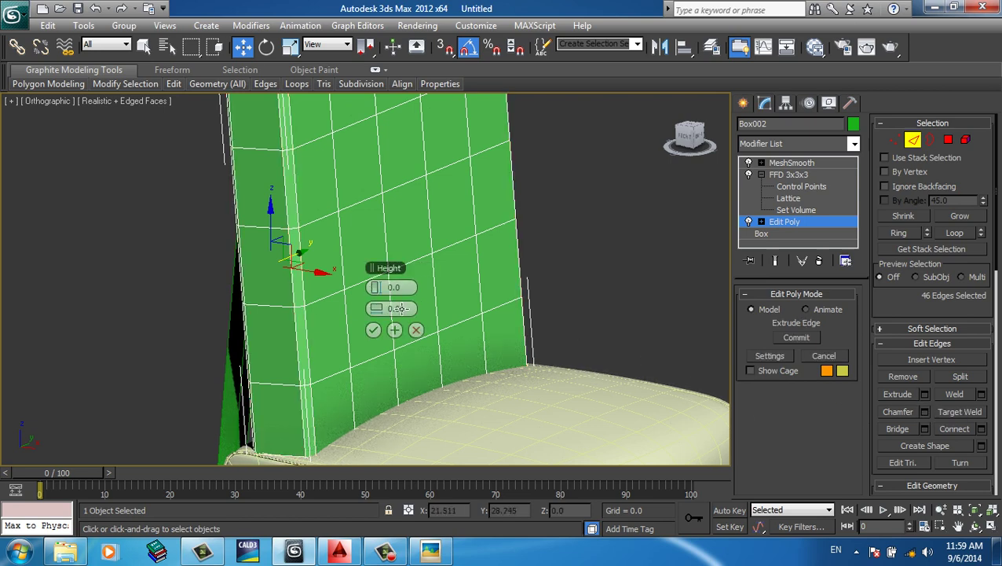
scroll(346, 315, "up", 1)
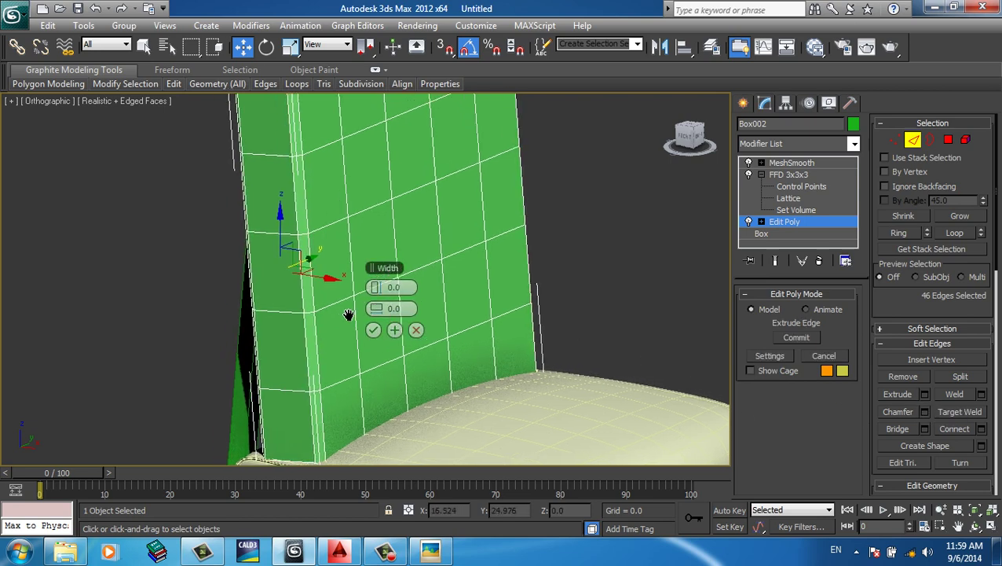
scroll(334, 306, "up", 4)
left_click_drag(381, 310, 401, 310)
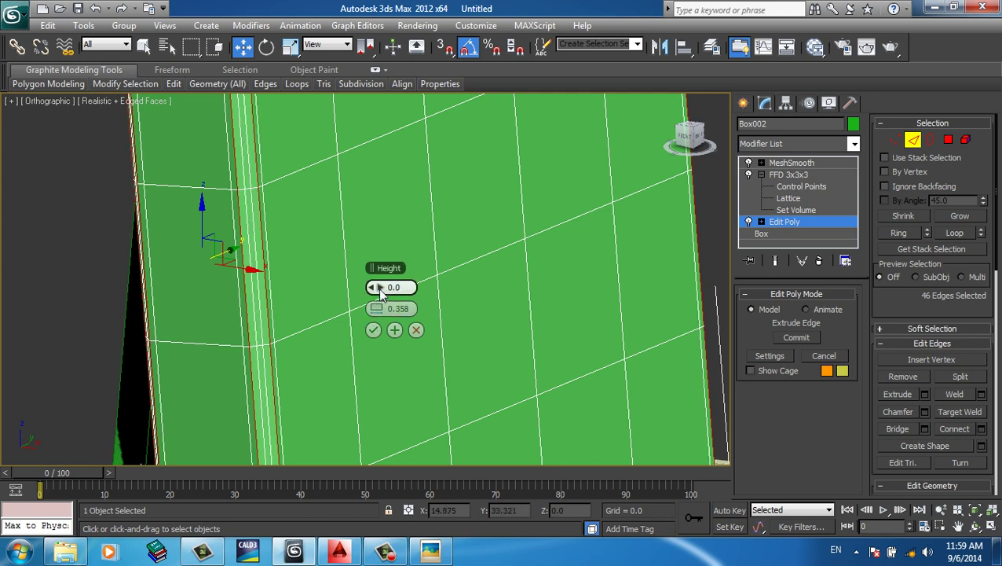
left_click_drag(380, 289, 376, 288)
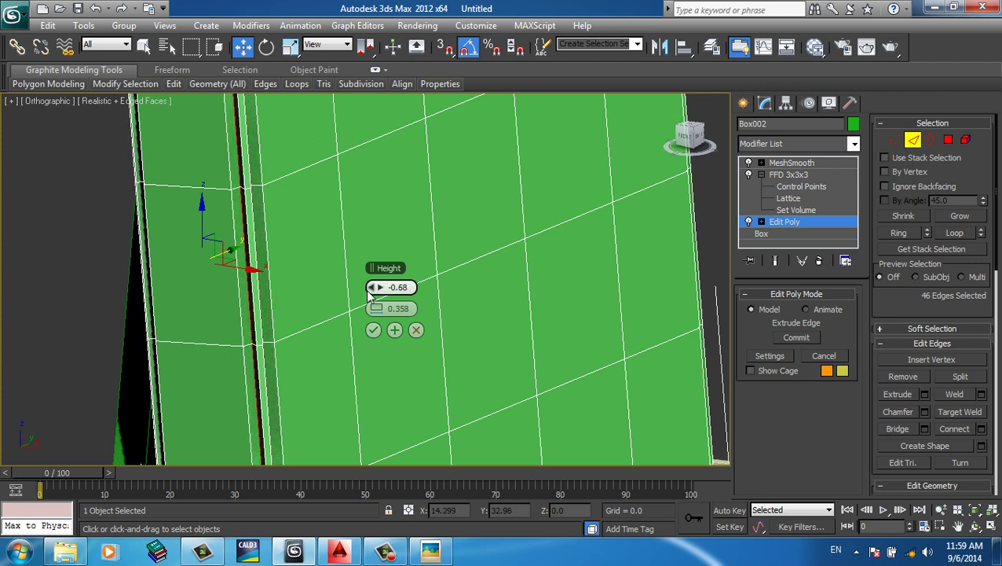
left_click(375, 332)
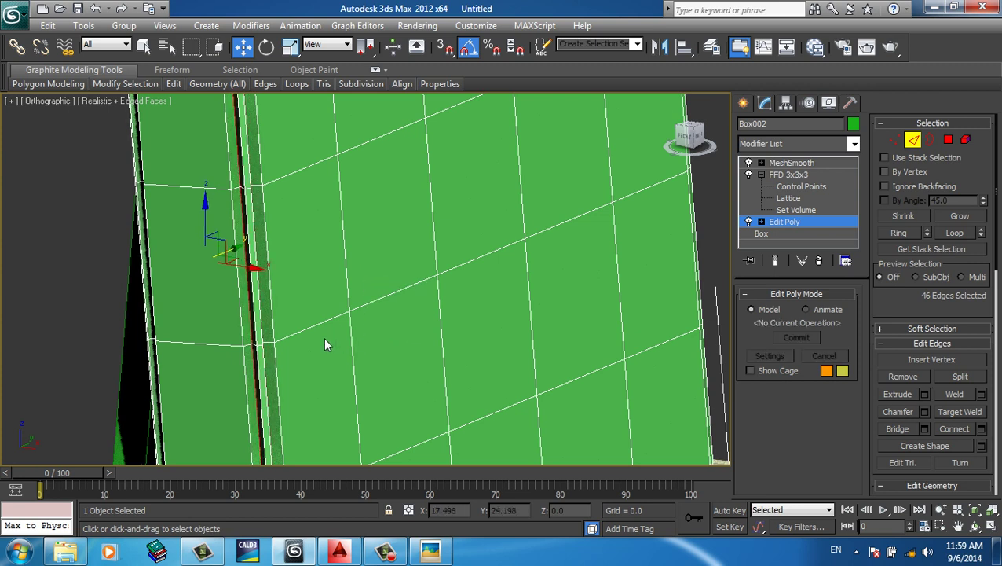
scroll(411, 299, "down", 6)
- Leave Edge mode, turn Show End Result on, and select MeshSmooth in the stack
middle_click_drag(422, 324, 385, 340)
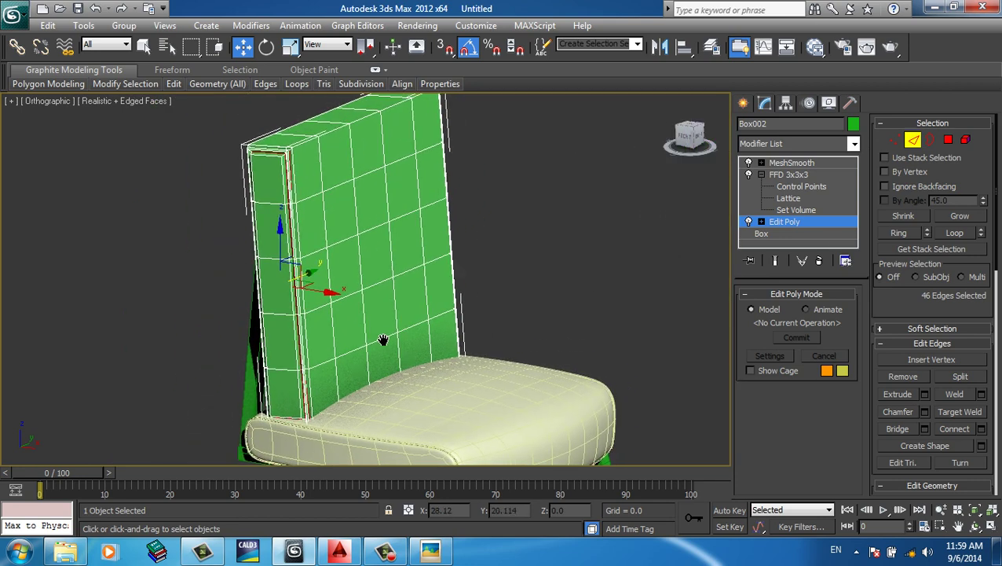
scroll(372, 329, "down", 3)
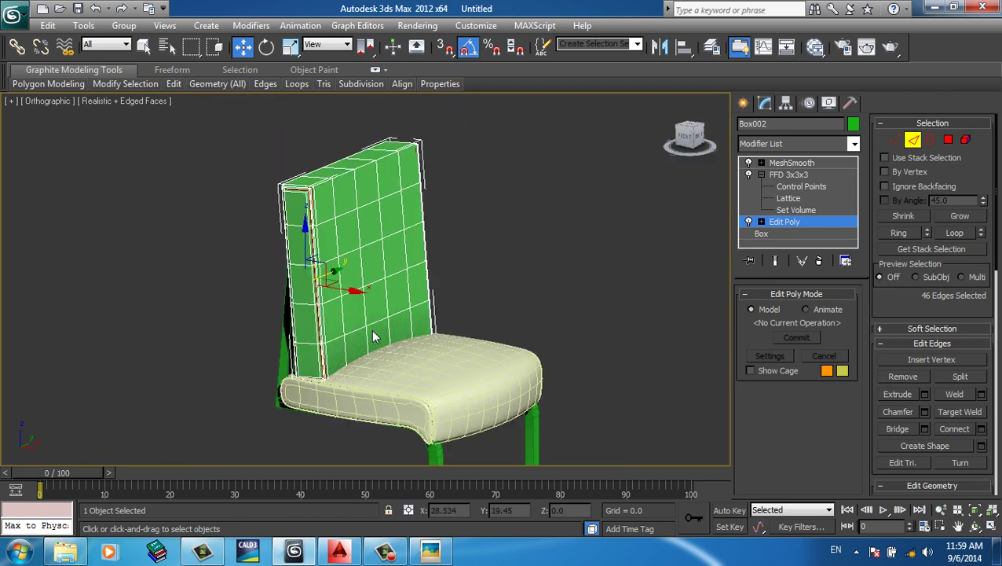
left_click(775, 233)
left_click(784, 221)
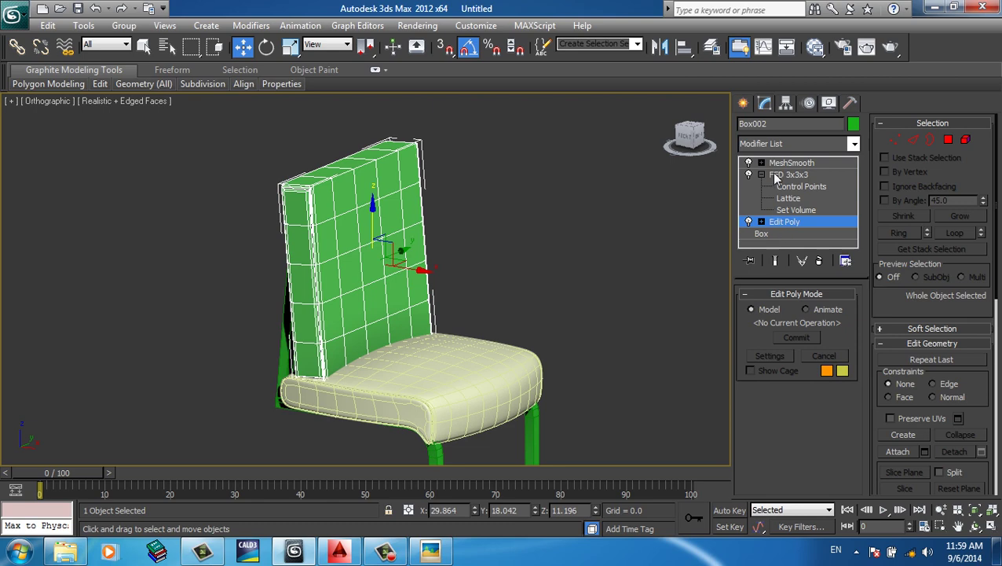
left_click(776, 260)
left_click(772, 163)
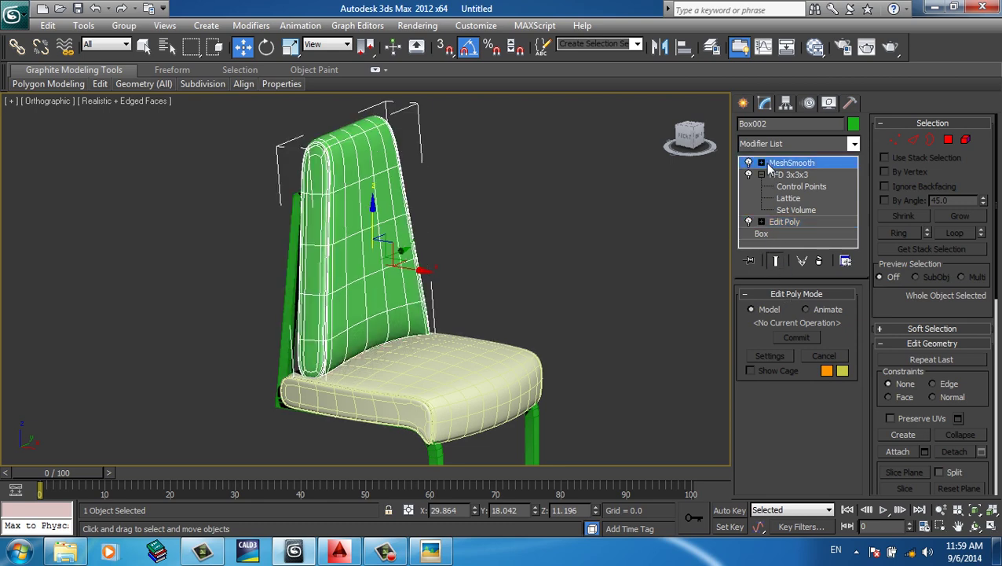
- Check the grooved backrest in wireframe and shaded views, ending at a near side view
mouse_move(486, 272)
middle_mouse_down("alt")
mouse_move(440, 267)
mouse_move(472, 301)
mouse_move(468, 328)
middle_mouse_up("alt")
scroll(472, 302, "up", 5)
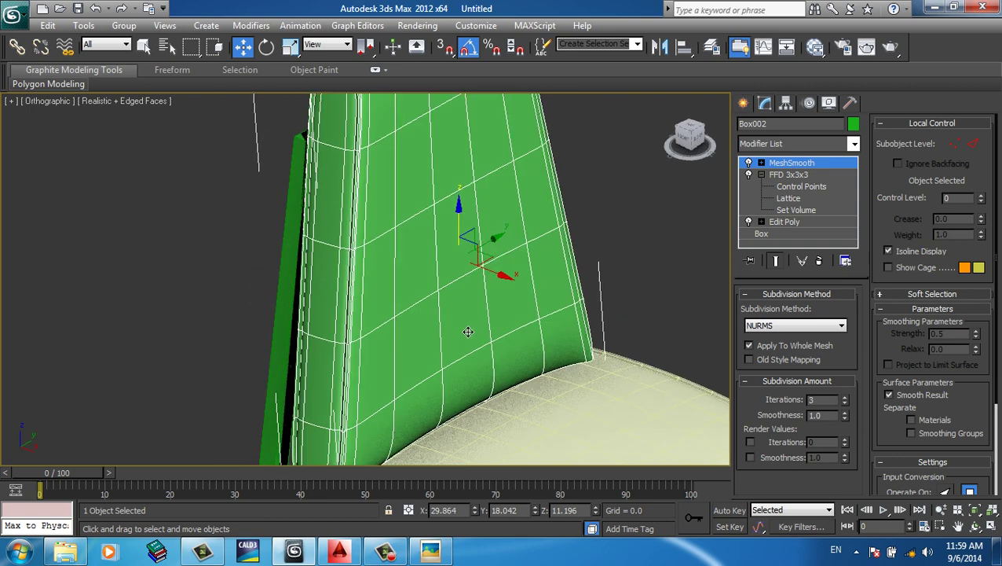
scroll(397, 343, "up", 3)
key("F3")
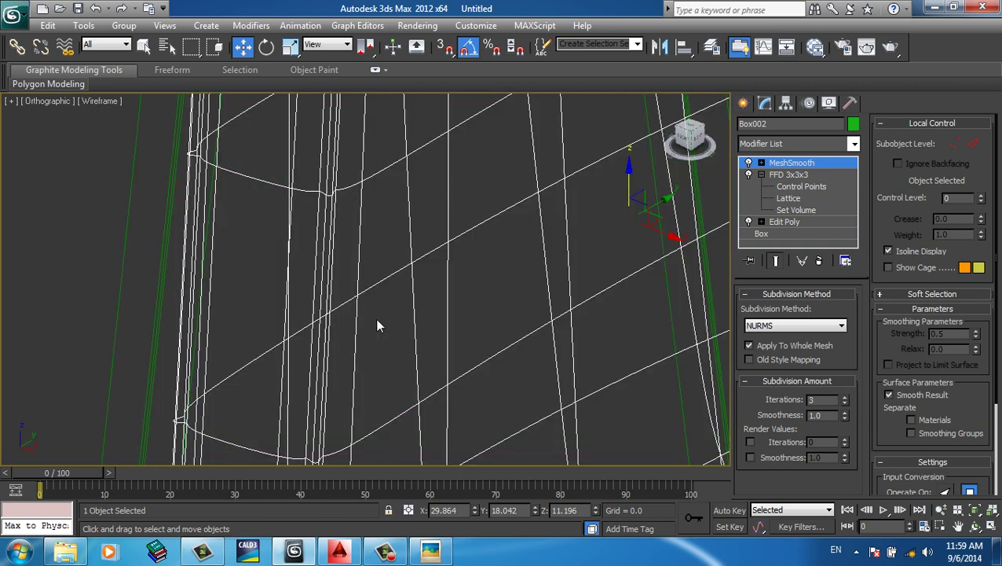
key("F3")
mouse_move(377, 325)
middle_mouse_down("alt")
mouse_move(375, 312)
mouse_move(380, 418)
mouse_move(385, 251)
middle_mouse_up("alt")
scroll(375, 311, "down", 3)
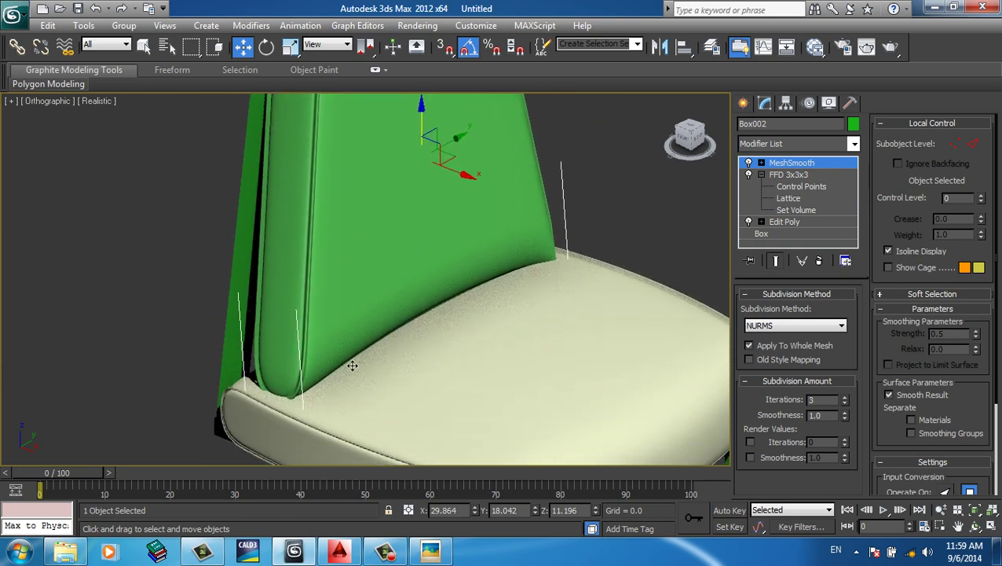
scroll(326, 384, "up", 3)
scroll(295, 367, "down", 3)
scroll(315, 363, "down", 3)
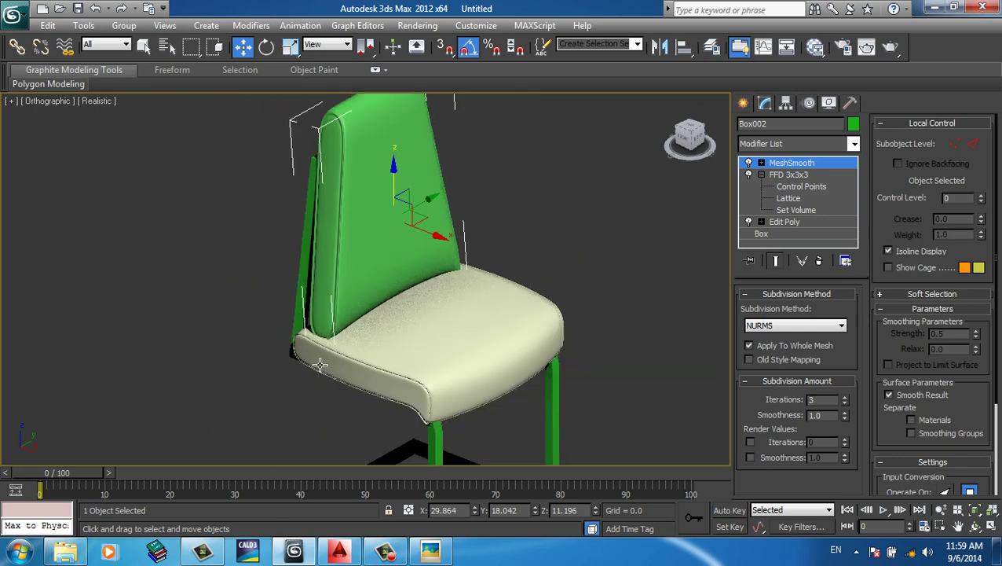
middle_click_drag(381, 261, 331, 239, "alt")
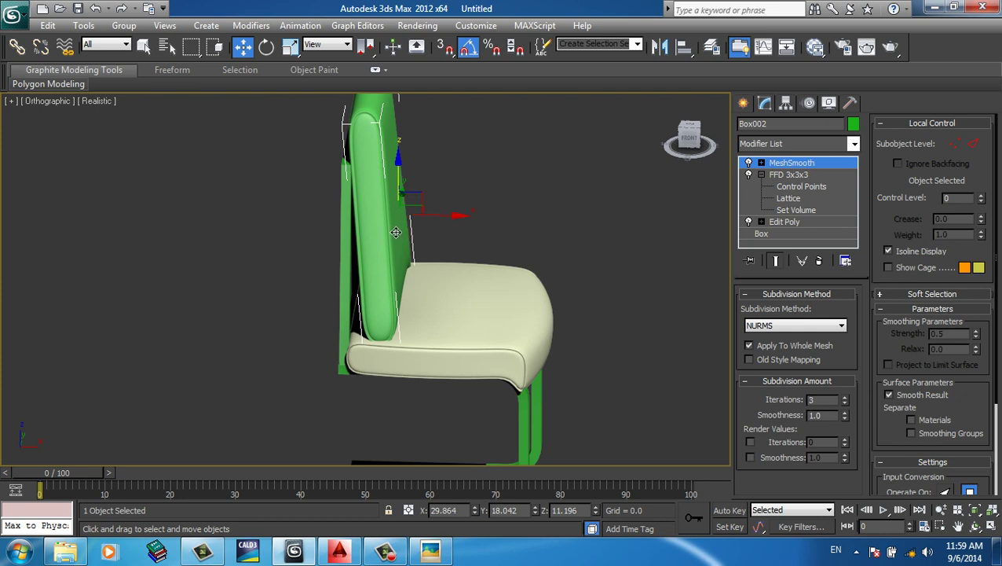
left_click(765, 110)
- Select the FFD 3x3x3 modifier, switch to the Right view, and reselect the chair back
left_click(788, 174)
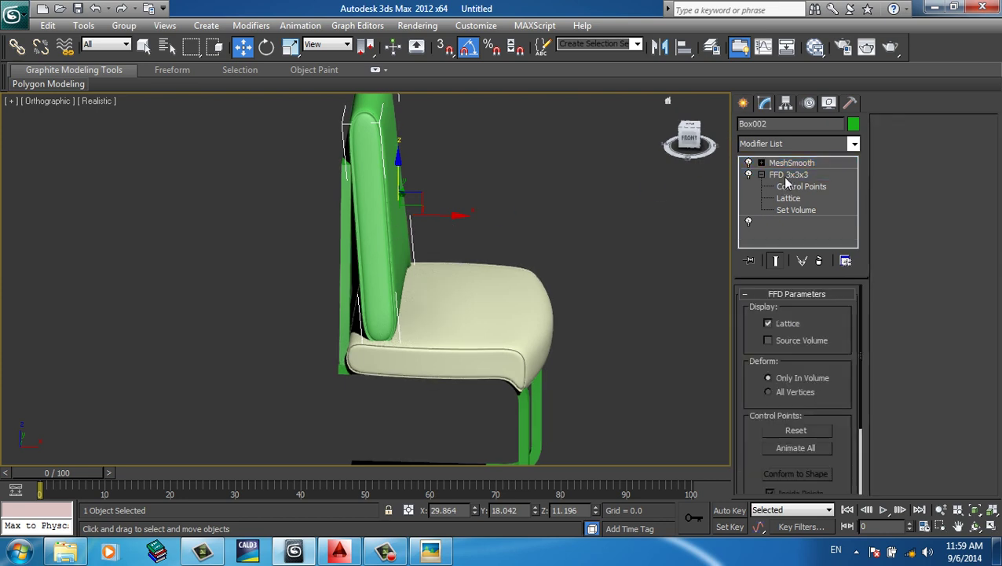
middle_click_drag(509, 233, 538, 217, "alt")
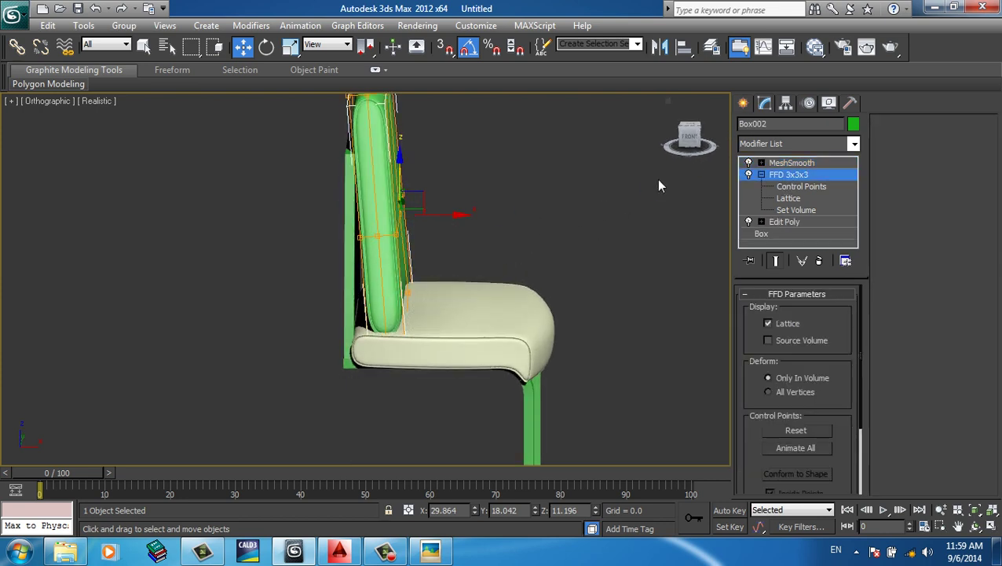
key("v")
key("r")
mouse_move(456, 252)
middle_mouse_down()
mouse_move(482, 246)
mouse_move(404, 286)
mouse_move(454, 282)
mouse_move(595, 208)
mouse_move(563, 188)
mouse_move(524, 259)
mouse_move(438, 191)
middle_mouse_up()
scroll(519, 264, "up", 5)
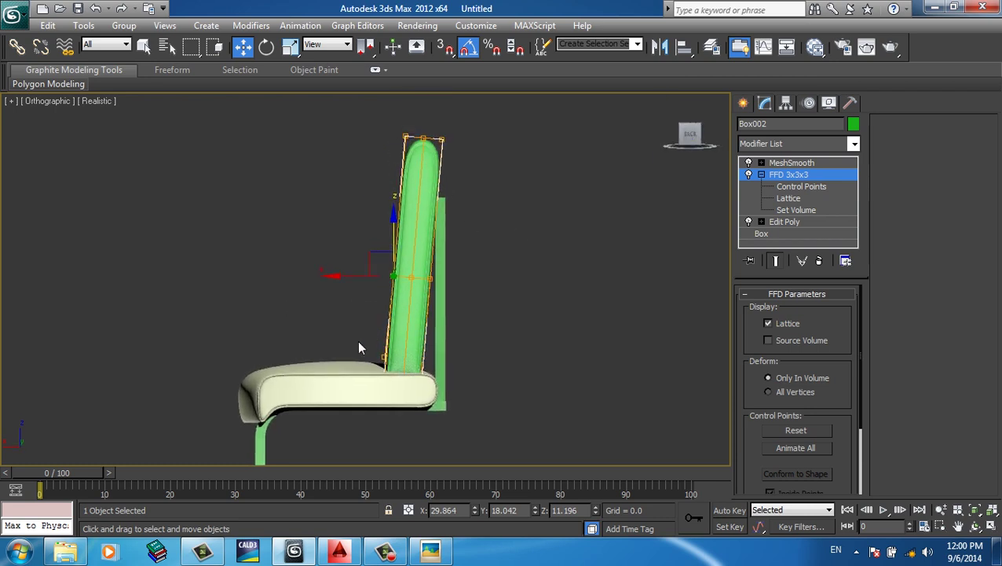
left_click(447, 397)
left_click(439, 315)
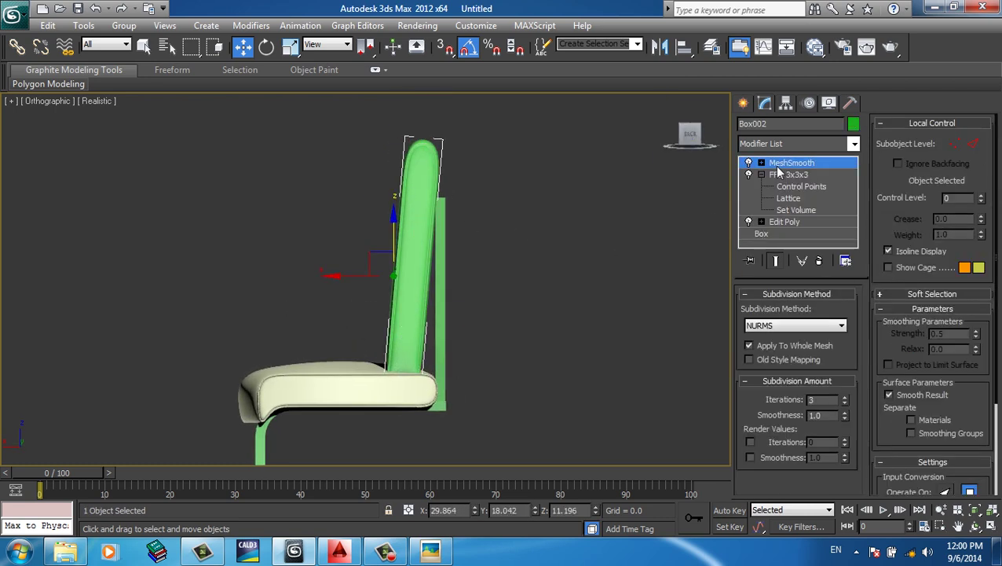
- Shift the FFD's bottom and middle control-point rows, select the top row, and return to Perspective
left_click(795, 187)
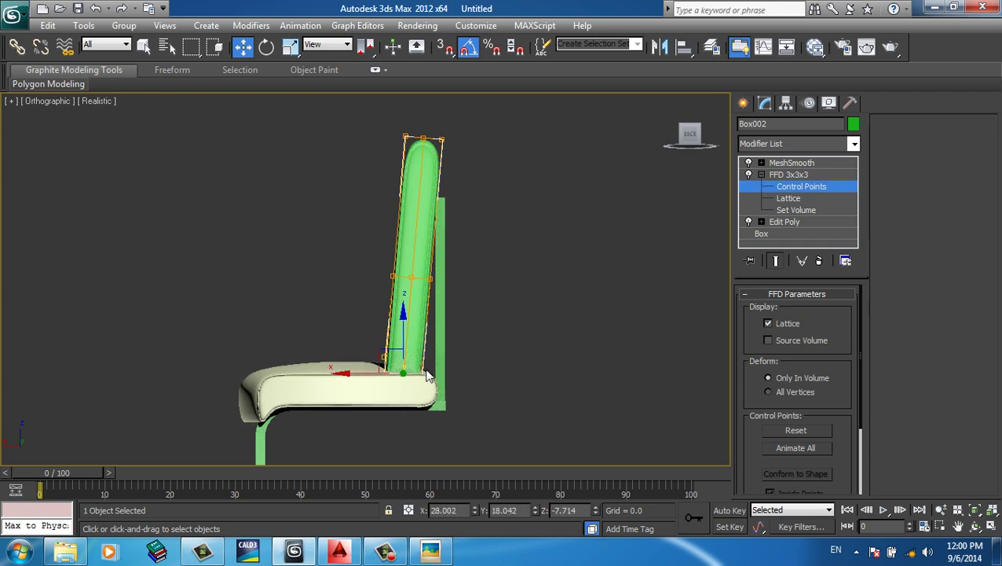
mouse_move(358, 373)
left_mouse_down()
mouse_move(378, 385)
mouse_move(370, 381)
left_mouse_up()
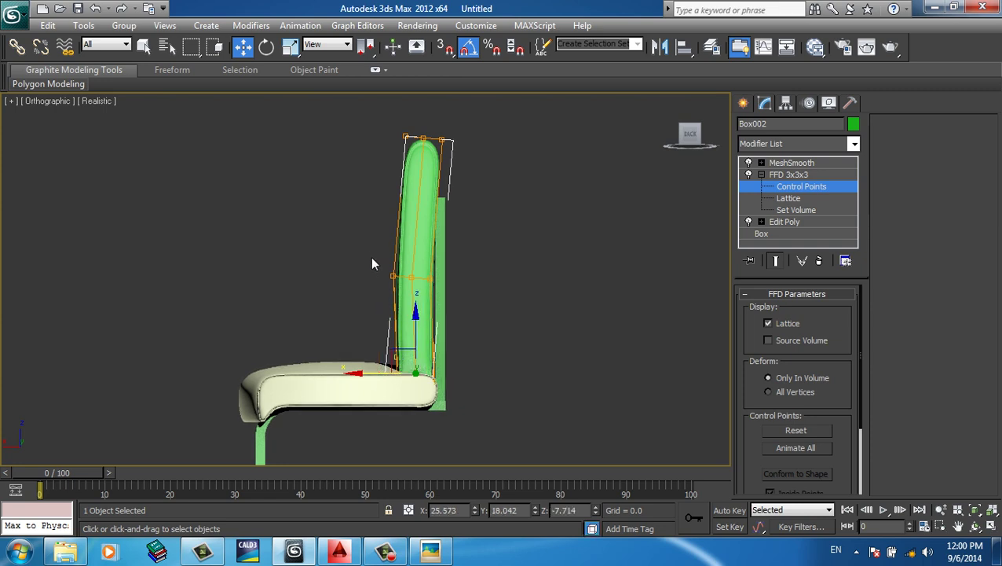
left_click_drag(370, 253, 472, 315)
left_click_drag(362, 288, 366, 287)
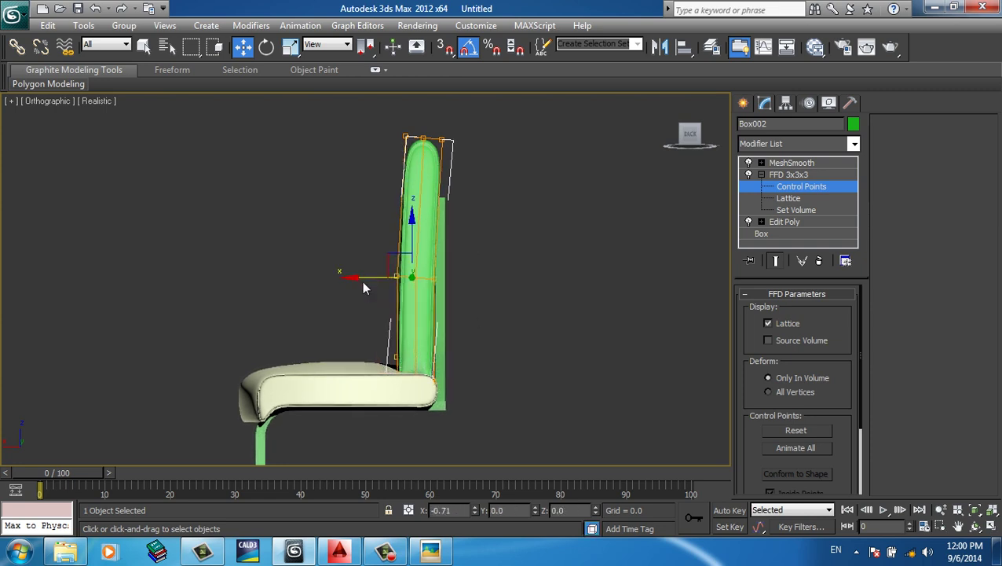
left_click_drag(435, 146, 390, 180)
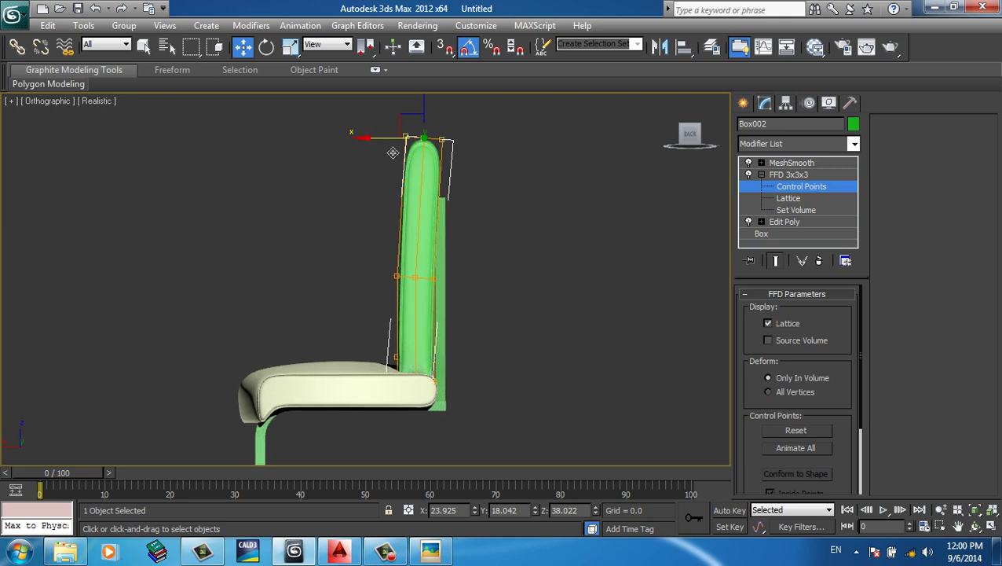
mouse_move(471, 337)
middle_mouse_down("alt")
mouse_move(491, 320)
mouse_move(520, 316)
mouse_move(649, 324)
mouse_move(658, 313)
middle_mouse_up("alt")
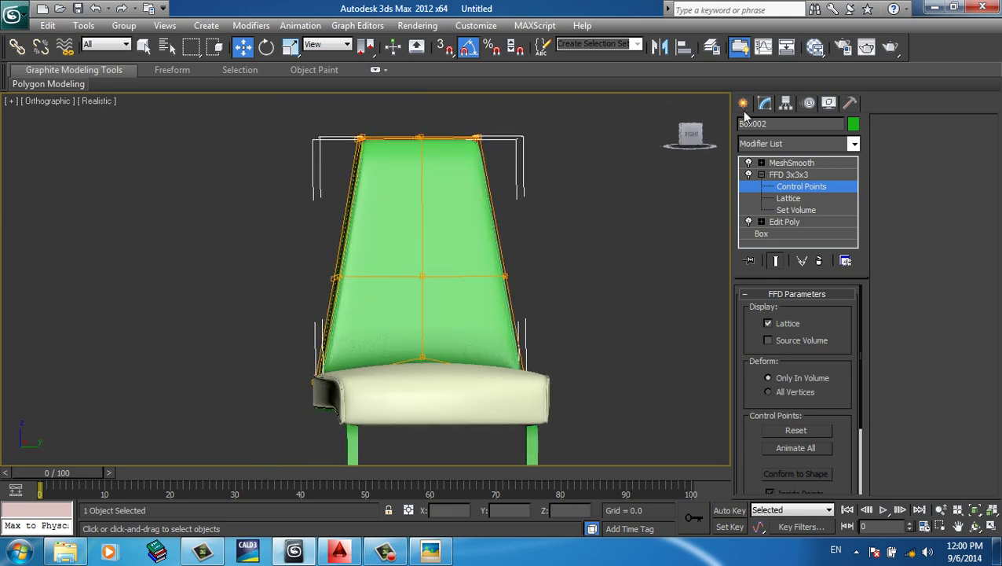
left_click(666, 101)
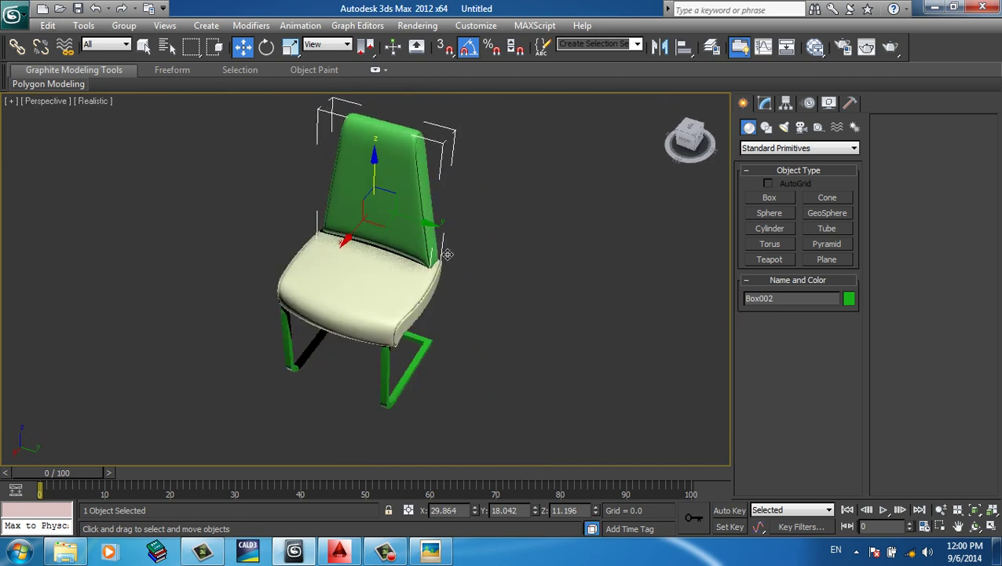
- Set the object colour of the seat, back and legs to black
key("ctrl+a")
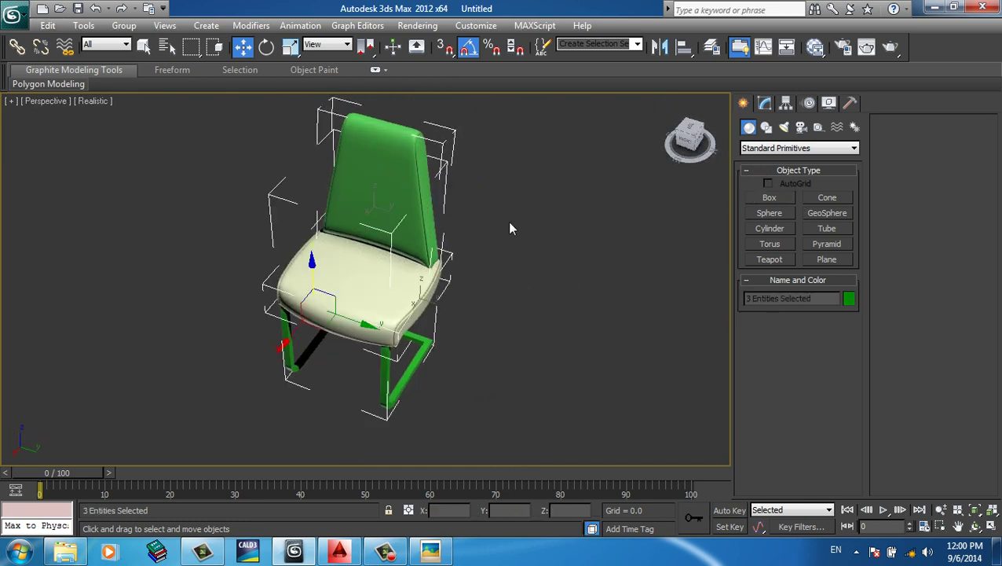
left_click_drag(454, 198, 406, 299)
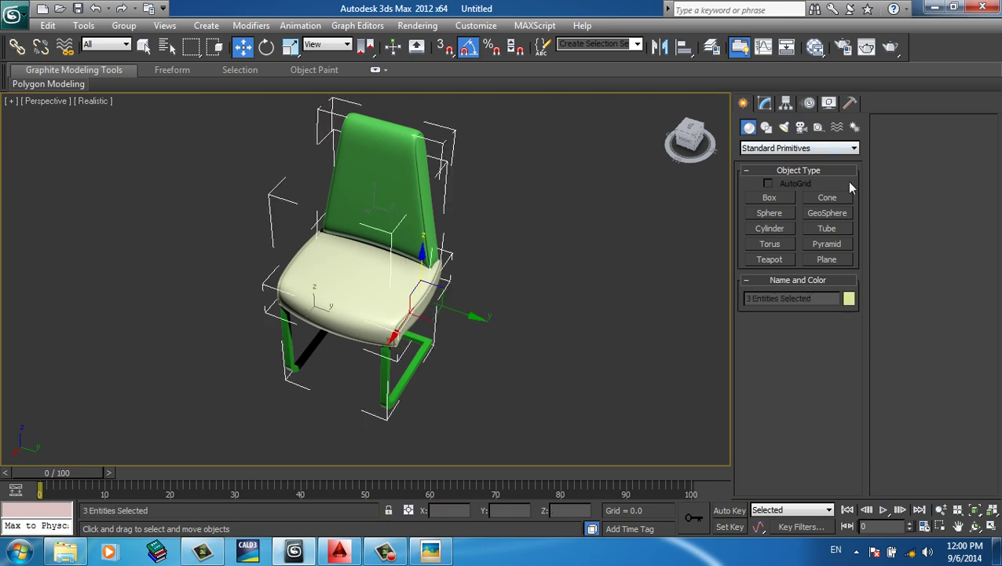
left_click(851, 301)
left_click(613, 306)
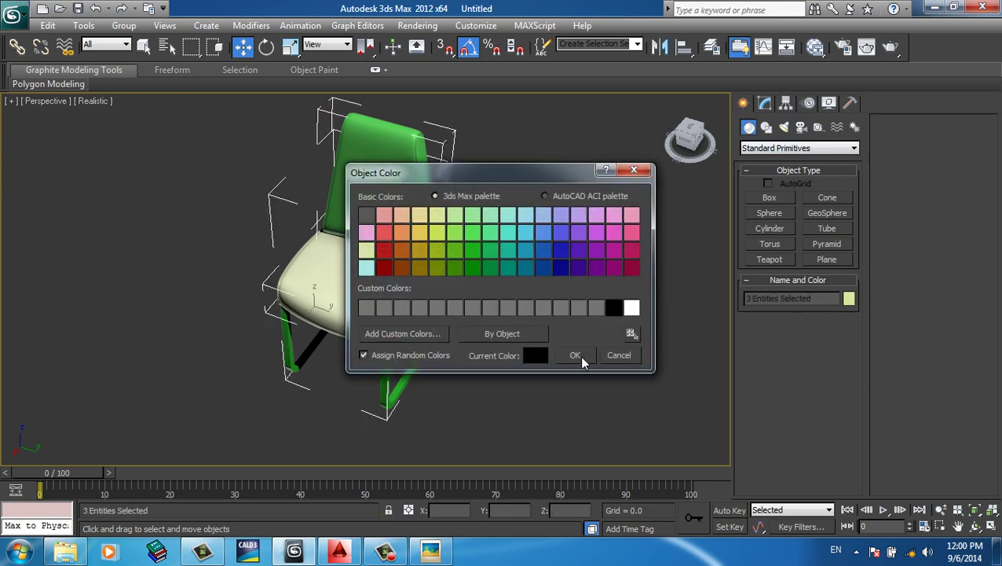
left_click(579, 356)
- Give the Rectangle001 tube leg frame a grey object colour
left_click(429, 374)
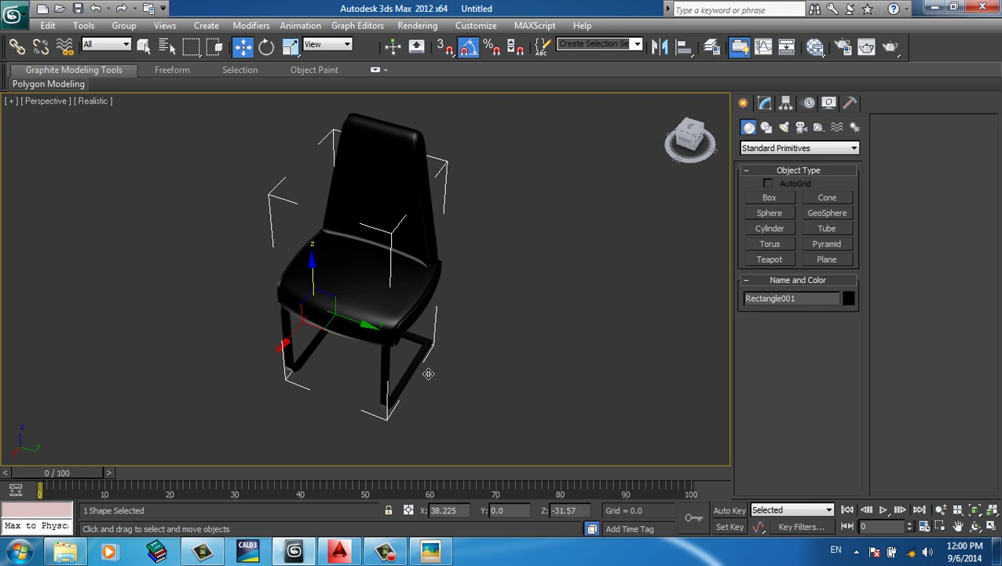
left_click(495, 360)
left_click(436, 365)
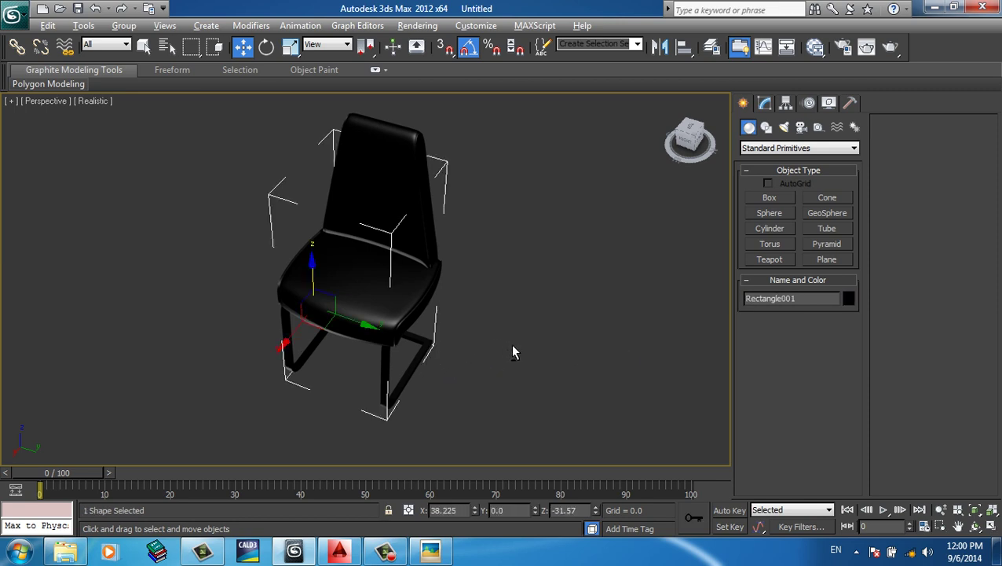
mouse_move(512, 352)
middle_mouse_down("alt")
mouse_move(450, 318)
mouse_move(470, 320)
middle_mouse_up("alt")
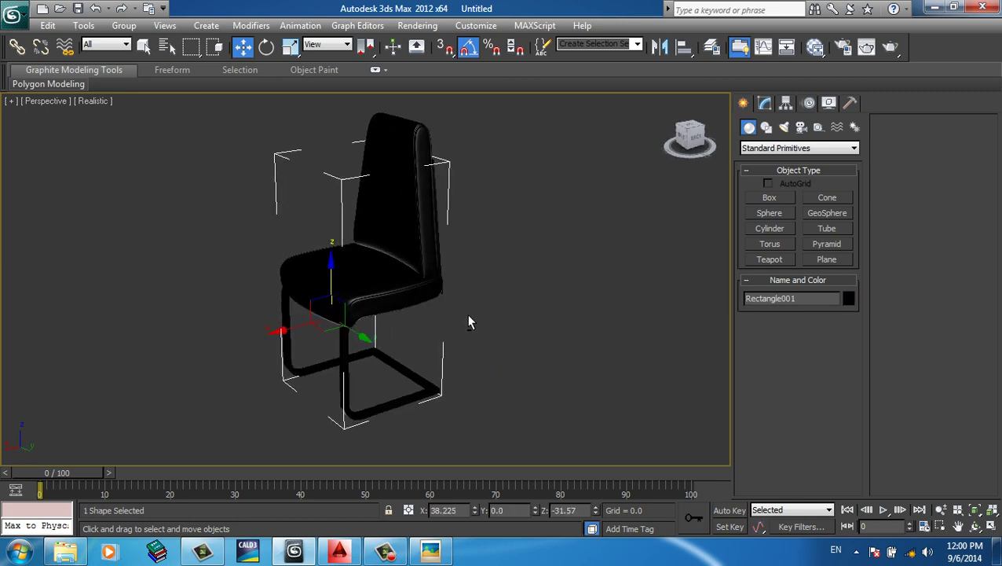
left_click(849, 299)
left_click(578, 308)
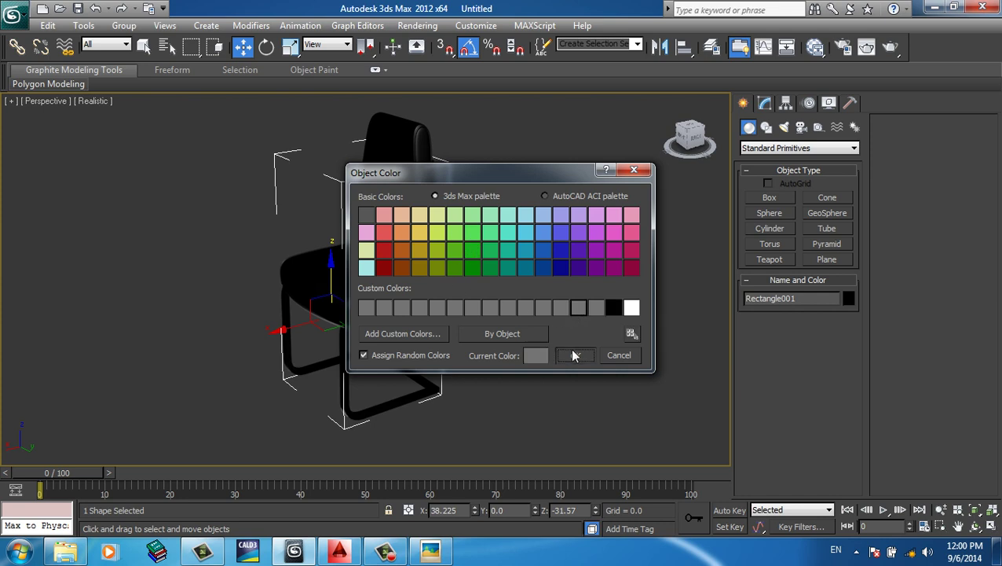
left_click(576, 355)
left_click(553, 345)
mouse_move(521, 336)
middle_mouse_down("alt")
mouse_move(448, 273)
mouse_move(530, 295)
mouse_move(548, 331)
mouse_move(496, 282)
mouse_move(548, 311)
mouse_move(555, 279)
middle_mouse_up("alt")
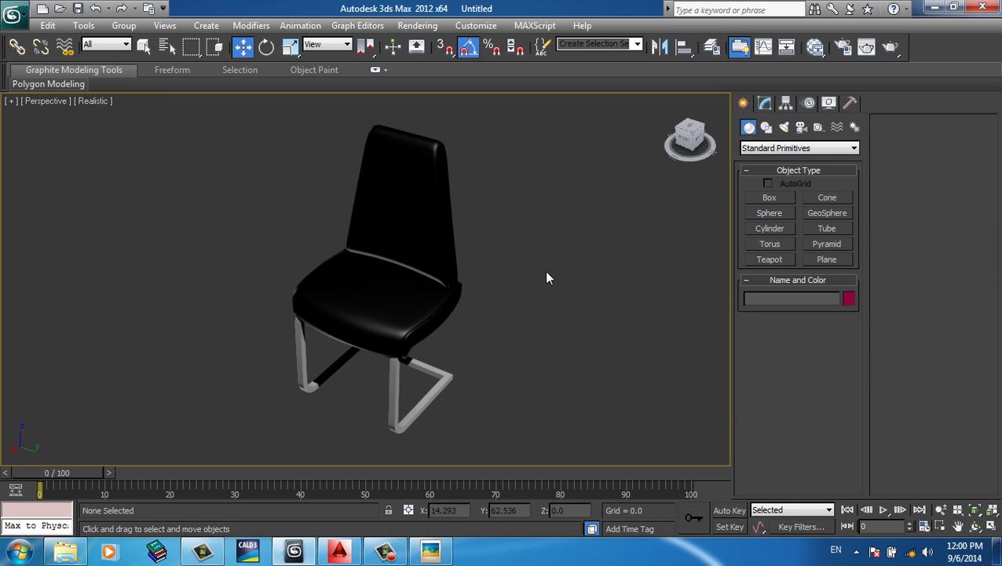
scroll(544, 276, "down", 3)
scroll(544, 278, "down", 2)
scroll(582, 290, "up", 4)
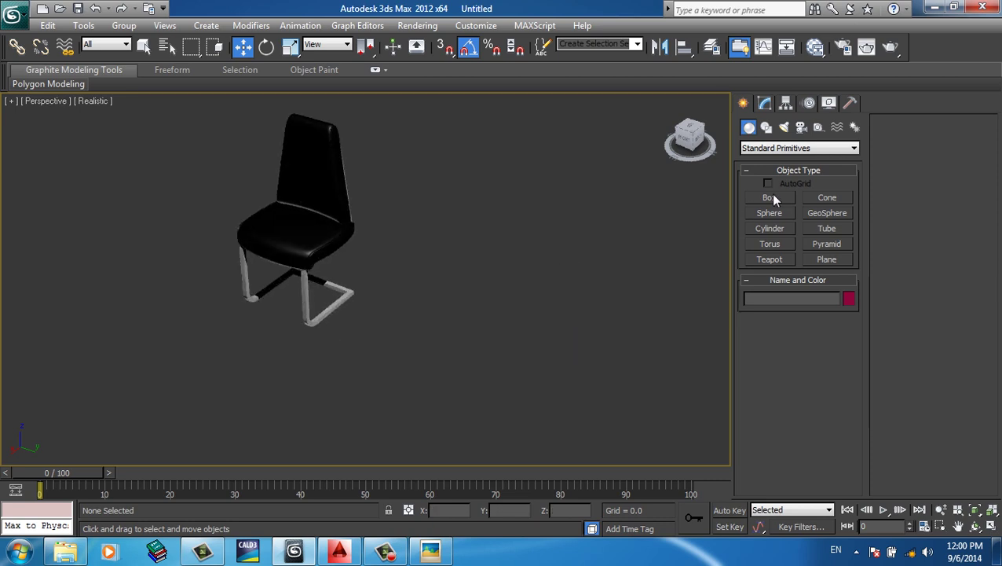
- Create a box, Box003, beside the chair and convert it to Editable Poly
left_click(770, 198)
key("F4")
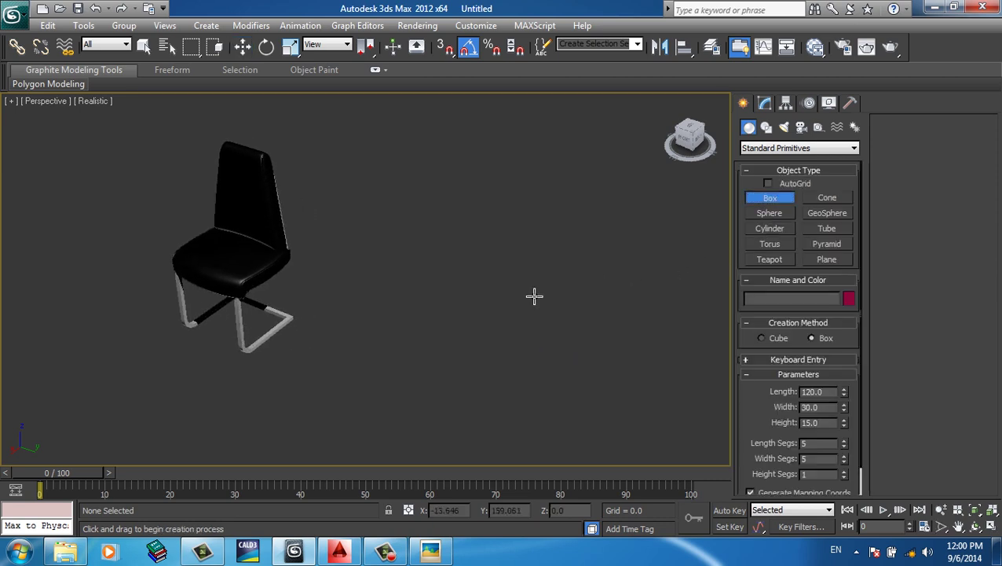
left_click_drag(428, 275, 564, 423)
left_click(541, 335)
key("w")
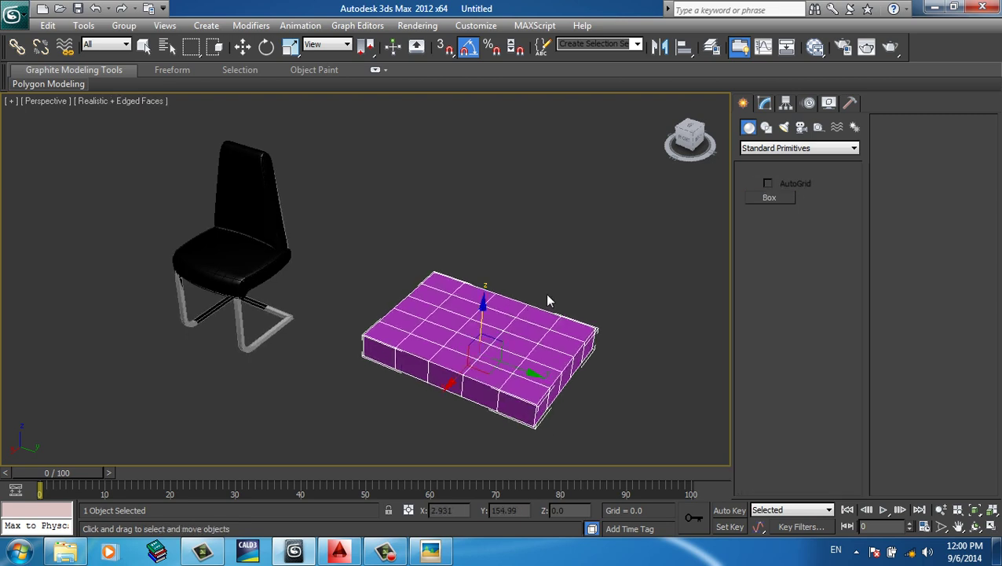
right_click(547, 314)
left_click(796, 454)
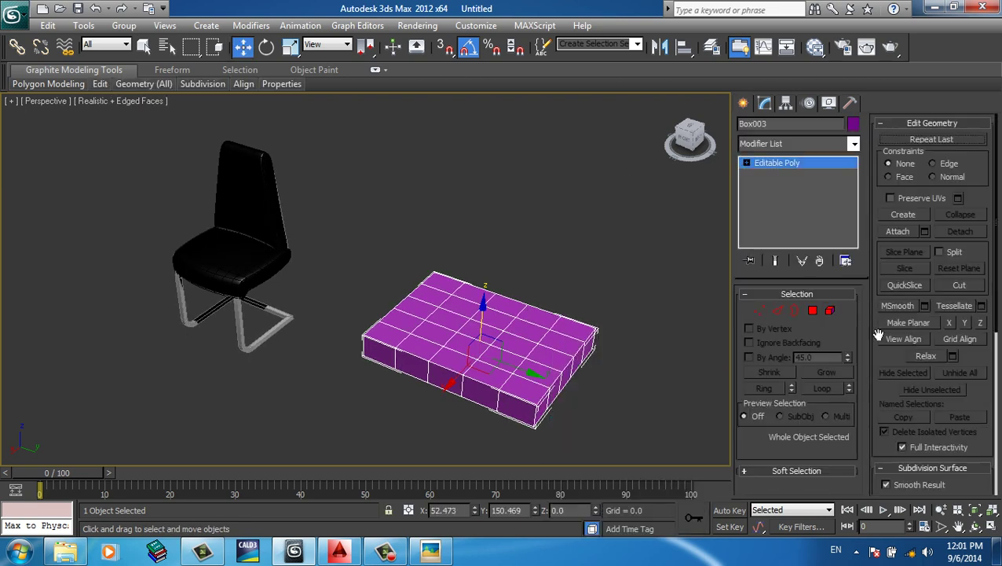
- Extrude one top polygon about 65.7 units into a column, then select its four vertical edges
left_click(814, 311)
left_click(518, 350)
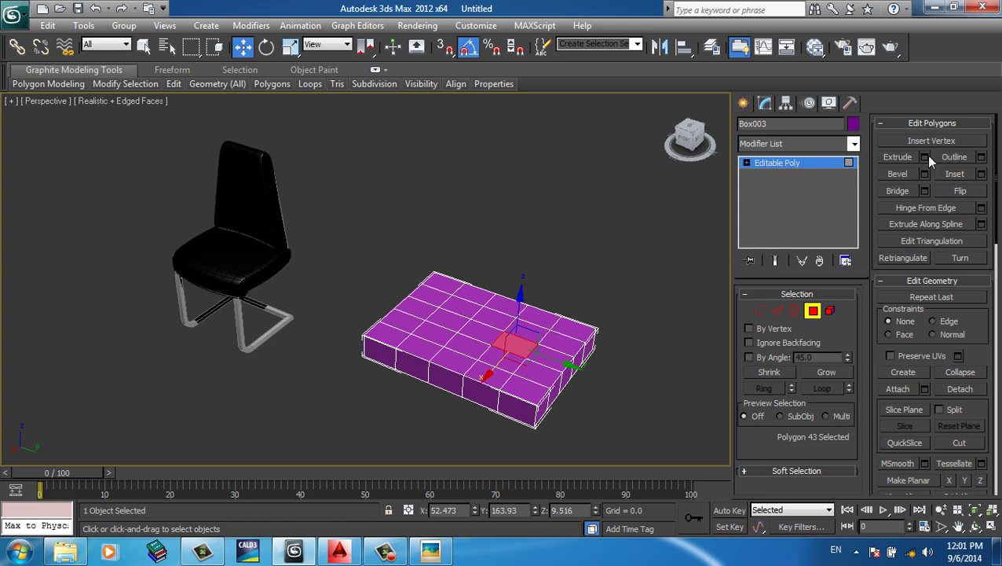
left_click(927, 157)
left_click_drag(396, 308, 641, 336)
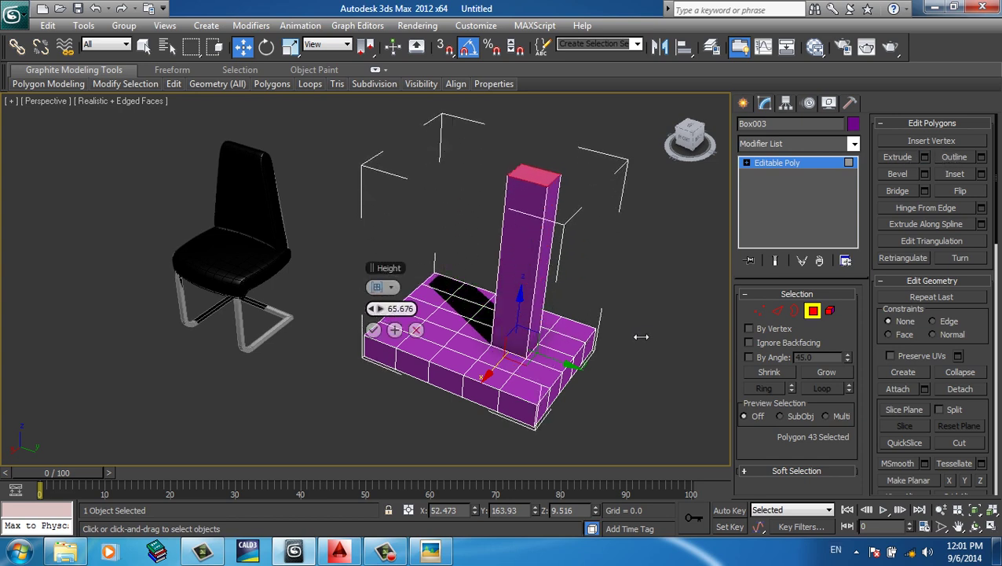
left_click(374, 329)
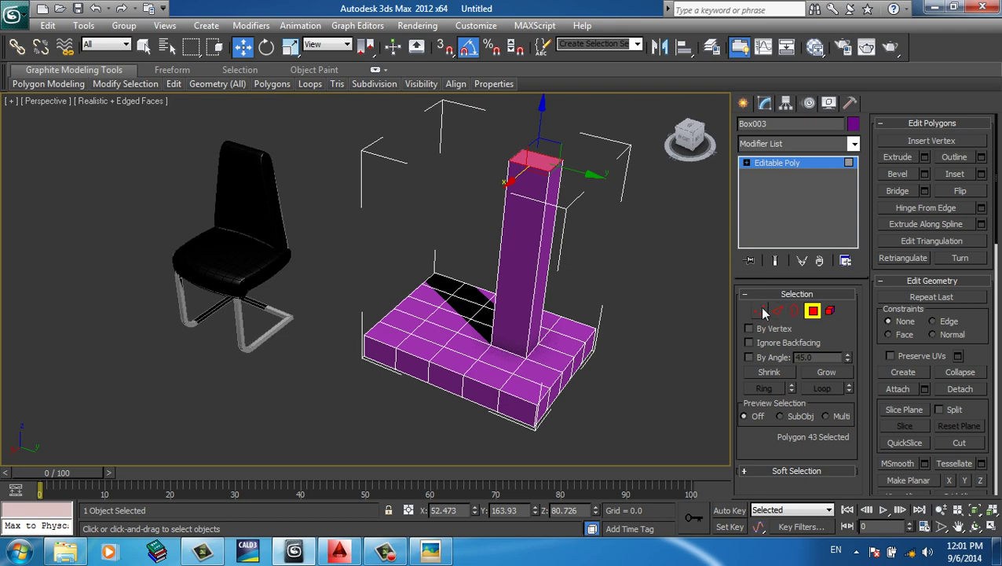
left_click(778, 311)
left_click_drag(470, 201, 574, 236)
middle_click_drag(550, 236, 581, 236, "alt")
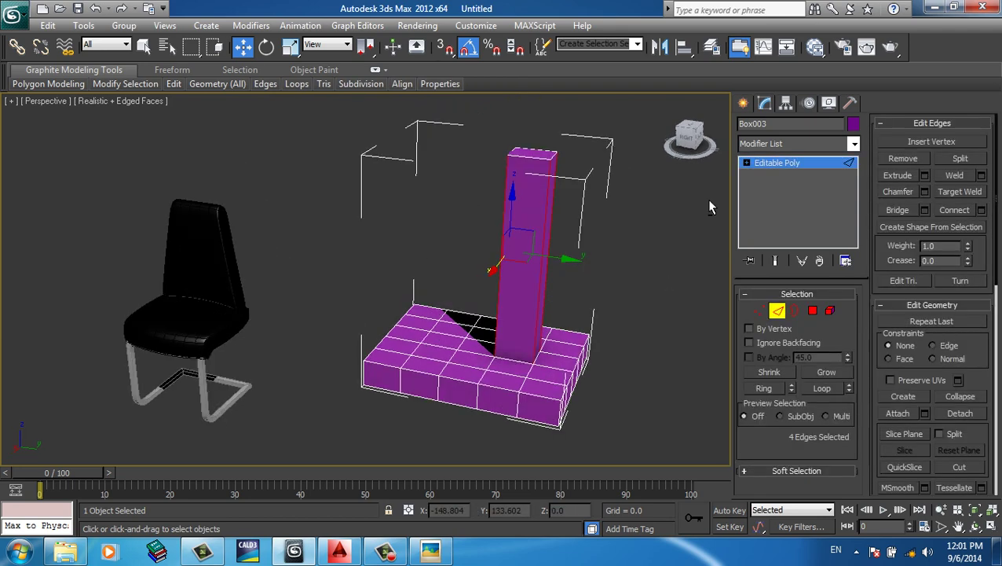
- Connect the column's vertical edges with more segments, adding horizontal edge rings up its height
left_click(982, 210)
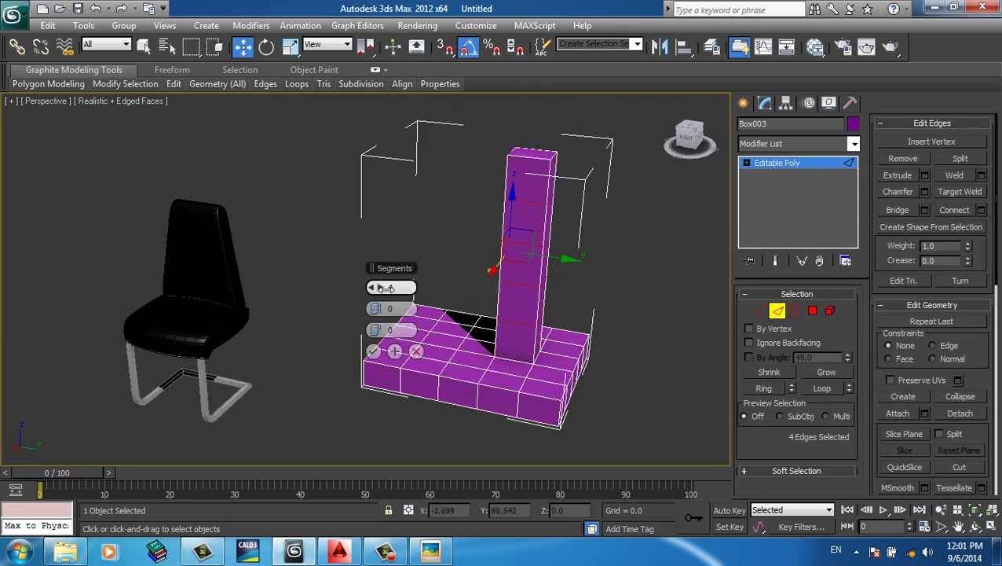
left_click_drag(384, 287, 385, 277)
left_click(374, 351)
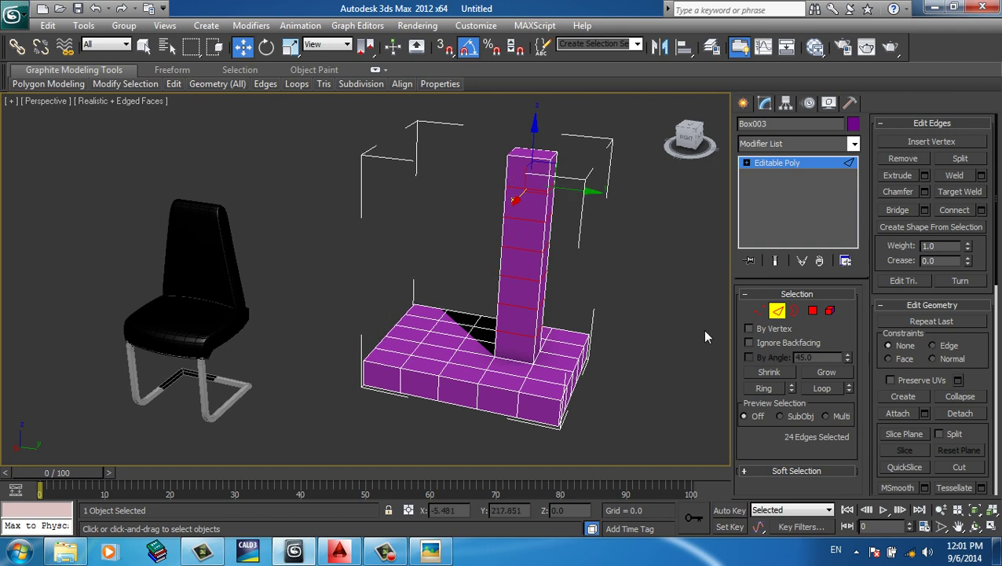
- In Polygon mode, box-select all the column's faces from the front view
left_click(812, 310)
middle_click_drag(624, 322, 634, 291, "alt")
key("f")
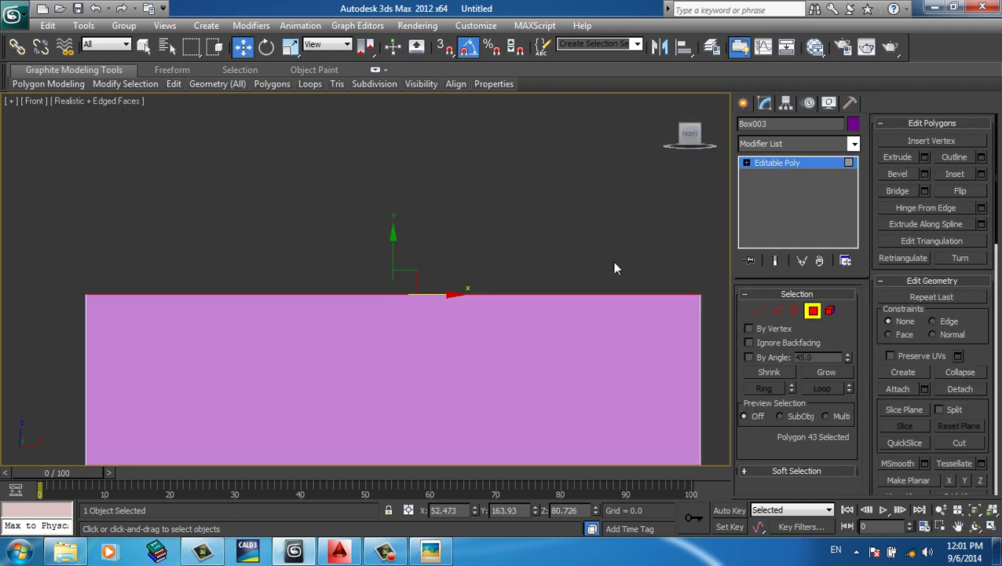
scroll(609, 271, "down", 3)
scroll(576, 293, "down", 2)
scroll(542, 259, "down", 2)
left_click_drag(530, 202, 396, 390)
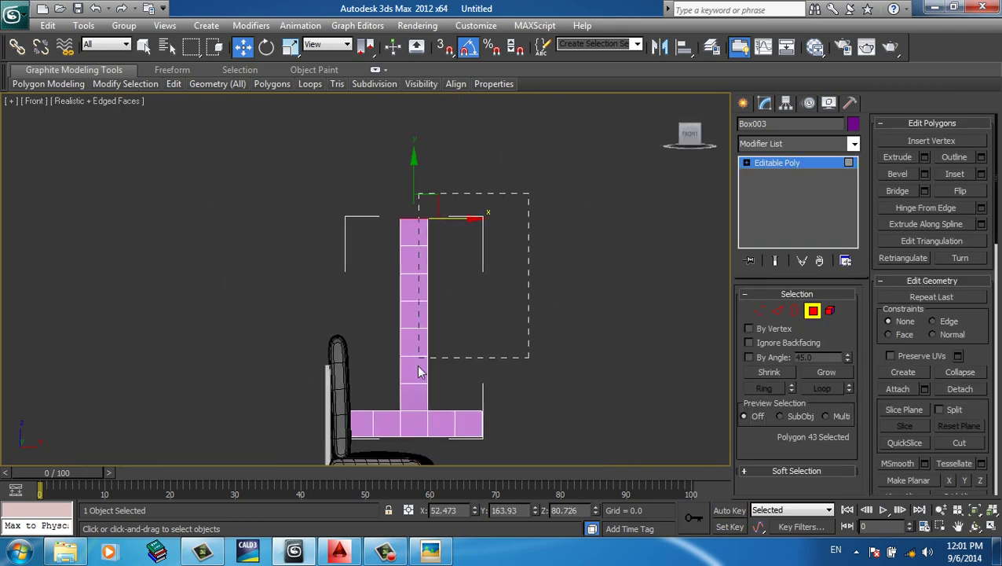
- Return to a perspective view framing the chair and column, and bring up the Modifier List
middle_click_drag(396, 390, 600, 384, "alt")
key("p")
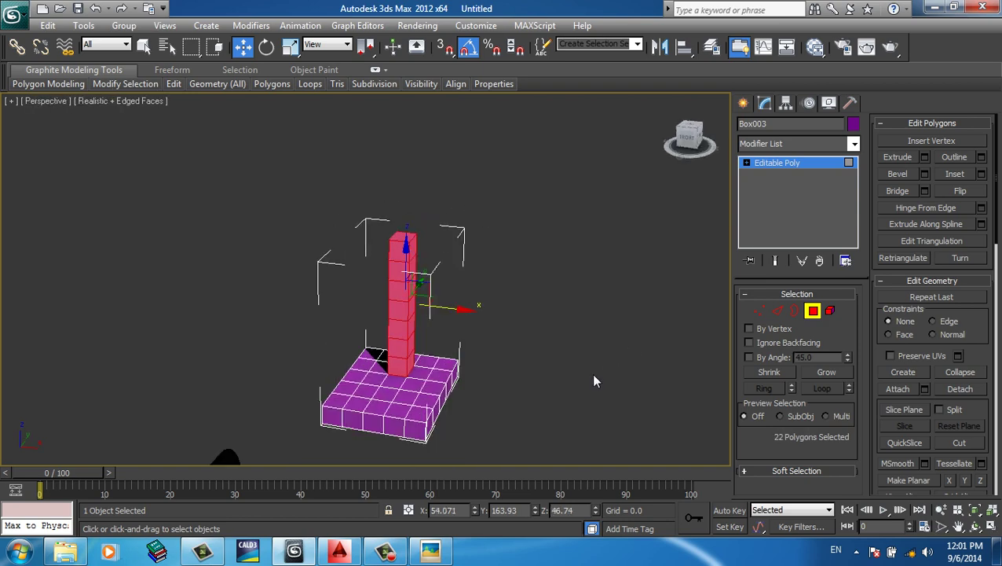
scroll(589, 372, "up", 3)
scroll(589, 371, "down", 4)
middle_click_drag(471, 393, 651, 380)
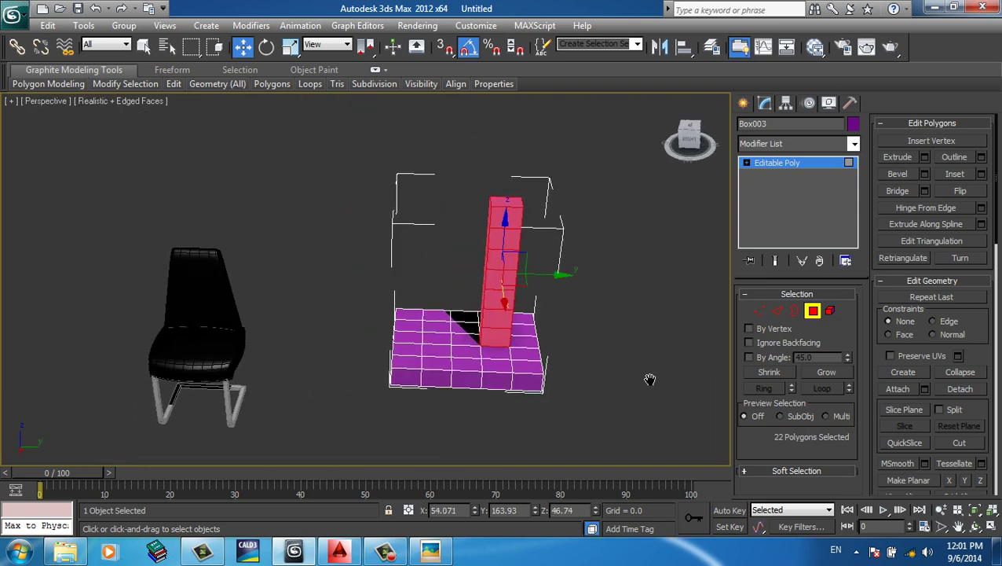
left_click(783, 137)
- Add a Taper modifier to the column, with amount 1.67 and curve -0.98
key("t")
left_click(772, 300)
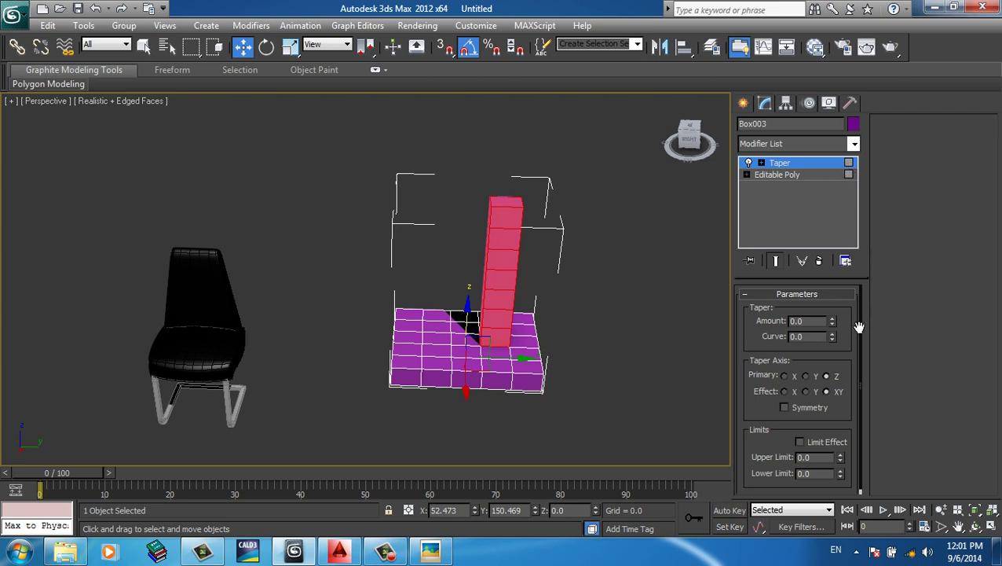
mouse_move(844, 322)
left_mouse_down()
mouse_move(844, 312)
mouse_move(848, 445)
mouse_move(832, 259)
left_mouse_up()
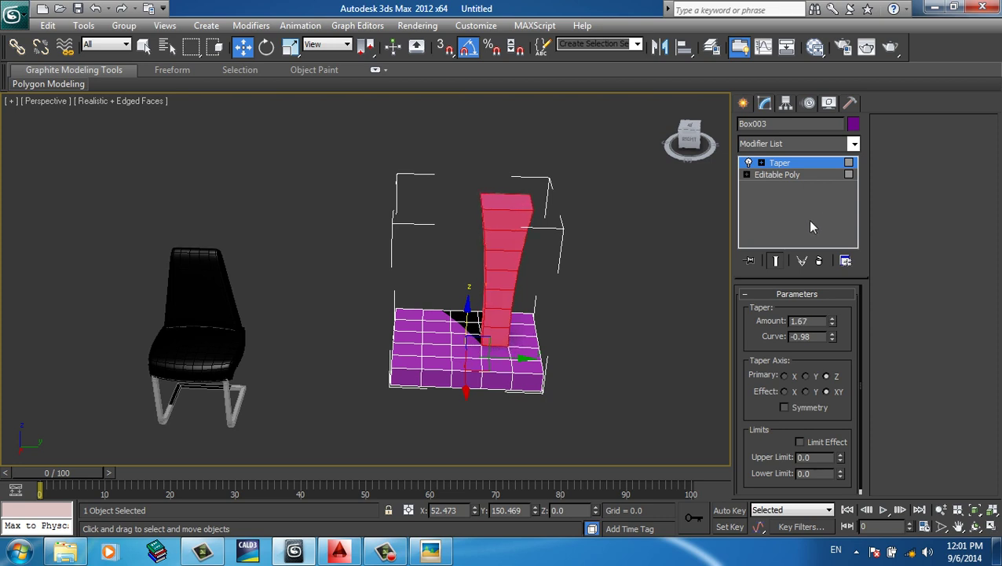
left_click(800, 175)
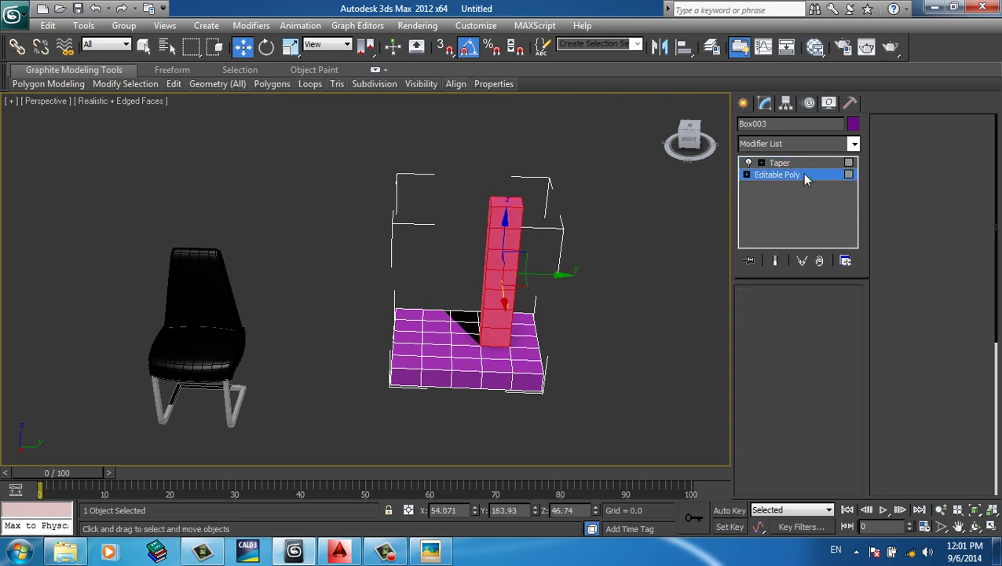
left_click(603, 397)
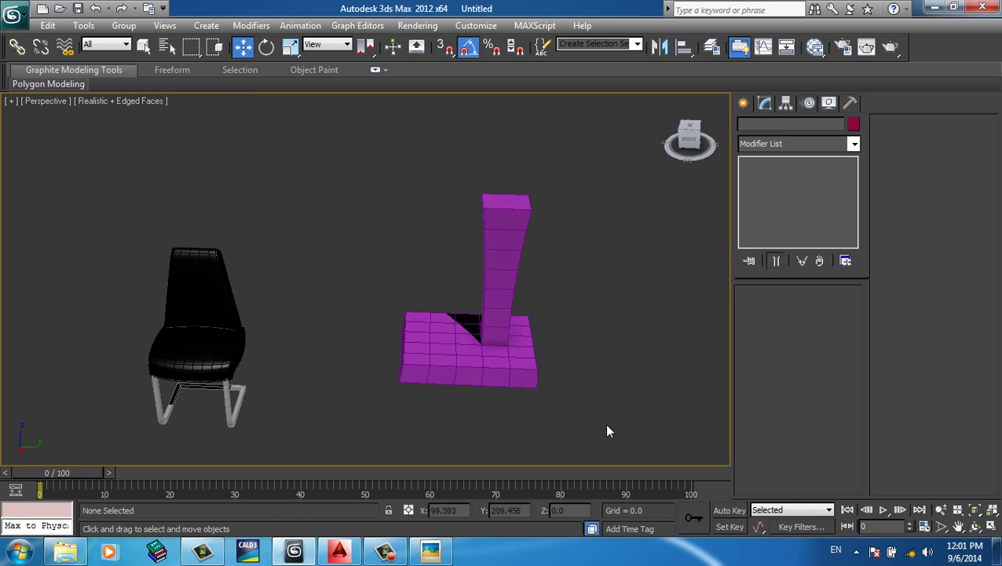
- Reselect the magenta base-and-column object and check its polygons beneath the Taper
scroll(582, 353, "up", 1)
scroll(464, 292, "up", 5)
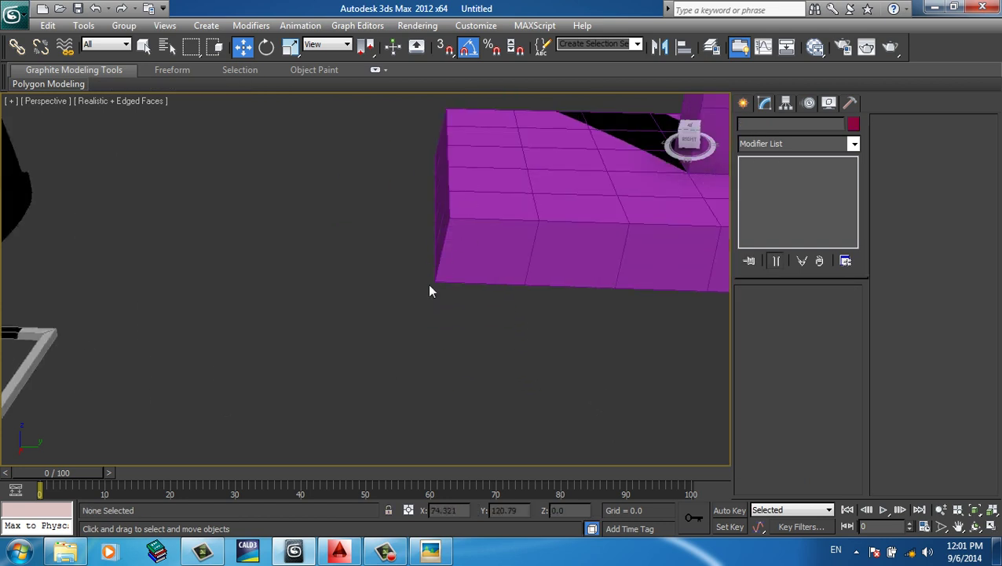
middle_click_drag(538, 291, 384, 413)
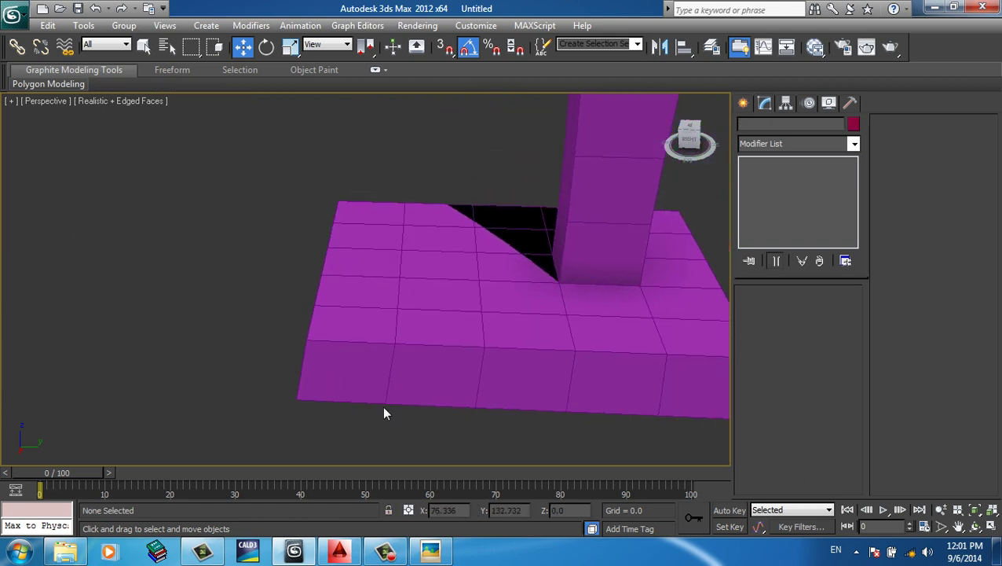
scroll(393, 414, "down", 2)
scroll(382, 408, "down", 2)
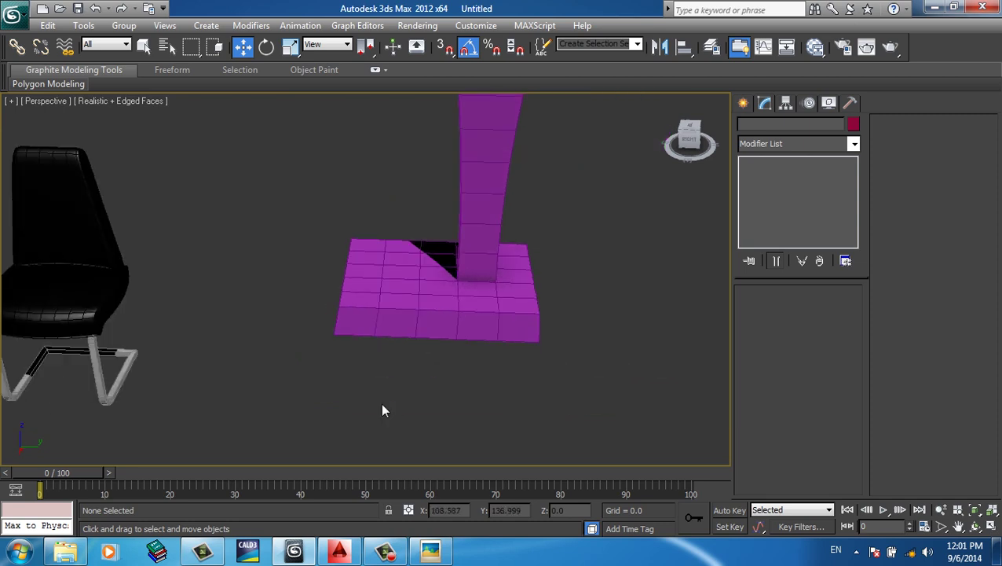
scroll(385, 396, "down", 2)
left_click(448, 318)
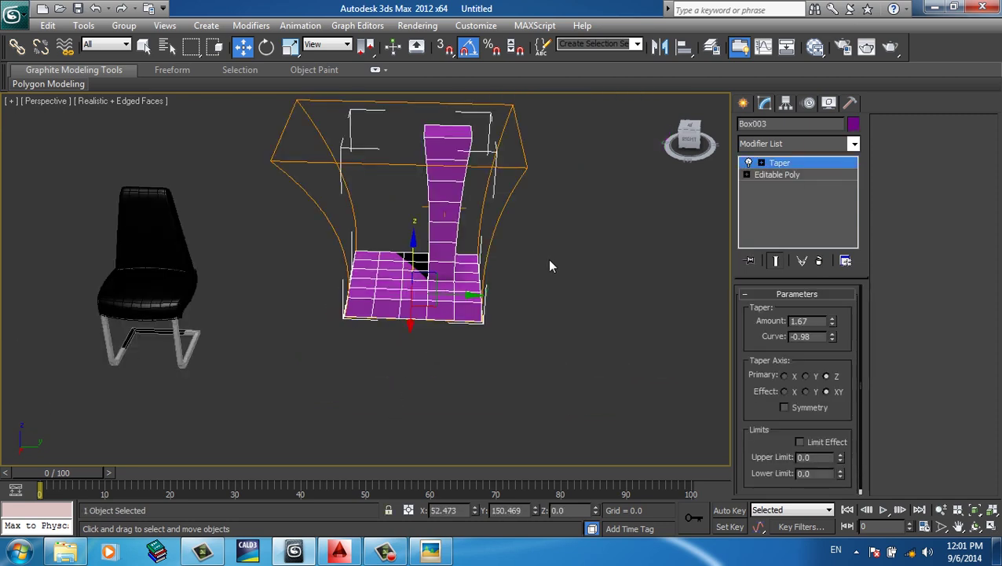
left_click(809, 174)
key("4")
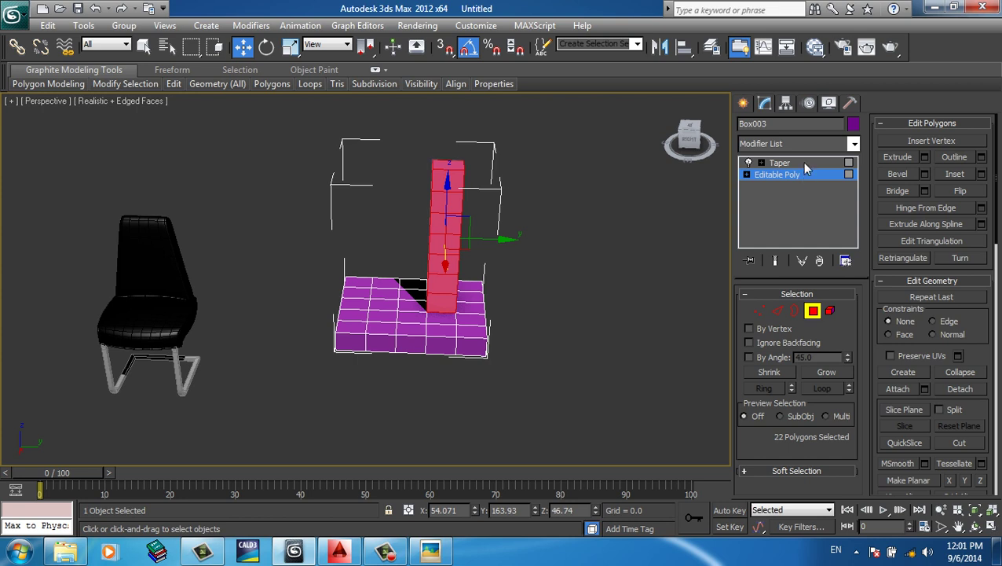
left_click(802, 162)
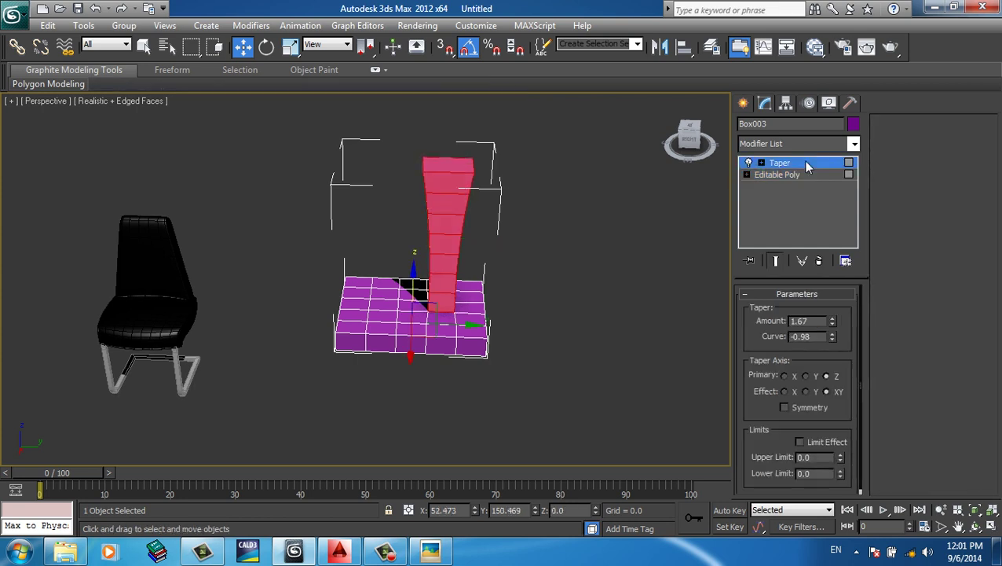
- Try converting the object to Editable Poly, then undo to keep the Taper modifier
right_click(436, 264)
mouse_move(472, 402)
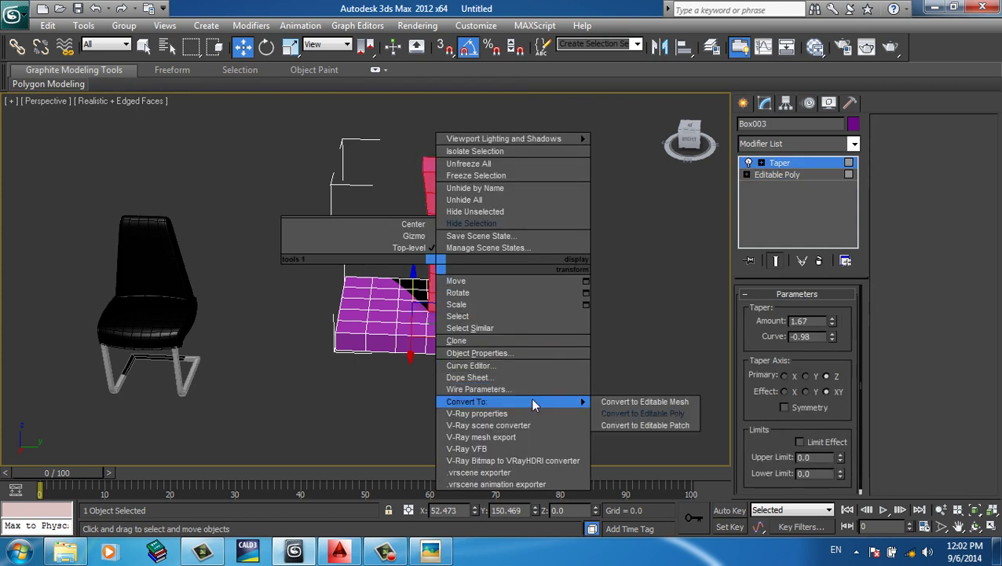
left_click(642, 413)
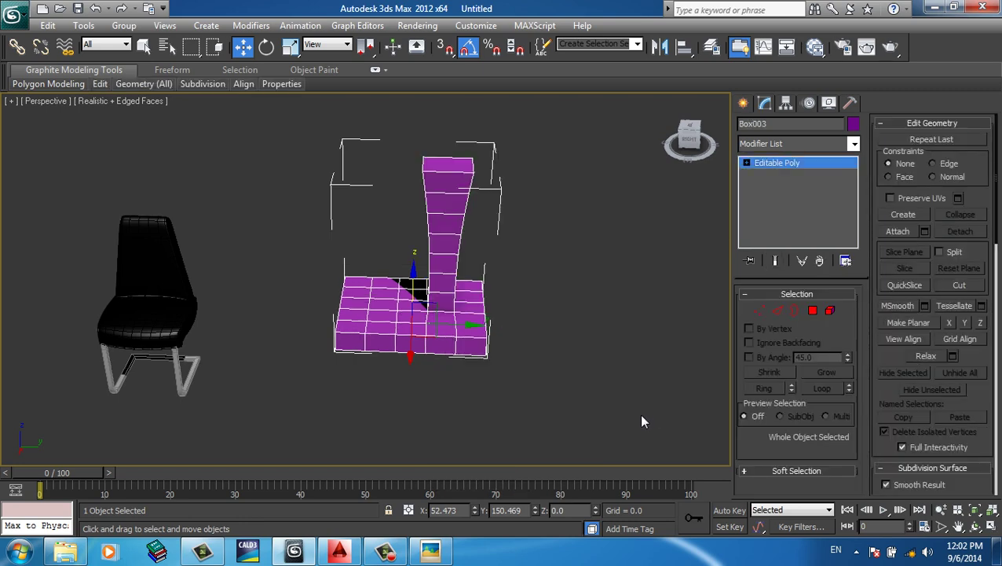
mouse_move(642, 422)
middle_mouse_down("alt")
mouse_move(616, 387)
mouse_move(614, 345)
middle_mouse_up("alt")
key("ctrl+z")
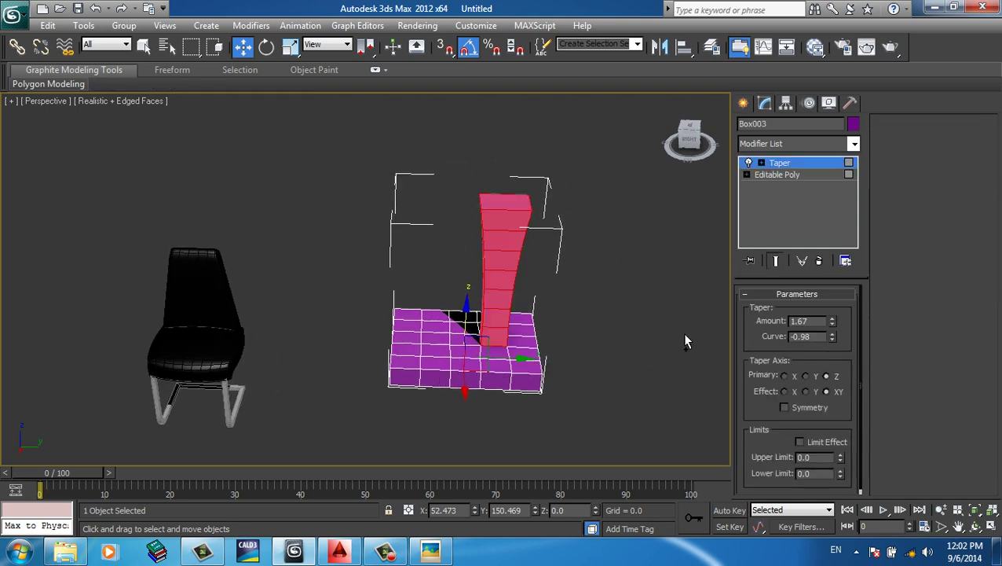
- Add a Bend modifier to the tapered column with an angle of 111
left_click(813, 148)
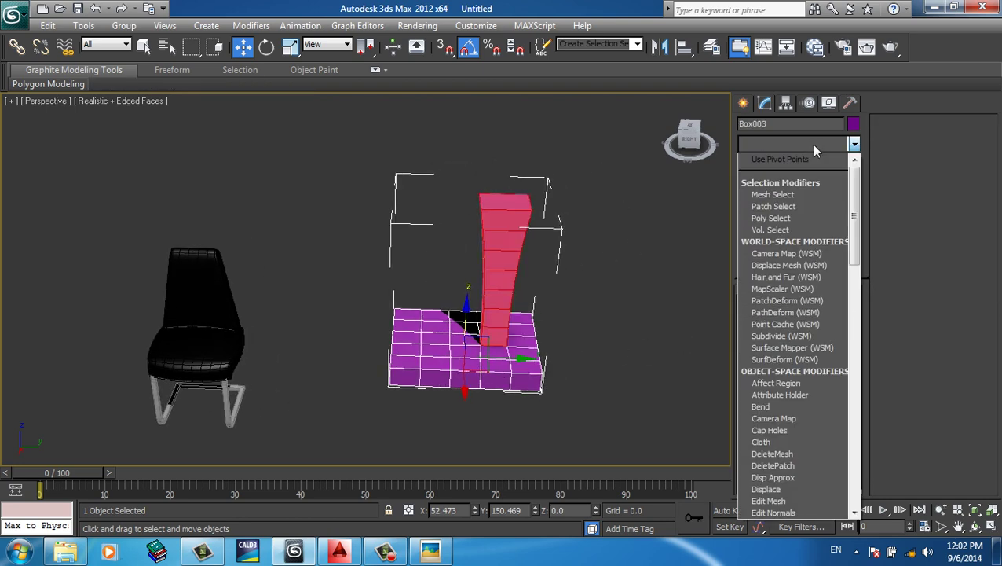
key("b")
left_click(813, 160)
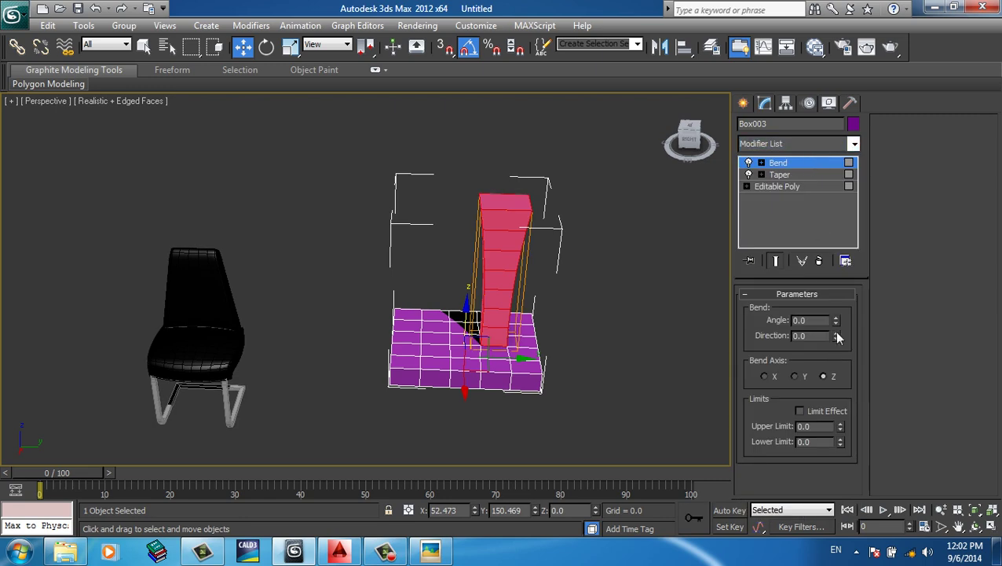
left_click_drag(835, 319, 808, 163)
key("shift+z")
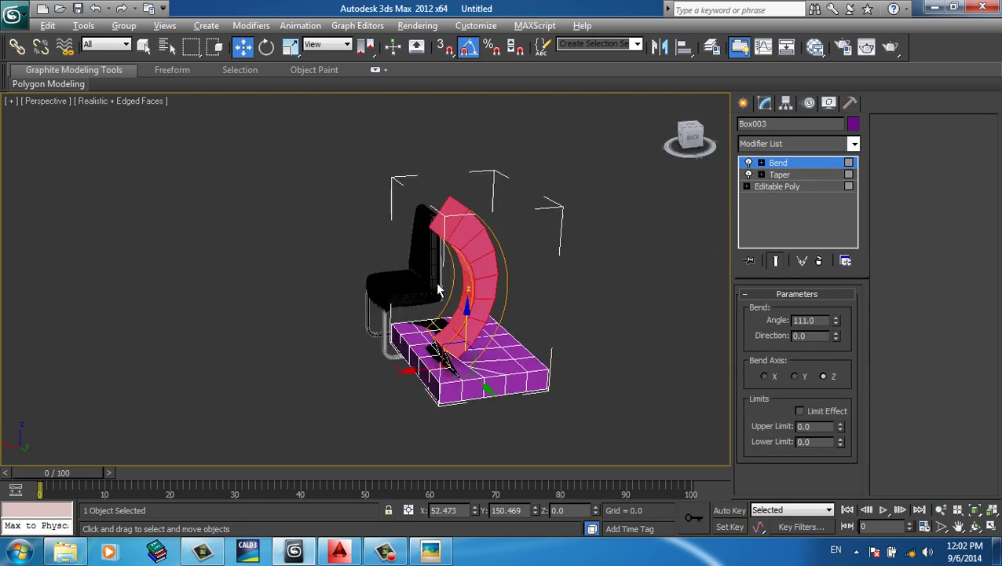
- Move the Bend's Center gizmo to reshape the arch of the column
left_click(761, 162)
left_click(788, 186)
left_click_drag(468, 258, 484, 301)
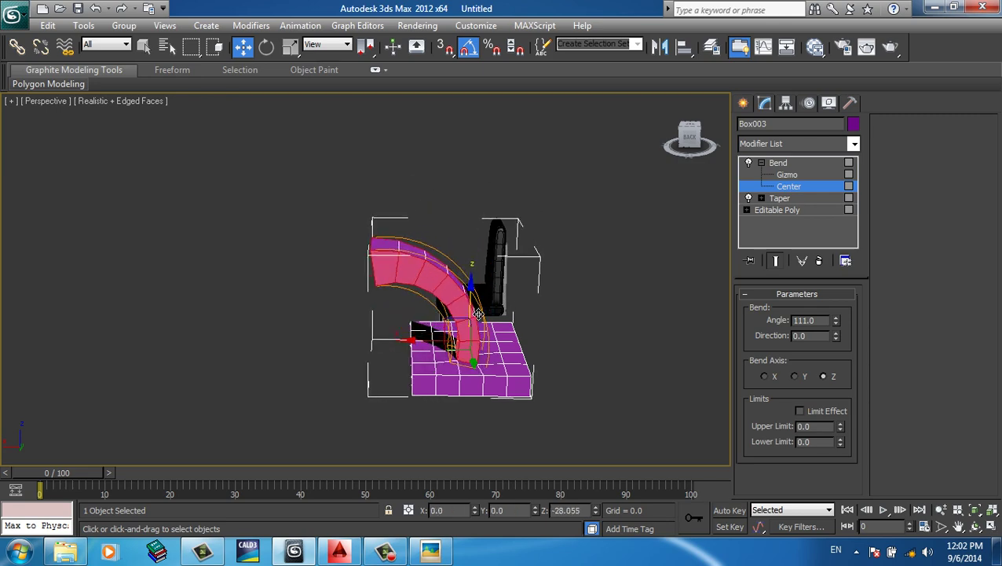
key("shift+z")
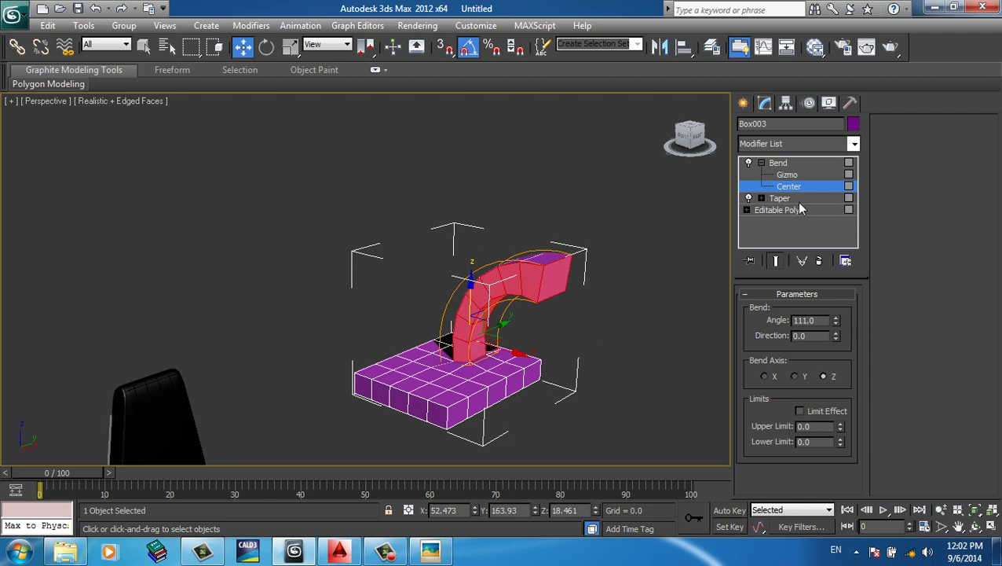
left_click(776, 211)
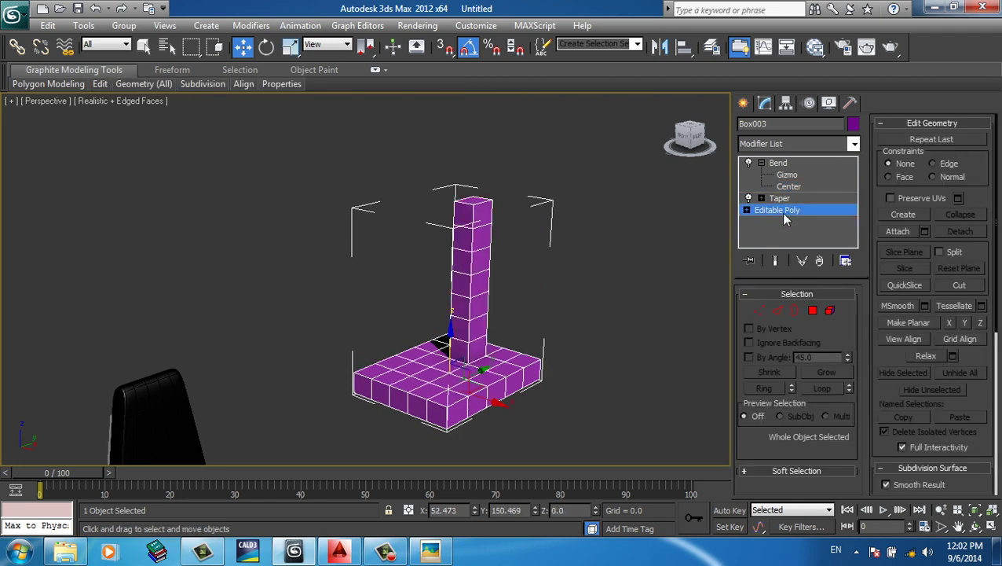
left_click(787, 164)
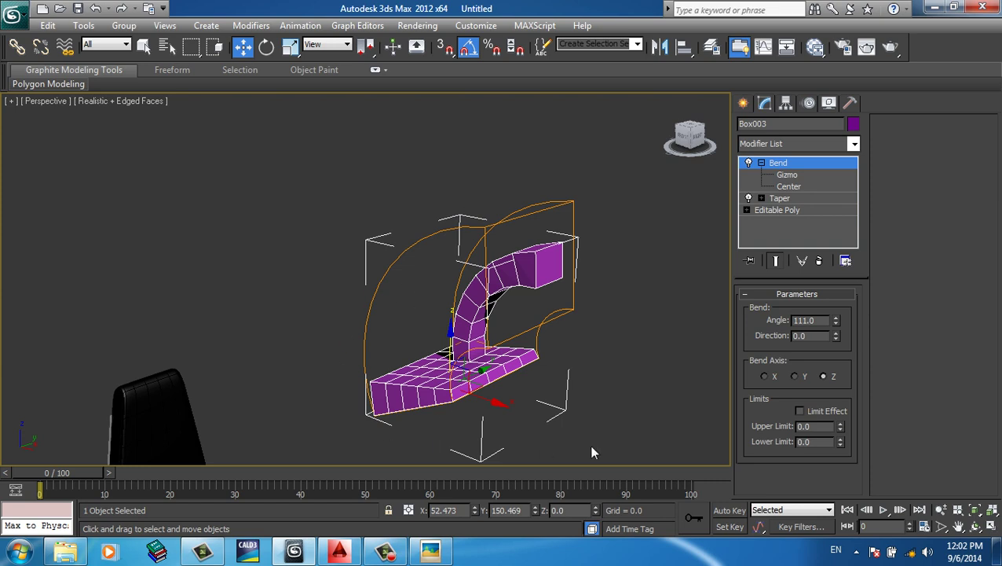
- Review the Taper and base levels, then collapse the whole stack into an Editable Poly
left_click(780, 198)
left_click(777, 209)
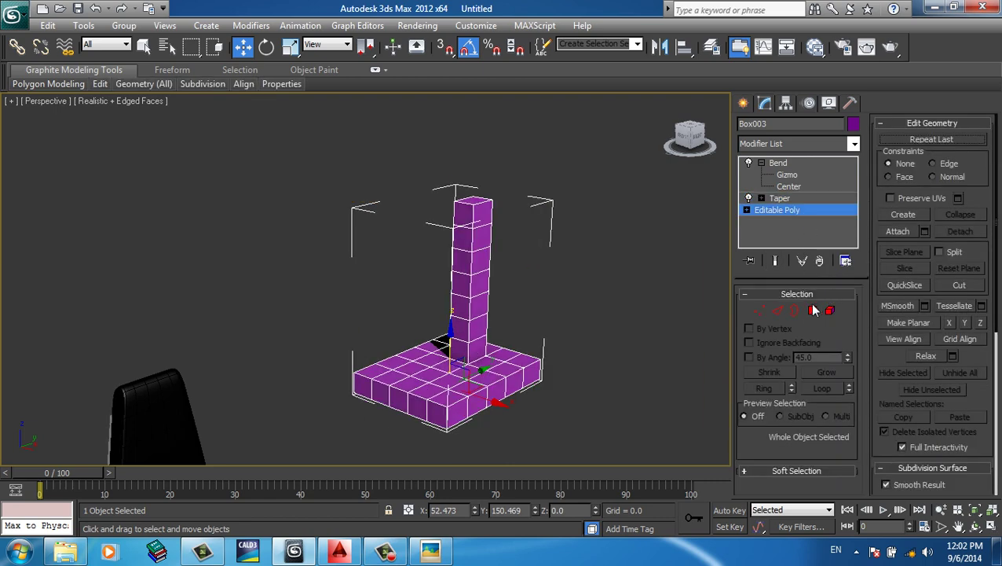
left_click(813, 310)
left_click(772, 164)
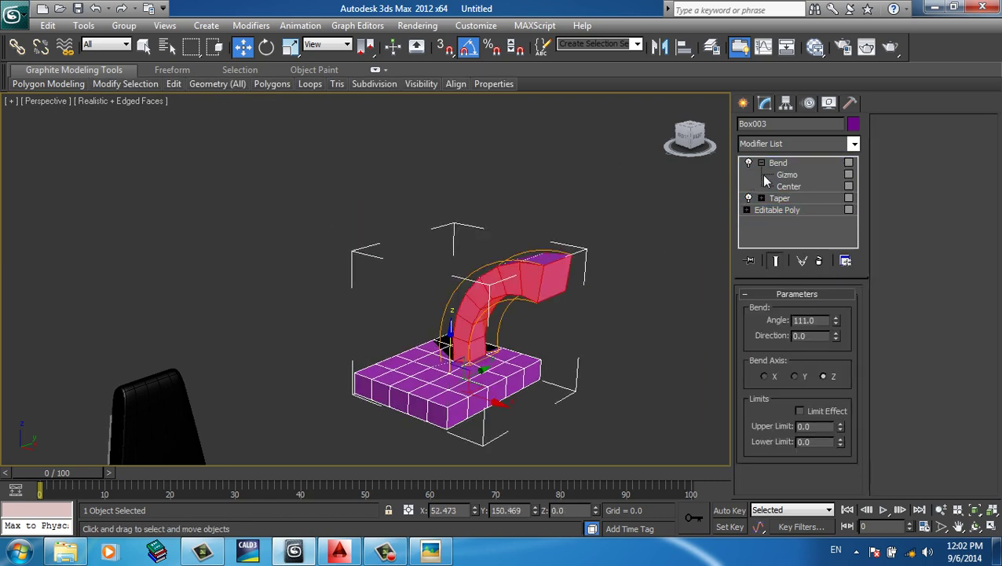
right_click(495, 310)
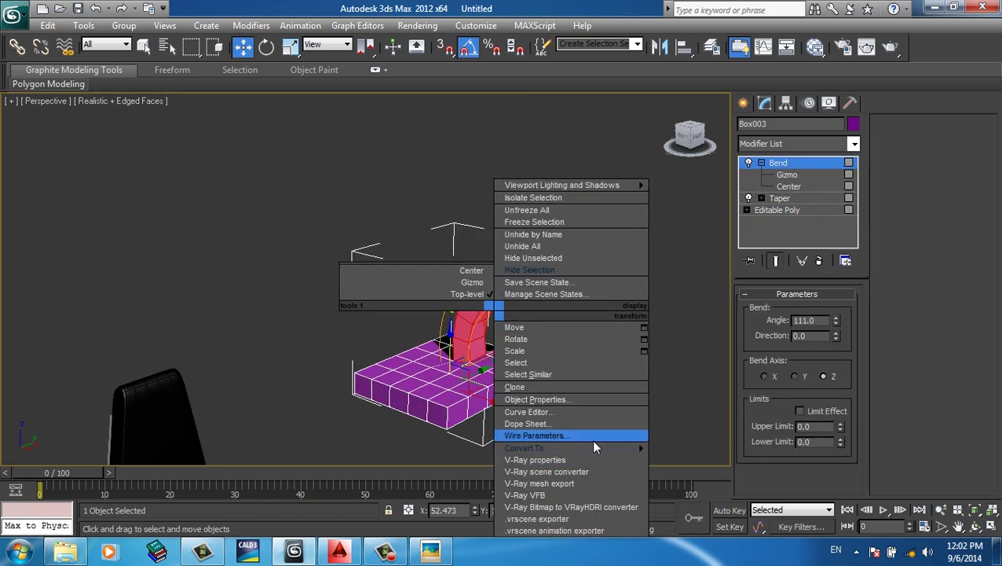
left_click(675, 455)
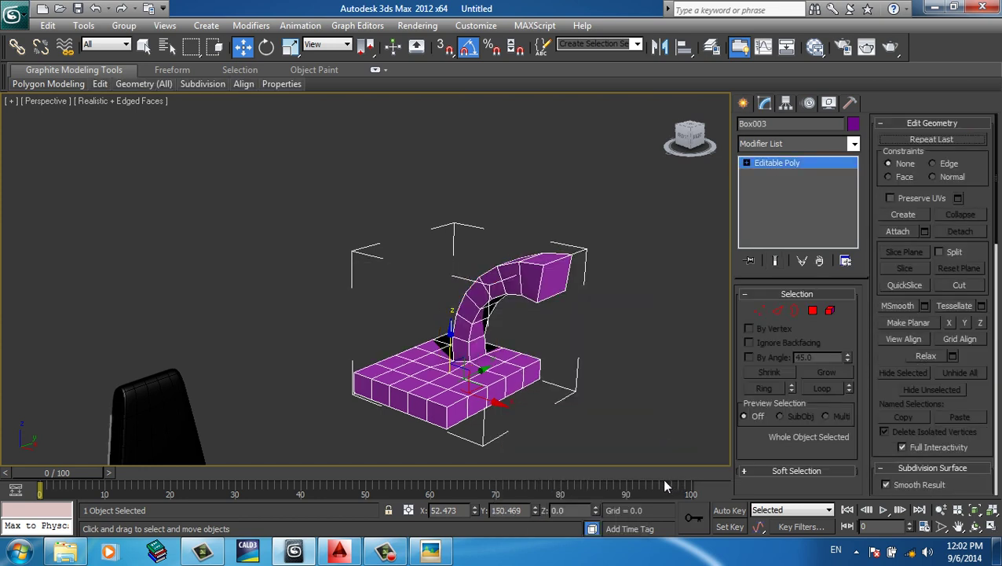
- Delete the magenta base with its bent column
left_click(564, 393)
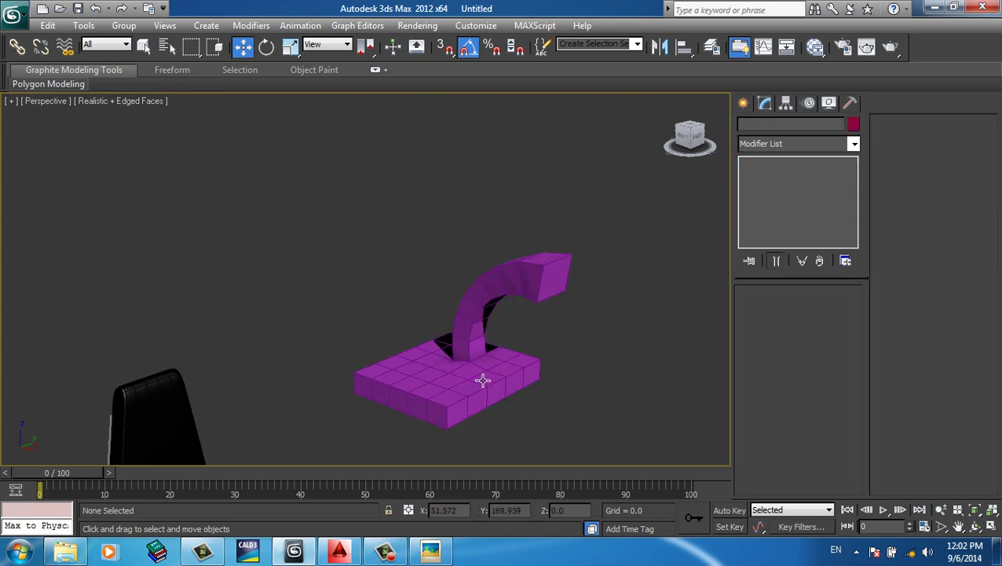
left_click(481, 380)
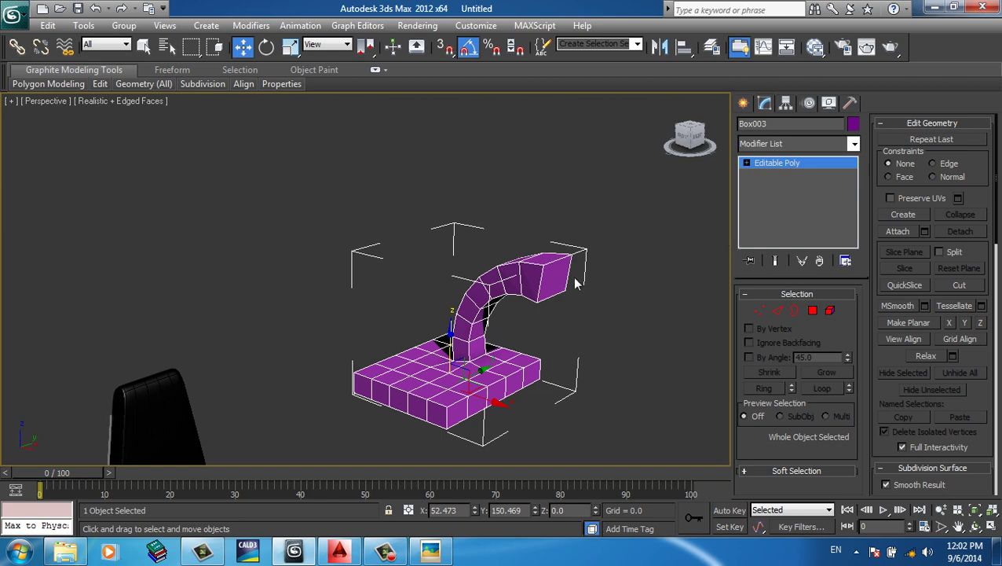
scroll(581, 271, "down", 1)
scroll(636, 260, "down", 3)
scroll(636, 269, "down", 2)
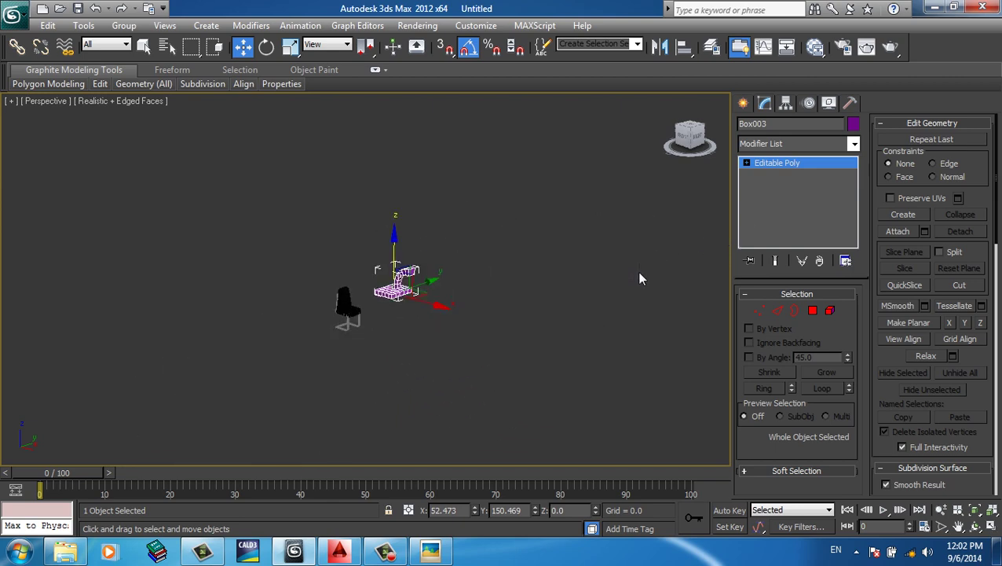
key("z")
mouse_move(510, 253)
middle_mouse_down("alt")
mouse_move(457, 315)
mouse_move(534, 332)
middle_mouse_up("alt")
scroll(472, 306, "down", 2)
key("Delete")
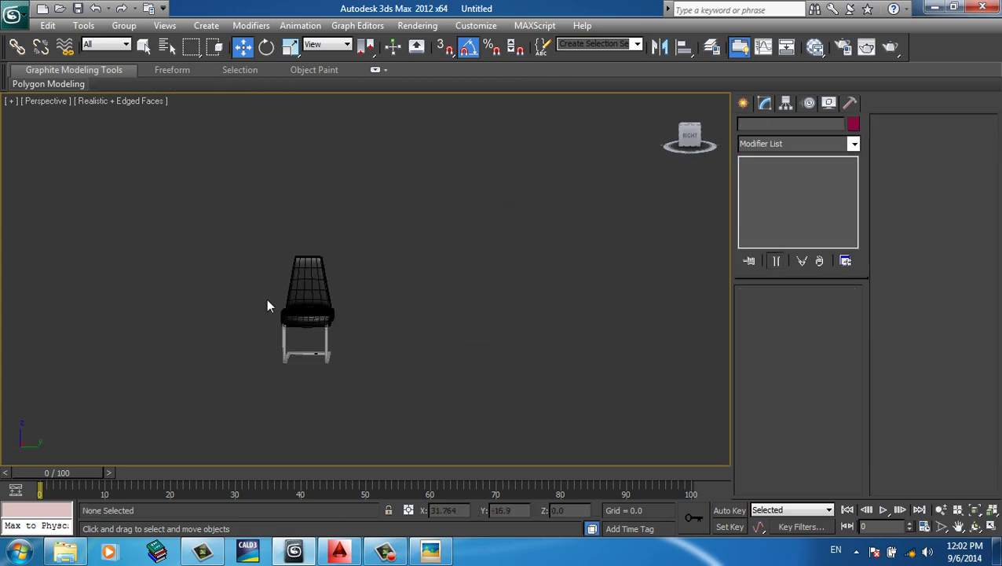
- Select the black chair, hide edged faces, and scale the backrest up vertically
left_click(326, 310)
key("z")
scroll(409, 303, "down", 3)
mouse_move(369, 306)
middle_mouse_down("alt")
mouse_move(409, 303)
mouse_move(409, 275)
middle_mouse_up("alt")
key("F4")
scroll(409, 273, "up", 2)
key("r")
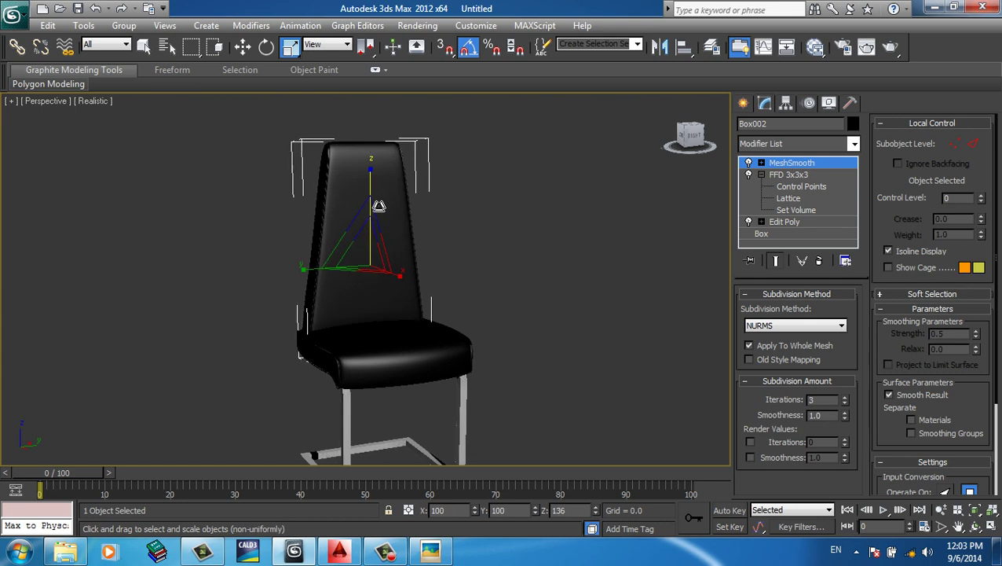
left_click_drag(378, 205, 379, 193)
key("w")
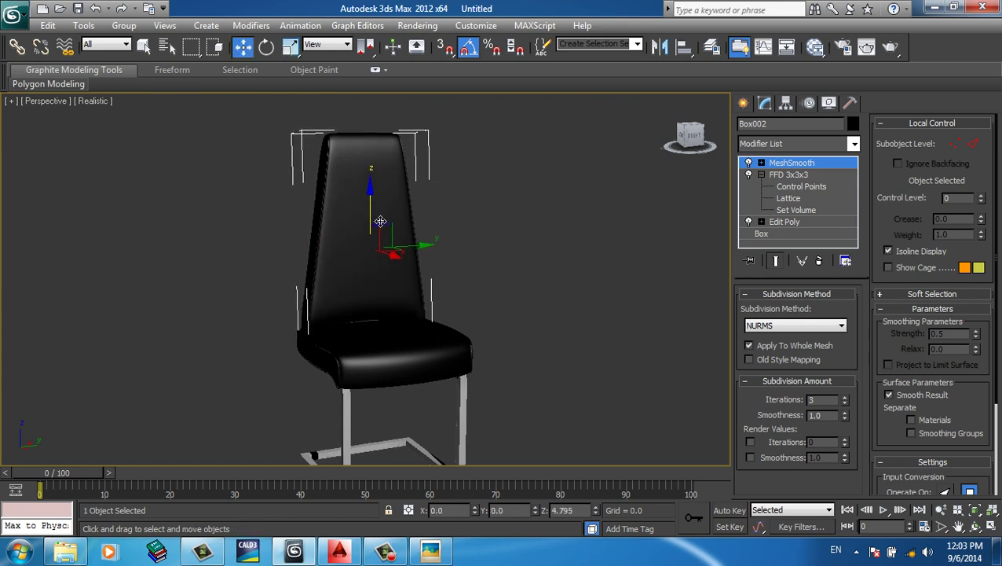
- Orbit around the finished chair to inspect it from side and level views
mouse_move(380, 221)
middle_mouse_down("alt")
mouse_move(542, 343)
mouse_move(570, 329)
middle_mouse_up("alt")
scroll(568, 334, "down", 3)
left_click(449, 304)
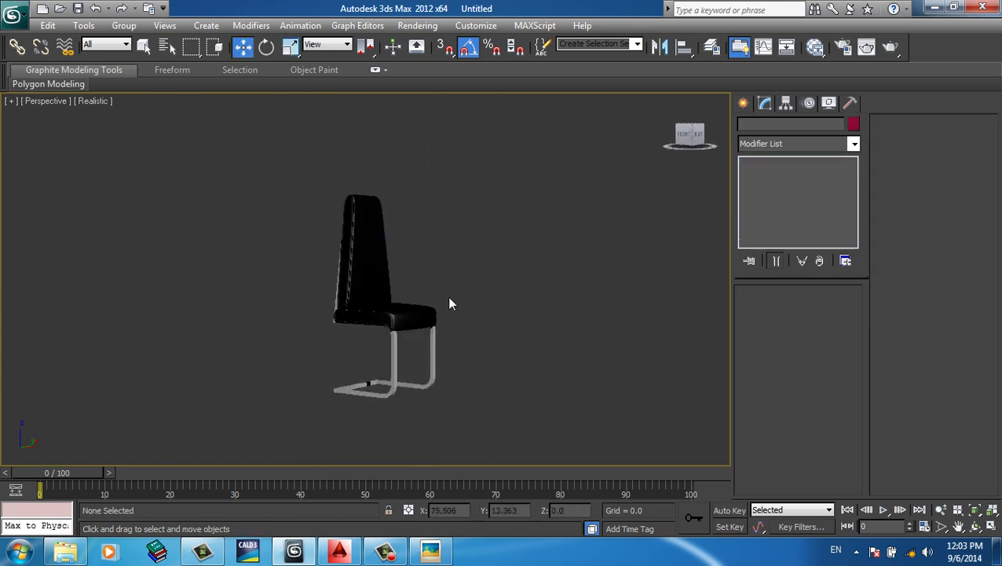
mouse_move(450, 303)
middle_mouse_down("alt")
mouse_move(521, 298)
mouse_move(416, 304)
middle_mouse_up("alt")
scroll(359, 369, "up", 5)
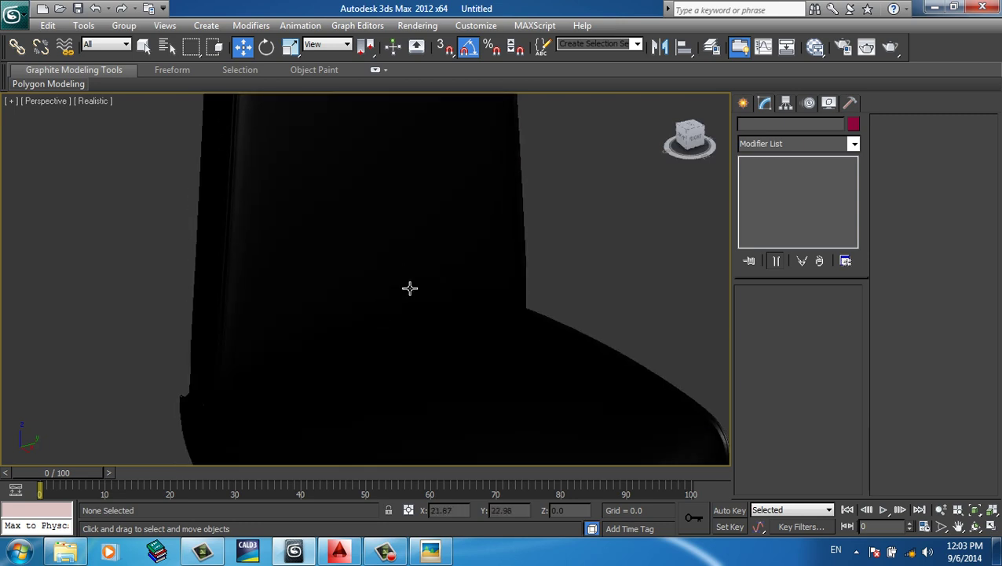
scroll(425, 322, "down", 3)
middle_click_drag(436, 351, 458, 375, "alt")
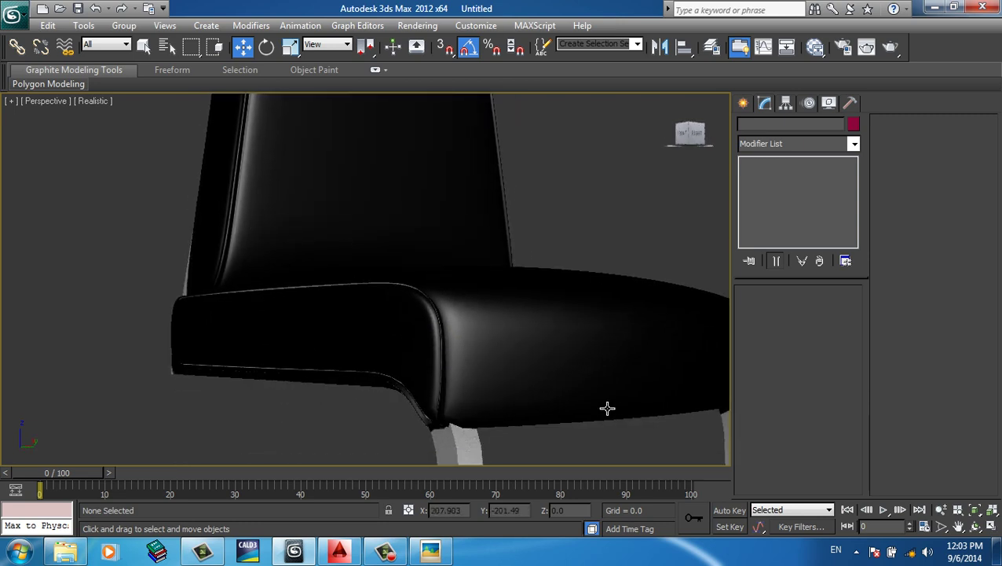
middle_click_drag(607, 407, 575, 439, "alt")
scroll(530, 365, "down", 5)
scroll(501, 331, "up", 4)
scroll(500, 385, "down", 4)
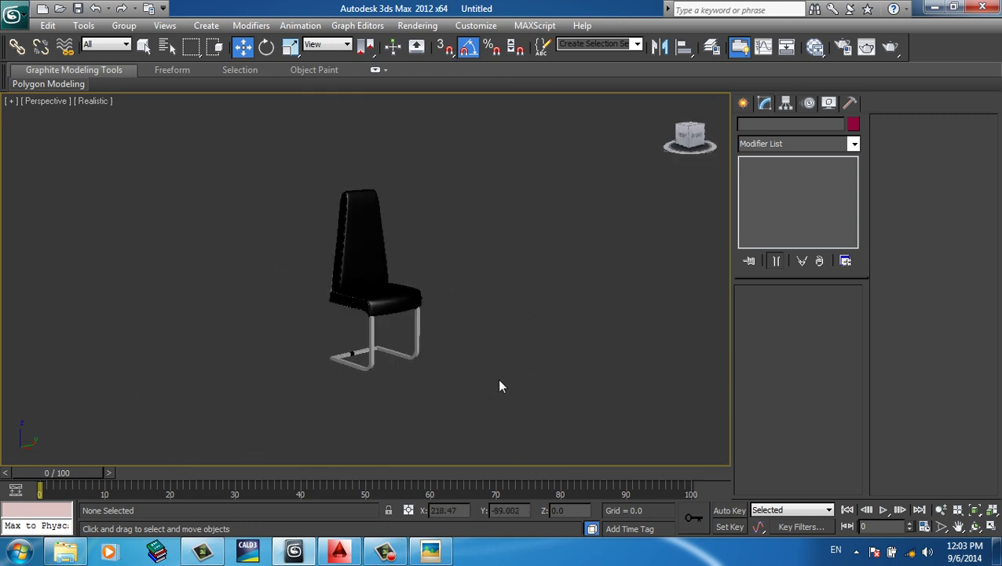
scroll(500, 386, "down", 3)
scroll(493, 351, "up", 4)
scroll(490, 347, "up", 2)
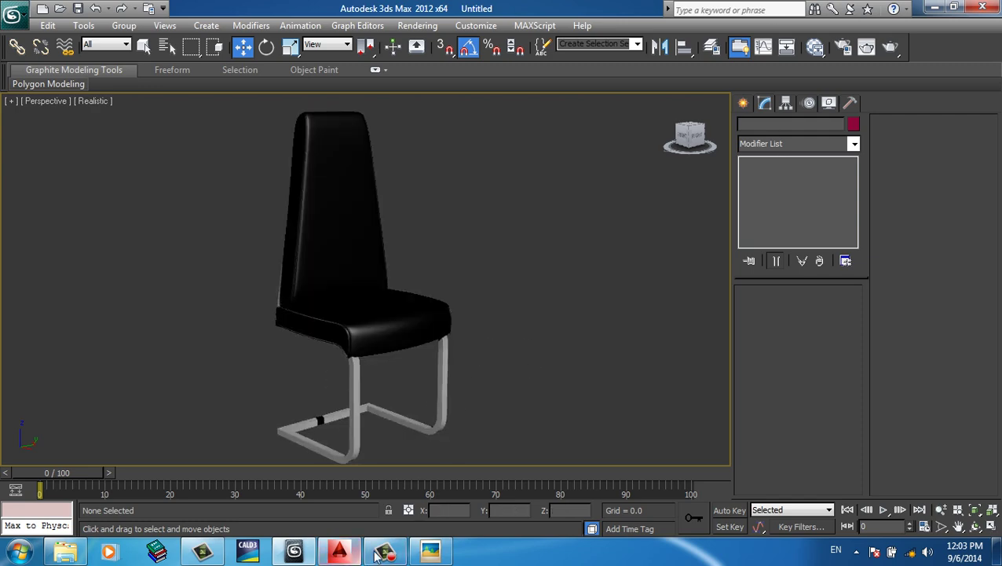